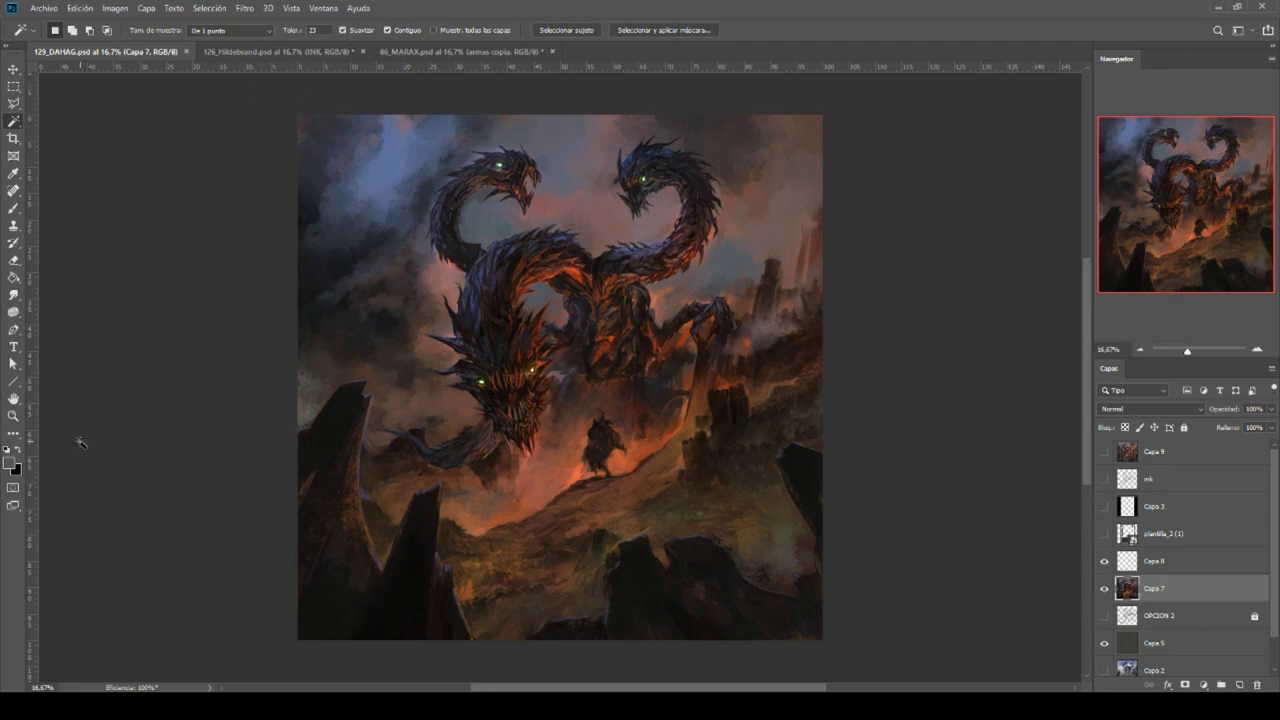
# Open the Dahag card image from the Invasion oscura folder and browse on through the Hildenbrand and Marax cards.
pyautogui.click(185, 655)
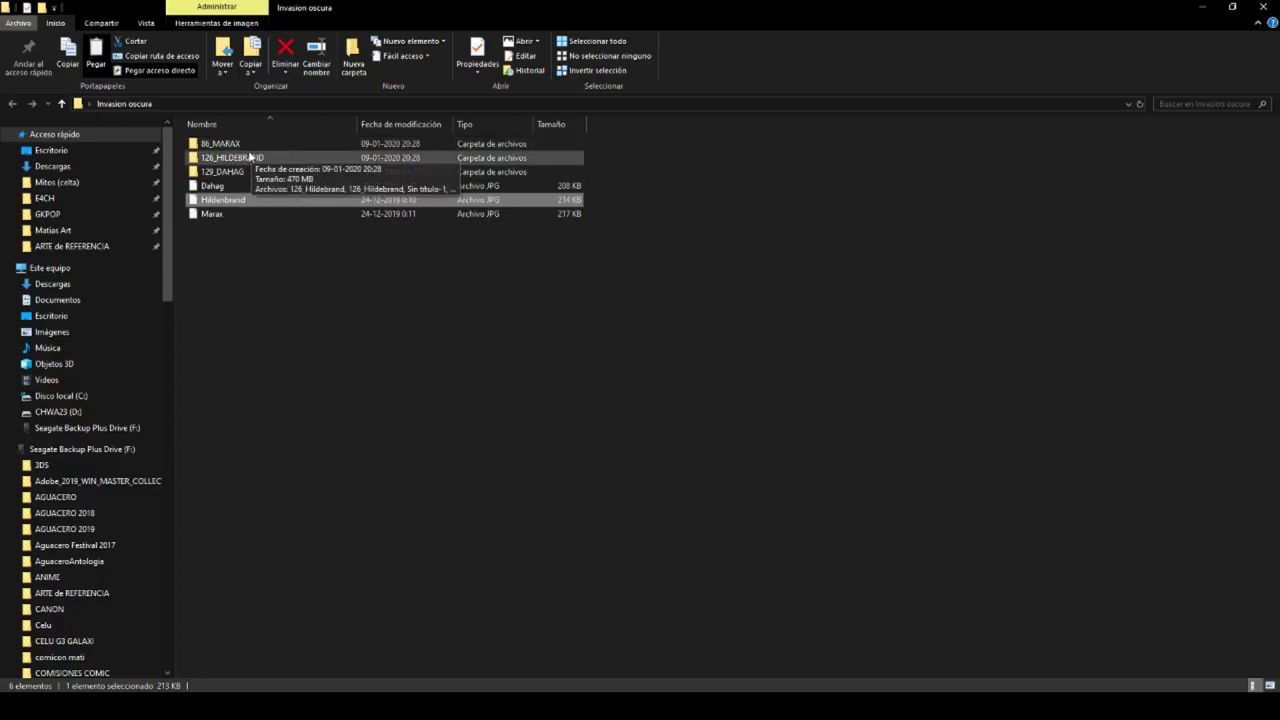
pyautogui.doubleClick(214, 186)
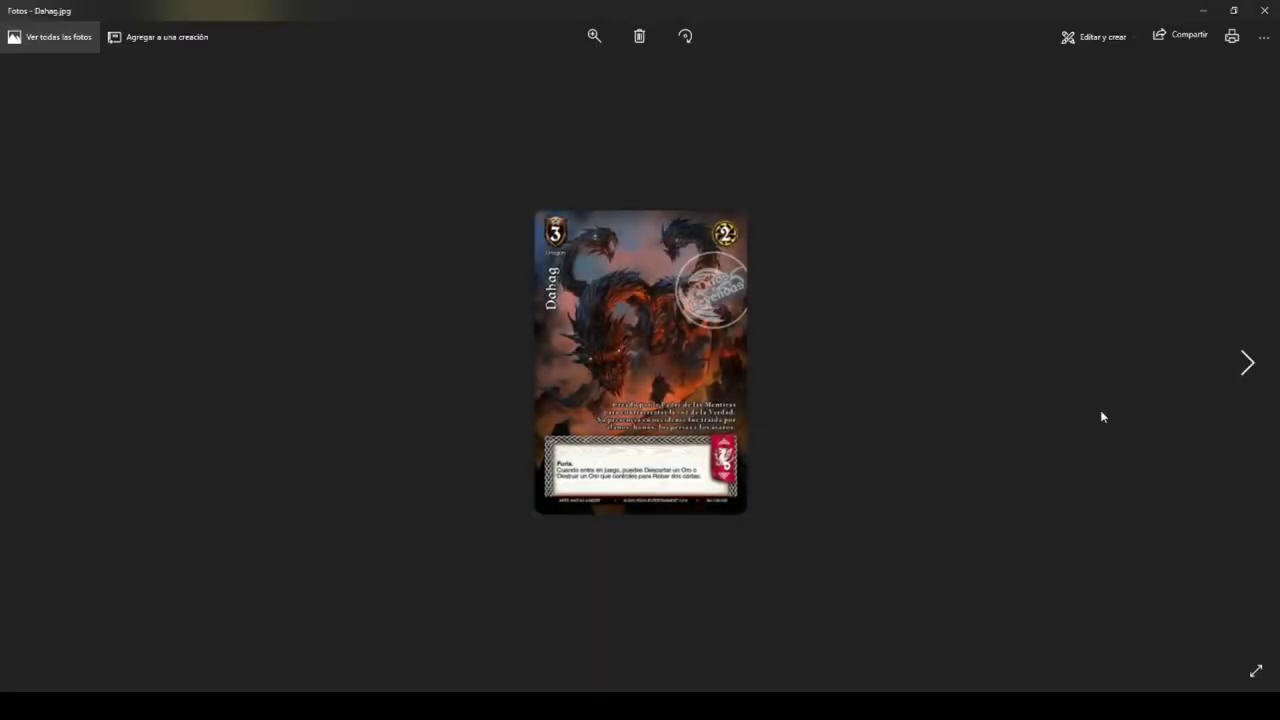
pyautogui.click(1248, 363)
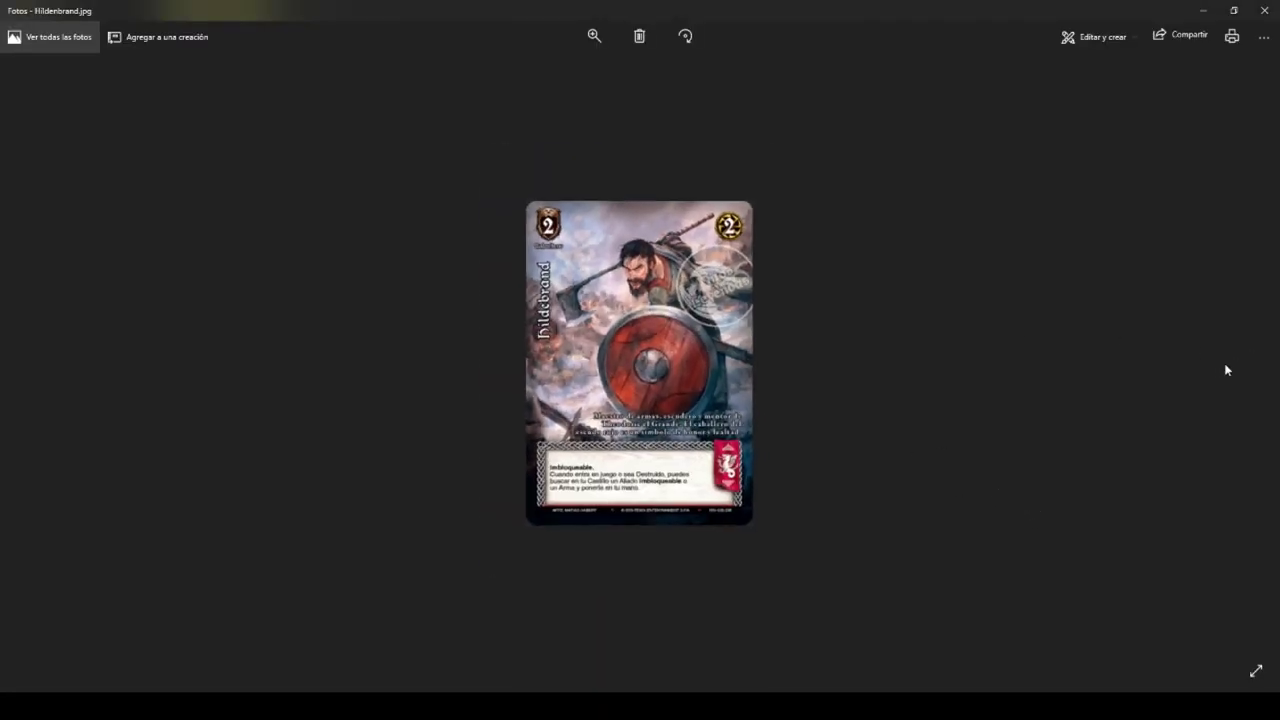
pyautogui.click(1248, 363)
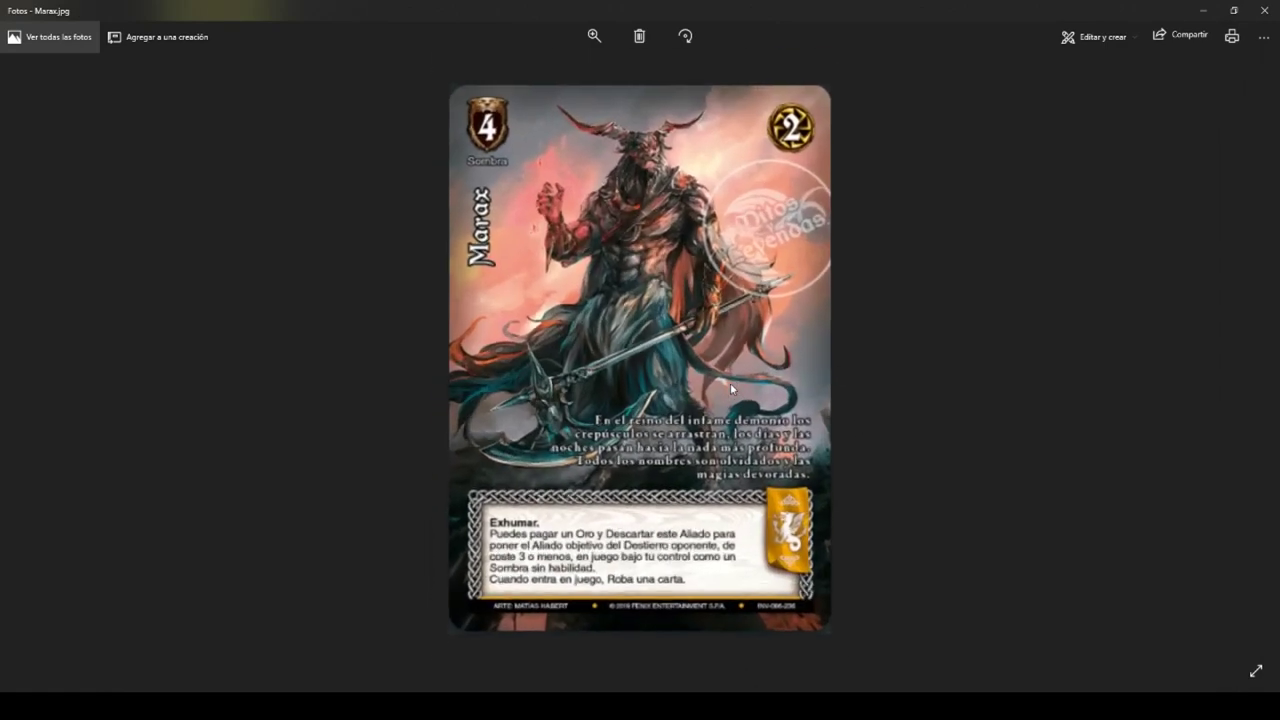
# Examine the Marax card's artwork and text up close, close the image viewer and switch back to Photoshop.
pyautogui.scroll(-2, 704, 349)
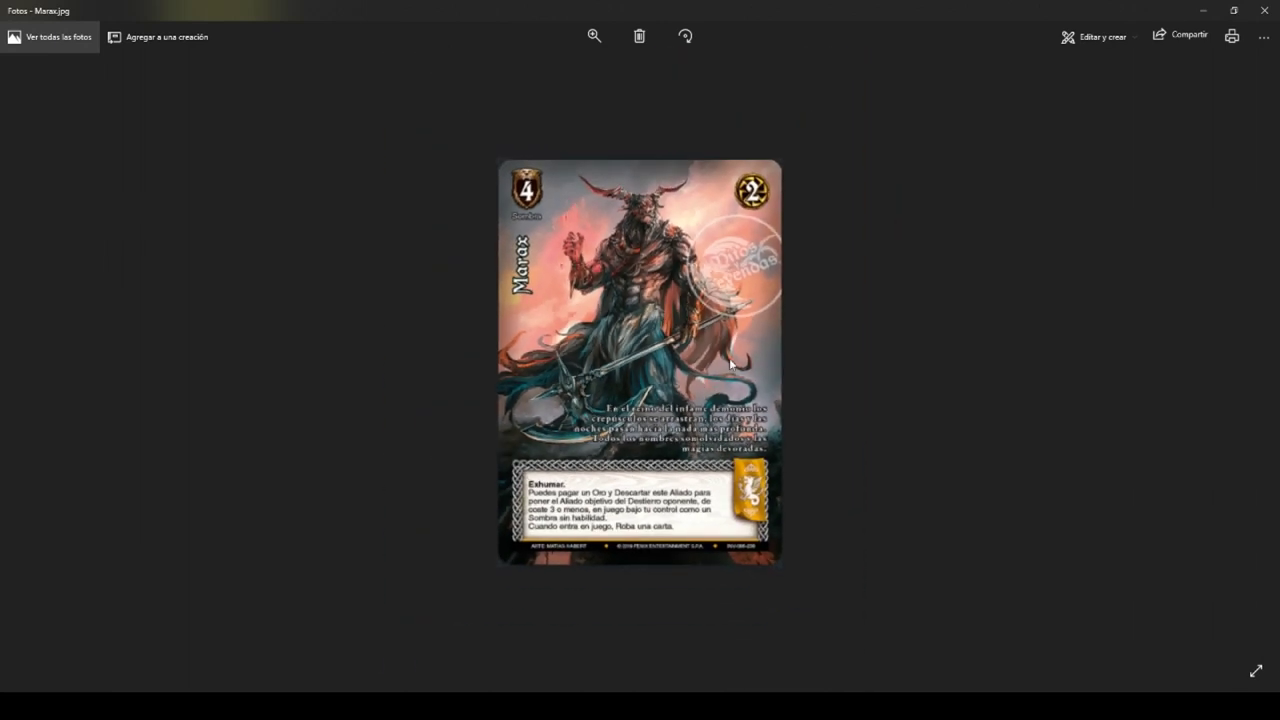
pyautogui.scroll(2, 686, 540)
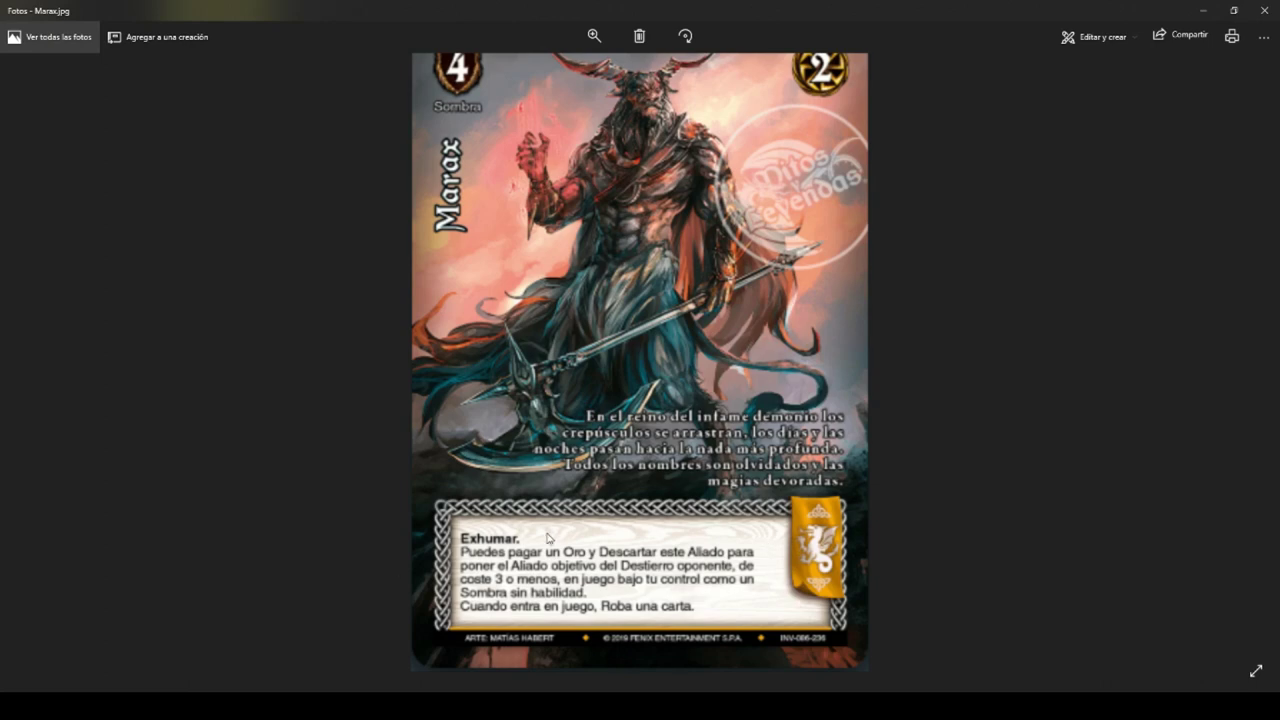
pyautogui.scroll(-1, 664, 488)
pyautogui.scroll(-2, 664, 482)
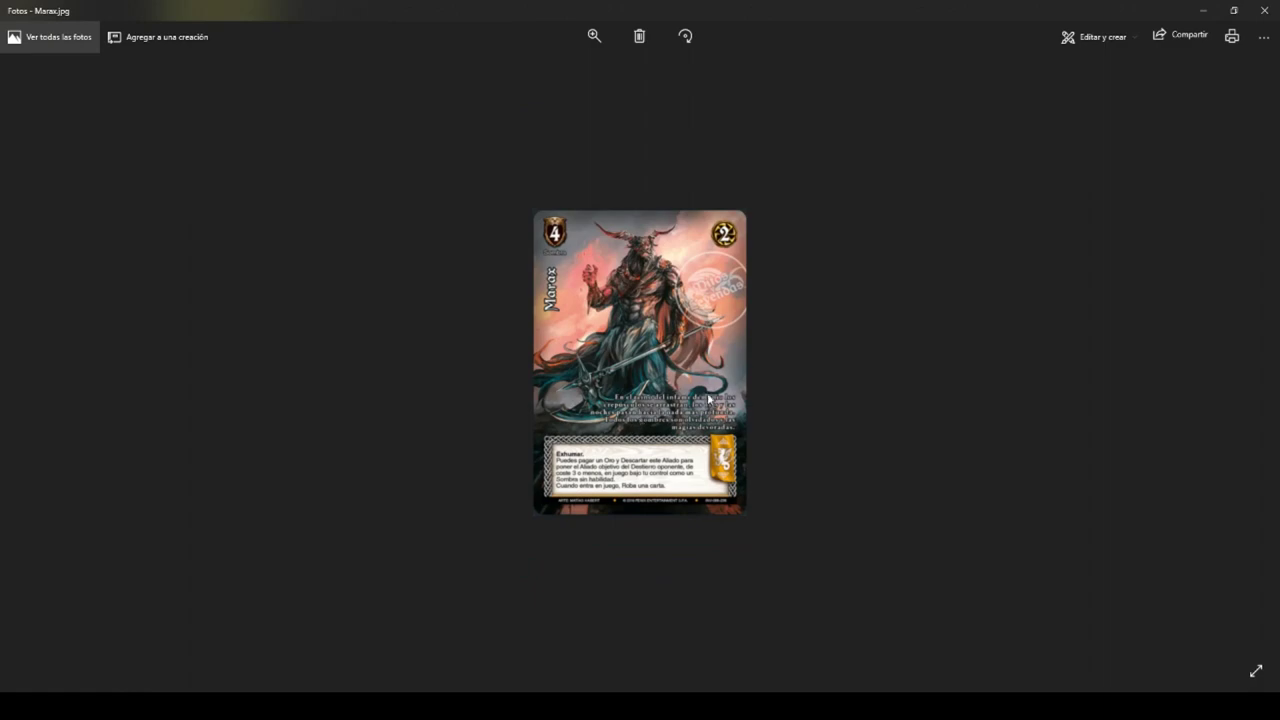
pyautogui.click(1264, 10)
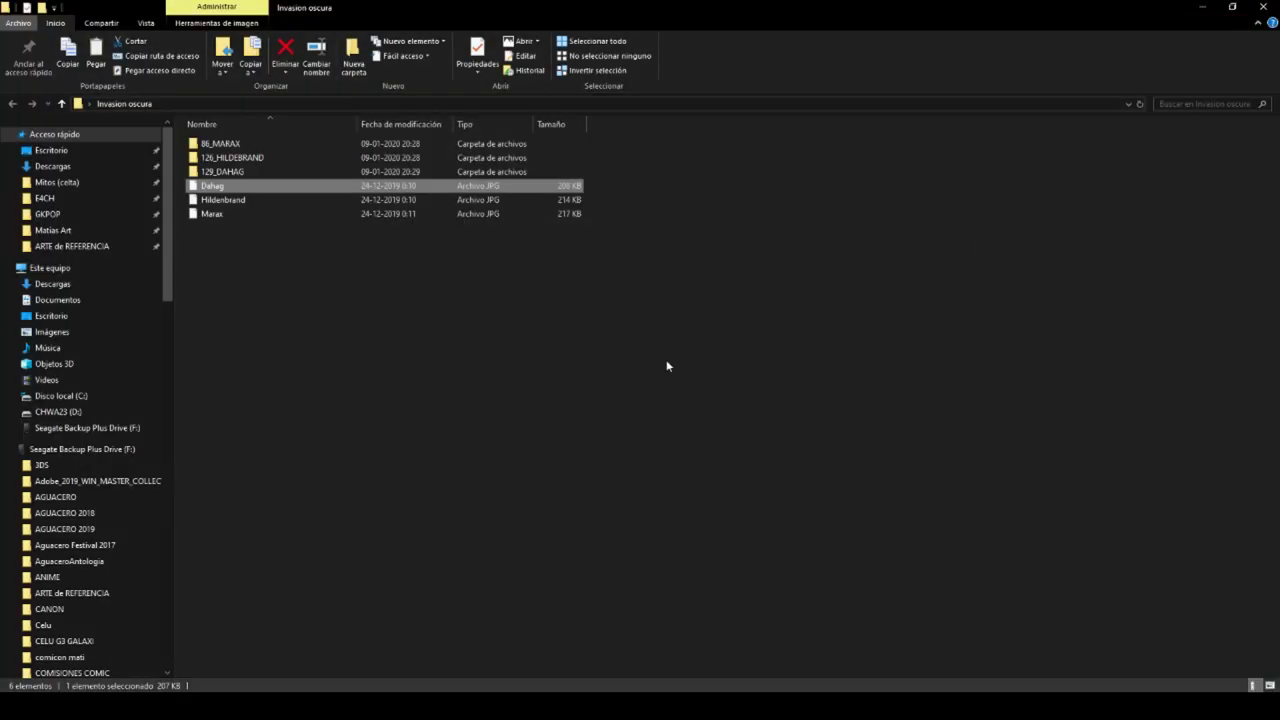
pyautogui.click(230, 708)
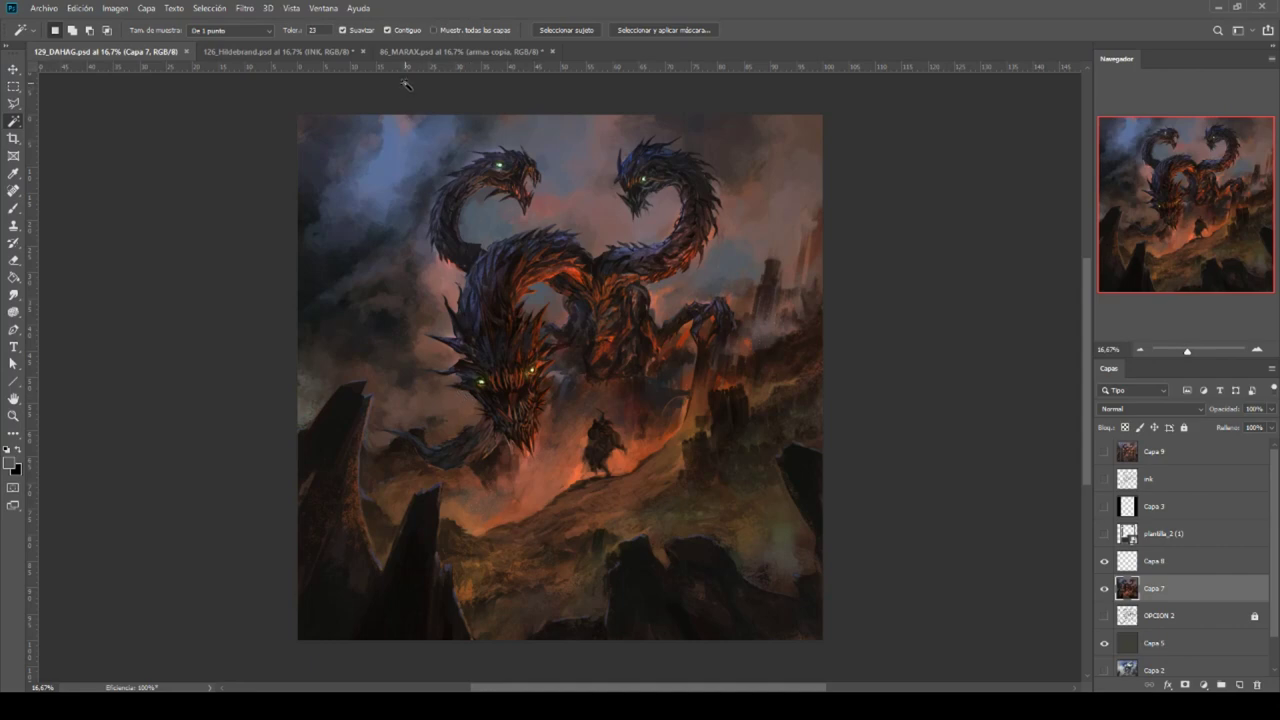
# Look through the open Marax, Hildebrand and Dahag paintings, ending on 86_MARAX.psd.
pyautogui.click(432, 50)
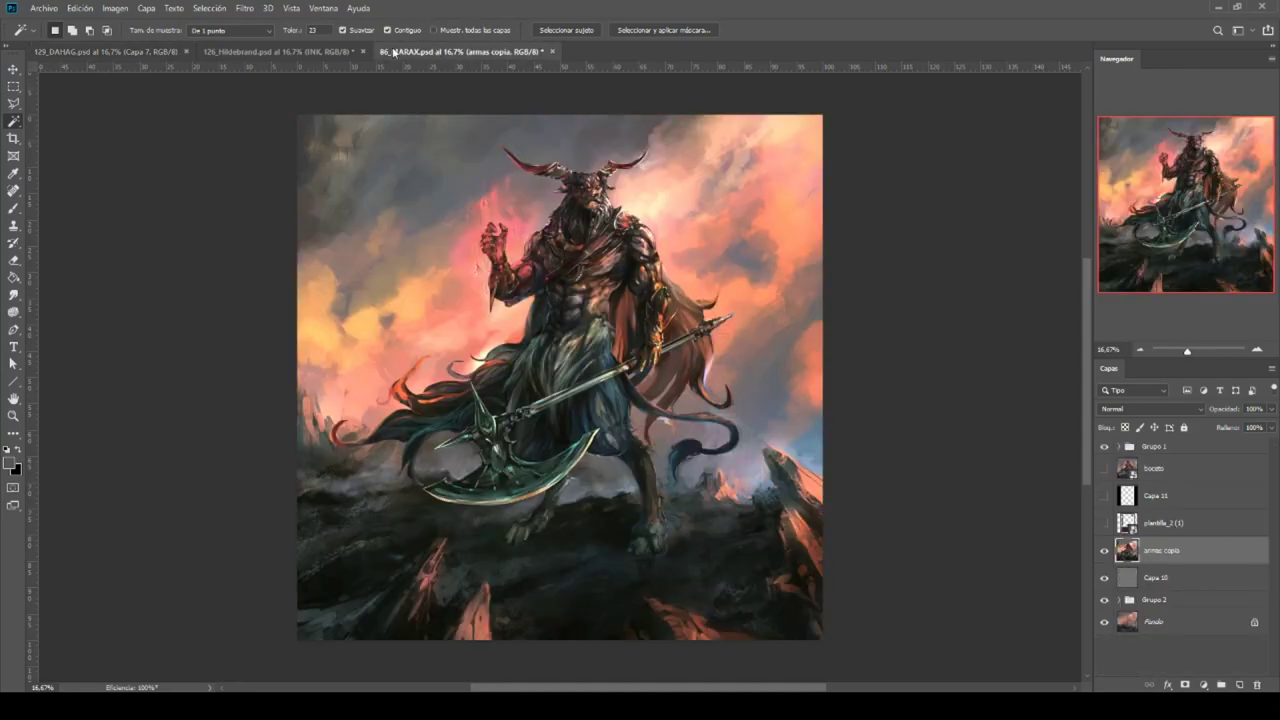
pyautogui.click(300, 52)
pyautogui.click(147, 53)
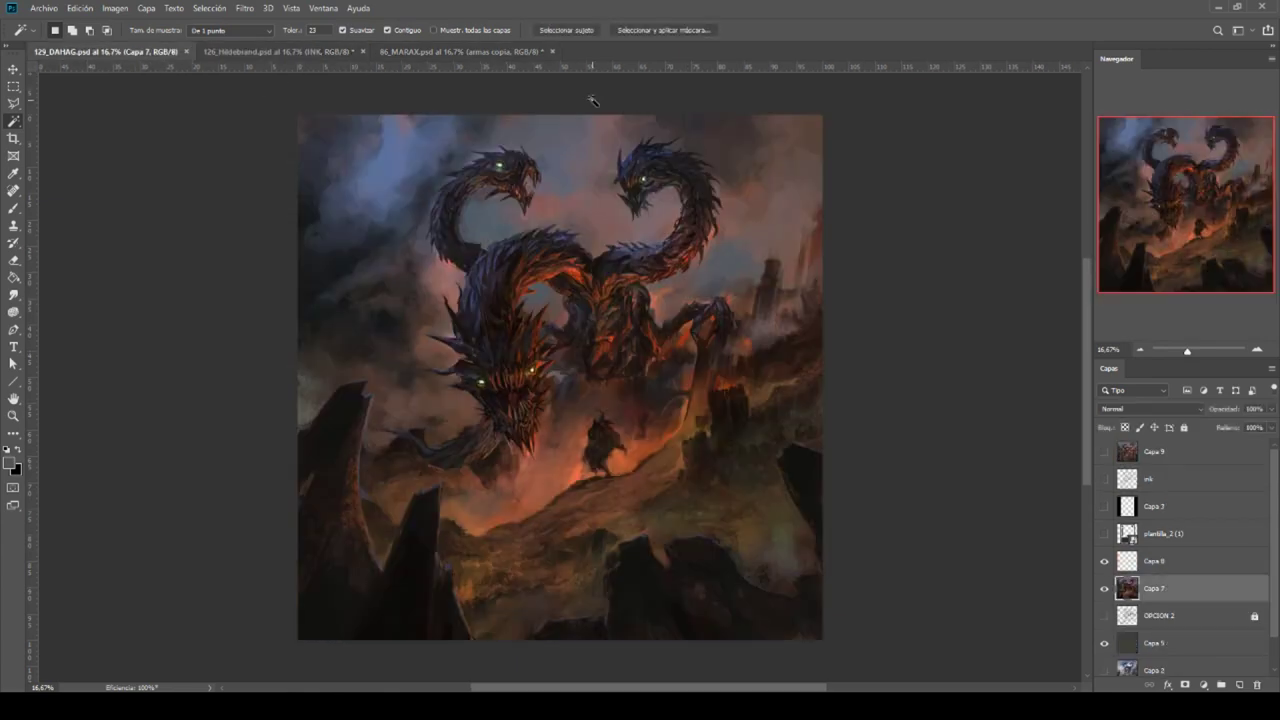
pyautogui.click(438, 51)
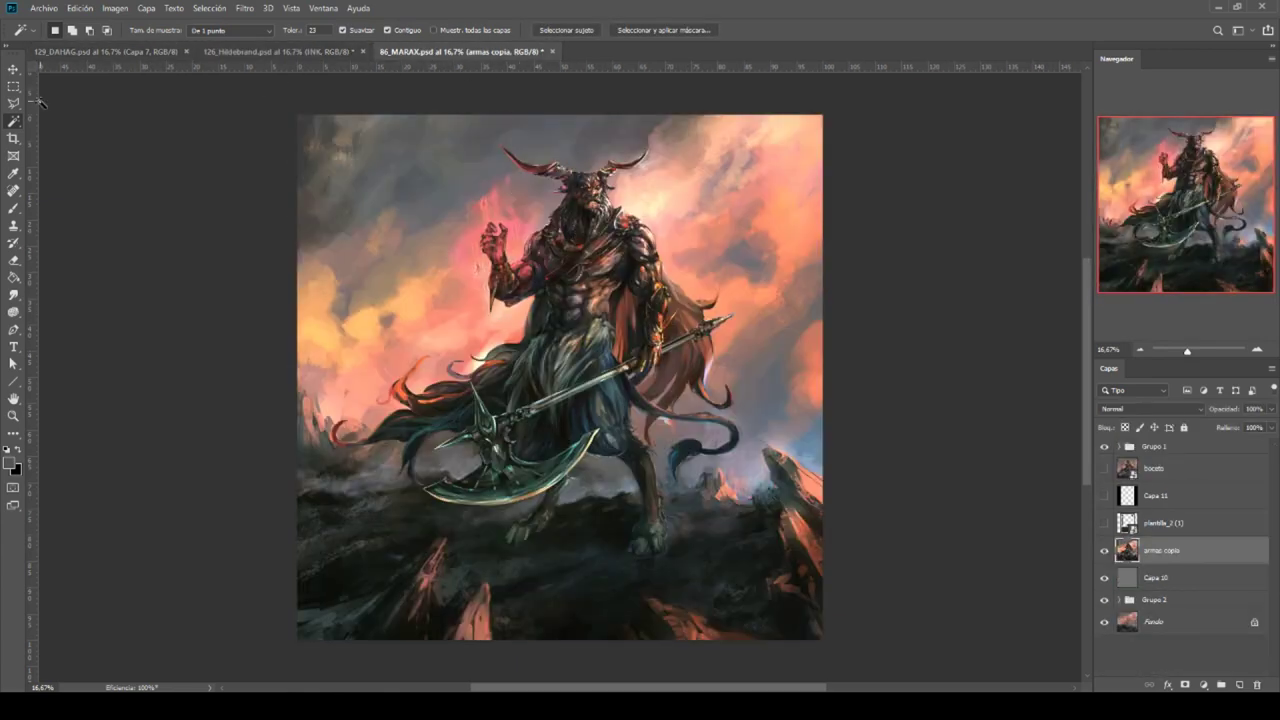
# Open the concept sketch sheet Sin título-1.jpg and fit it in the view.
pyautogui.click(43, 8)
pyautogui.click(60, 47)
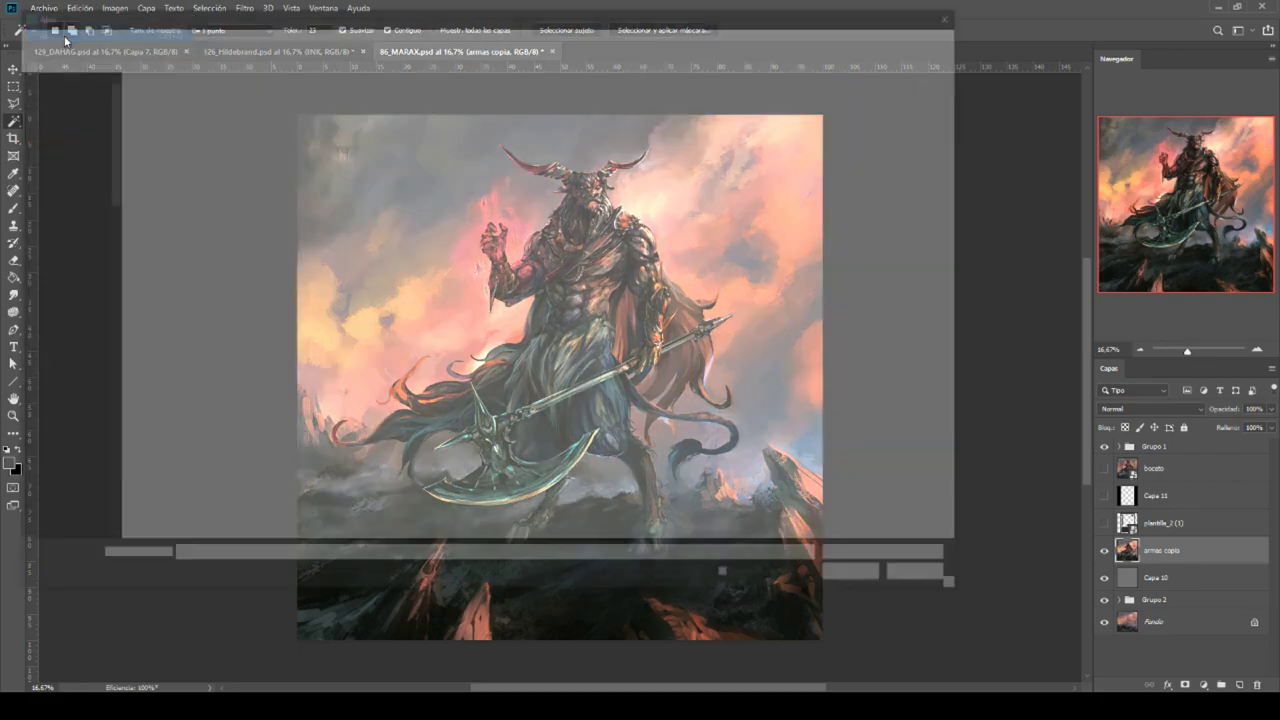
pyautogui.doubleClick(297, 120)
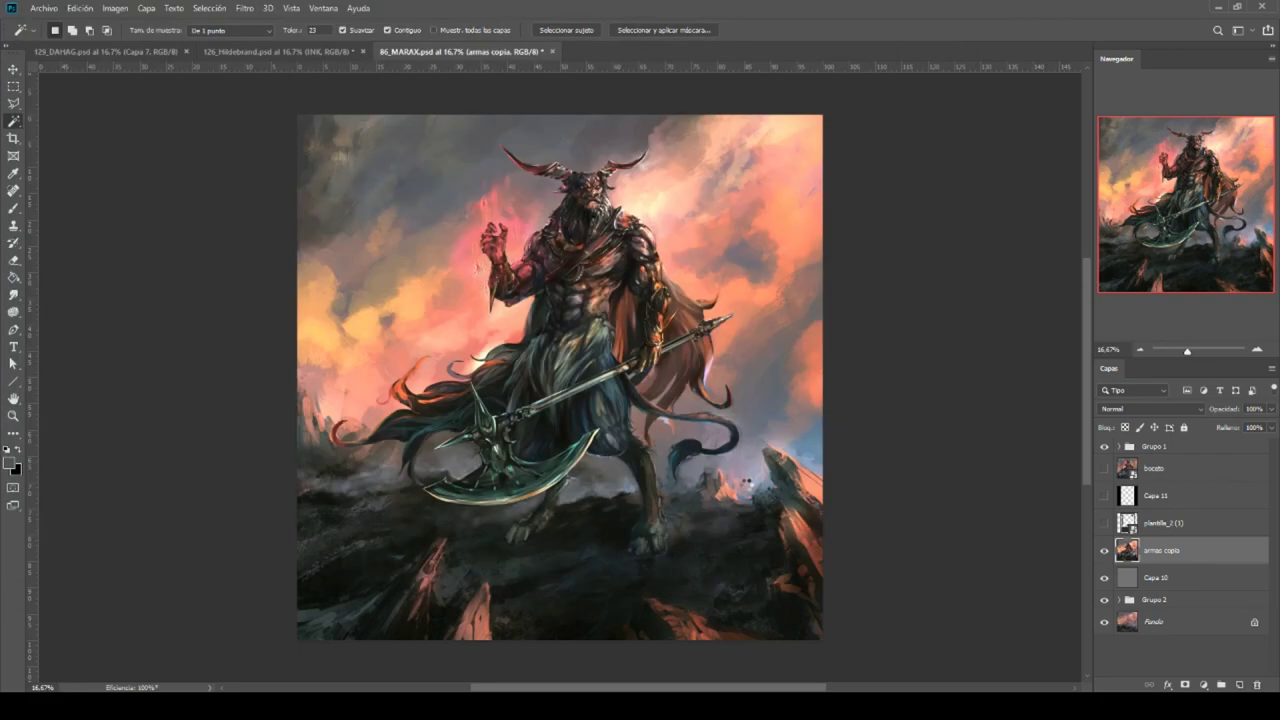
pyautogui.hotkey('ctrl', '0')
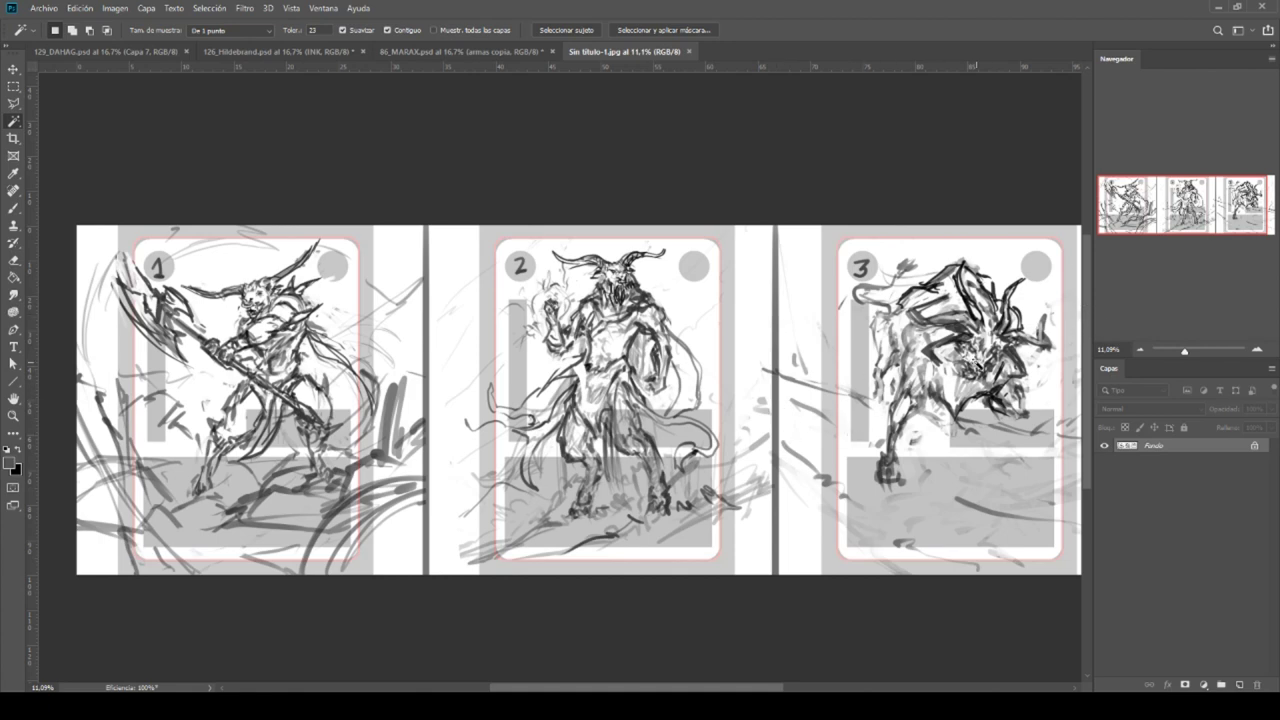
# Examine the three numbered pose sketches, switching to the Eyedropper tool and swapping the foreground and background colours.
pyautogui.scroll(-1, 1009, 329)
pyautogui.scroll(2, 1009, 329)
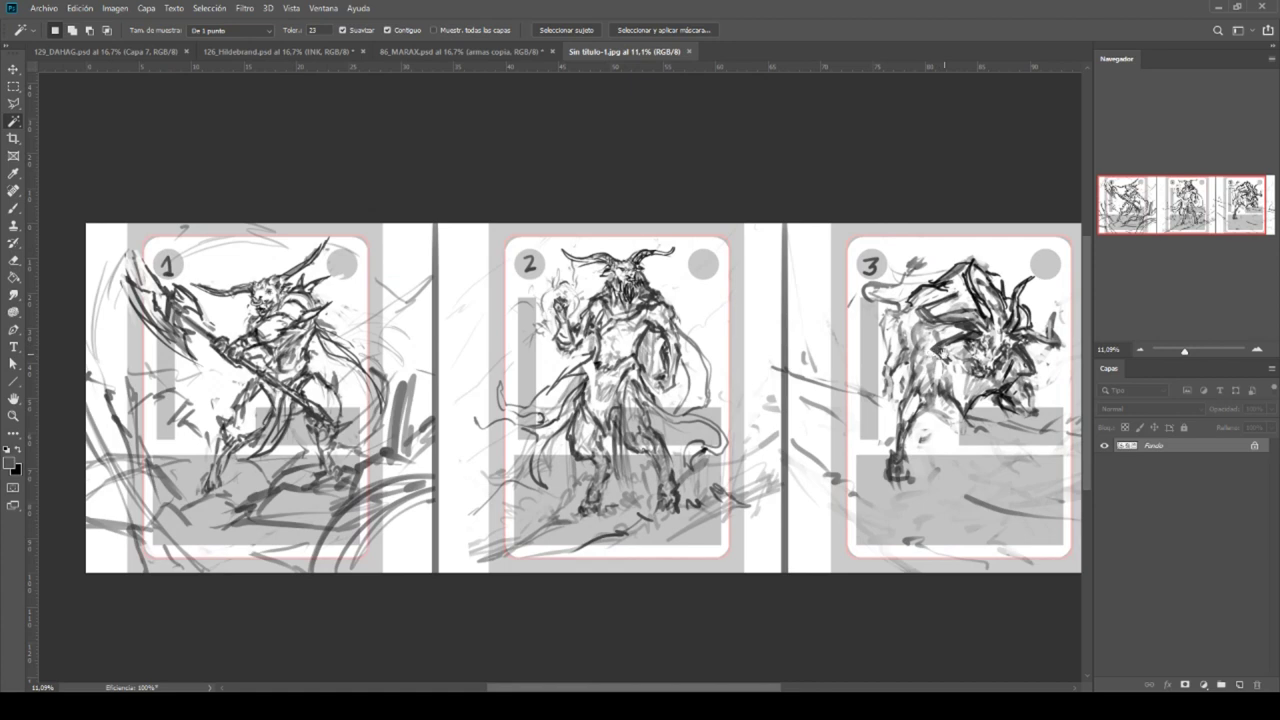
pyautogui.hscroll(2, 930, 356)
pyautogui.press('i')
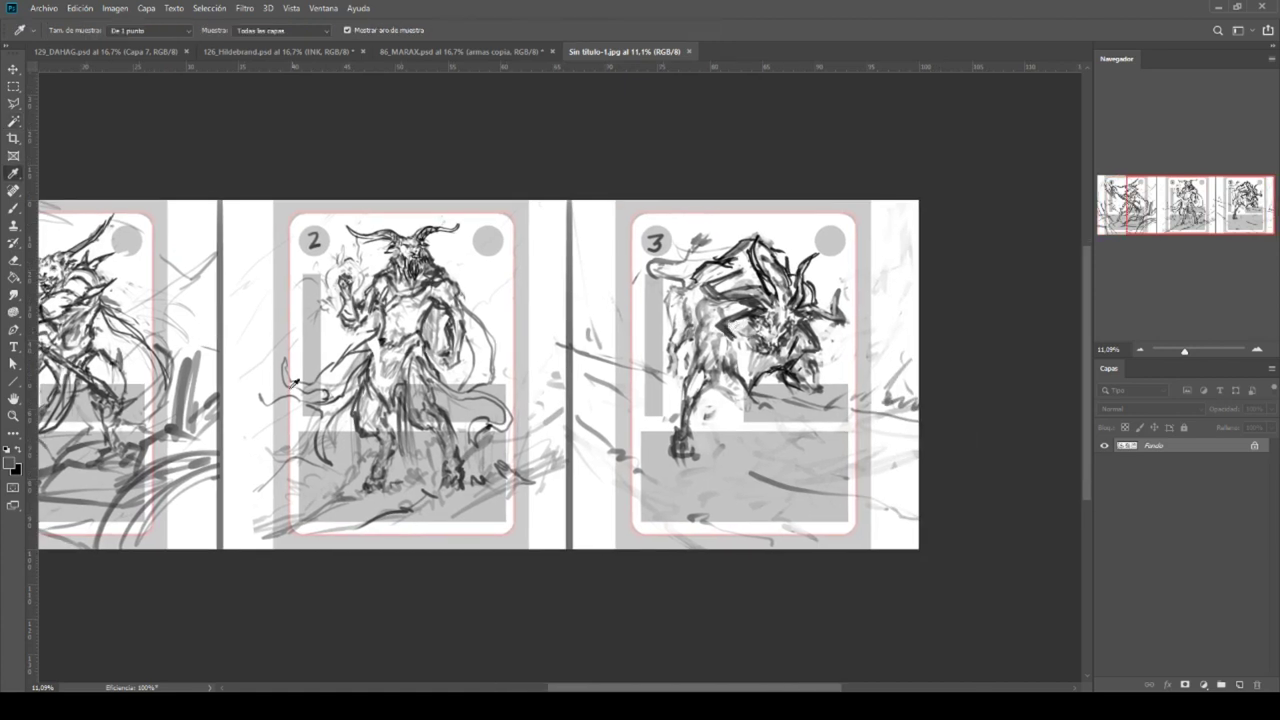
pyautogui.click(17, 450)
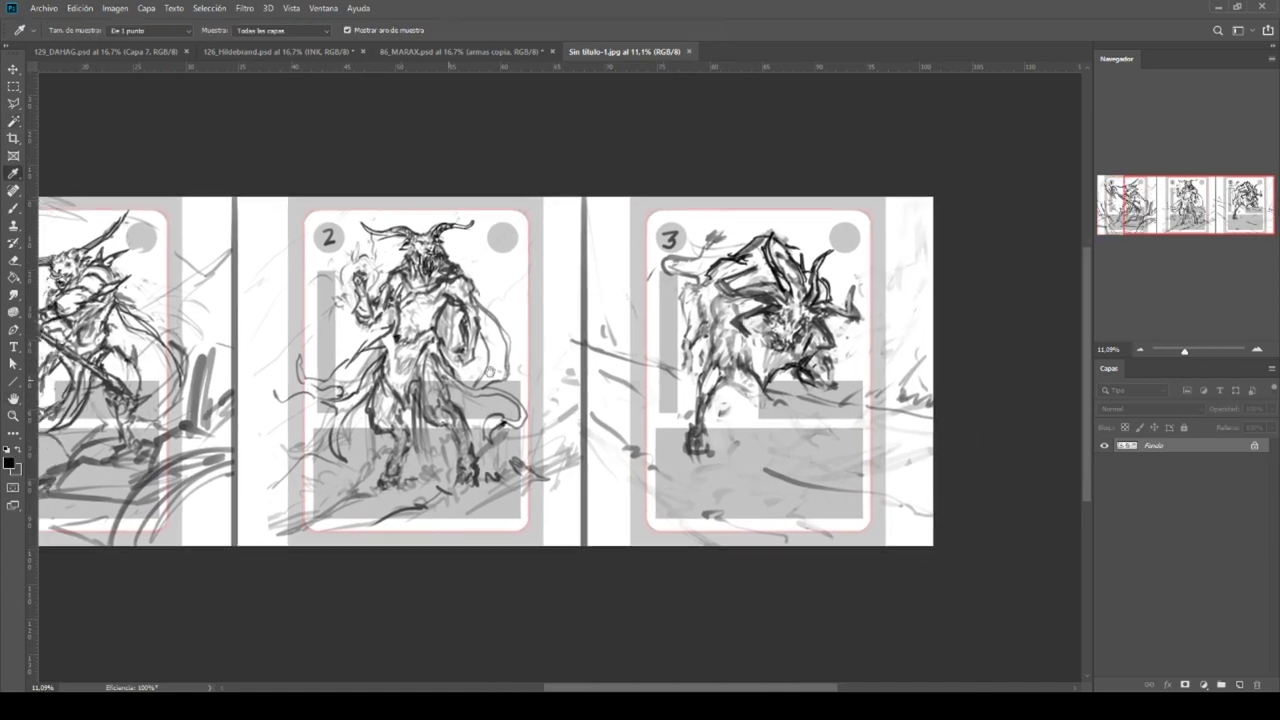
pyautogui.hscroll(-2, 554, 410)
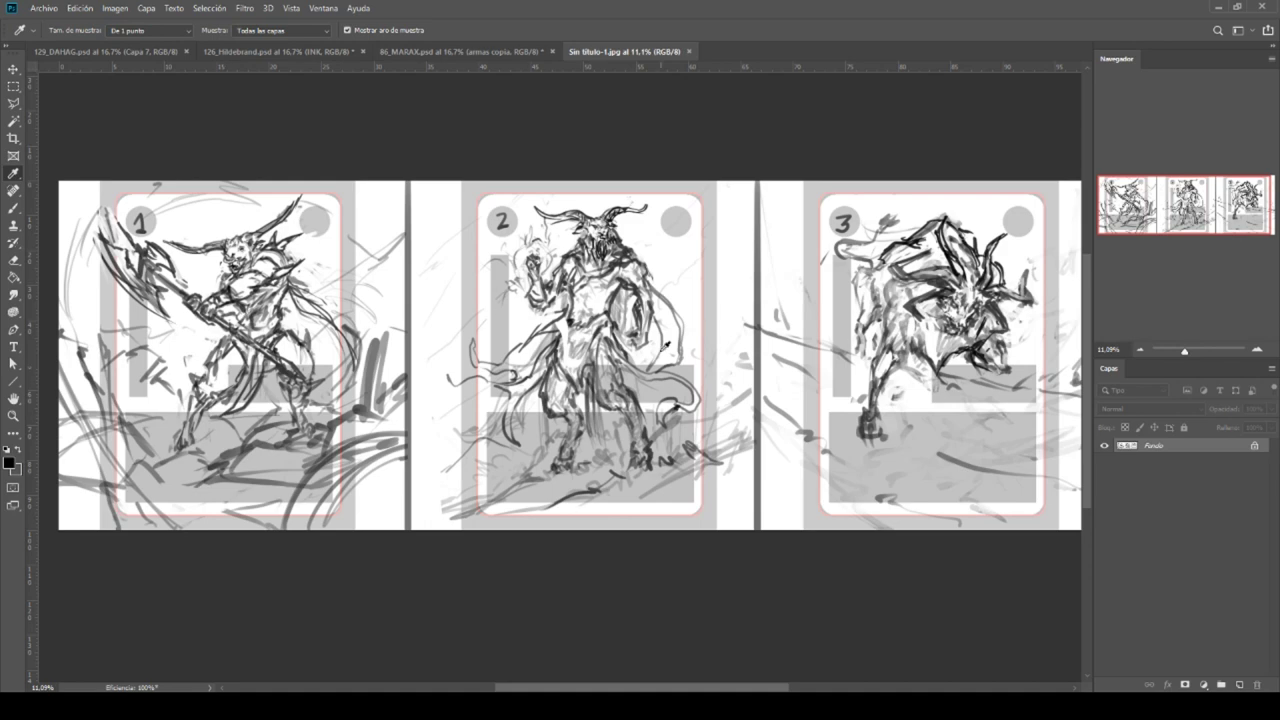
# Return to 86_MARAX.psd and temporarily show the boceto layer to compare the colour sketch with the finished painting.
pyautogui.click(436, 50)
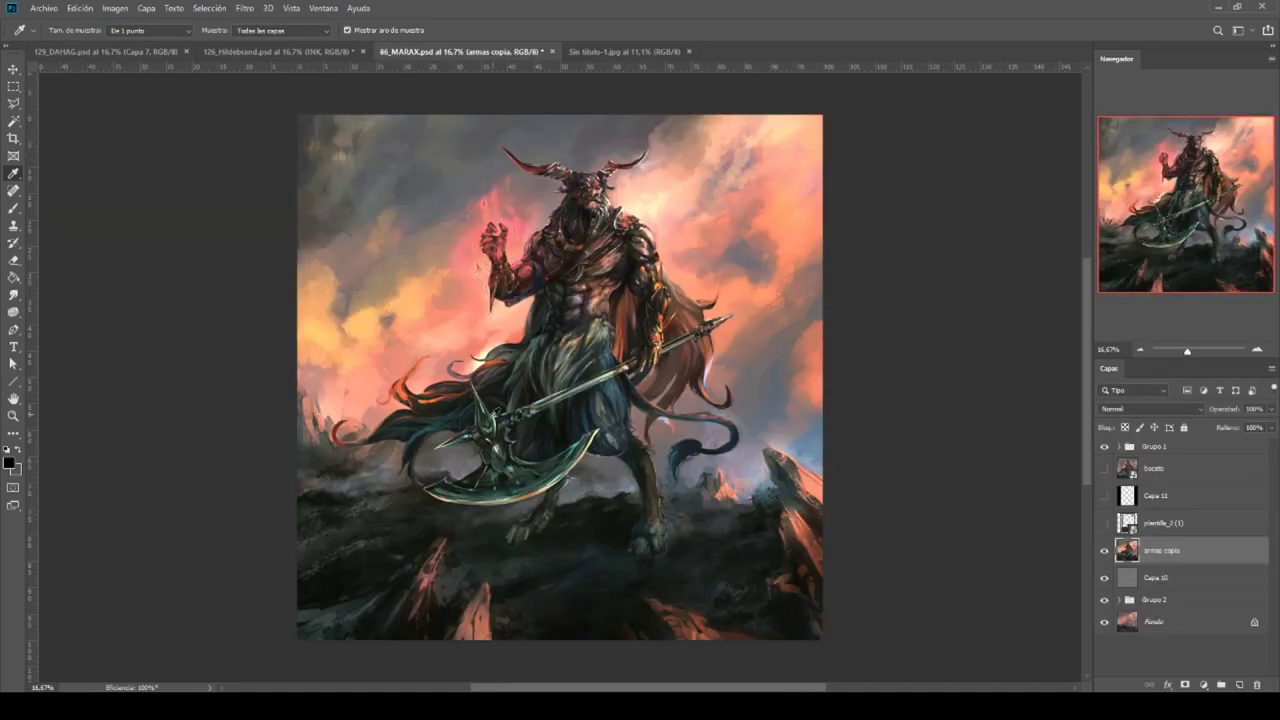
pyautogui.scroll(2, 658, 184)
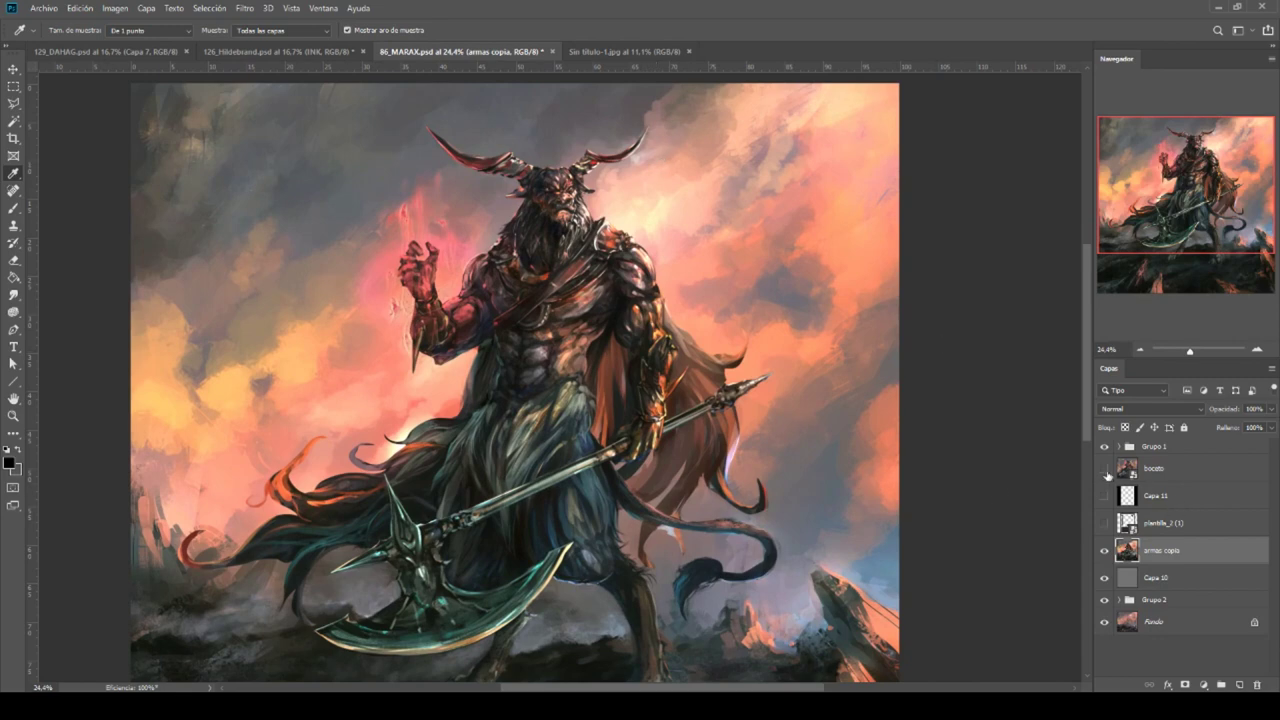
pyautogui.click(1104, 468)
pyautogui.scroll(-2, 764, 436)
pyautogui.scroll(-1, 821, 407)
pyautogui.hscroll(2, 744, 441)
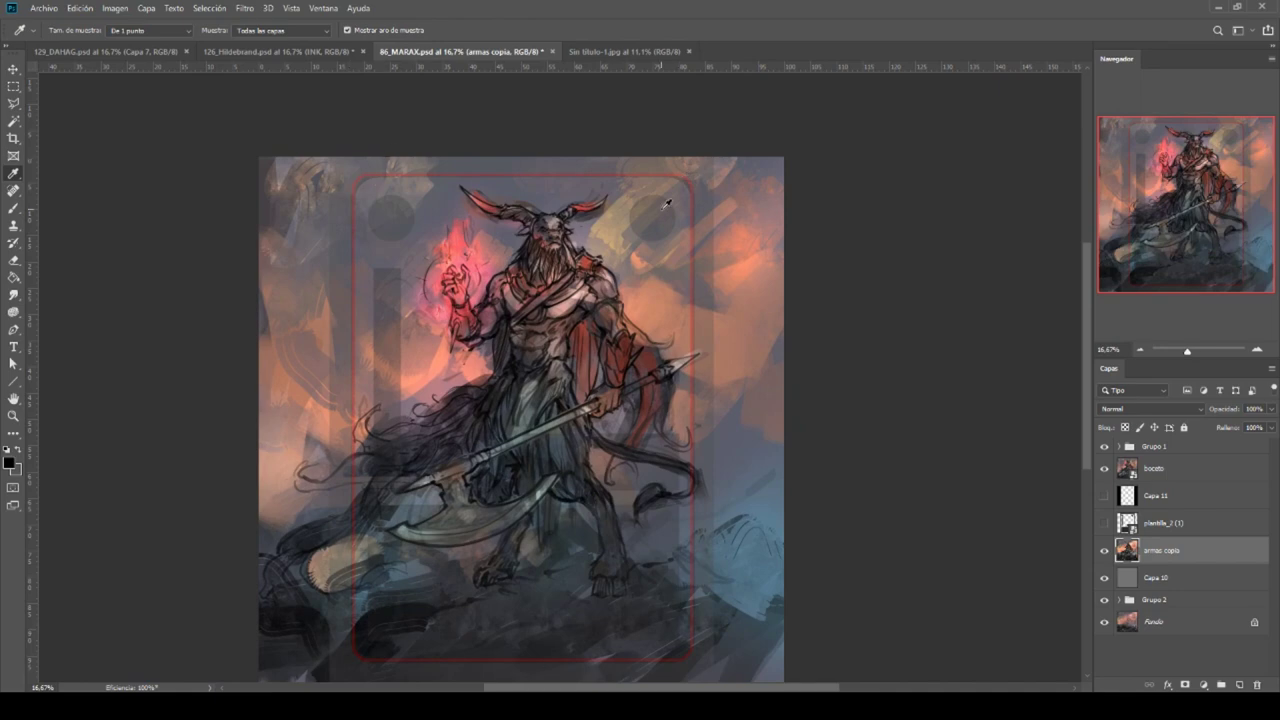
pyautogui.click(1105, 470)
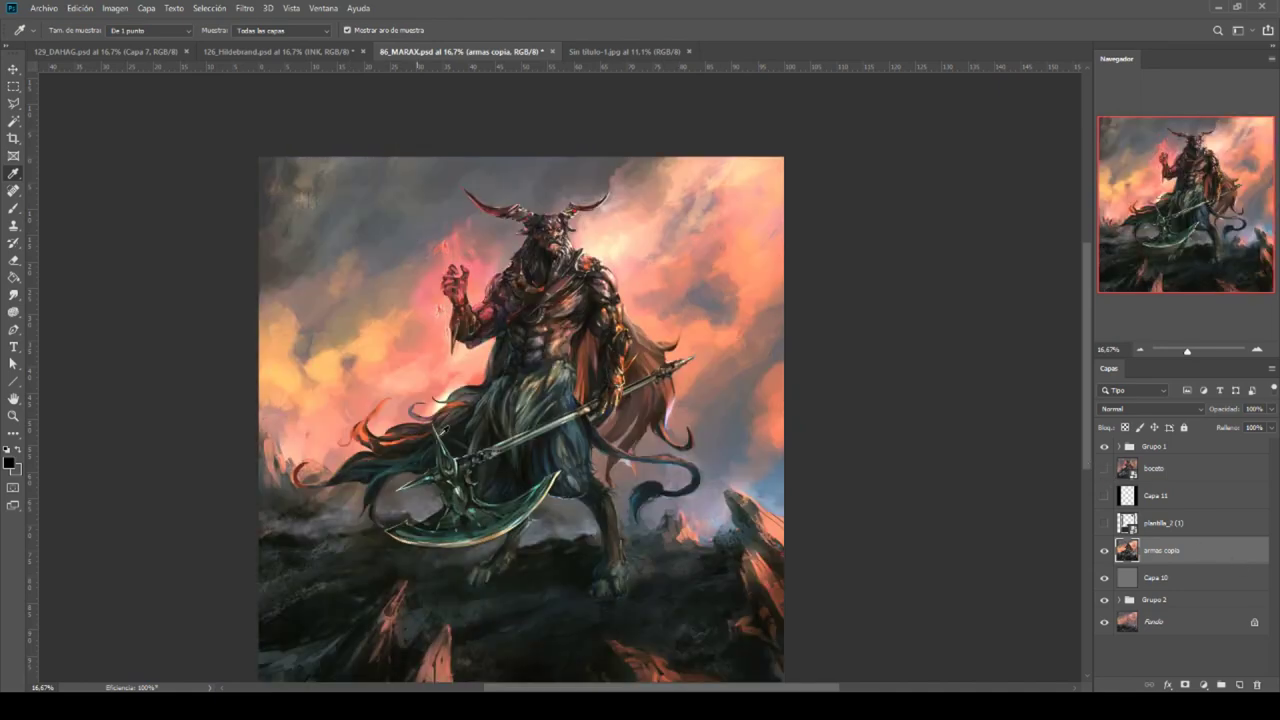
pyautogui.moveTo(683, 400); pyautogui.dragTo(564, 359)
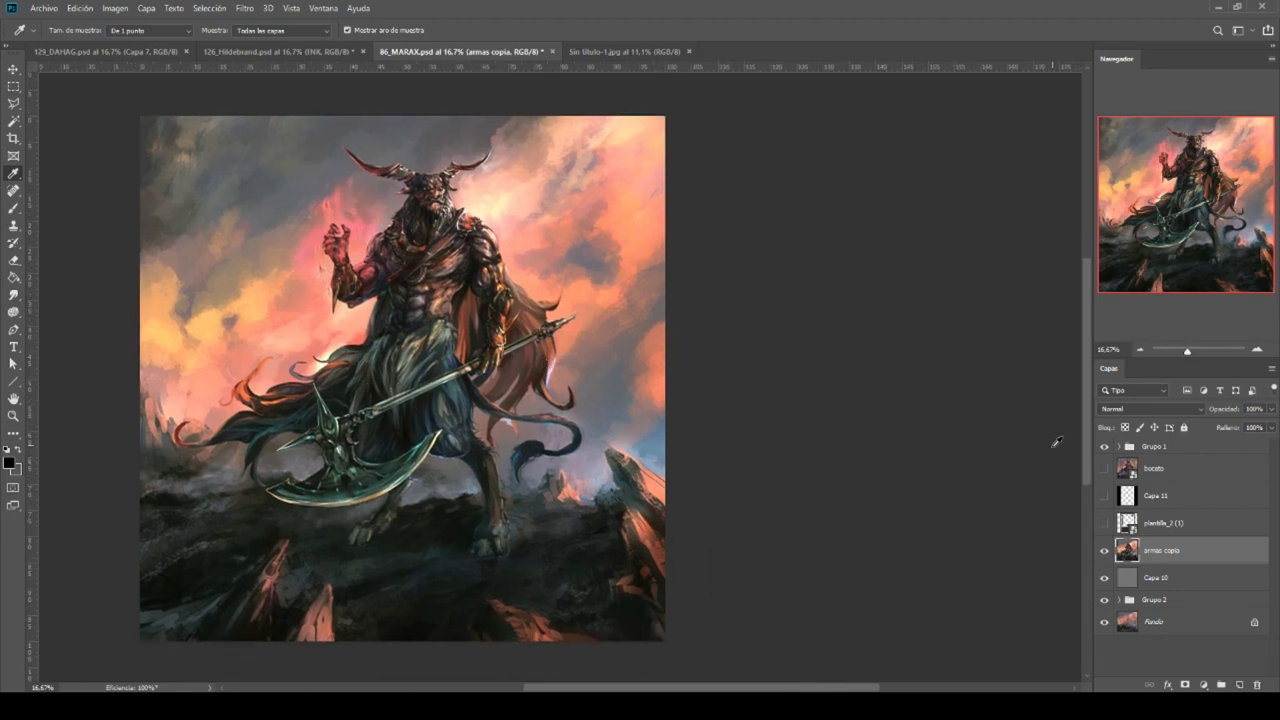
# Check the plantilla_2 (1) card template and the boceto sketch against the painting by turning each layer on and off.
pyautogui.click(1104, 523)
pyautogui.click(1104, 523)
pyautogui.click(1105, 469)
pyautogui.click(1105, 469)
# Examine the finished Marax painting closely, from the horned figure and axe to the rocky background.
pyautogui.scroll(3, 370, 272)
pyautogui.scroll(-2, 372, 268)
pyautogui.scroll(1, 372, 268)
pyautogui.scroll(-2, 372, 266)
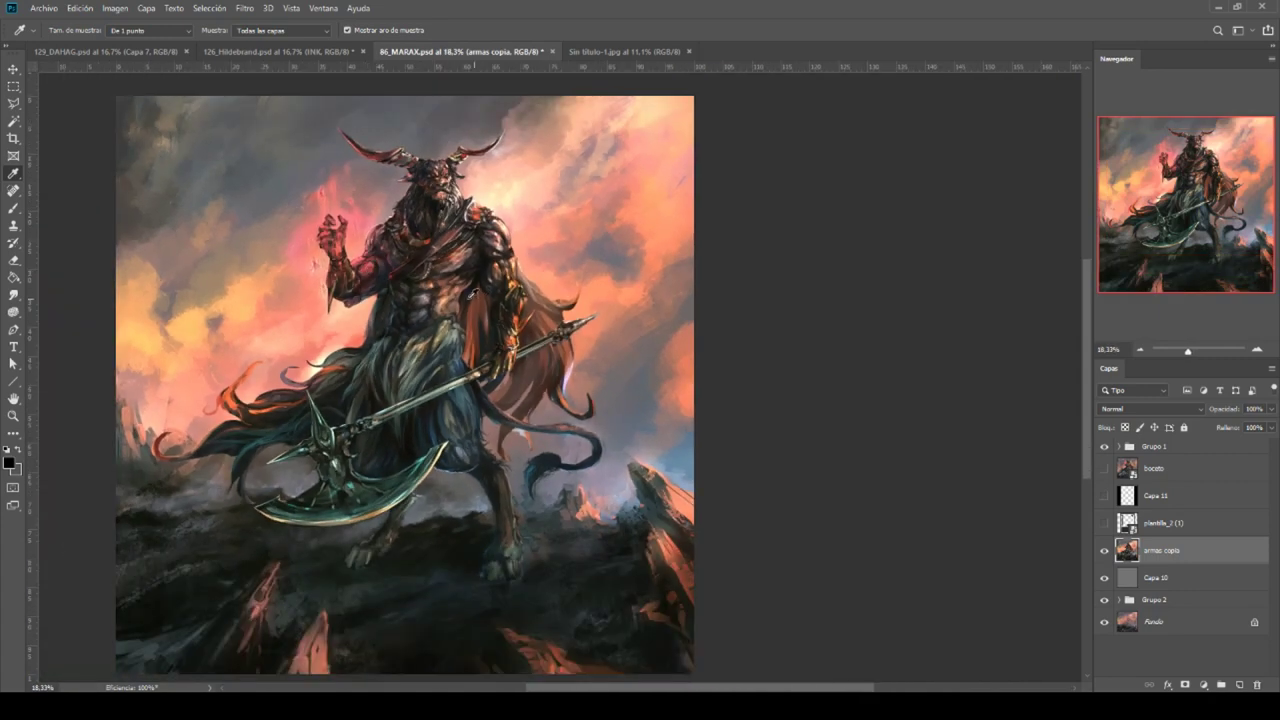
pyautogui.moveTo(455, 244); pyautogui.dragTo(492, 273)
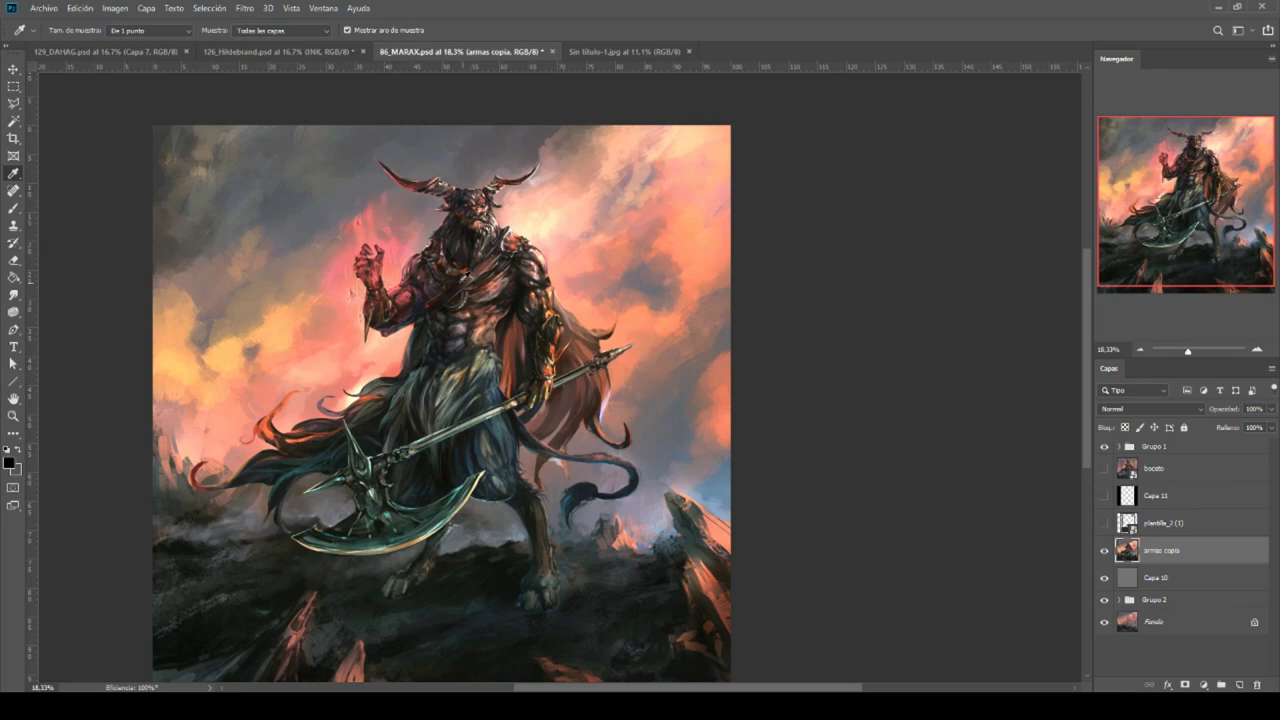
pyautogui.scroll(-2, 538, 349)
pyautogui.scroll(2, 571, 432)
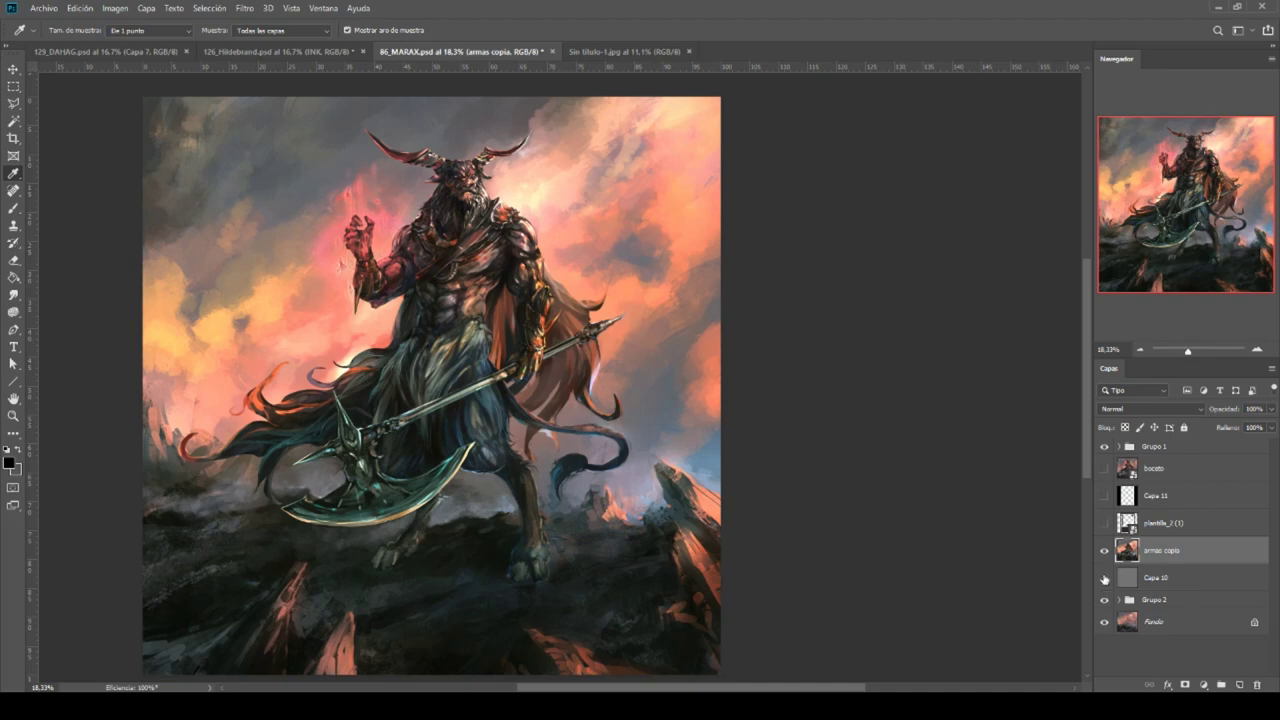
# Hide the Capa 10 and armas copia layers, toggling armas copia to compare the final painting with the earlier version.
pyautogui.click(1104, 550)
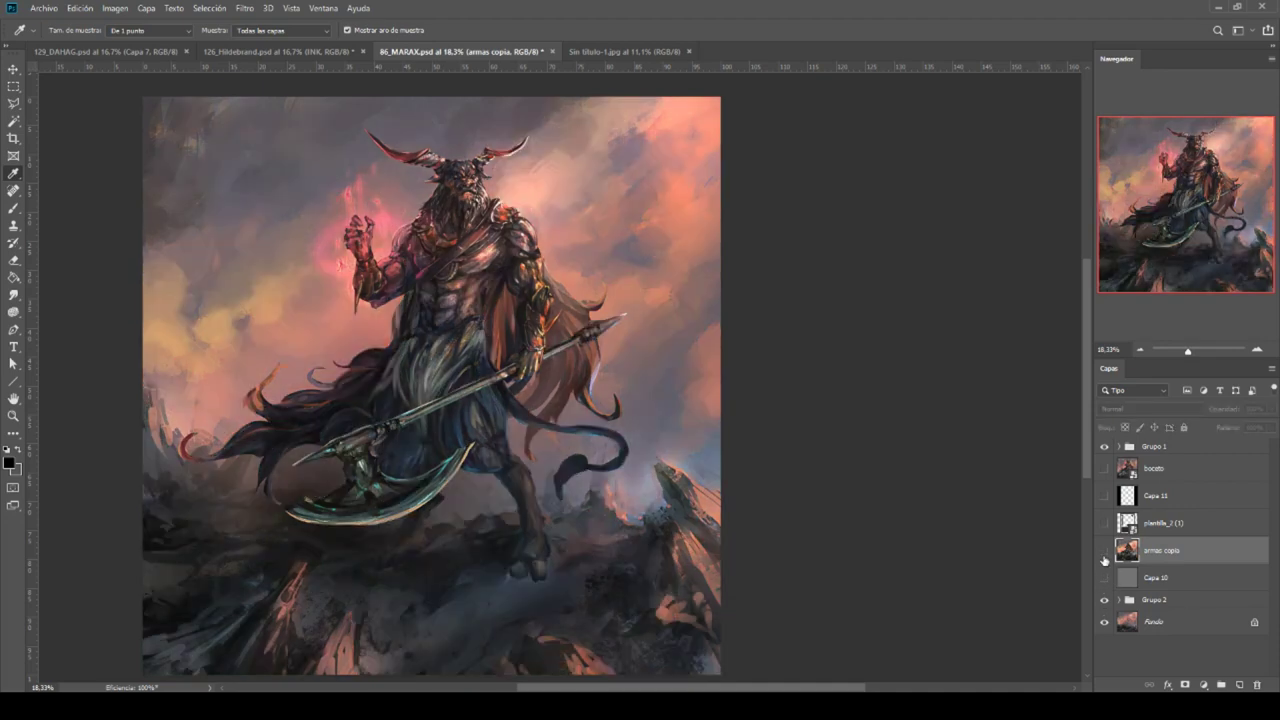
pyautogui.click(1104, 550)
pyautogui.click(1104, 550)
pyautogui.click(1104, 551)
pyautogui.click(1104, 550)
pyautogui.click(1104, 551)
pyautogui.click(1104, 550)
# Expand Grupo 2 and check what the group and its armas layer contribute by turning each off and on.
pyautogui.click(1105, 600)
pyautogui.click(1105, 600)
pyautogui.click(1117, 600)
pyautogui.scroll(-1, 1117, 606)
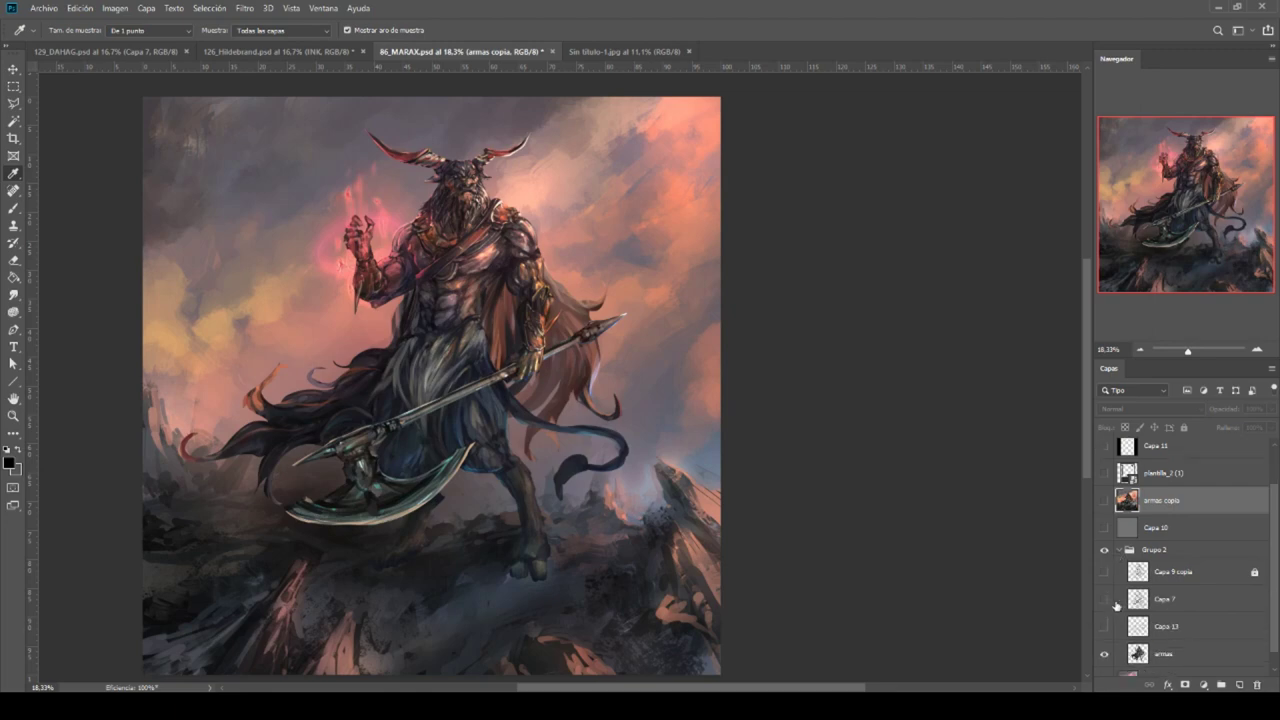
pyautogui.scroll(-1, 1103, 648)
pyautogui.click(1104, 636)
pyautogui.click(1104, 636)
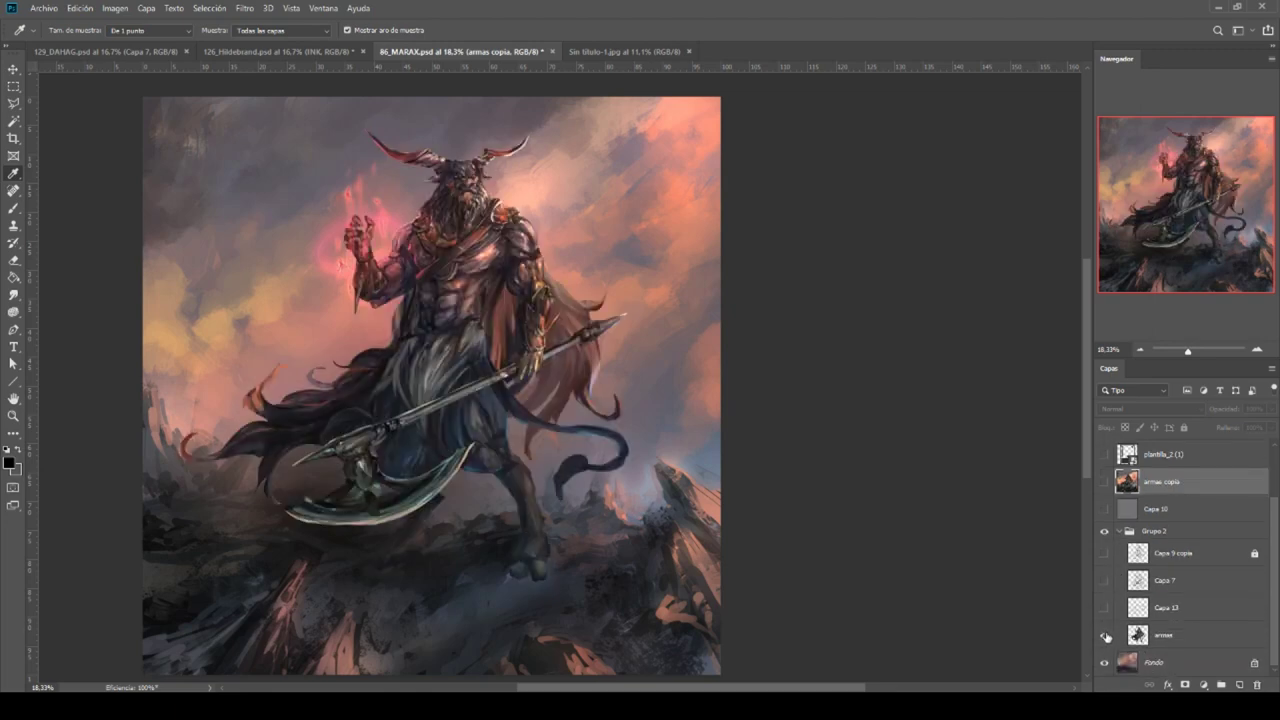
# Inspect the Capa 13 strokes with the armas layer temporarily hidden, and restore both layers' visibility.
pyautogui.click(1104, 607)
pyautogui.click(1104, 607)
pyautogui.click(1104, 607)
pyautogui.click(1104, 636)
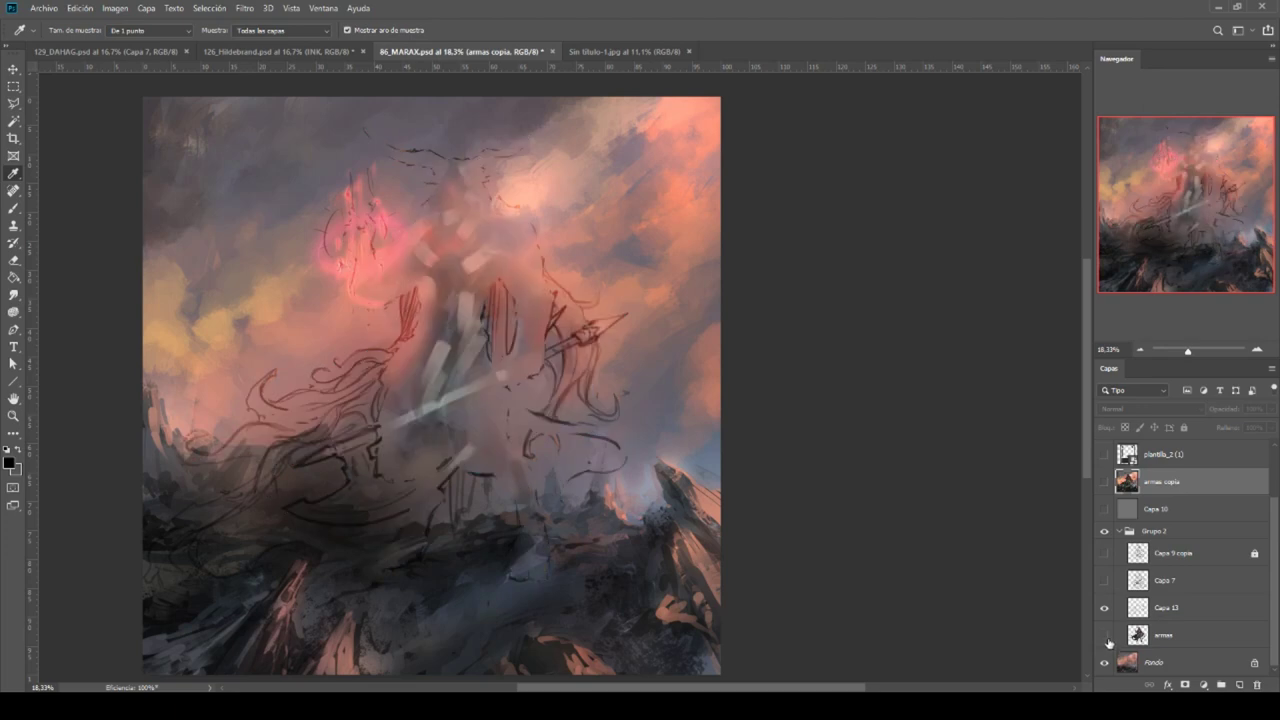
pyautogui.click(1104, 636)
pyautogui.click(1104, 607)
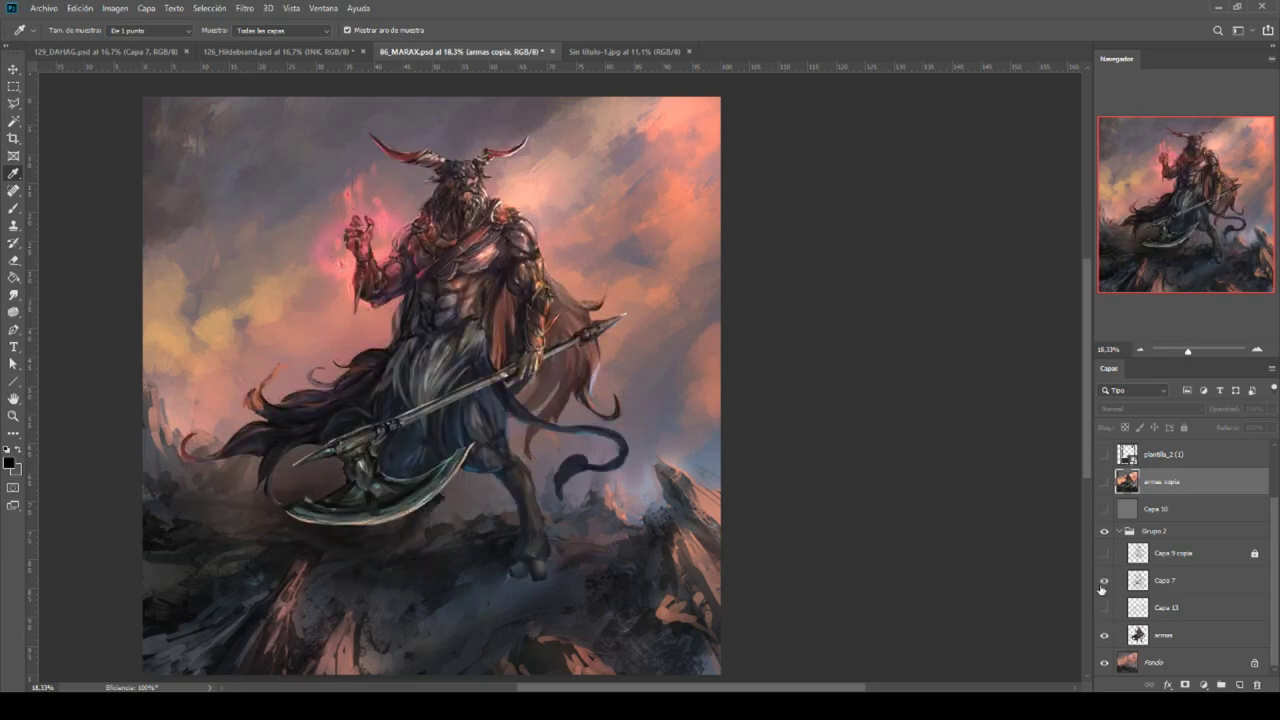
# Hide the armas layer and show the Capa 9 copia line art over the background.
pyautogui.click(1104, 556)
pyautogui.click(1104, 556)
pyautogui.click(1104, 636)
pyautogui.click(1104, 553)
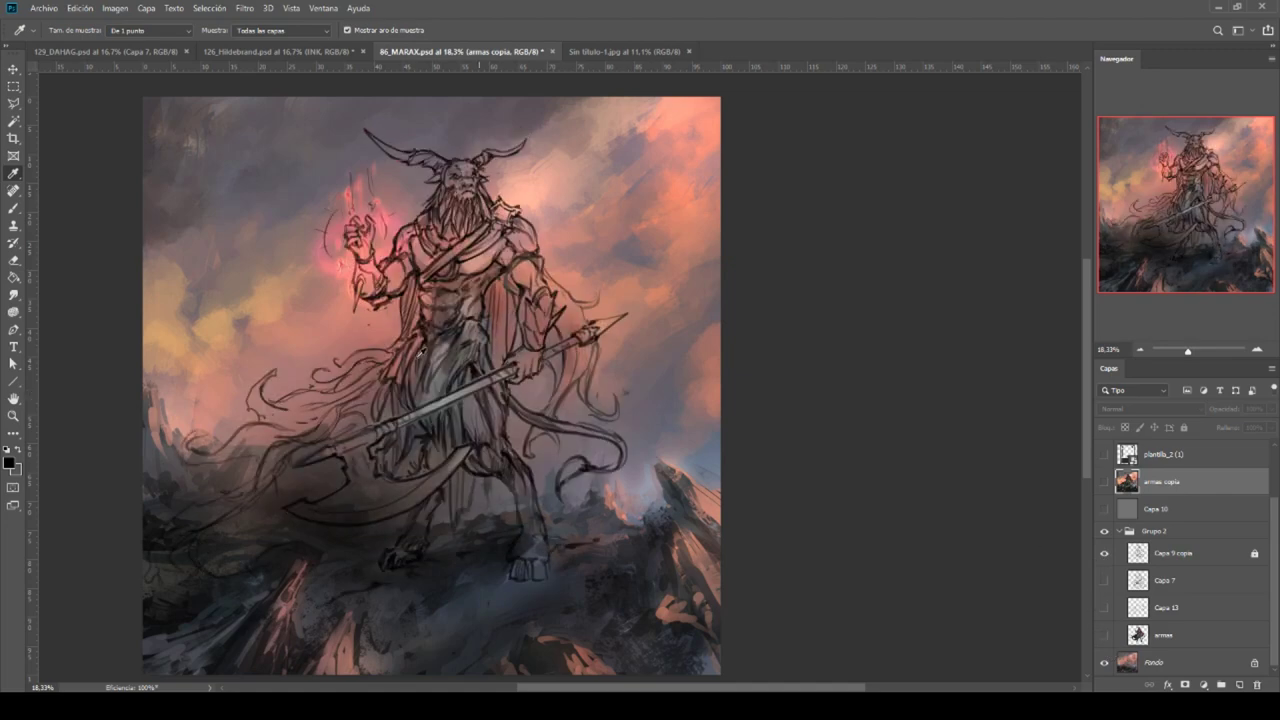
# Examine the figure's line art up close and compare the background with and without Grupo 2.
pyautogui.scroll(2, 438, 208)
pyautogui.scroll(1, 548, 269)
pyautogui.scroll(-2, 548, 269)
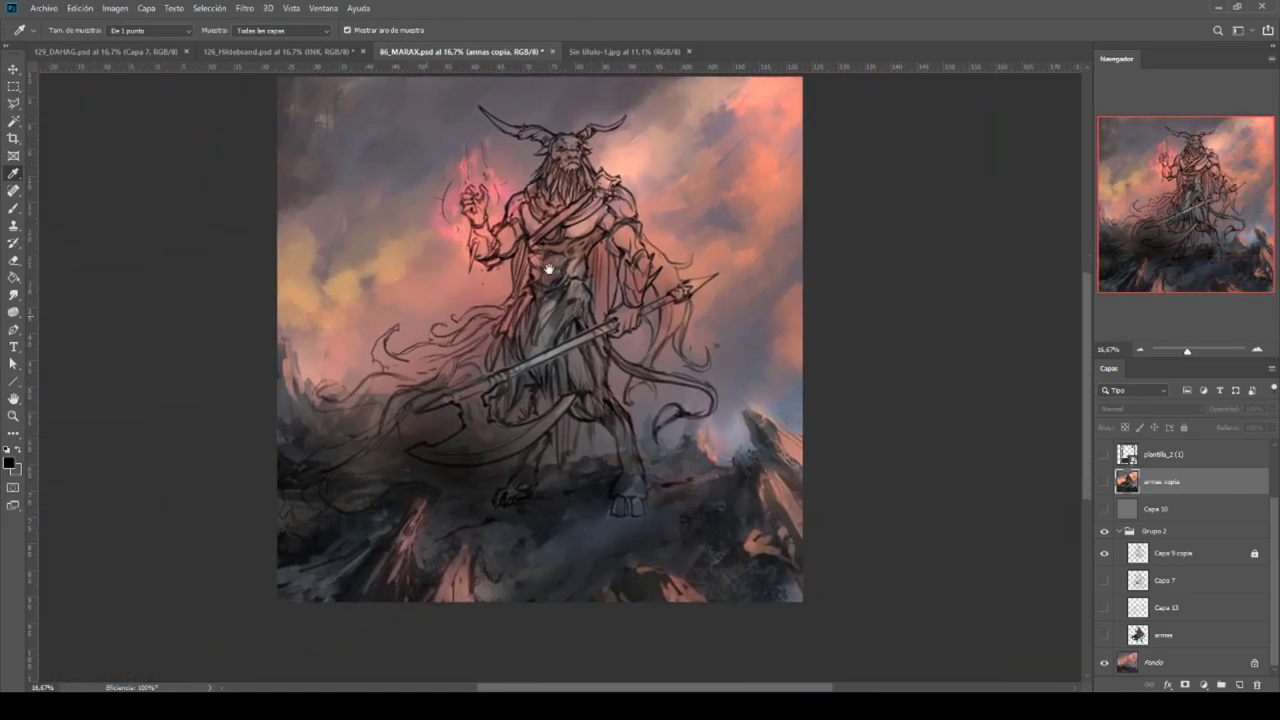
pyautogui.click(1105, 533)
pyautogui.click(1105, 533)
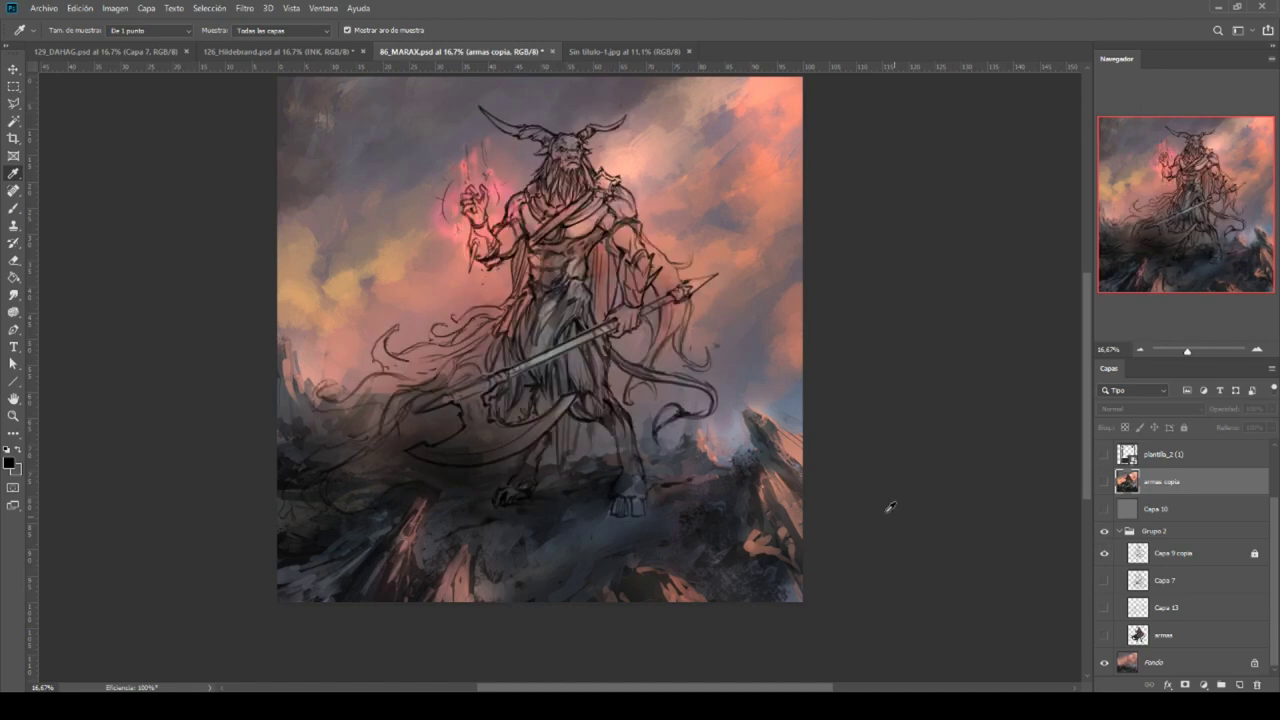
# Hide the Capa 9 copia line art and show the finished armas copia painting.
pyautogui.click(1105, 553)
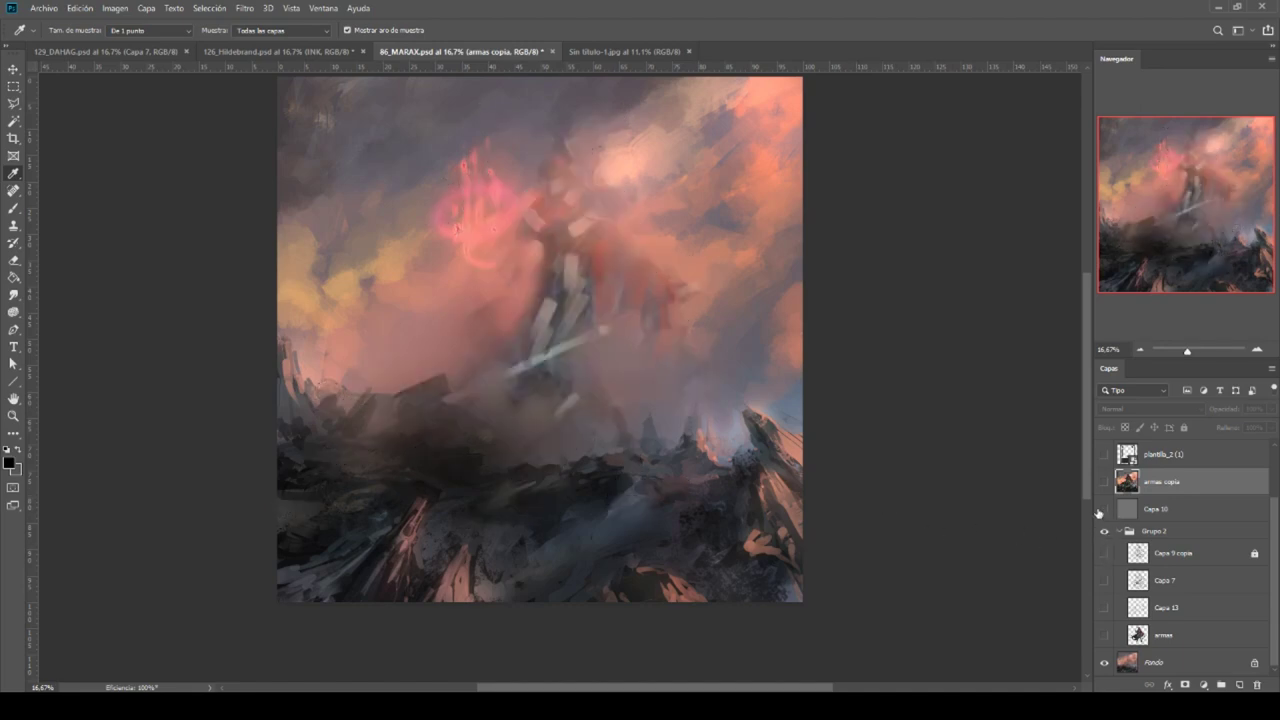
pyautogui.click(1104, 483)
pyautogui.scroll(2, 716, 279)
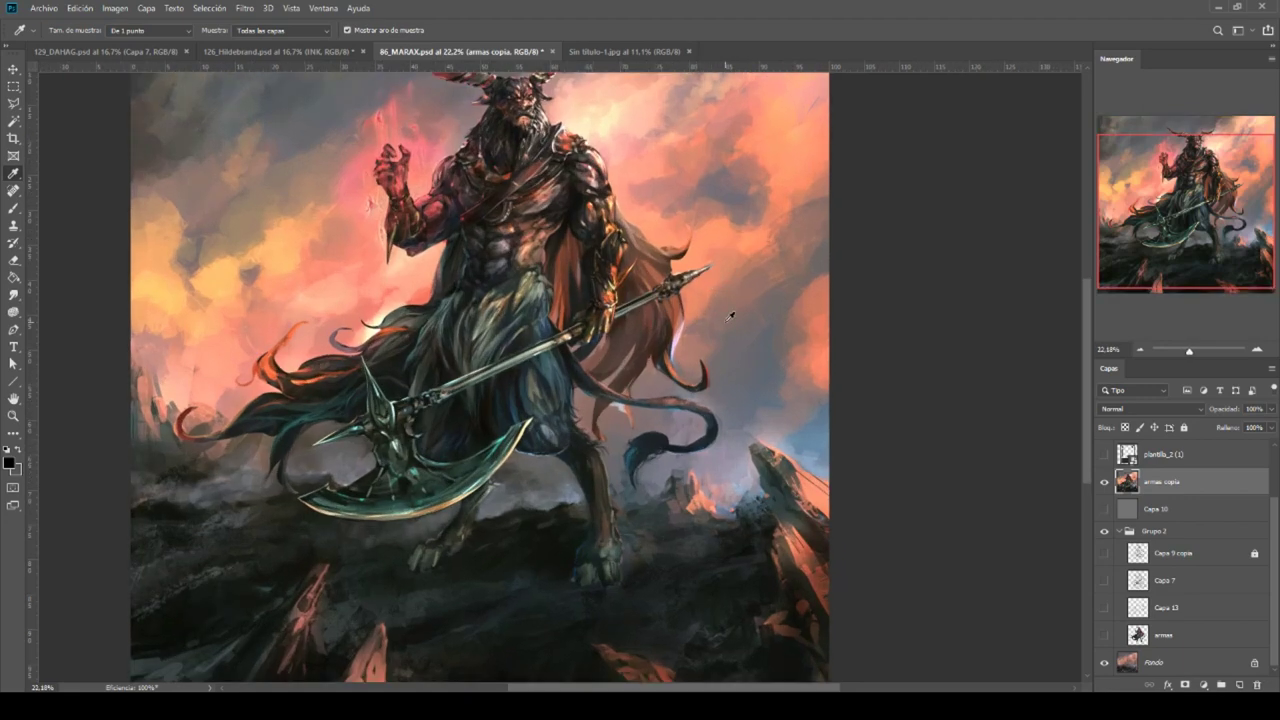
# Examine the finished Marax painting as a whole, from the figure and axe down to the legs and rocky ground.
pyautogui.scroll(-2, 735, 320)
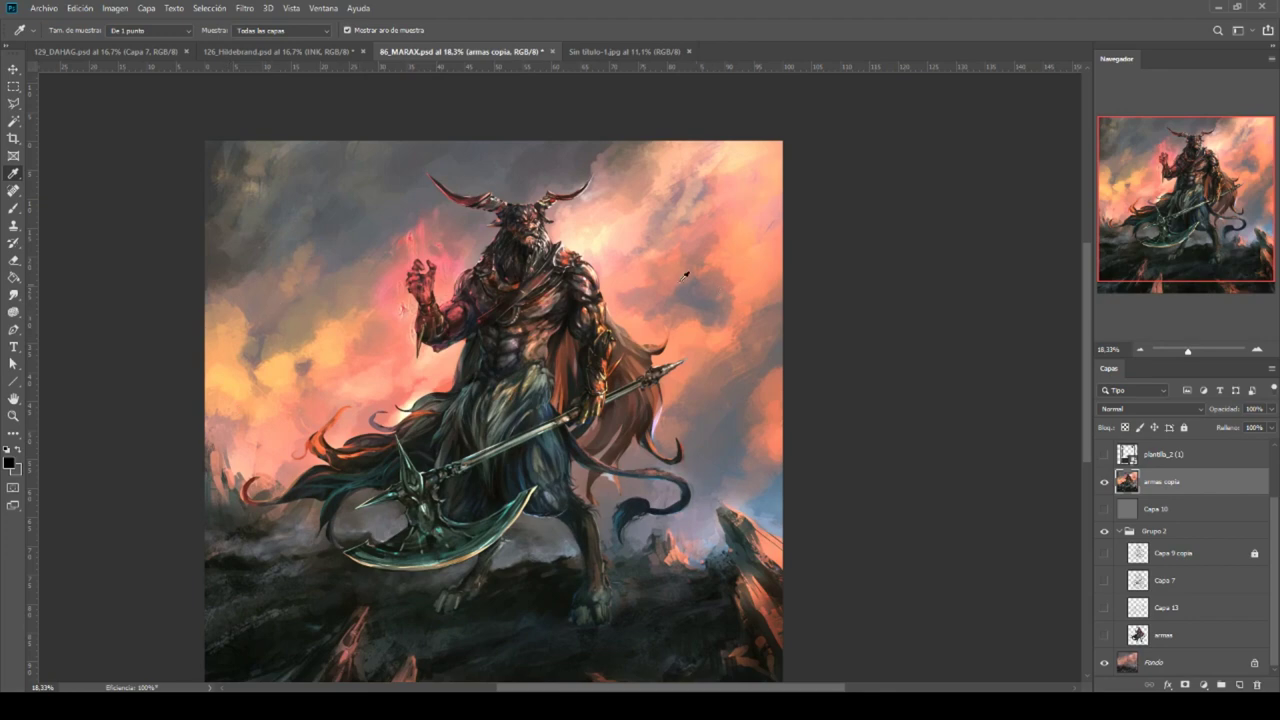
pyautogui.scroll(4, 686, 274)
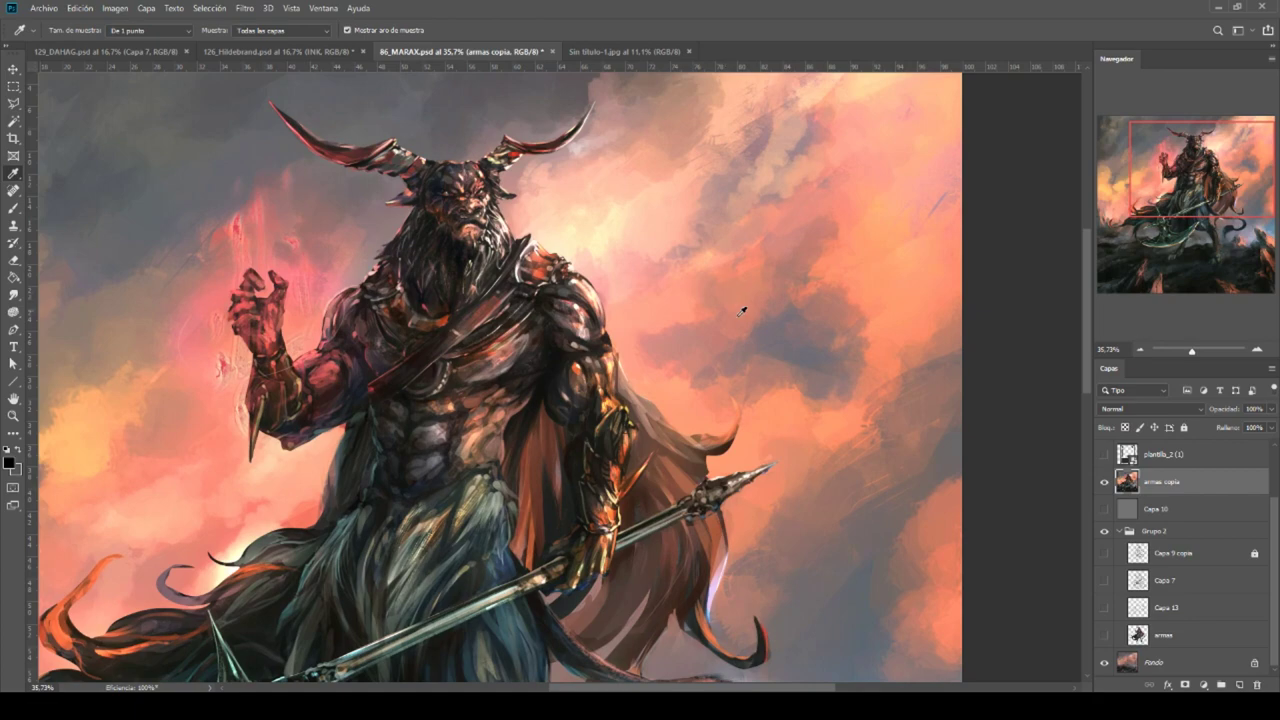
pyautogui.scroll(-4, 742, 311)
pyautogui.scroll(2, 650, 270)
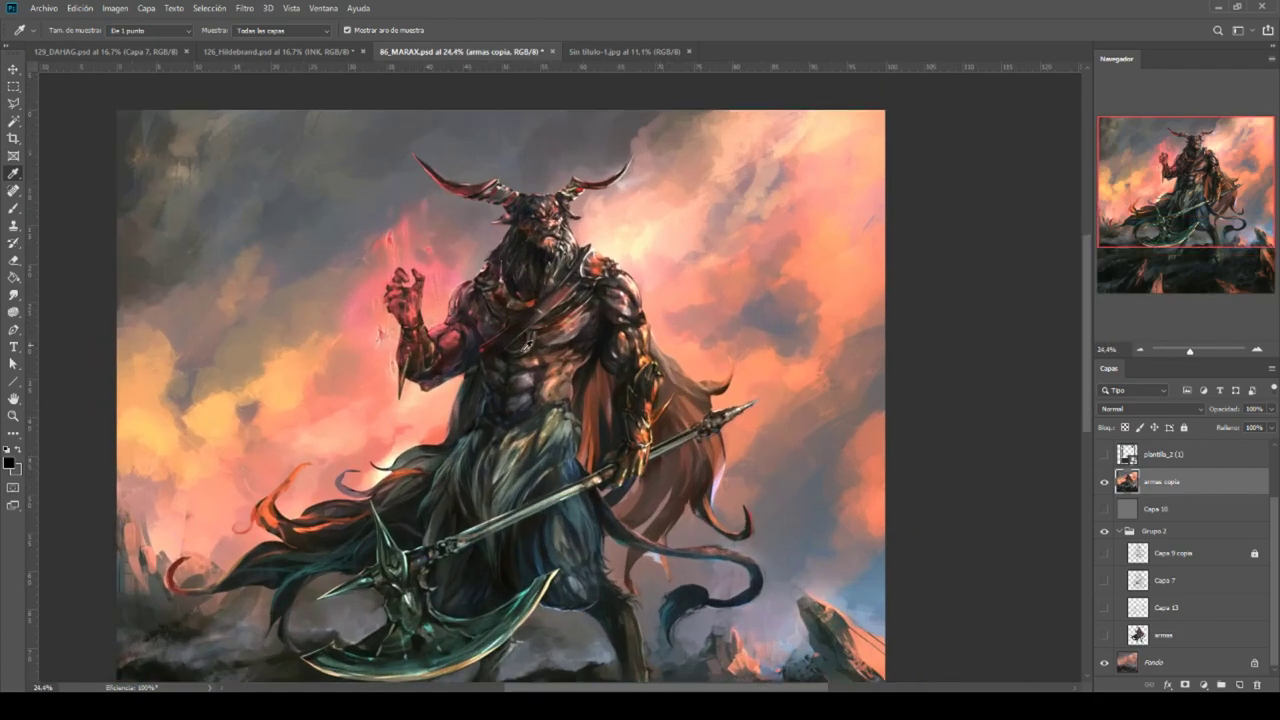
pyautogui.scroll(-2, 563, 525)
pyautogui.moveTo(634, 596); pyautogui.dragTo(535, 397)
pyautogui.scroll(2, 527, 414)
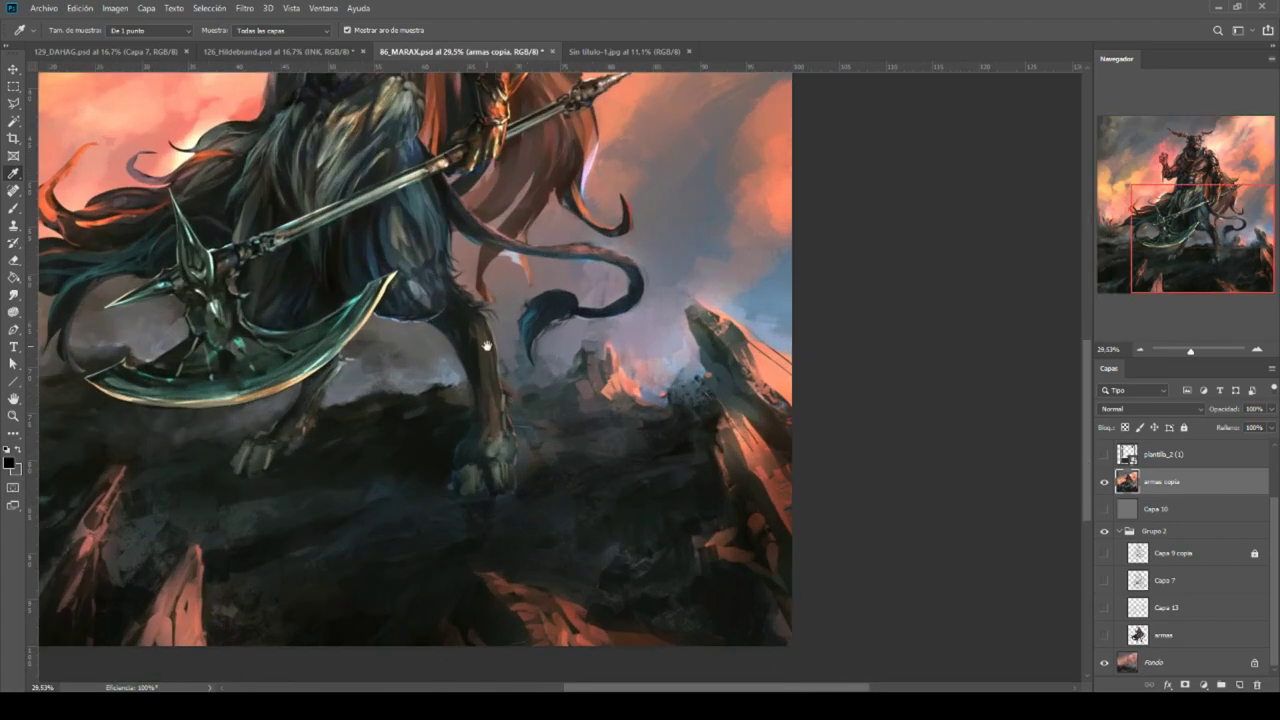
pyautogui.scroll(-3, 619, 345)
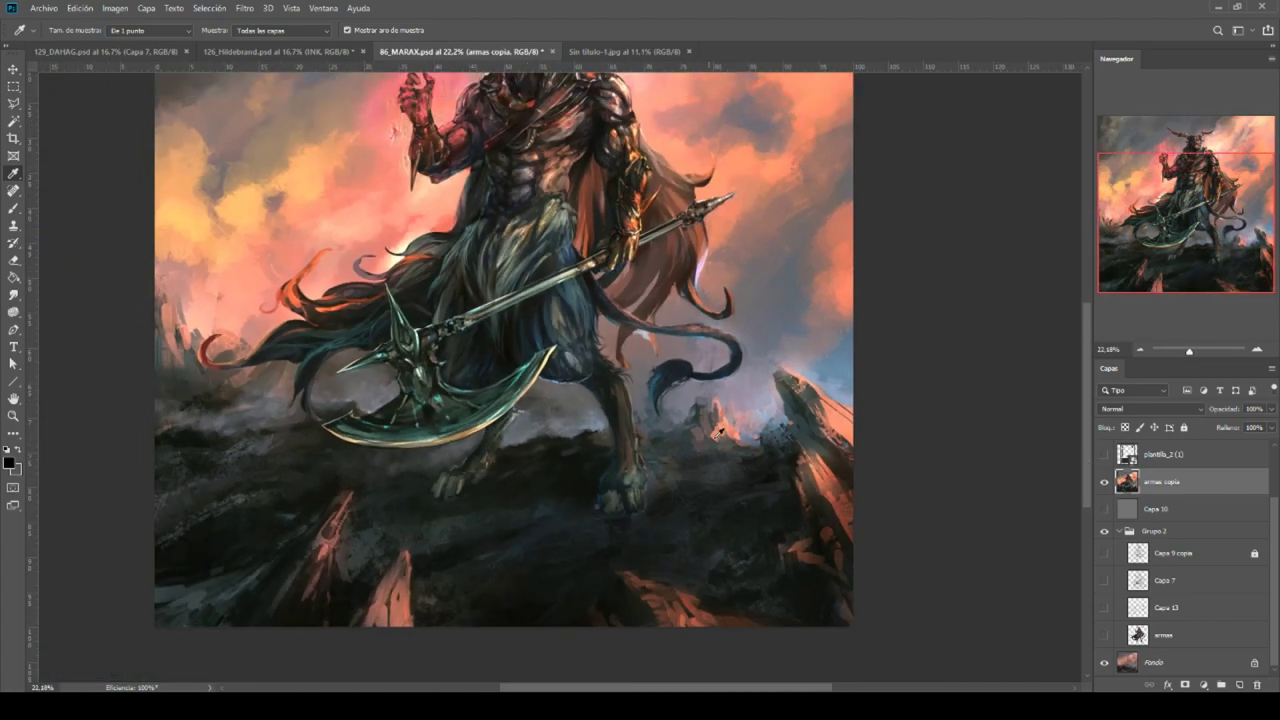
pyautogui.scroll(3, 614, 397)
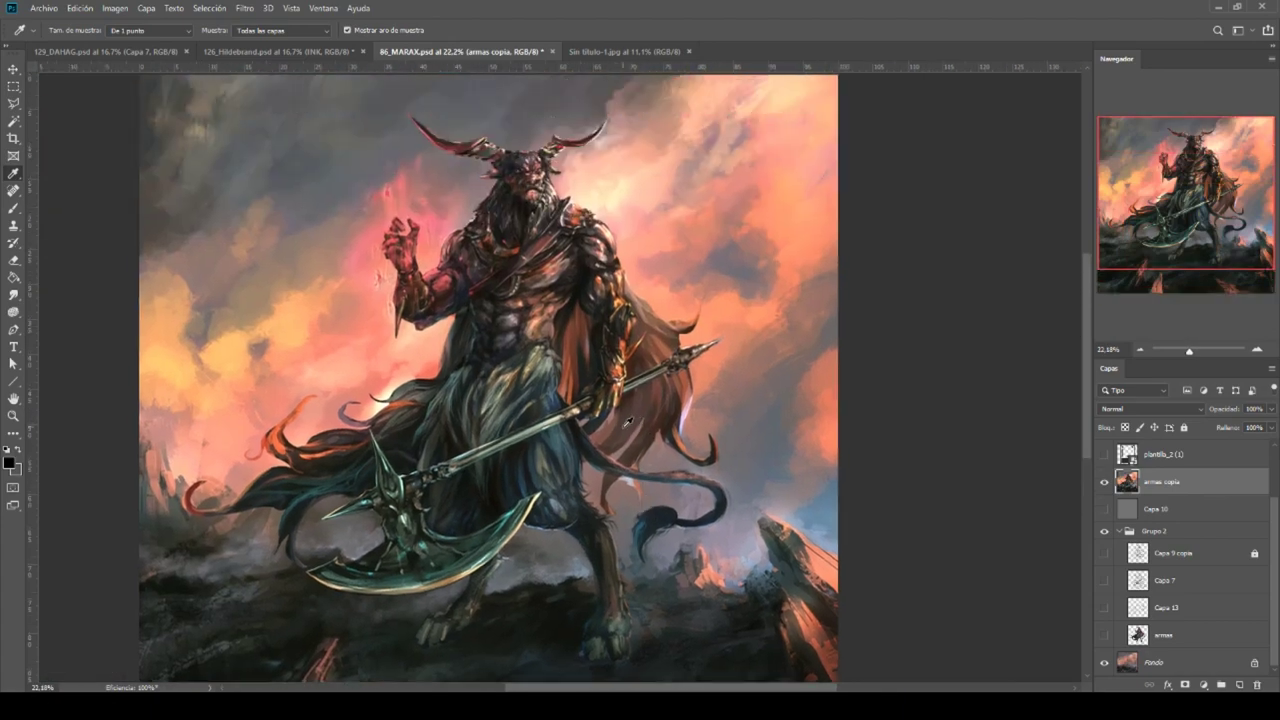
pyautogui.scroll(-3, 627, 421)
pyautogui.scroll(4, 620, 420)
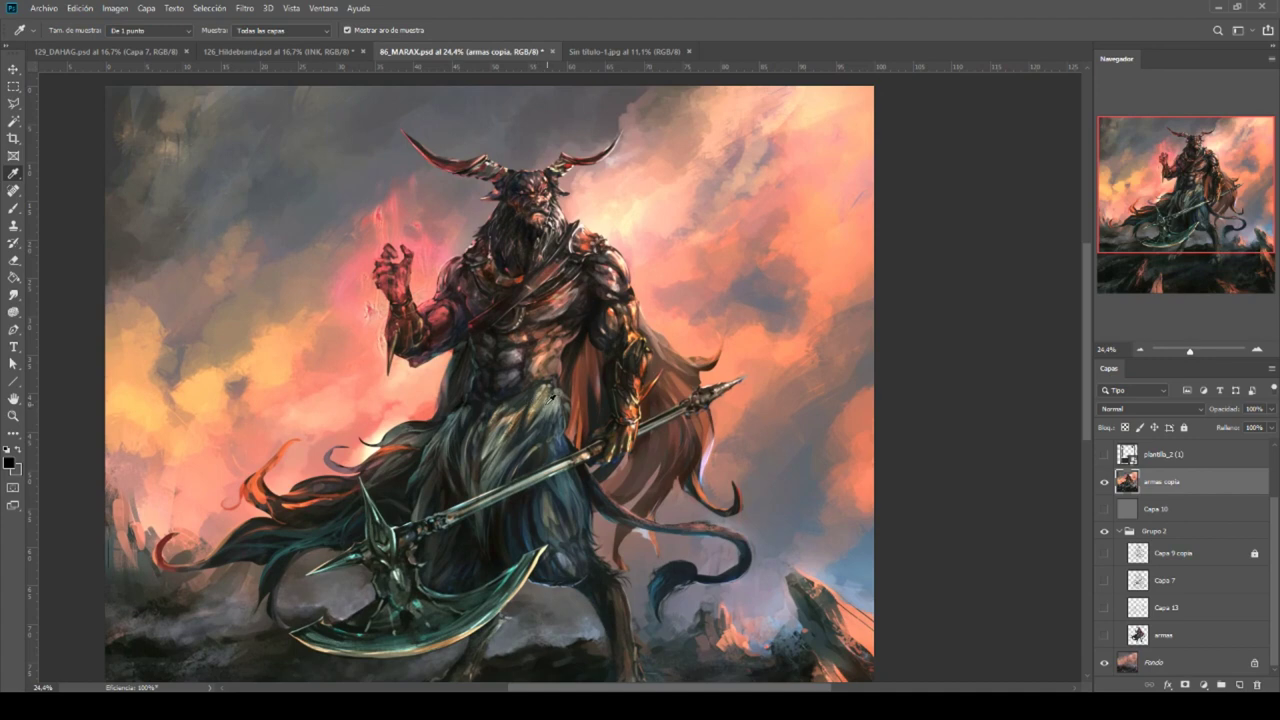
pyautogui.scroll(-1, 555, 397)
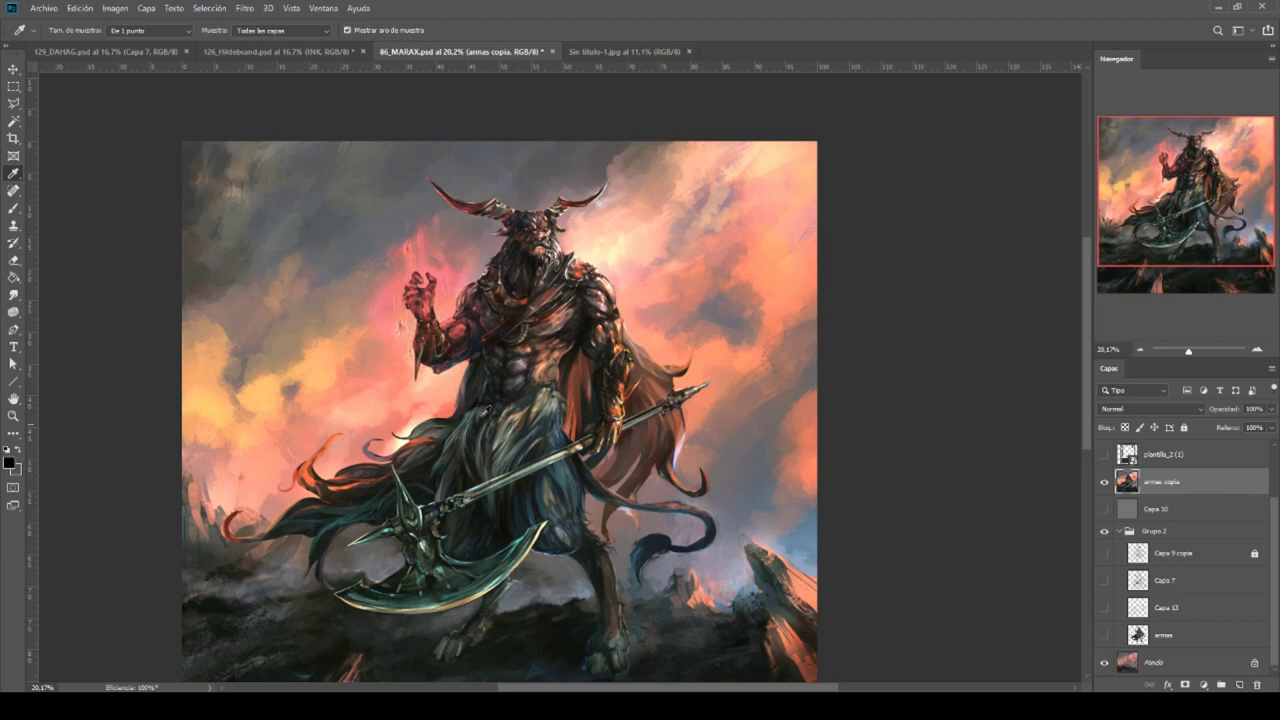
# Examine the painted head, horns and glowing hand of the figure up close.
pyautogui.scroll(3, 516, 180)
pyautogui.scroll(1, 555, 200)
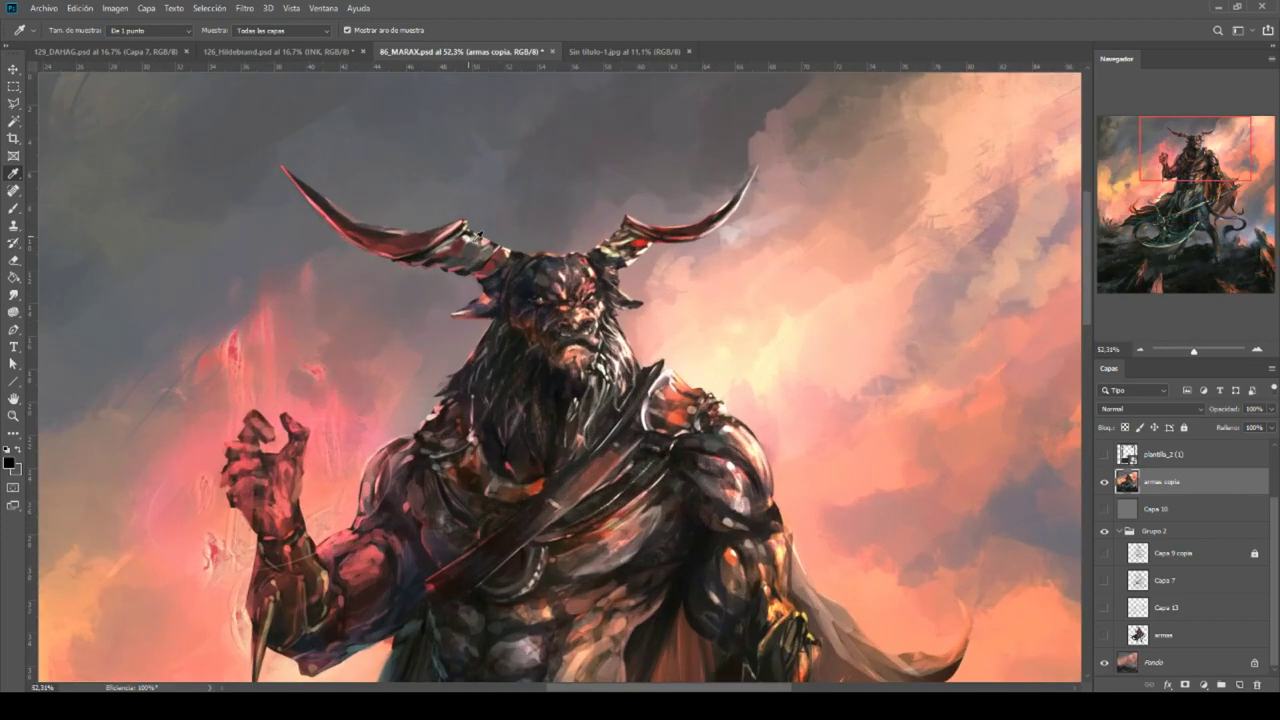
pyautogui.scroll(-3, 536, 235)
pyautogui.scroll(1, 431, 291)
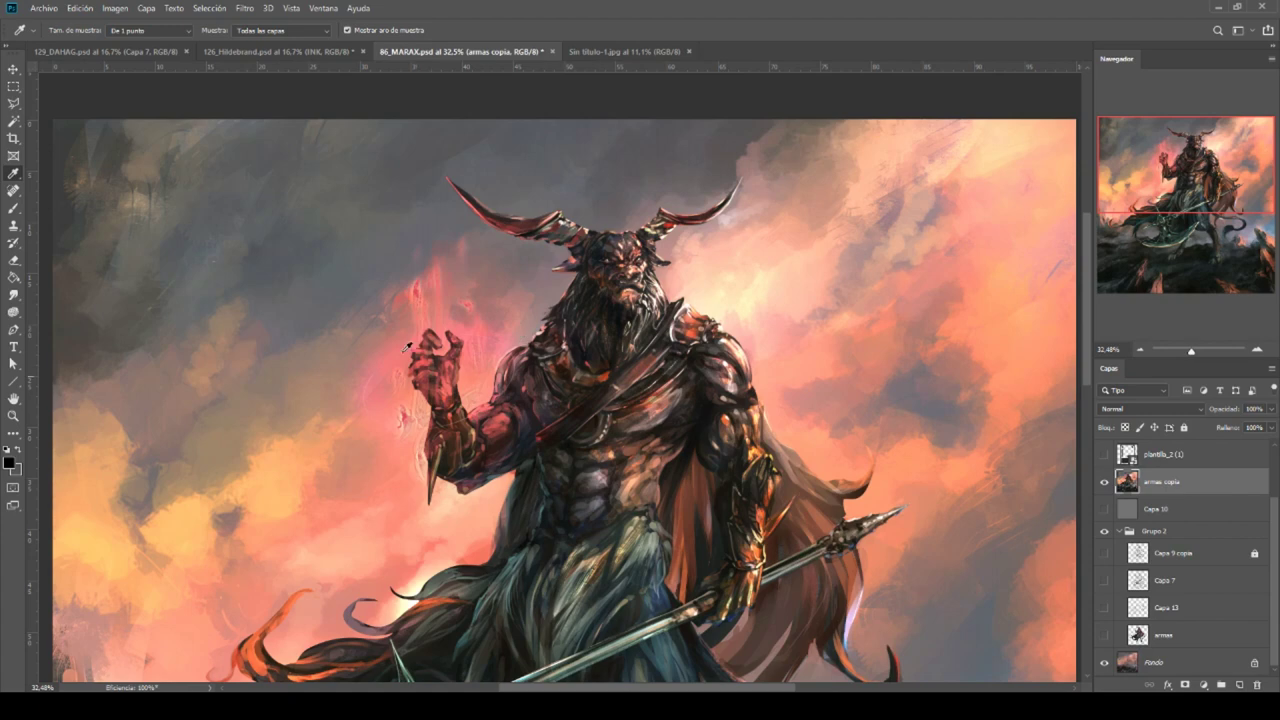
pyautogui.scroll(1, 405, 343)
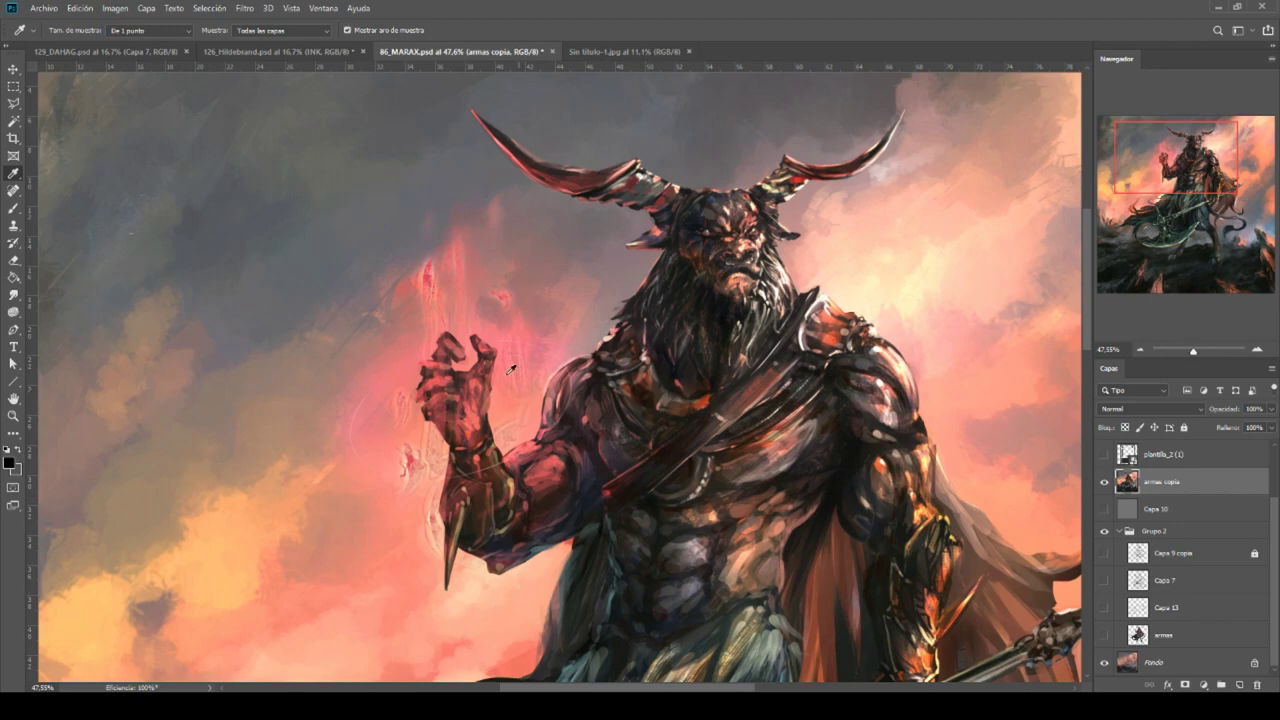
pyautogui.scroll(-3, 473, 312)
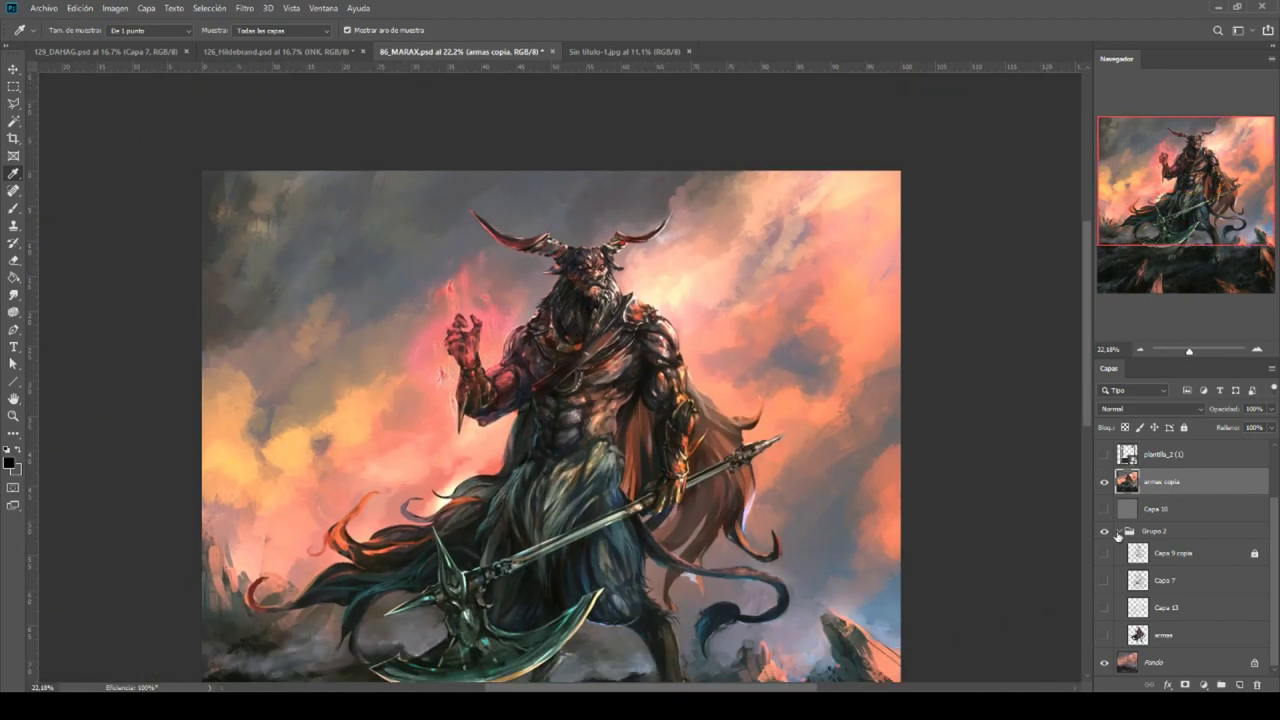
# Hide the armas copia painting and check the Capa 9 copia line art by turning it on and off.
pyautogui.click(1118, 535)
pyautogui.click(1110, 597)
pyautogui.click(1104, 482)
pyautogui.click(1104, 554)
pyautogui.click(1104, 555)
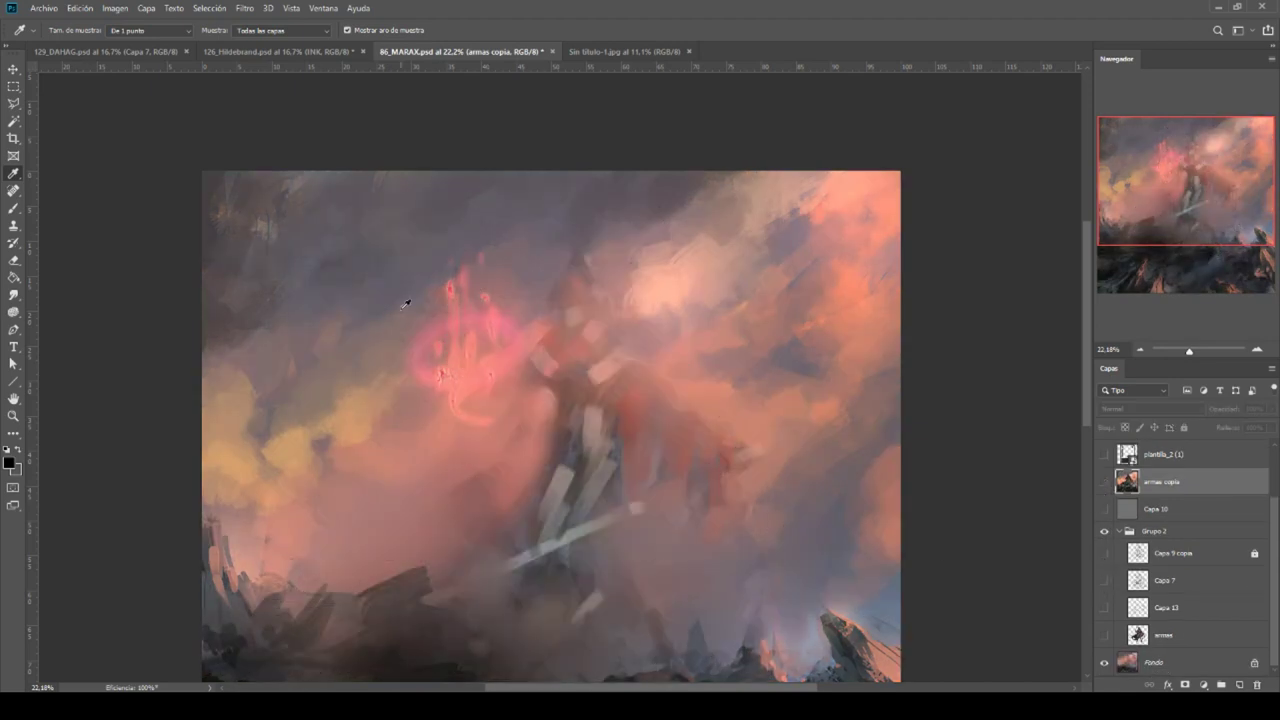
# Inspect the magic glow, expanding Grupo 1 and turning the group, Capa 17 and Capa 18 off and on.
pyautogui.scroll(5, 415, 288)
pyautogui.scroll(2, 1150, 513)
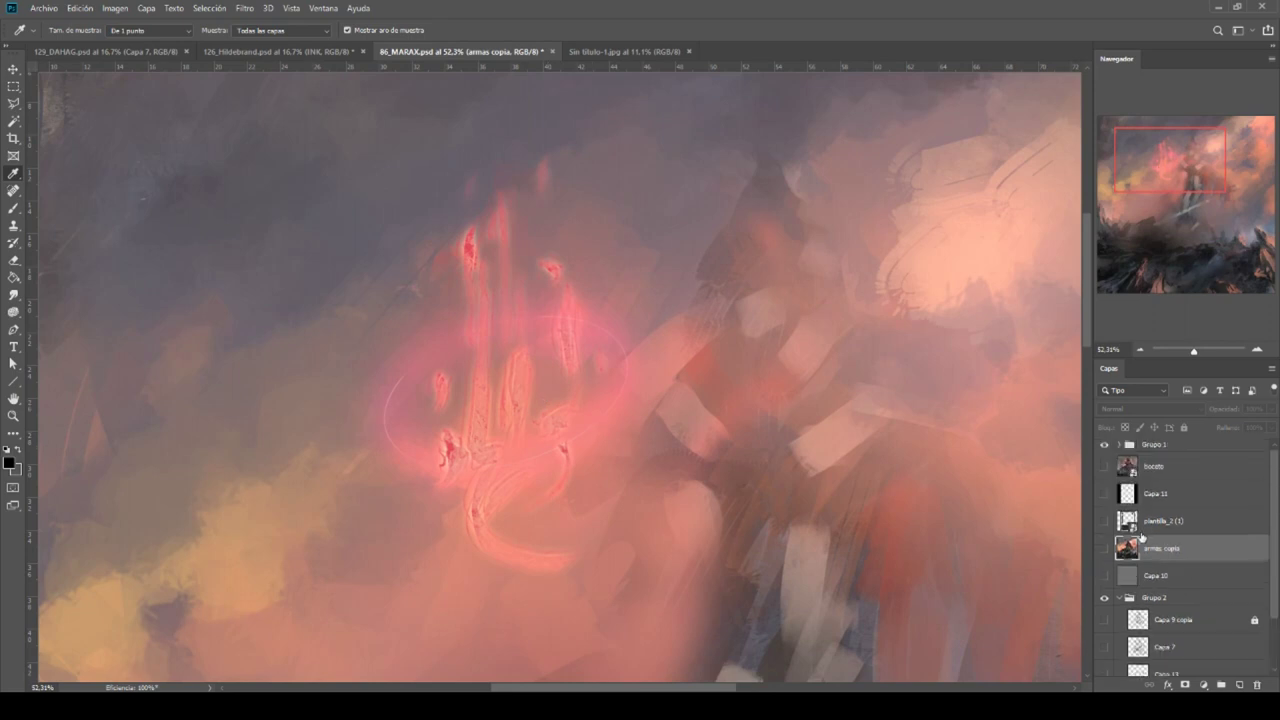
pyautogui.click(1105, 448)
pyautogui.click(1105, 448)
pyautogui.click(1121, 452)
pyautogui.click(1119, 446)
pyautogui.click(1104, 469)
pyautogui.click(1104, 469)
pyautogui.click(1106, 522)
pyautogui.click(1105, 522)
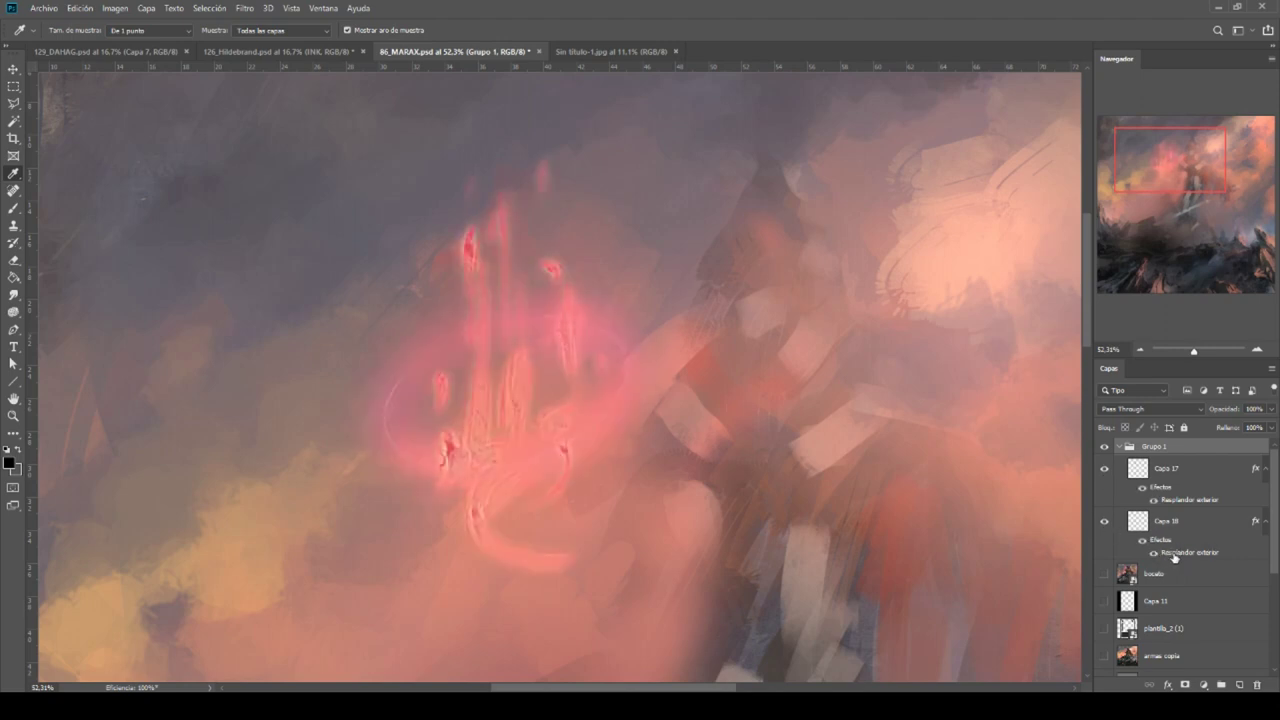
# Compare the glow with and without the Resplandor exterior effect of Capa 18, leaving the effect enabled.
pyautogui.click(1153, 553)
pyautogui.click(1153, 553)
pyautogui.click(1153, 553)
pyautogui.click(1153, 553)
pyautogui.click(1153, 553)
pyautogui.click(1153, 553)
pyautogui.click(1153, 553)
pyautogui.click(1153, 553)
# Briefly show the boceto layer over the background for comparison and hide it again.
pyautogui.scroll(-2, 652, 430)
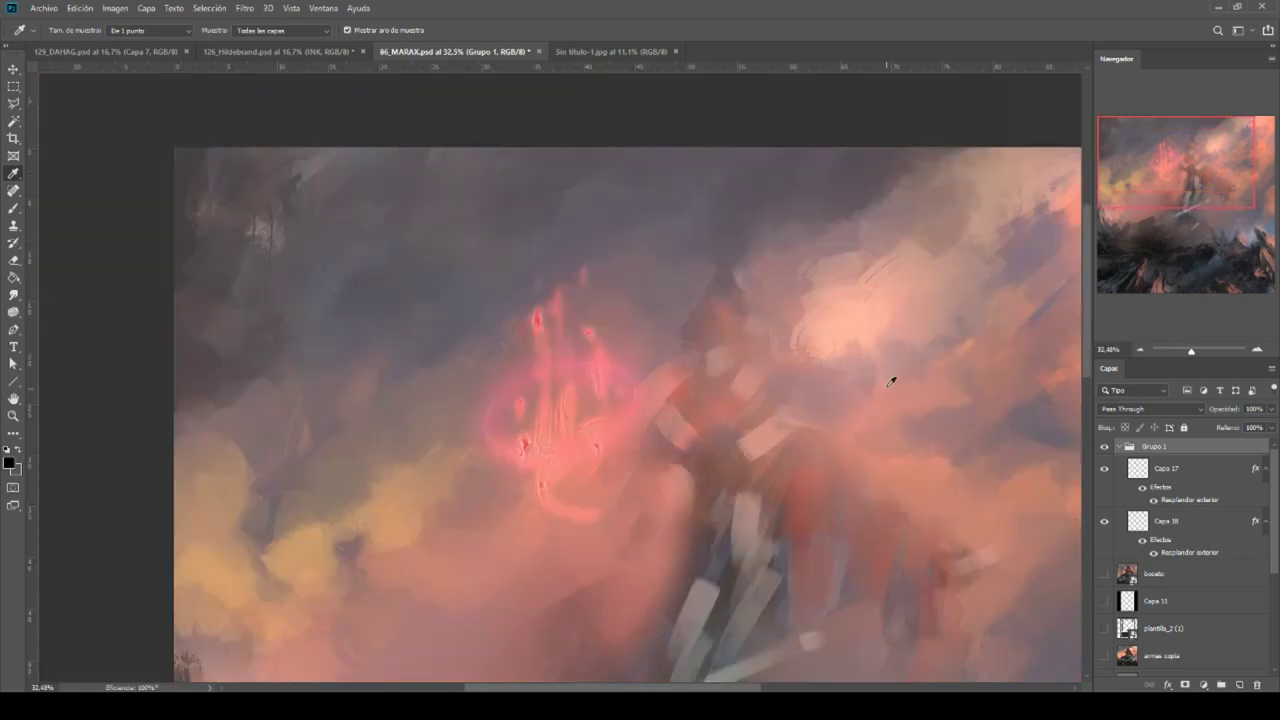
pyautogui.scroll(-2, 890, 272)
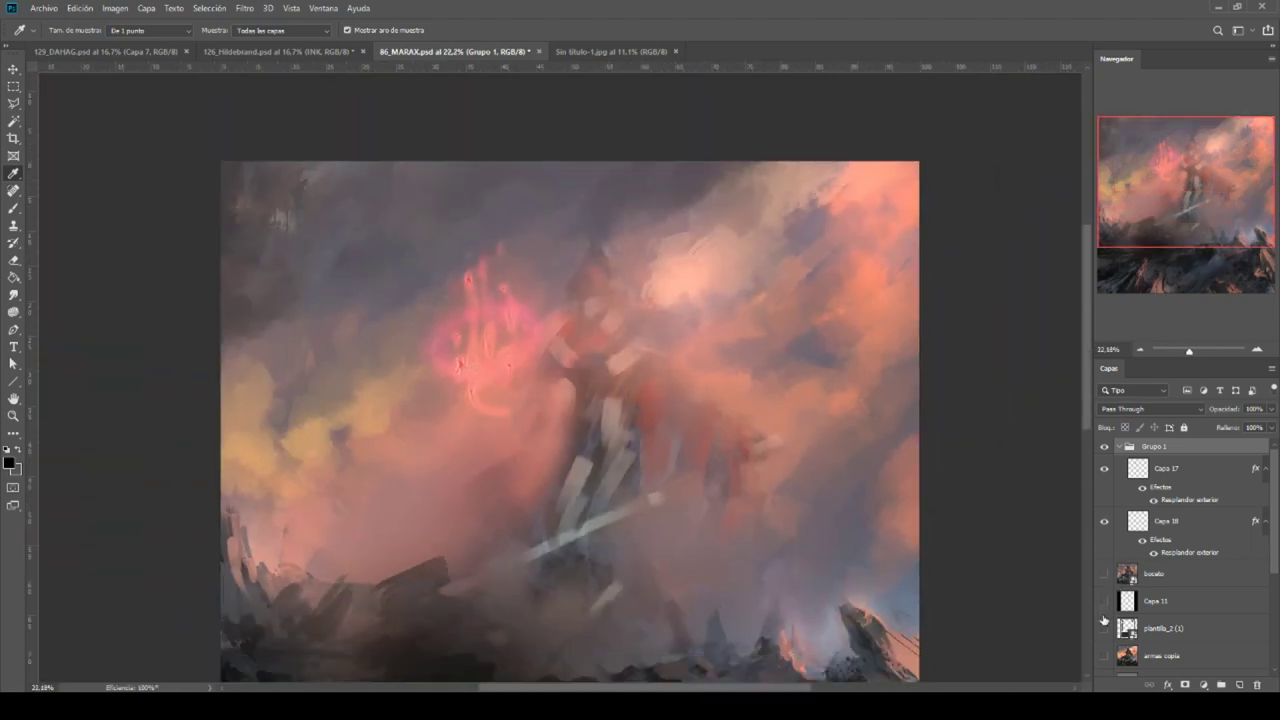
pyautogui.click(1104, 573)
pyautogui.click(1104, 573)
# Close 86_MARAX.psd without saving its changes, and close the Sin título-1.jpg sketches.
pyautogui.click(541, 52)
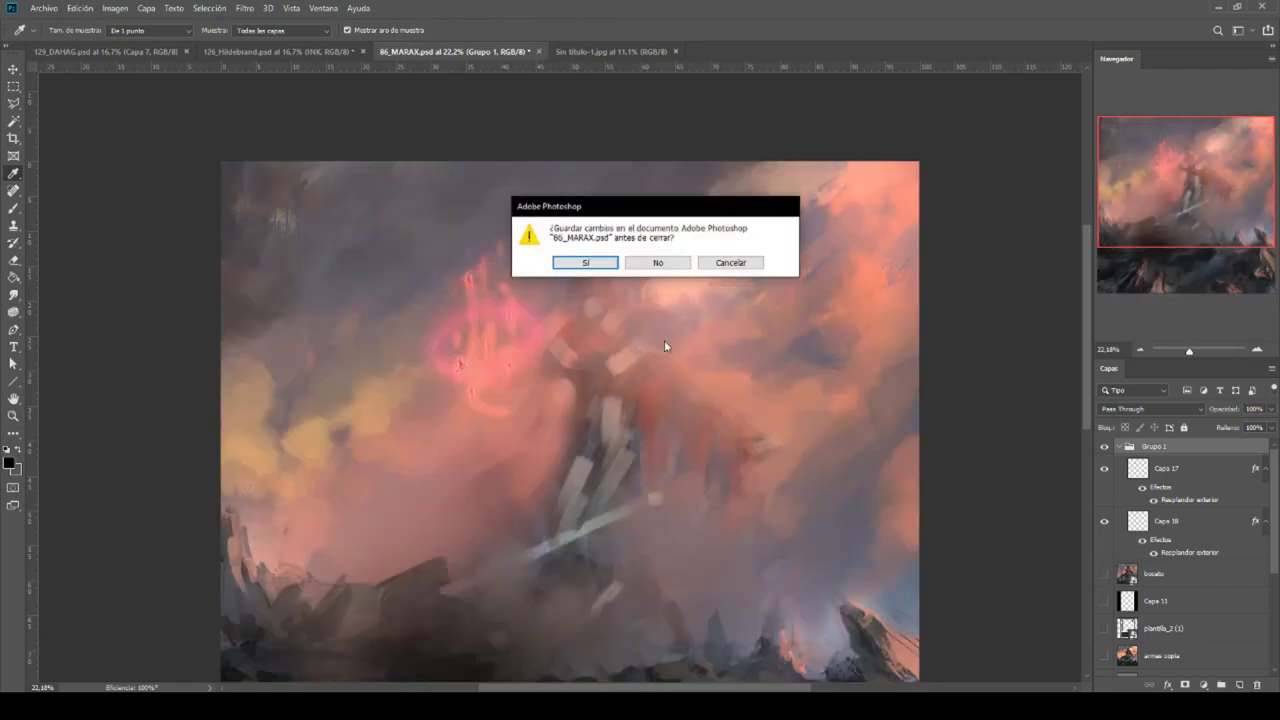
pyautogui.click(658, 263)
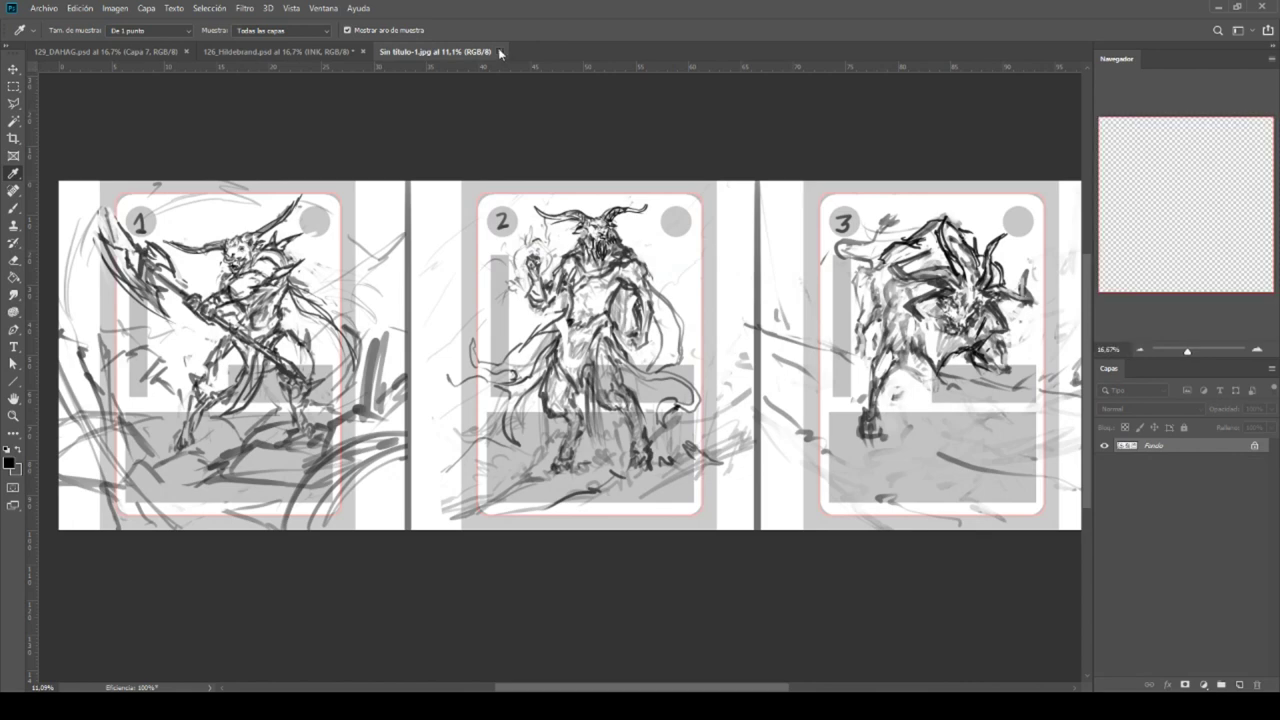
pyautogui.click(499, 51)
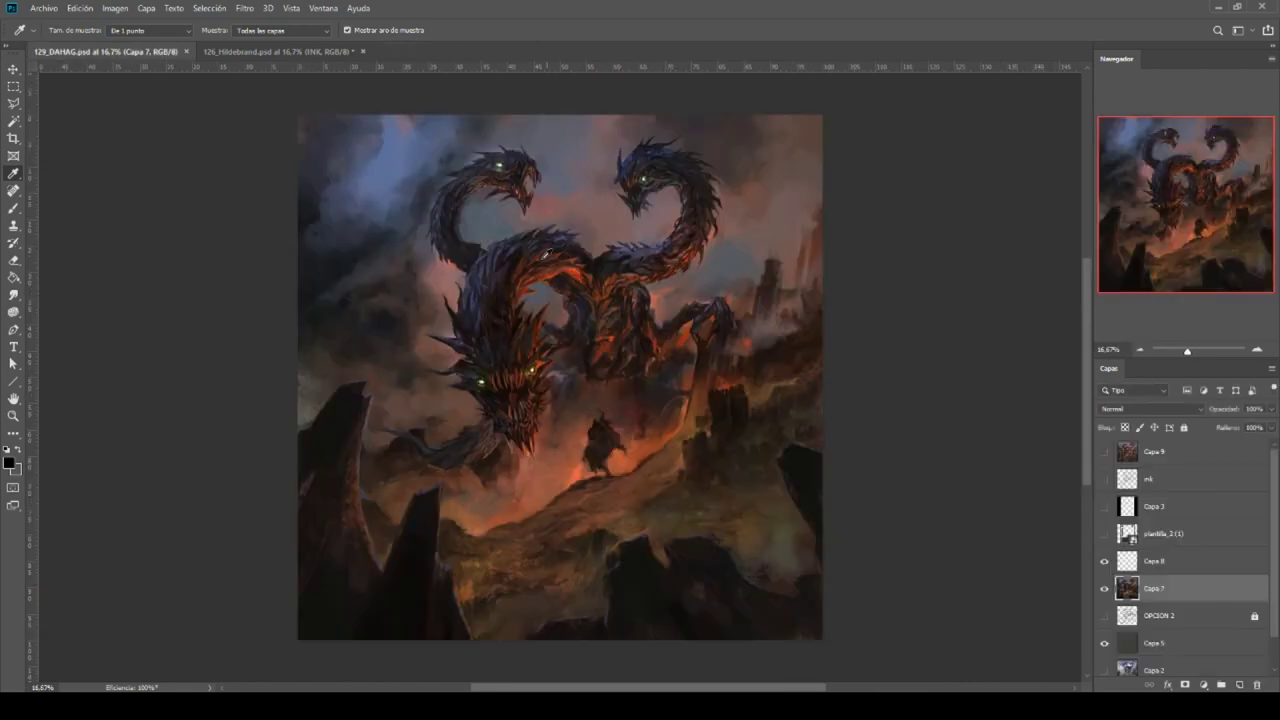
# Bring up 126_Hildebrand.psd and view the warrior and shield up close.
pyautogui.click(301, 52)
pyautogui.scroll(3, 730, 272)
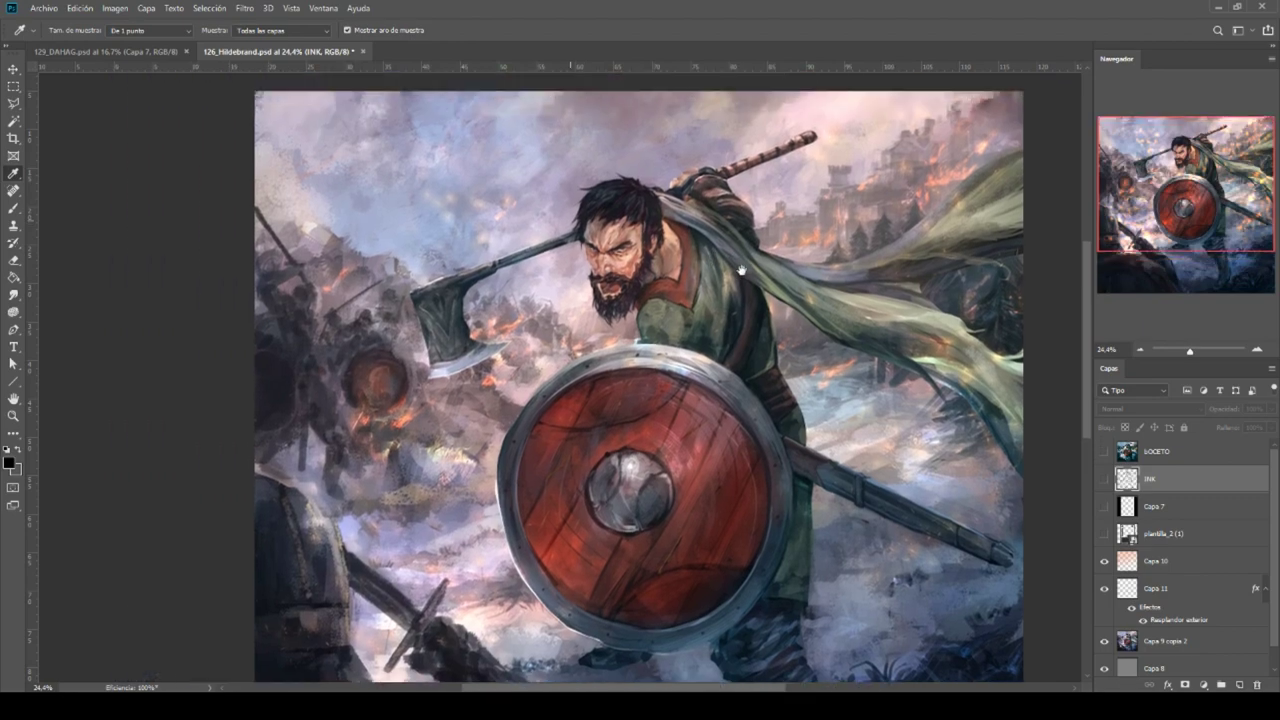
pyautogui.moveTo(742, 270); pyautogui.dragTo(776, 284)
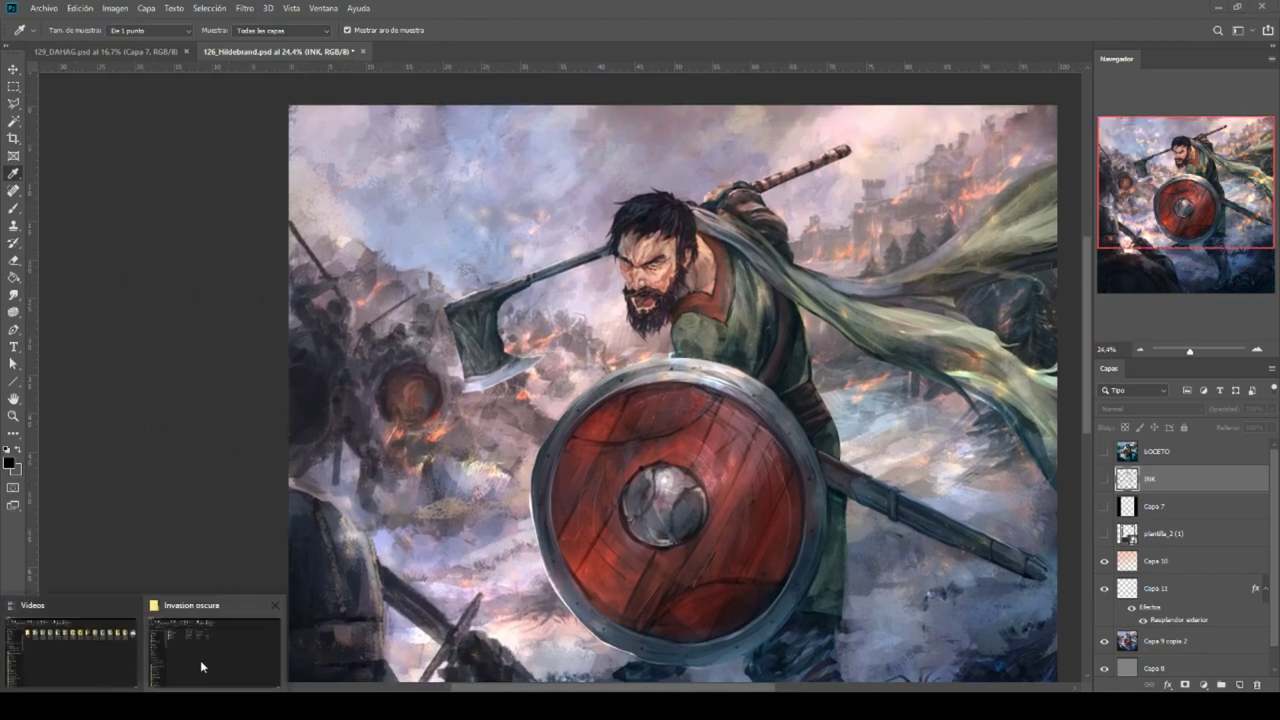
# View the Hildenbrand card image from the Invasion oscura folder, close it, and return to Photoshop.
pyautogui.click(186, 668)
pyautogui.doubleClick(230, 200)
pyautogui.scroll(5, 676, 385)
pyautogui.scroll(-5, 676, 385)
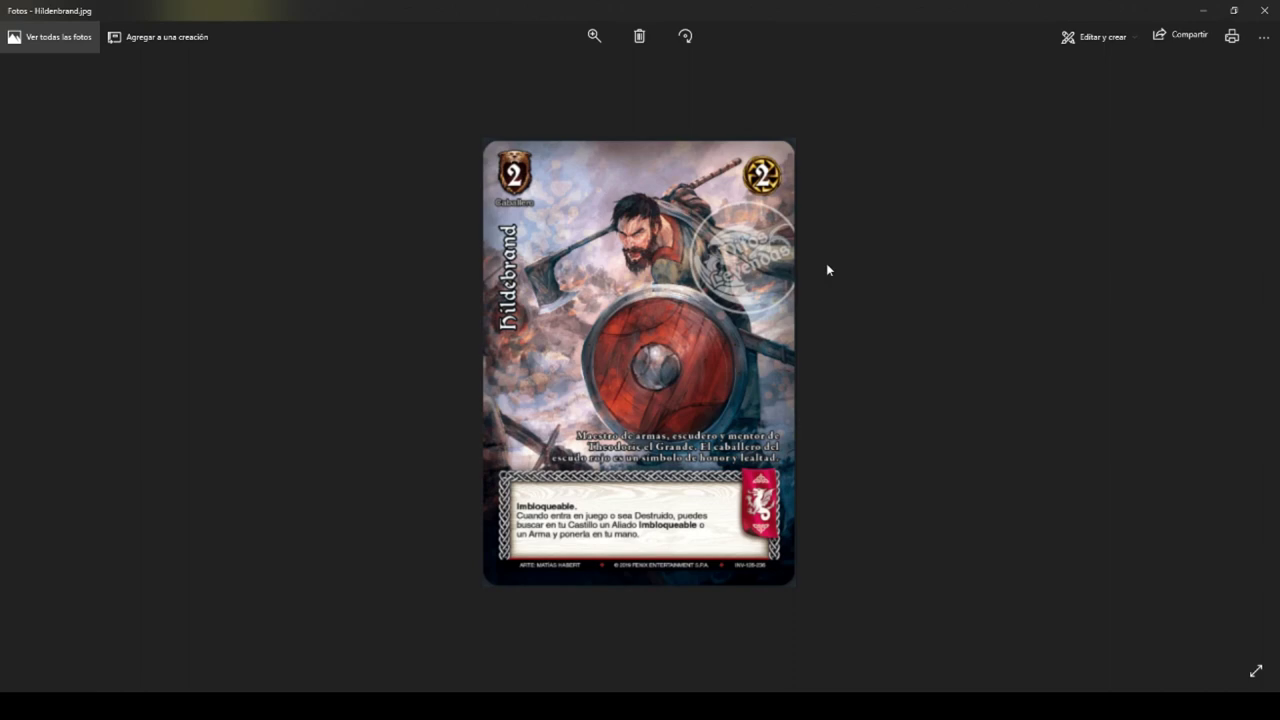
pyautogui.hotkey('alt', 'F4')
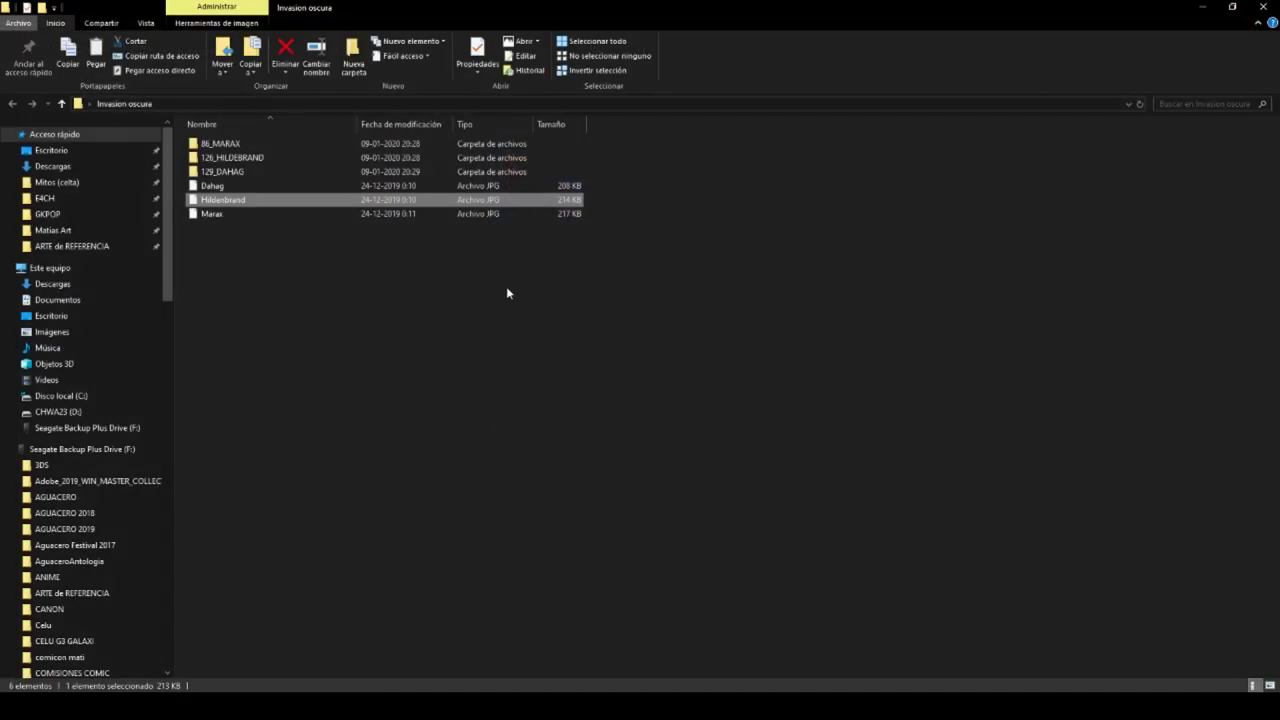
pyautogui.hotkey('alt', 'Tab')
# Examine the warrior, cape and burning castle in the Hildebrand painting, and show the BOCETO colour sketch layer.
pyautogui.scroll(-2, 830, 376)
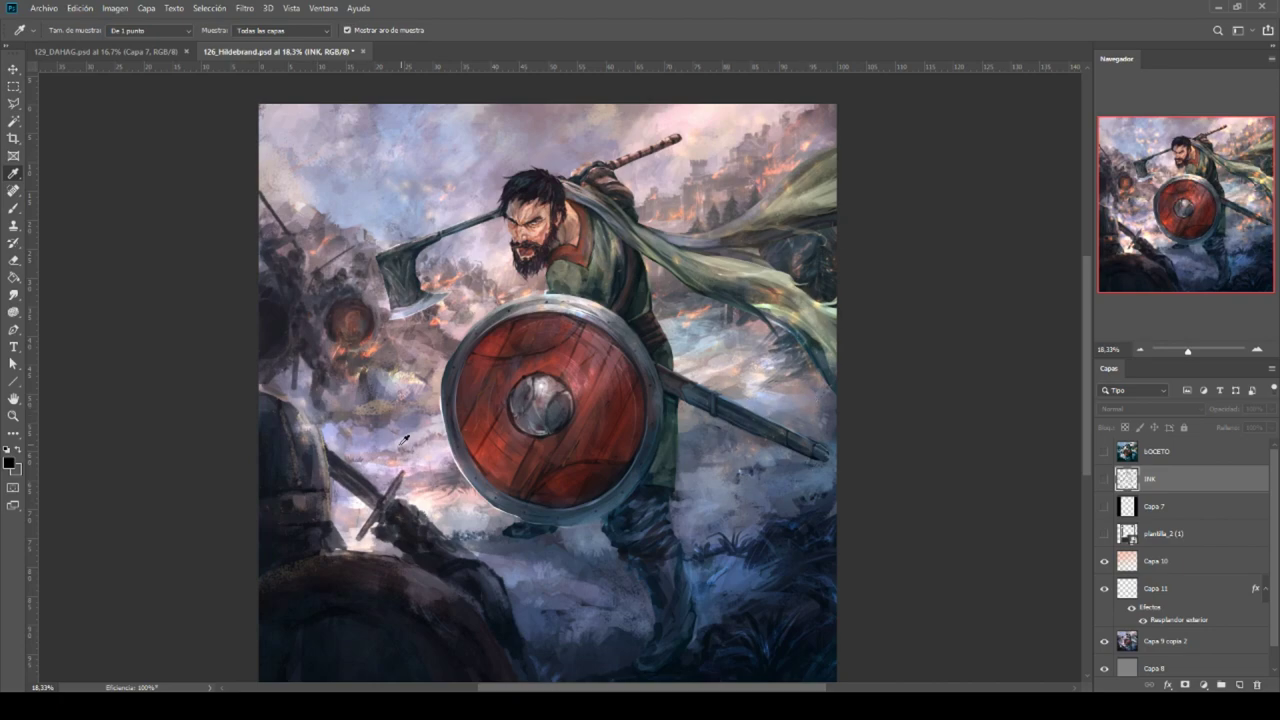
pyautogui.scroll(3, 715, 239)
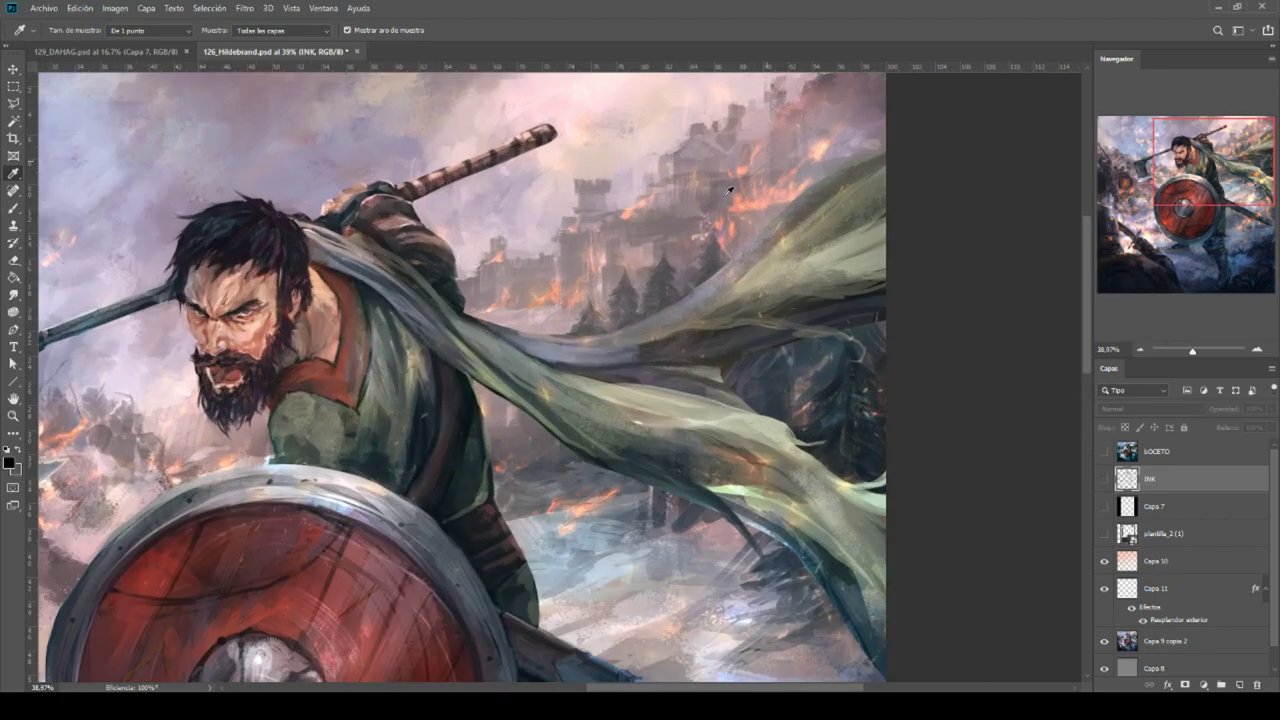
pyautogui.scroll(-4, 666, 210)
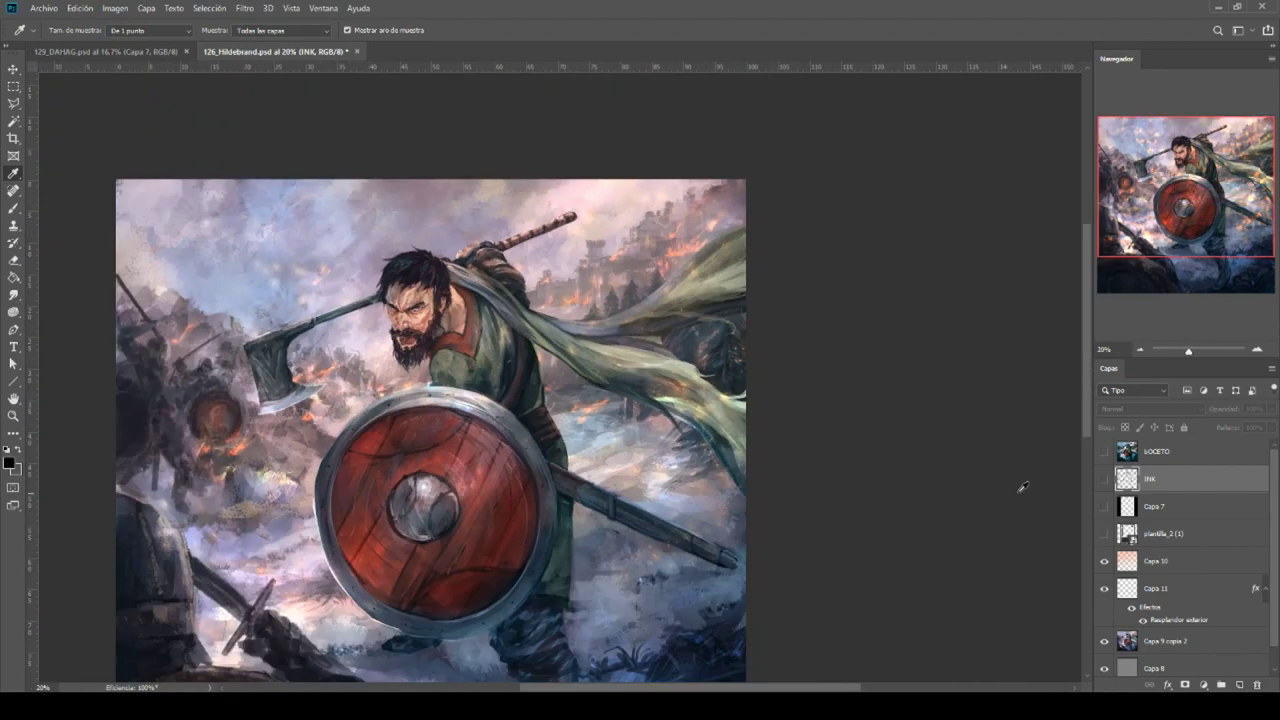
pyautogui.click(1104, 455)
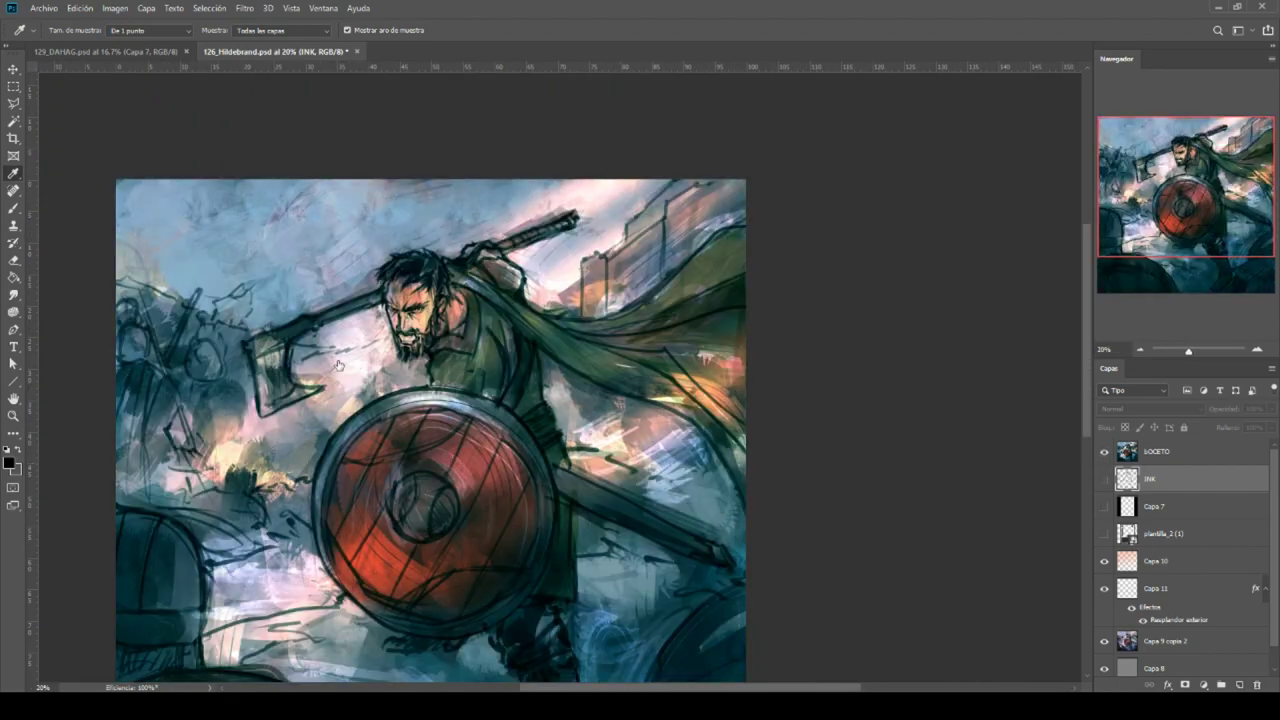
pyautogui.click(44, 8)
pyautogui.click(70, 49)
pyautogui.click(681, 403)
# Open the Sin título-1 concept sketches image from the 126_HILDEBRAND folder and view the three numbered sketches up close.
pyautogui.click(44, 8)
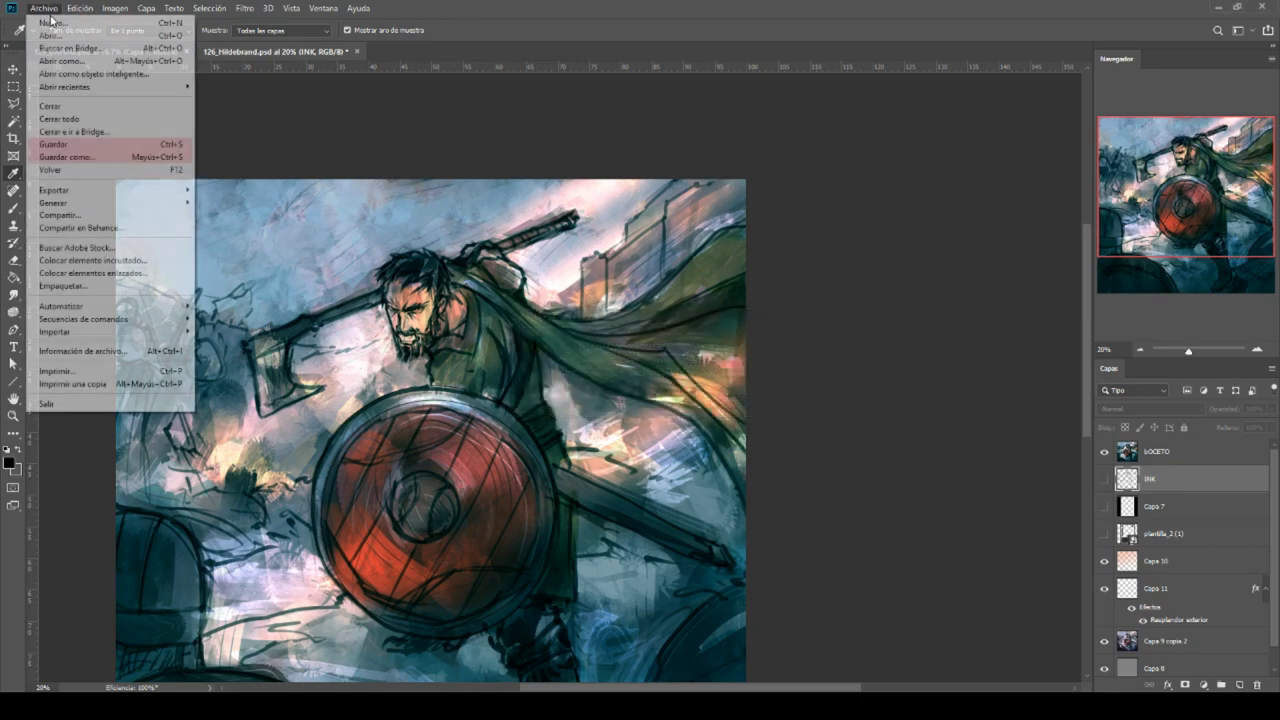
pyautogui.click(70, 49)
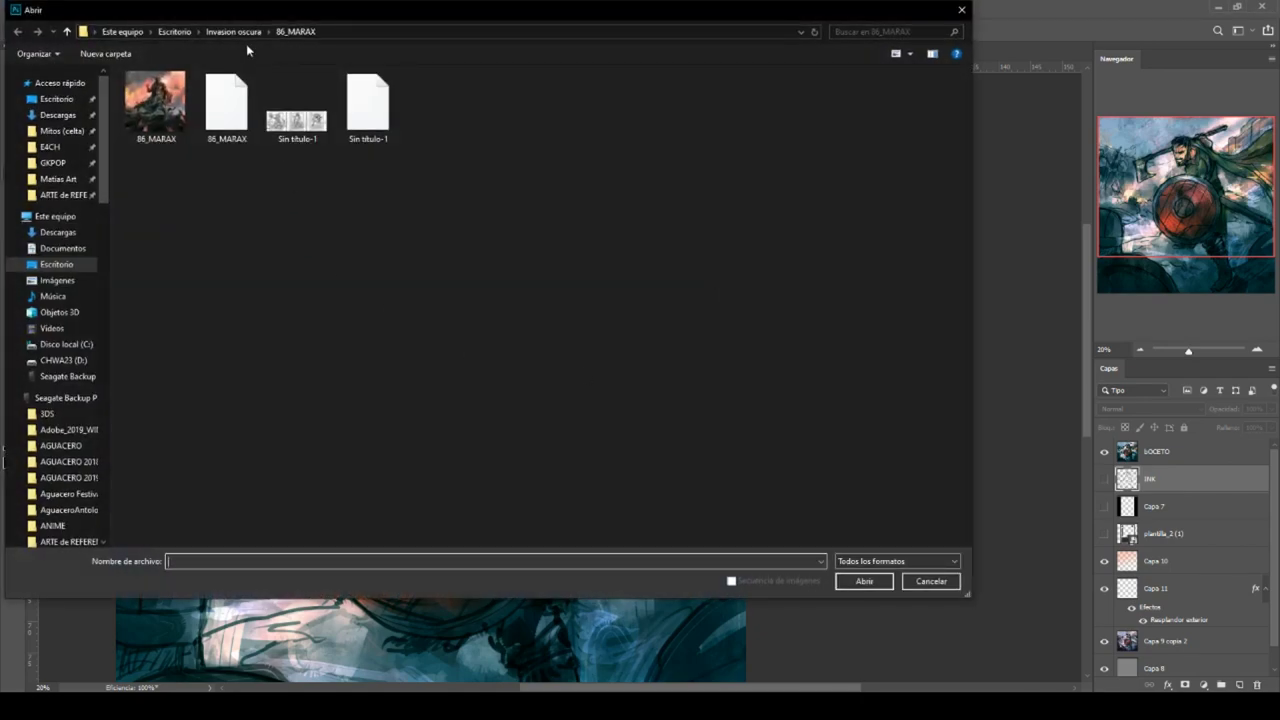
pyautogui.click(233, 31)
pyautogui.doubleClick(170, 107)
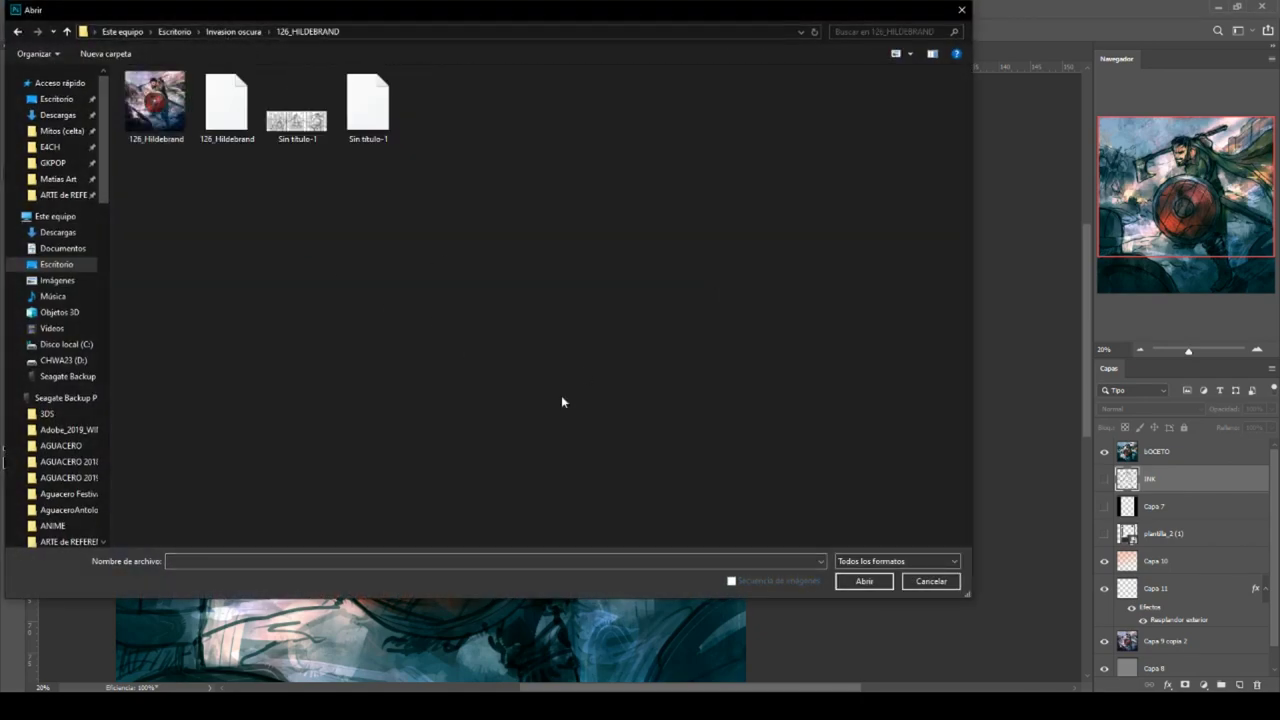
pyautogui.doubleClick(314, 128)
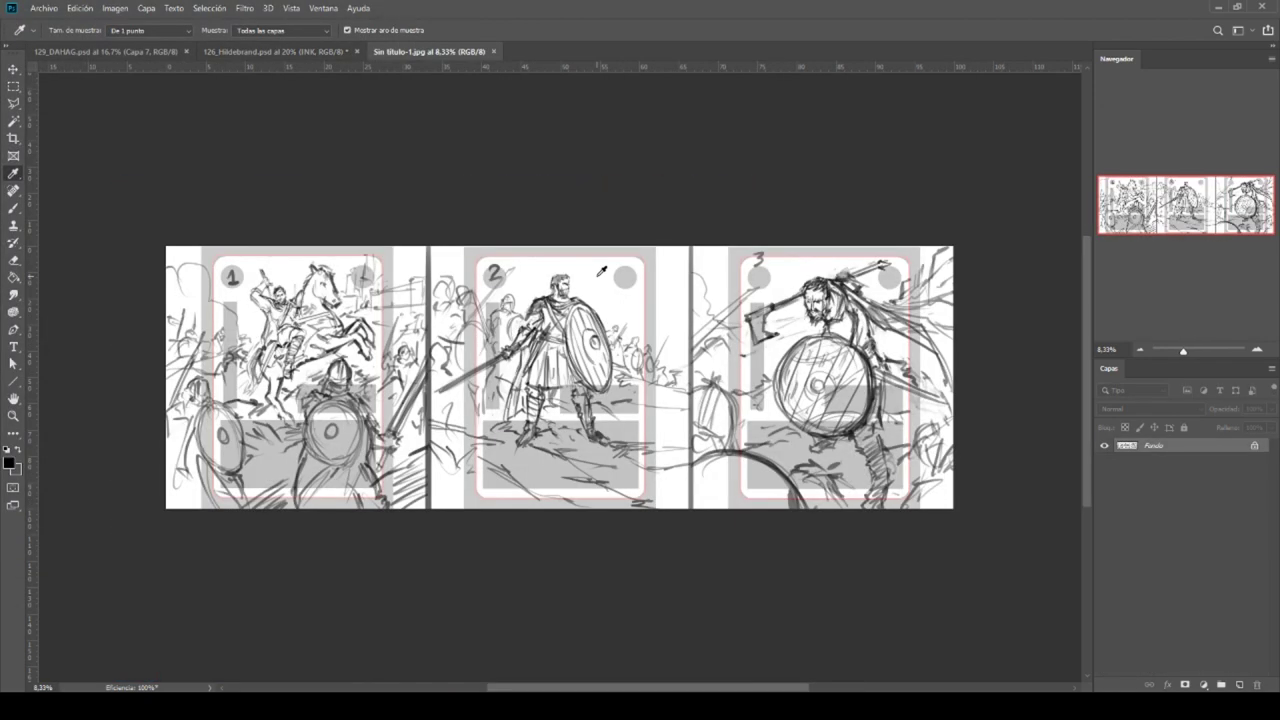
pyautogui.scroll(3, 440, 318)
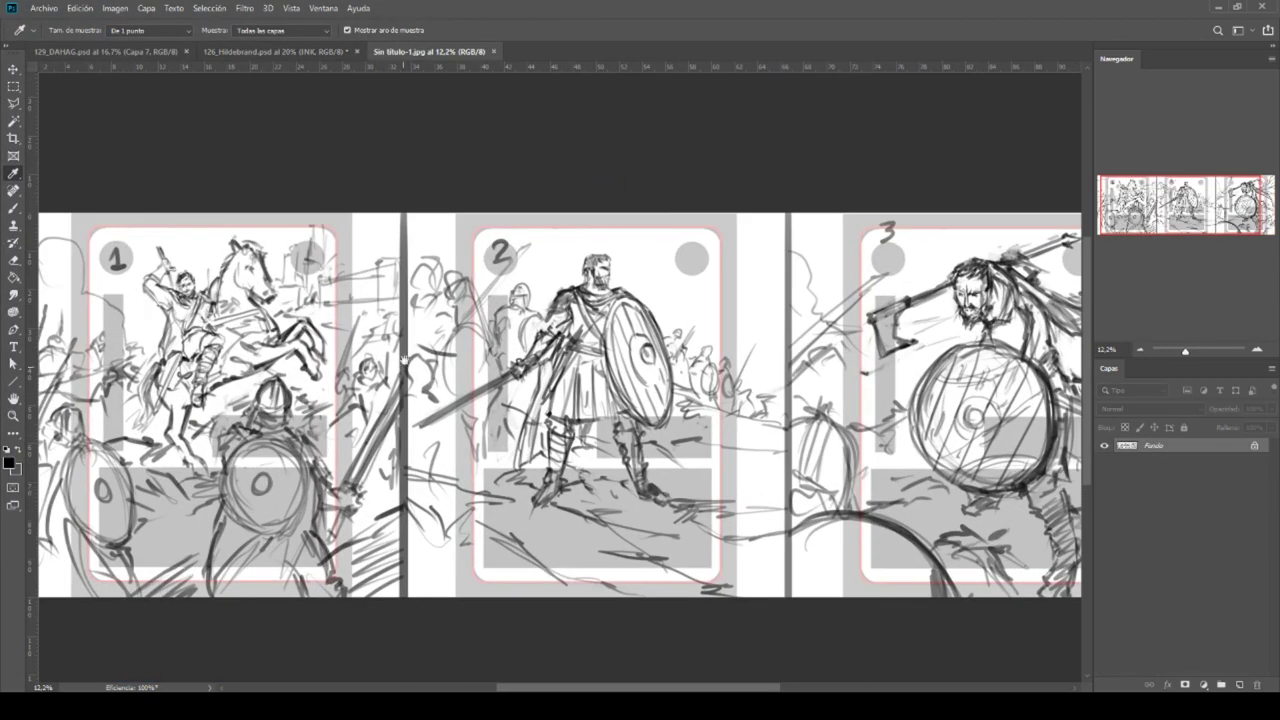
# Examine concept sketches 2 and 3 up close, comparing the standing warrior with the axe-wielding one.
pyautogui.scroll(3, 405, 360)
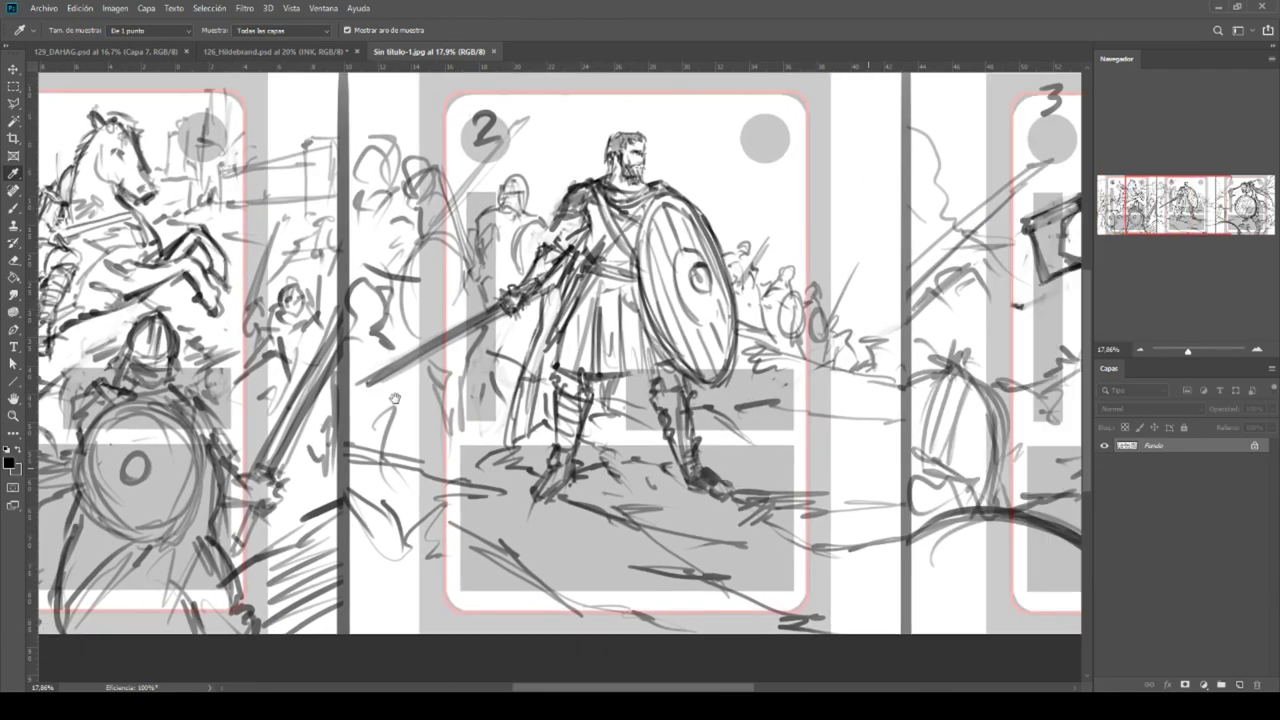
pyautogui.moveTo(835, 471); pyautogui.dragTo(359, 405)
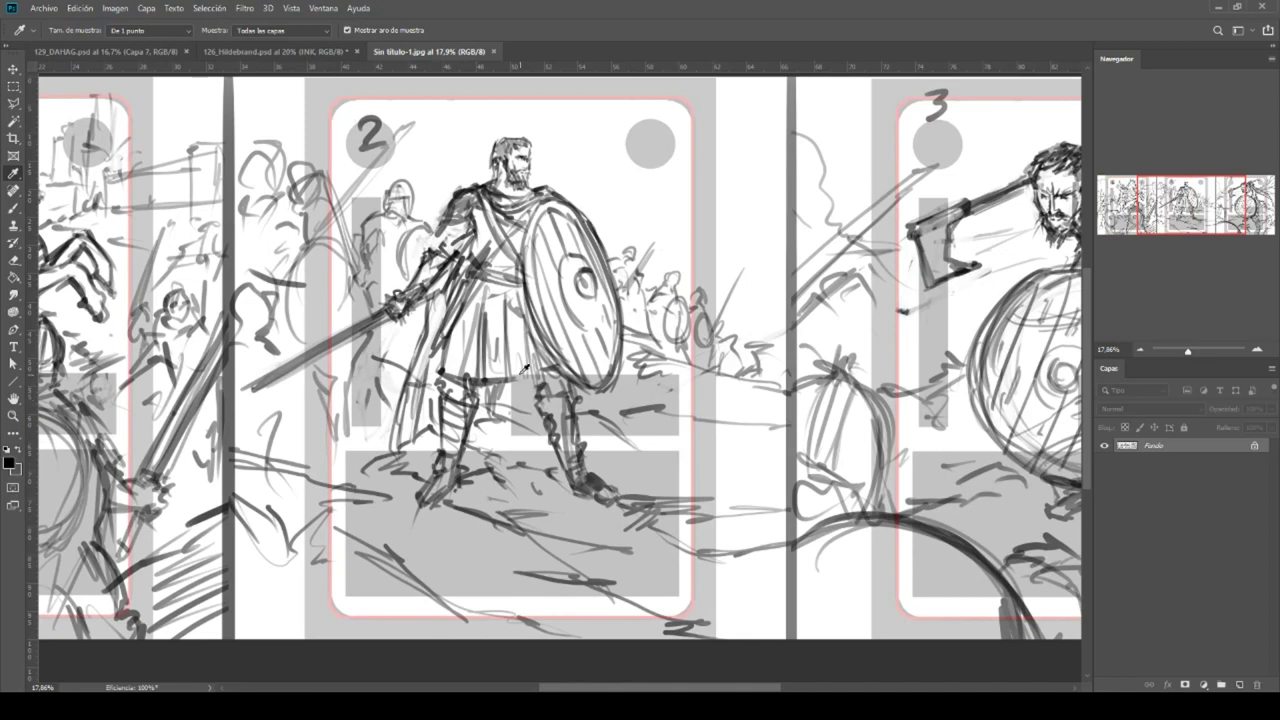
pyautogui.scroll(-1, 629, 372)
pyautogui.moveTo(664, 362); pyautogui.dragTo(649, 370)
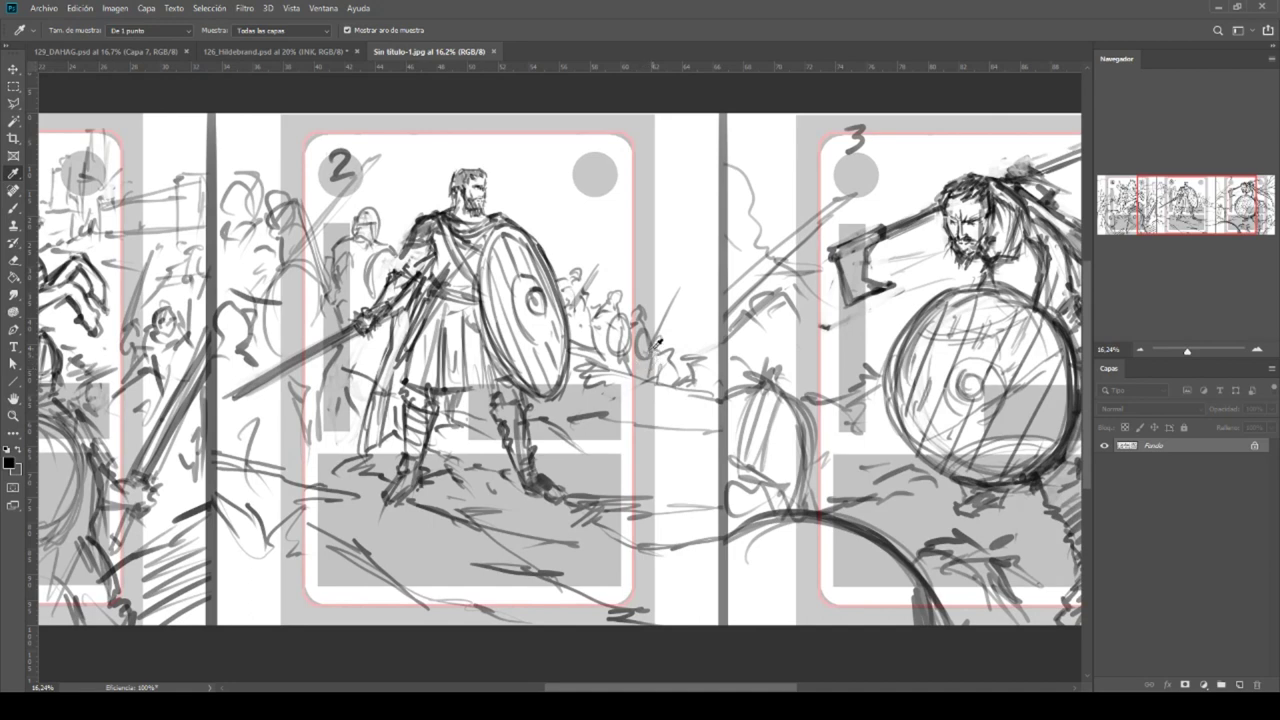
pyautogui.moveTo(707, 328); pyautogui.dragTo(631, 322)
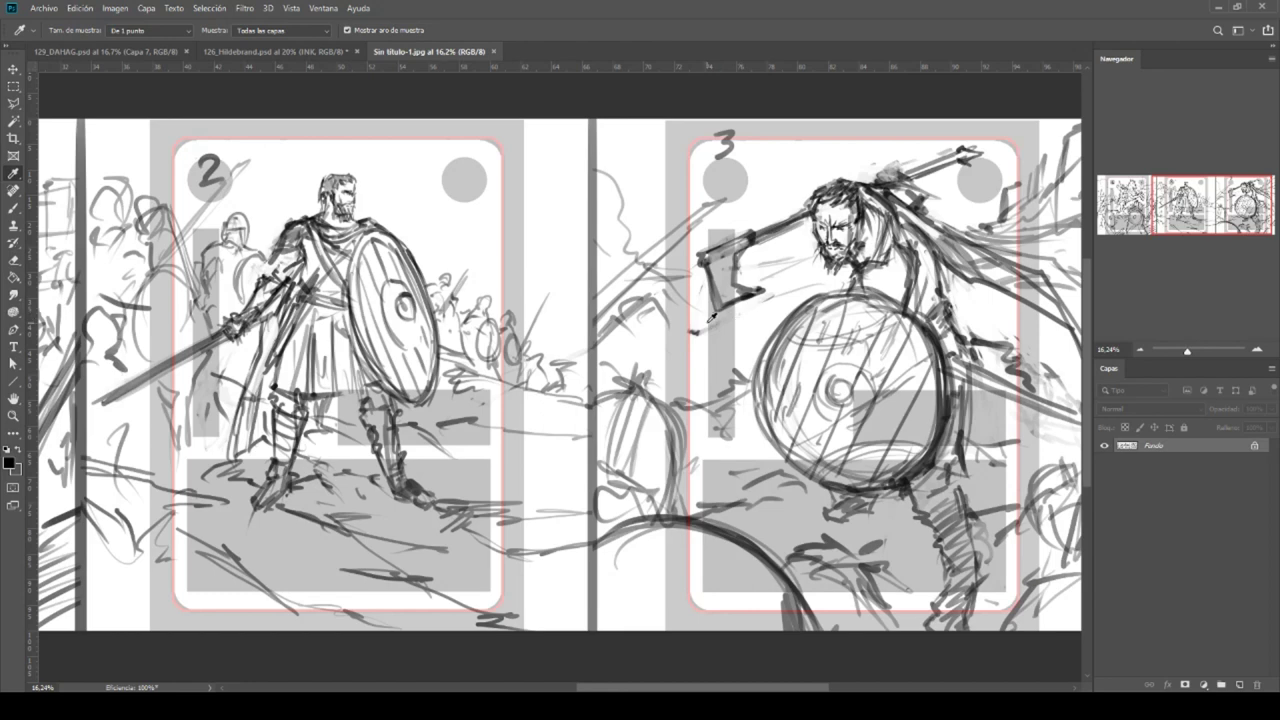
pyautogui.moveTo(851, 325); pyautogui.dragTo(648, 343)
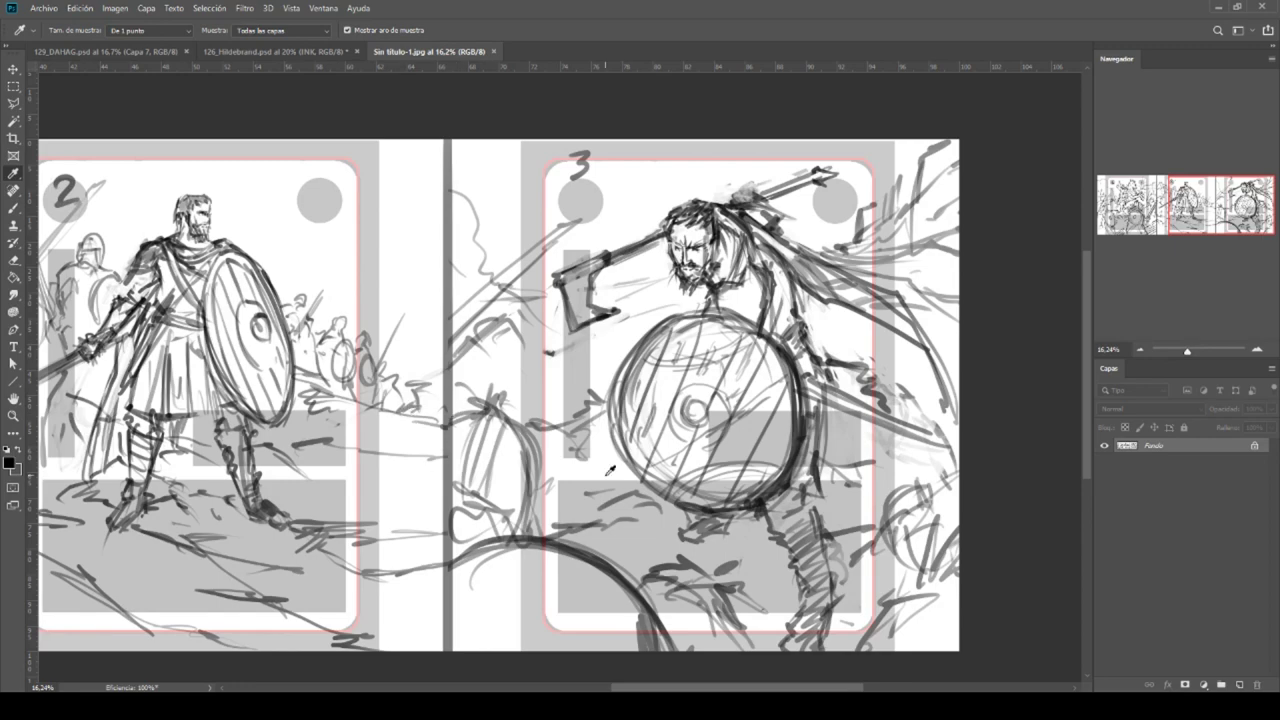
pyautogui.scroll(-2, 604, 431)
pyautogui.scroll(4, 700, 380)
pyautogui.scroll(-3, 779, 315)
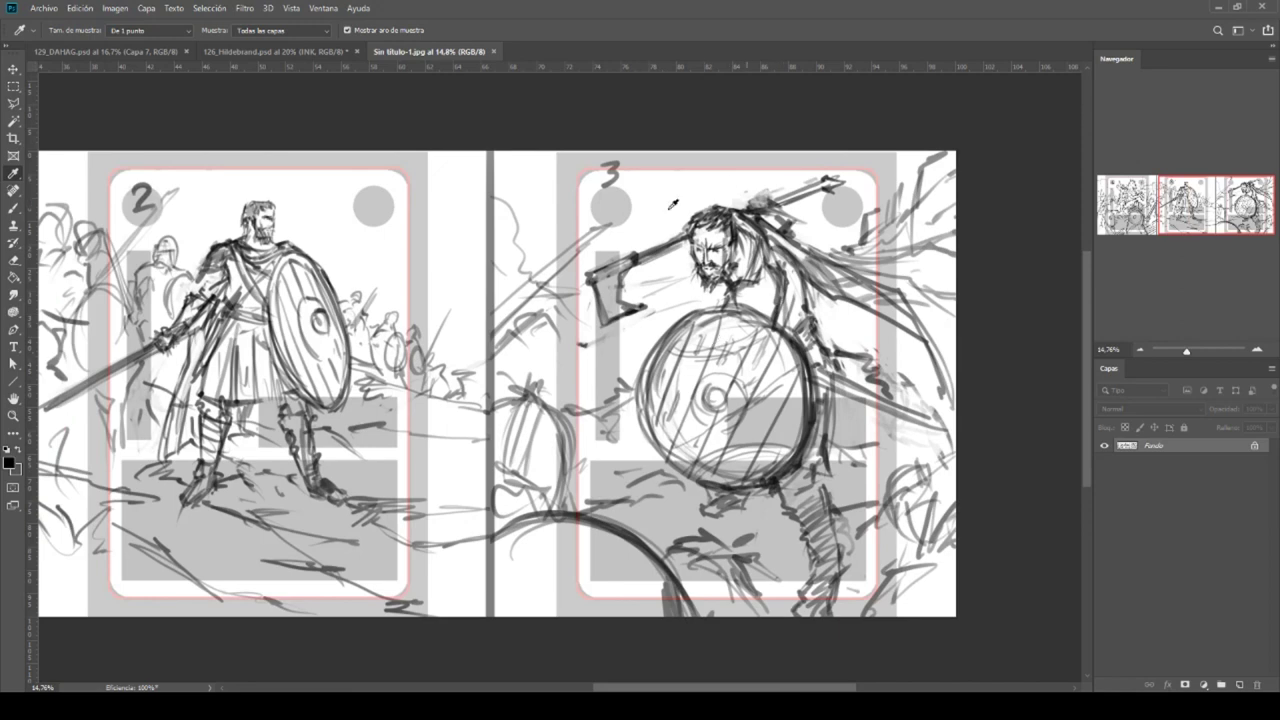
pyautogui.scroll(-1, 538, 316)
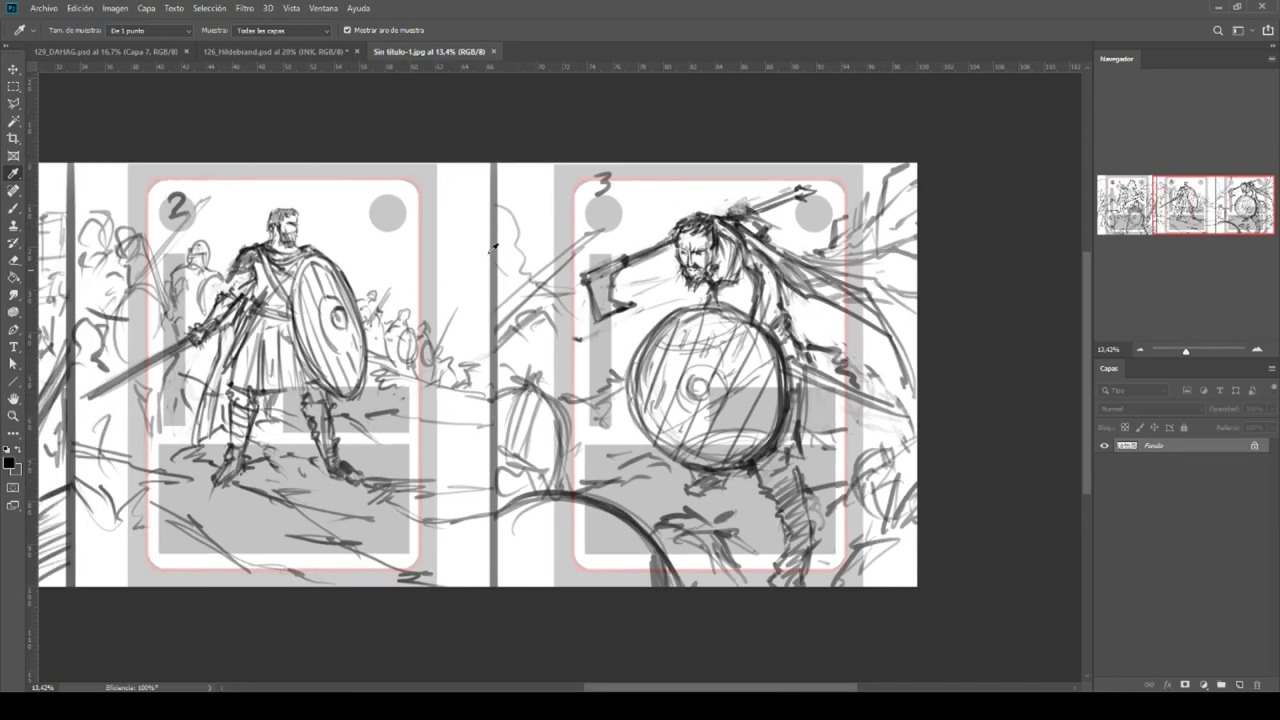
# Close the Sin título-1 concept sketches image and view the BOCETO colour sketch in 126_Hildebrand.psd.
pyautogui.click(493, 51)
pyautogui.scroll(-2, 536, 418)
pyautogui.scroll(3, 565, 290)
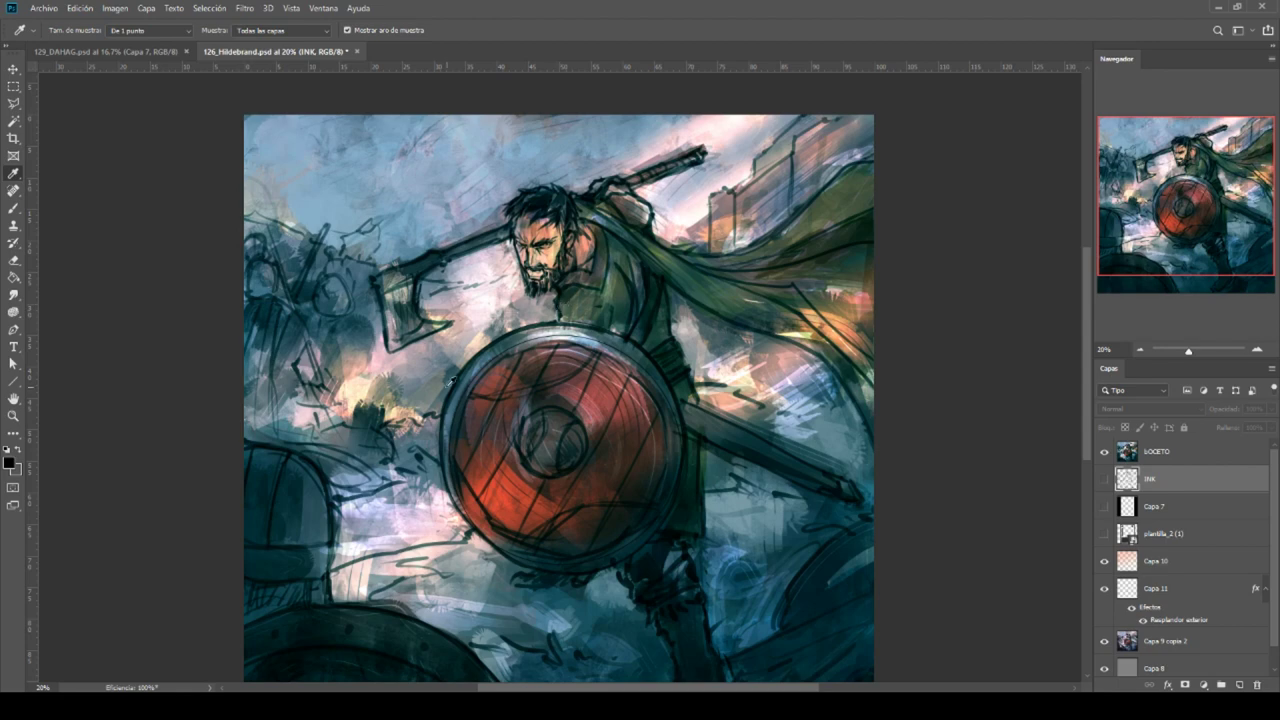
pyautogui.scroll(-1, 690, 250)
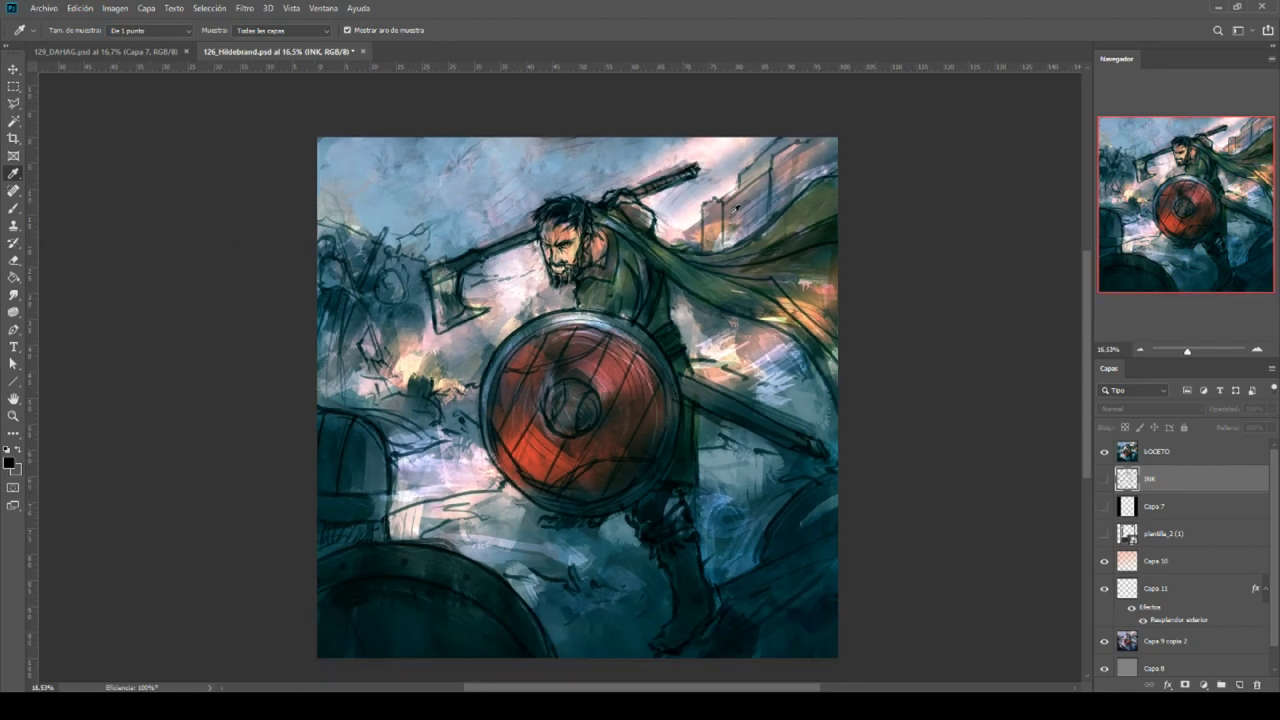
pyautogui.scroll(1, 668, 221)
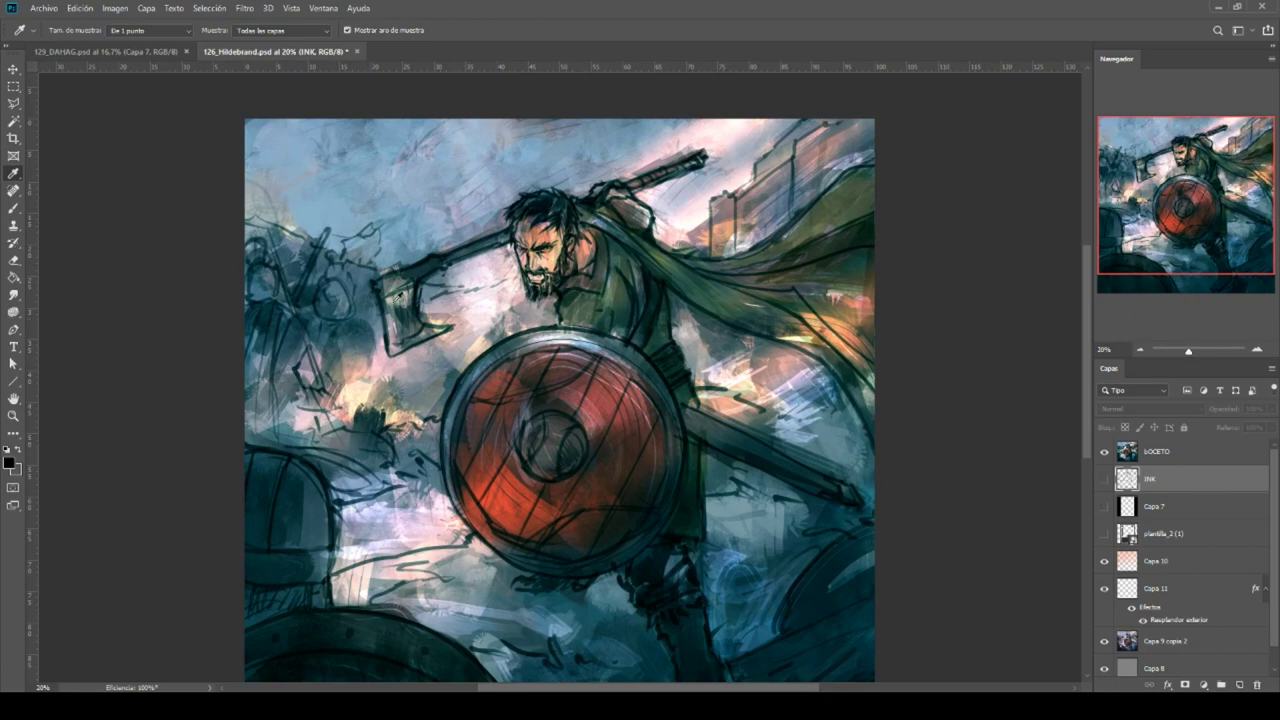
# Compare the BOCETO colour sketch with the finished painting by repeatedly toggling its visibility, leaving the BOCETO layer hidden.
pyautogui.click(1104, 452)
pyautogui.click(1104, 452)
pyautogui.click(1104, 452)
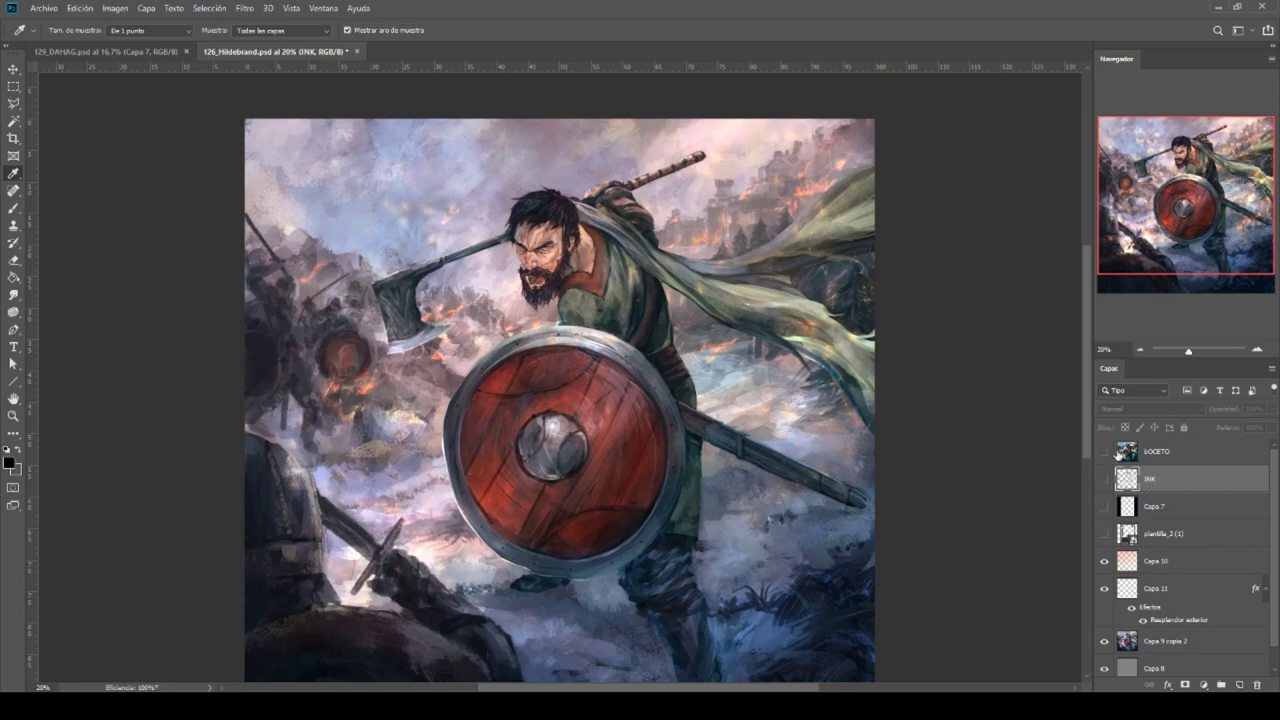
pyautogui.click(1104, 452)
pyautogui.click(1104, 452)
pyautogui.click(1104, 452)
pyautogui.click(1104, 452)
pyautogui.click(1104, 452)
pyautogui.click(1104, 452)
pyautogui.scroll(5, 586, 236)
pyautogui.scroll(-5, 586, 236)
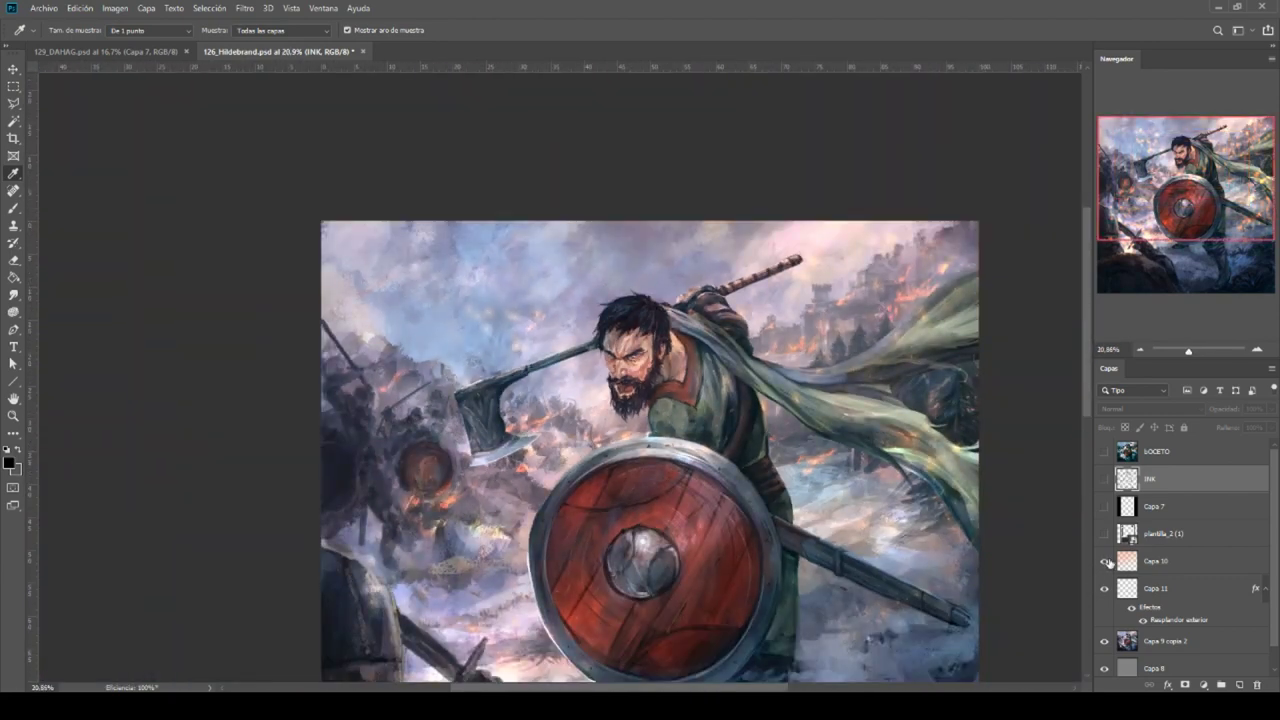
# Toggle the Capa 9 copia 2 and Capa 11 layers off and on to inspect the painting and its ember effects separately.
pyautogui.moveTo(890, 504); pyautogui.dragTo(727, 369)
pyautogui.scroll(-1, 1145, 570)
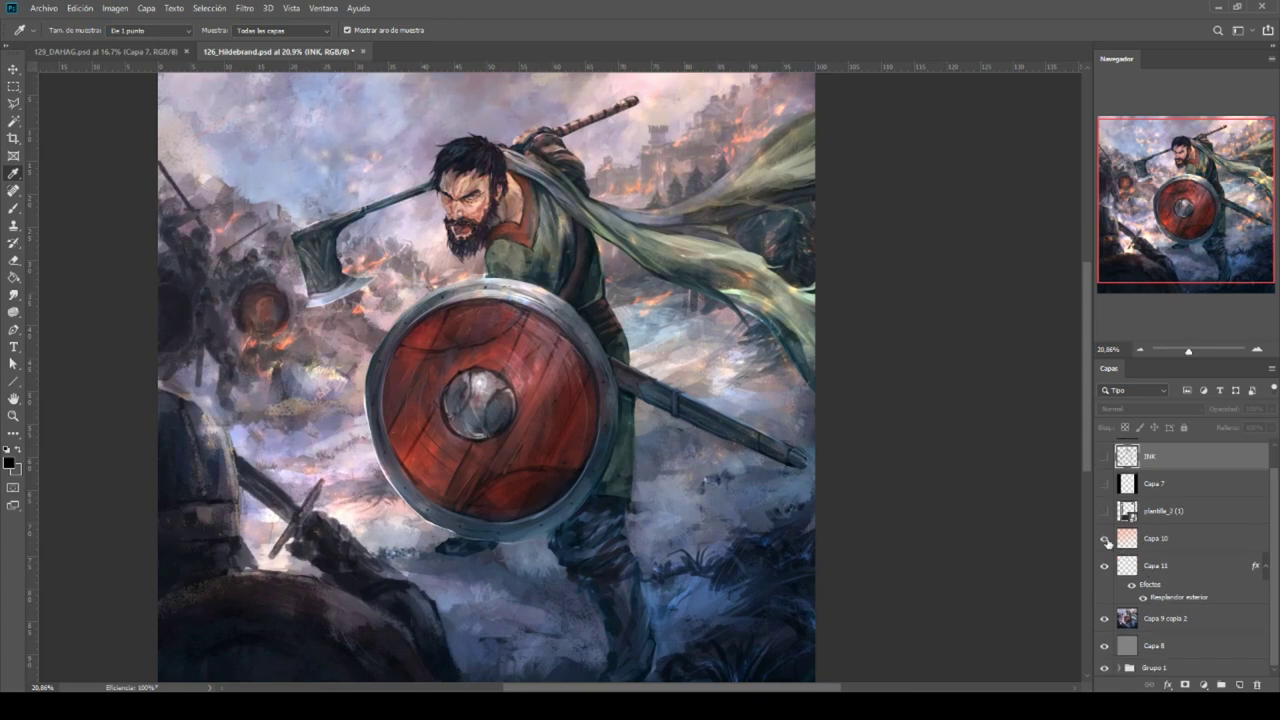
pyautogui.scroll(-1, 636, 366)
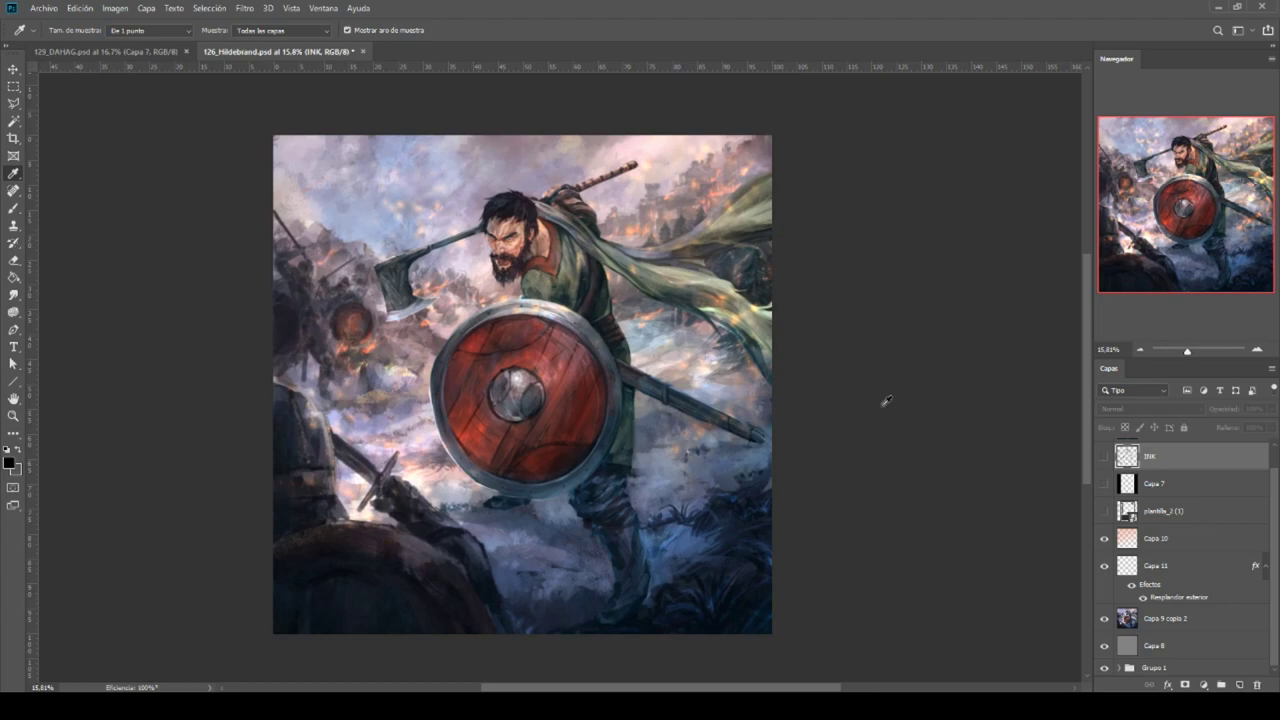
pyautogui.click(1104, 619)
pyautogui.click(1104, 619)
pyautogui.click(1104, 619)
pyautogui.scroll(1, 566, 349)
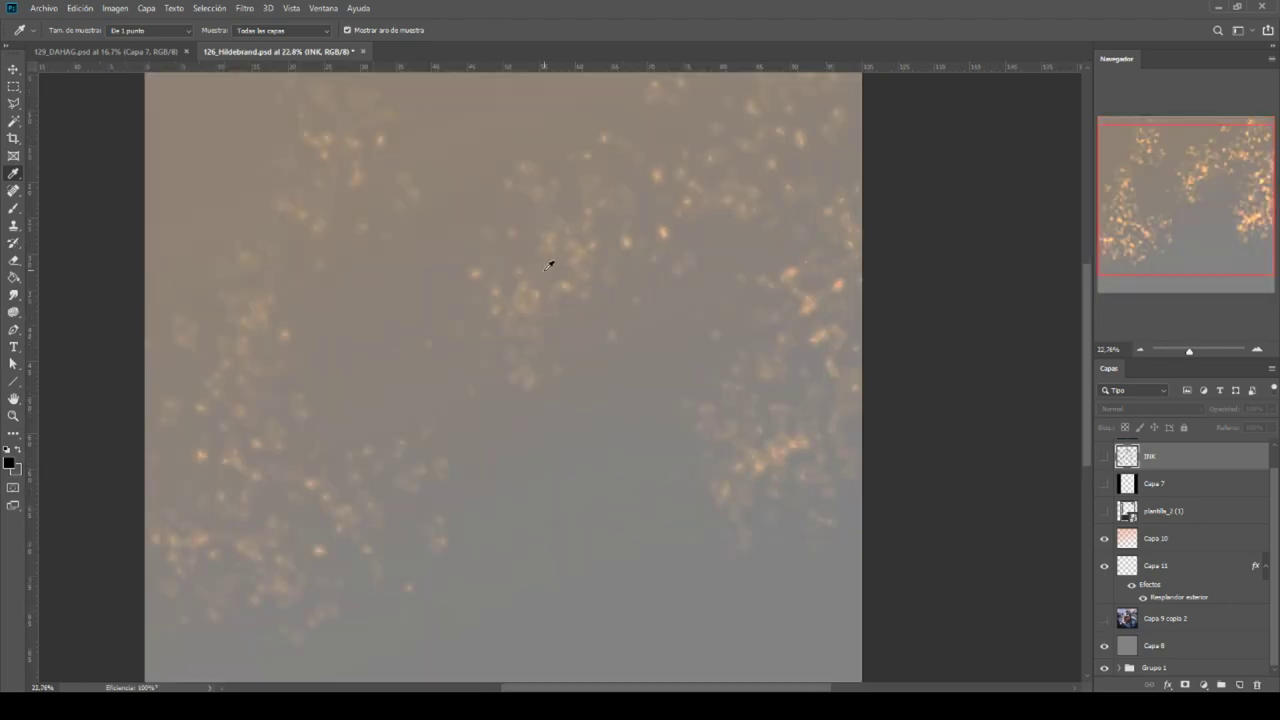
pyautogui.click(1104, 619)
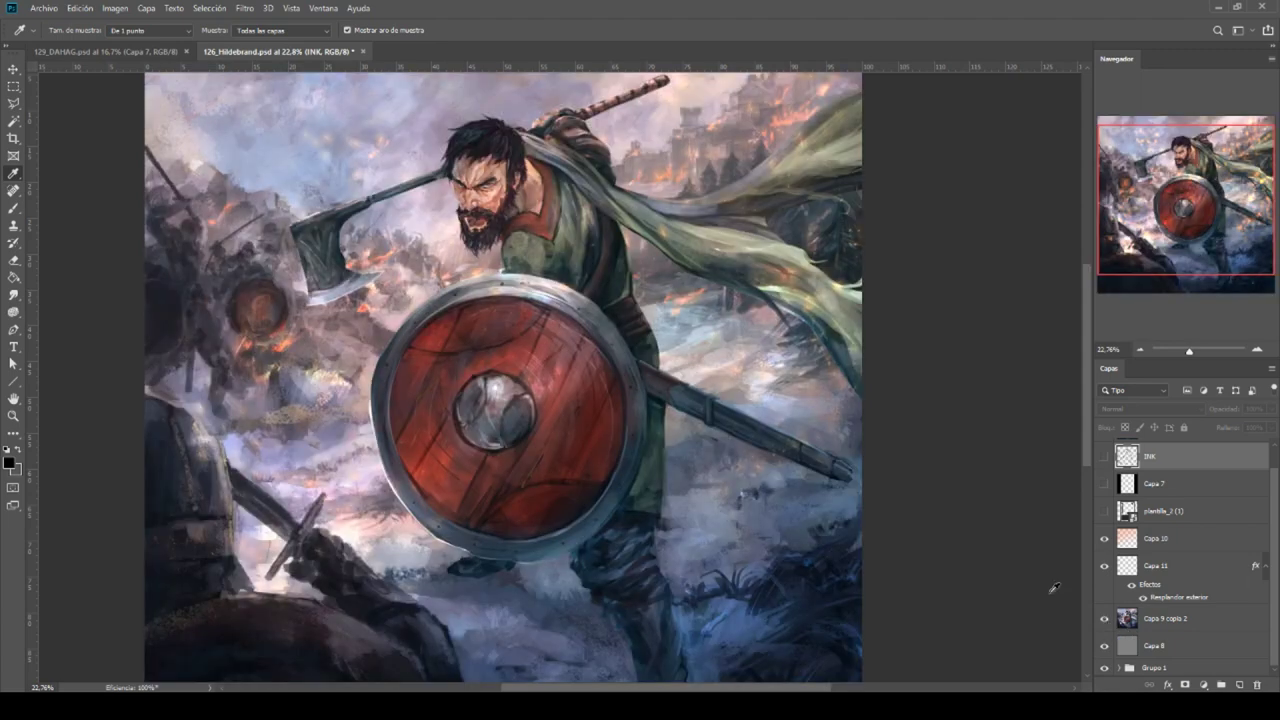
pyautogui.click(1104, 568)
pyautogui.click(1104, 567)
pyautogui.scroll(-2, 487, 361)
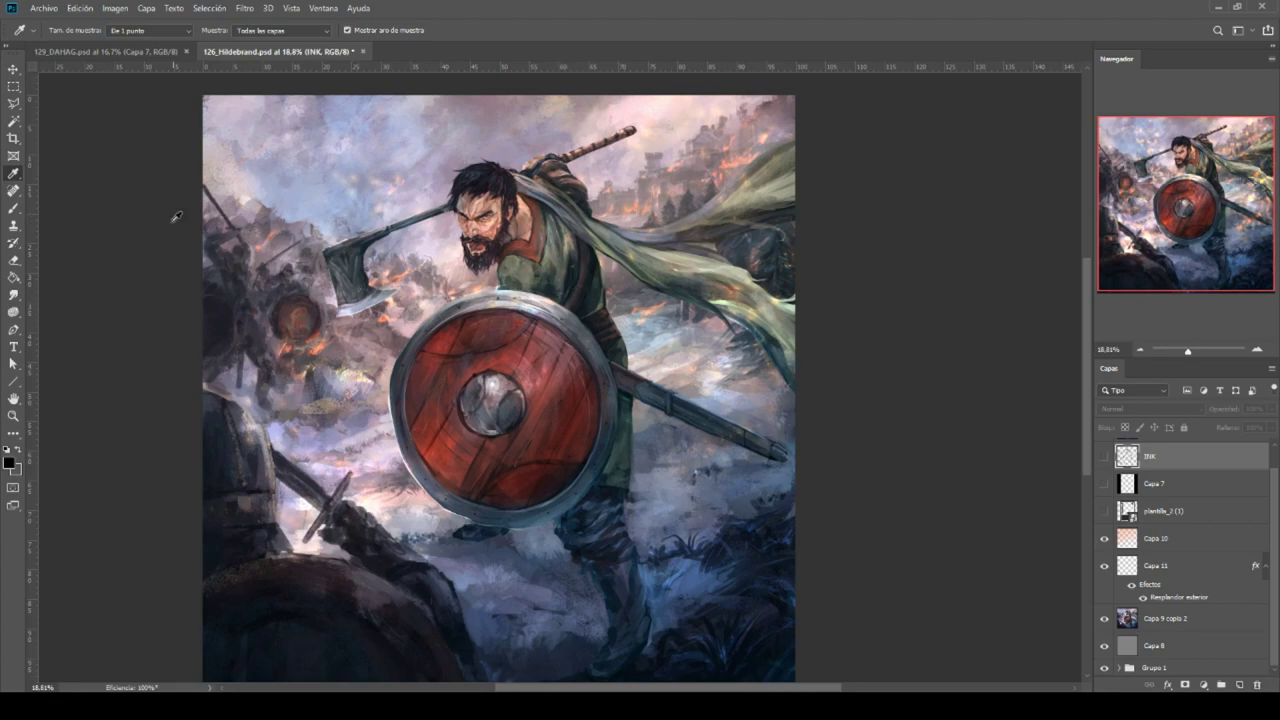
# Examine the axe, the background fighters and the flowing green cape in the Hildebrand painting.
pyautogui.scroll(5, 190, 230)
pyautogui.scroll(-2, 301, 261)
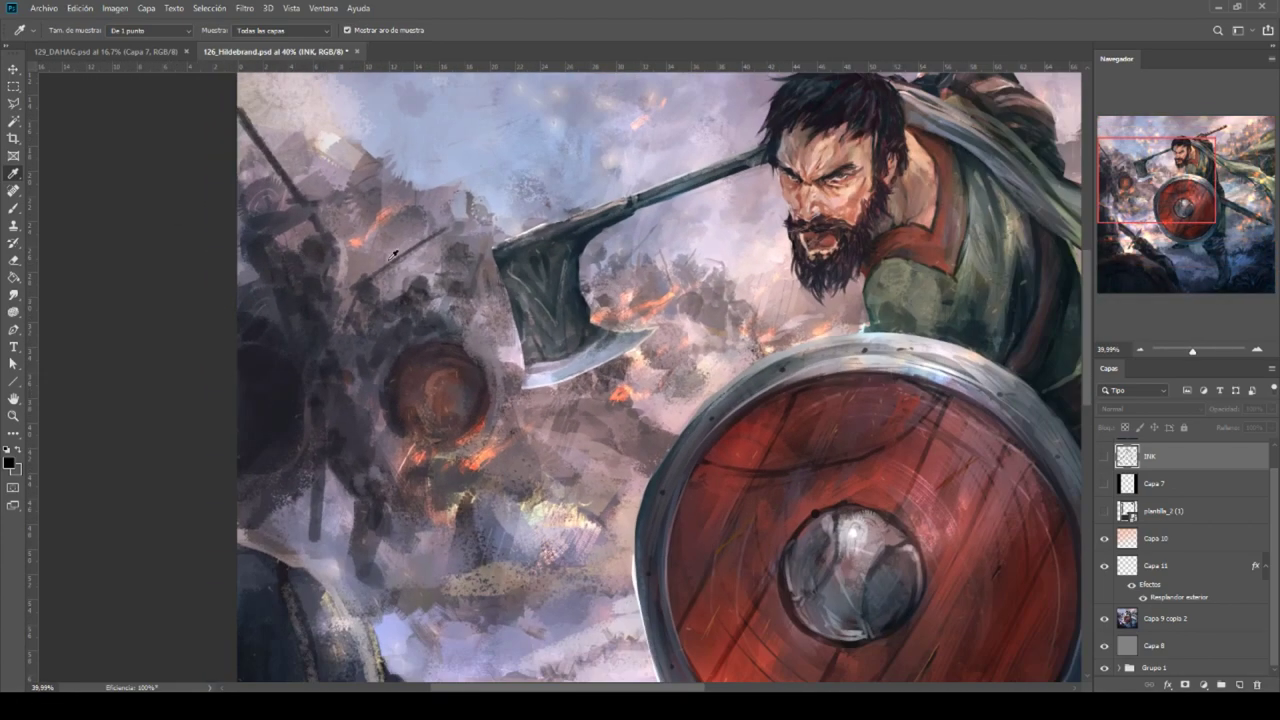
pyautogui.scroll(-3, 724, 340)
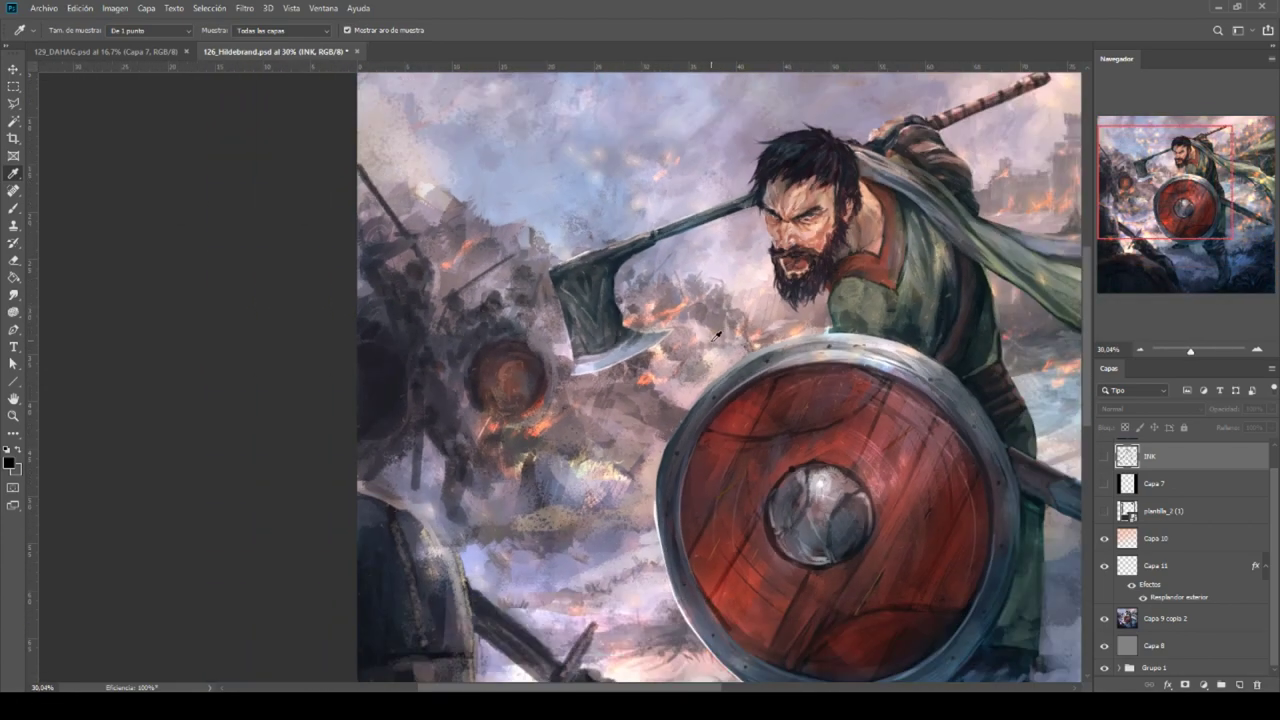
pyautogui.scroll(4, 957, 408)
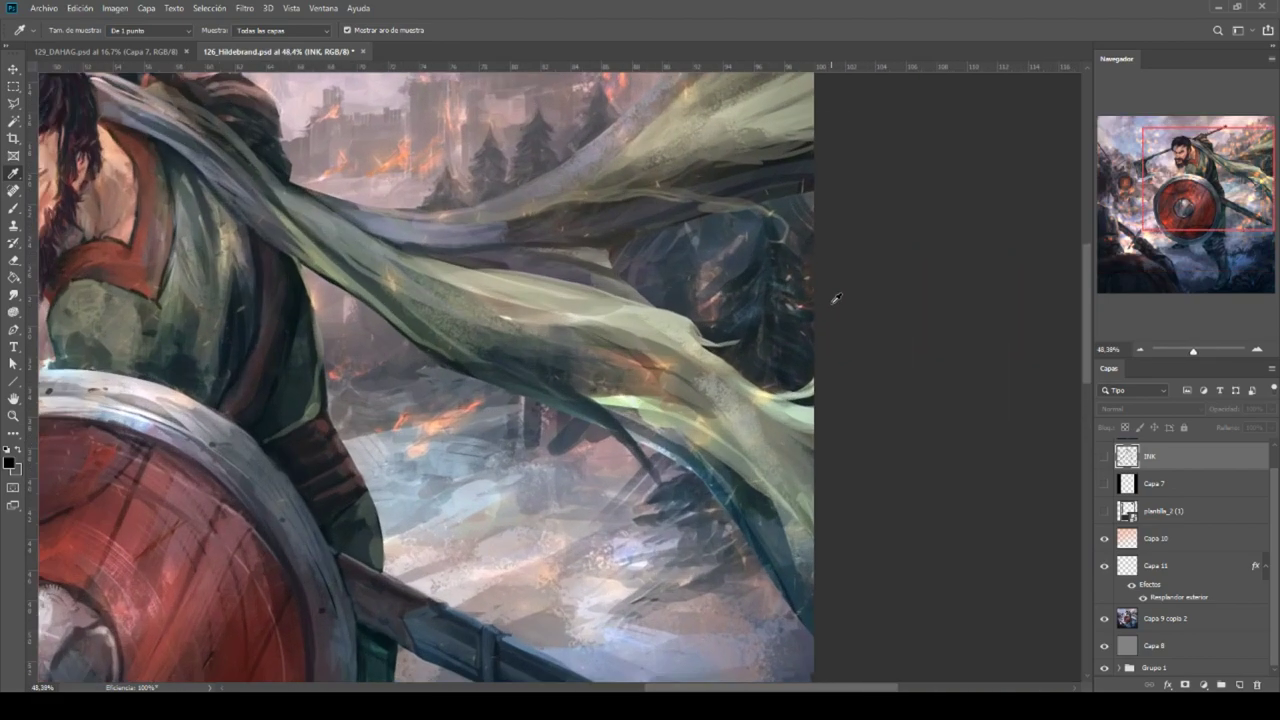
pyautogui.scroll(-3, 710, 548)
pyautogui.scroll(5, 690, 535)
pyautogui.hscroll(2, 426, 308)
pyautogui.hscroll(-2, 514, 288)
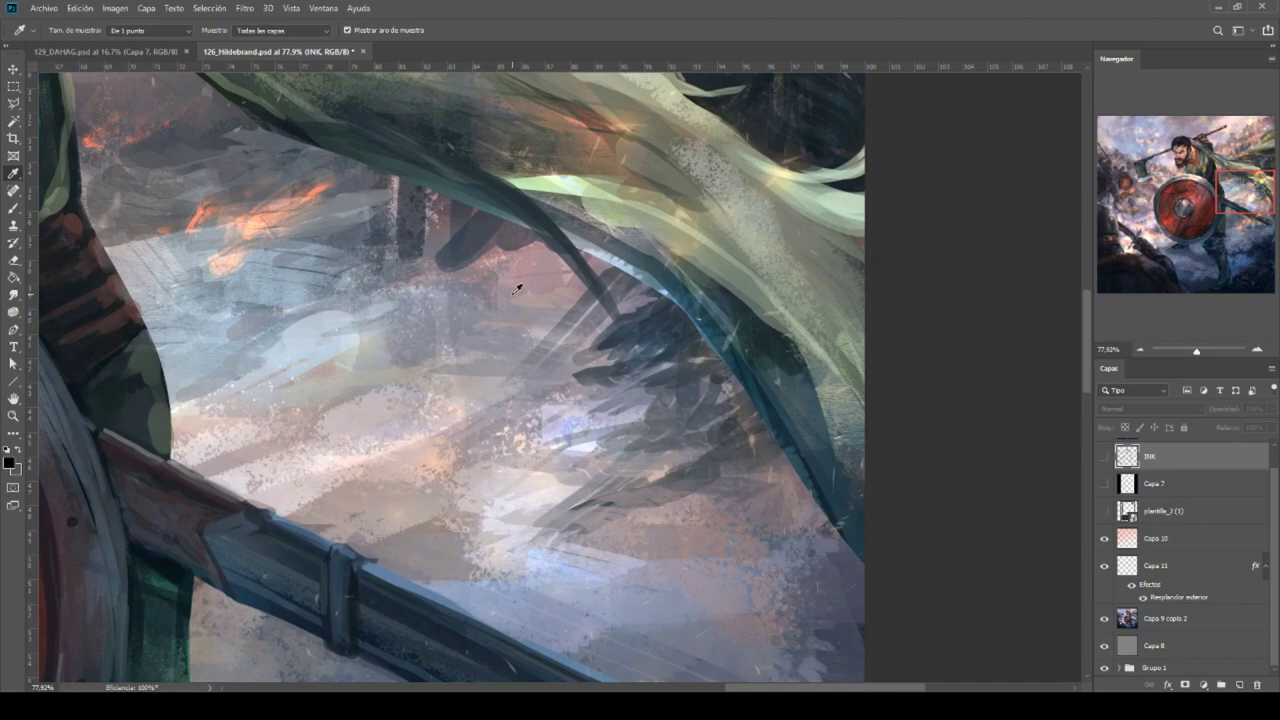
# Inspect the brushwork on the burning castle, the cape folds and the sword scabbard up close.
pyautogui.scroll(4, 550, 340)
pyautogui.hscroll(-1, 570, 370)
pyautogui.scroll(8, 600, 420)
pyautogui.hscroll(-1, 612, 380)
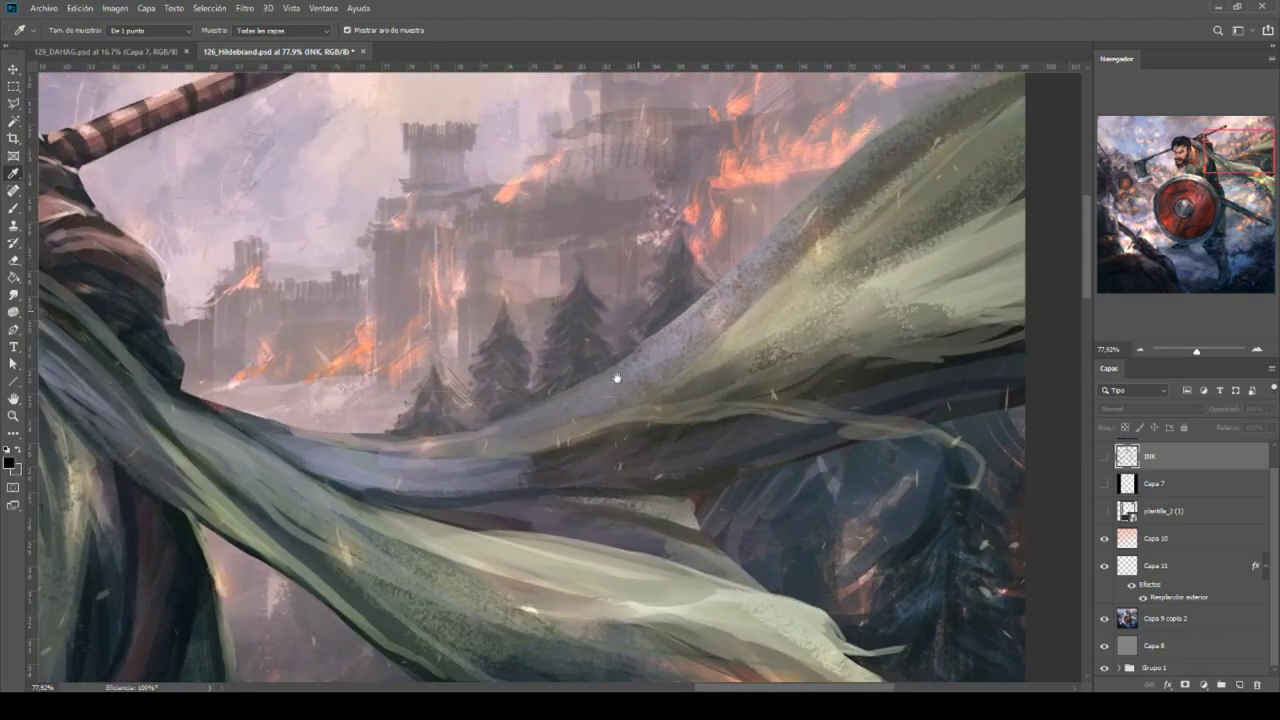
pyautogui.moveTo(713, 552); pyautogui.dragTo(457, 283)
pyautogui.moveTo(457, 463)
pyautogui.mouseDown()
pyautogui.moveTo(580, 260)
pyautogui.moveTo(664, 174)
pyautogui.mouseUp()
pyautogui.scroll(-1, 660, 370)
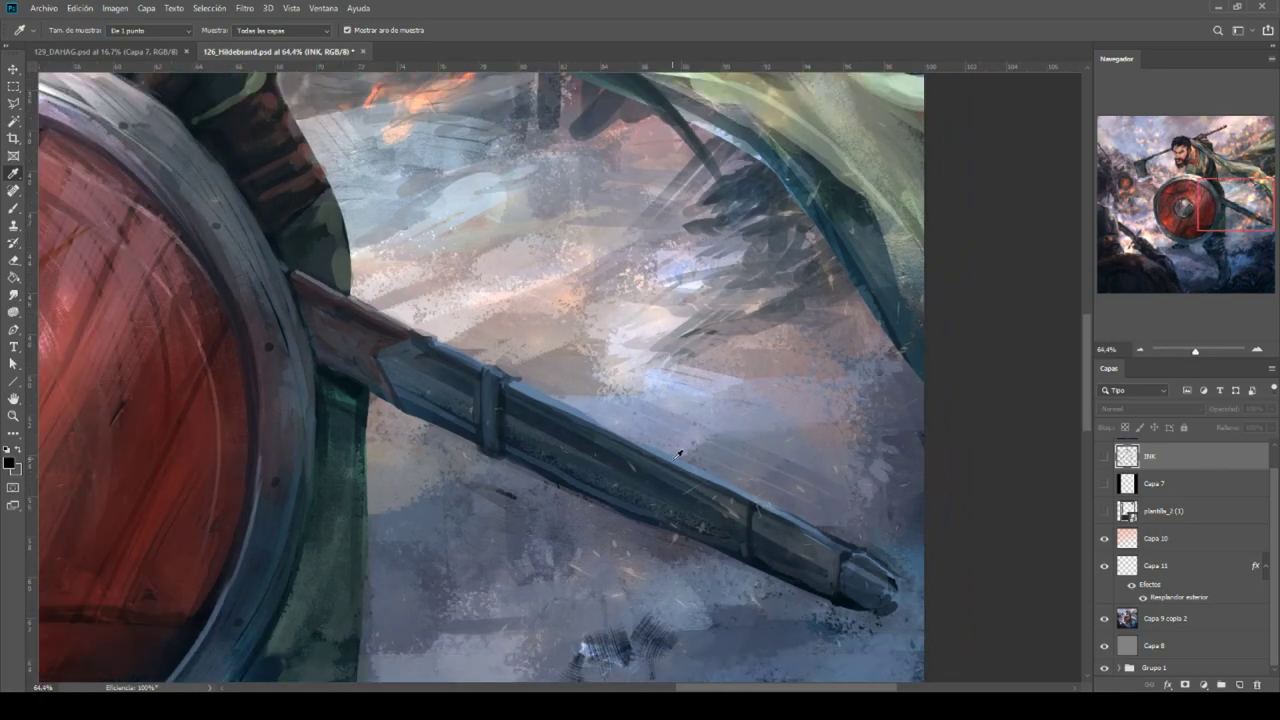
# Examine the warrior's legs and the dark blue grass in the lower part of the painting.
pyautogui.scroll(-6, 606, 263)
pyautogui.scroll(-1, 475, 337)
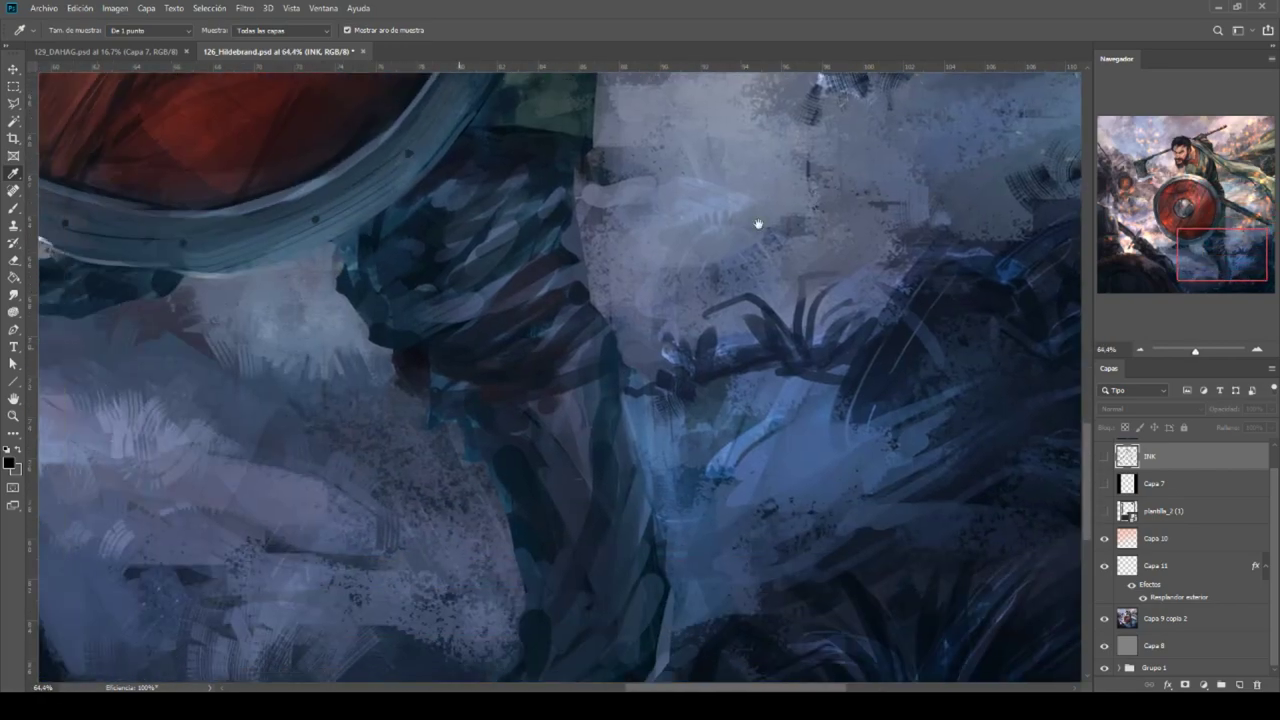
pyautogui.scroll(2, 611, 449)
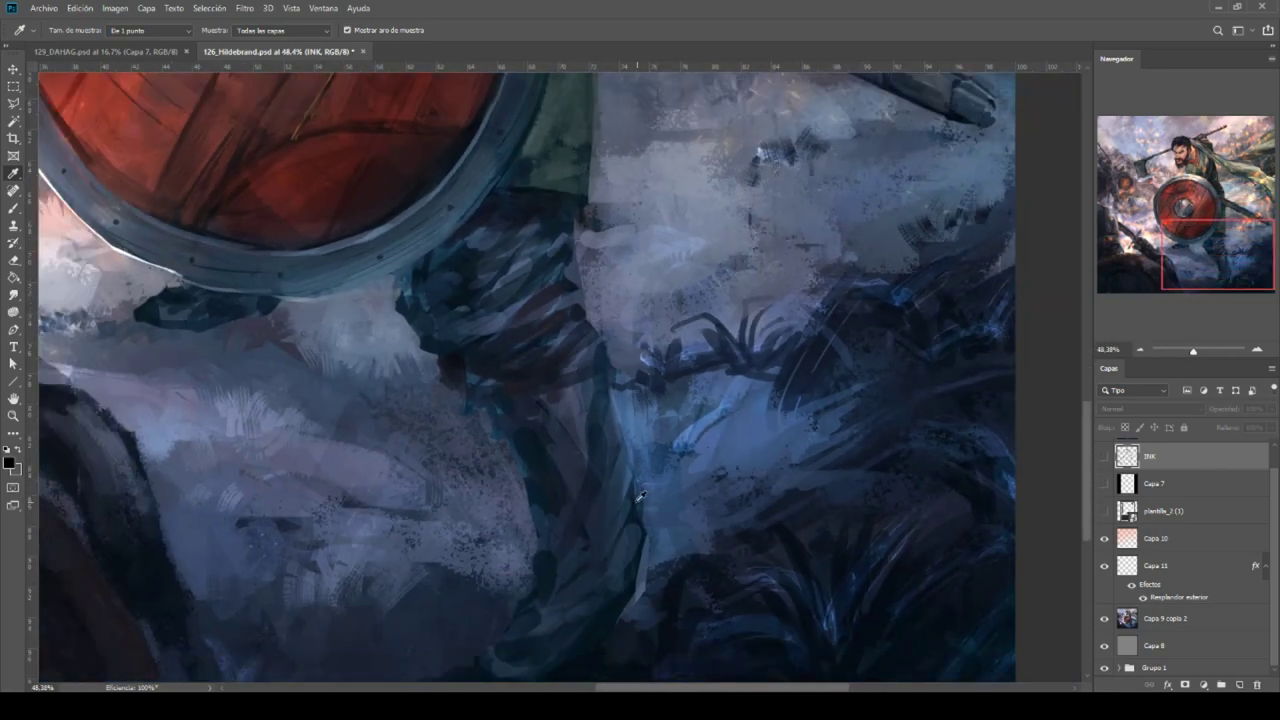
pyautogui.scroll(-5, 641, 495)
pyautogui.scroll(5, 586, 503)
pyautogui.scroll(-1, 598, 481)
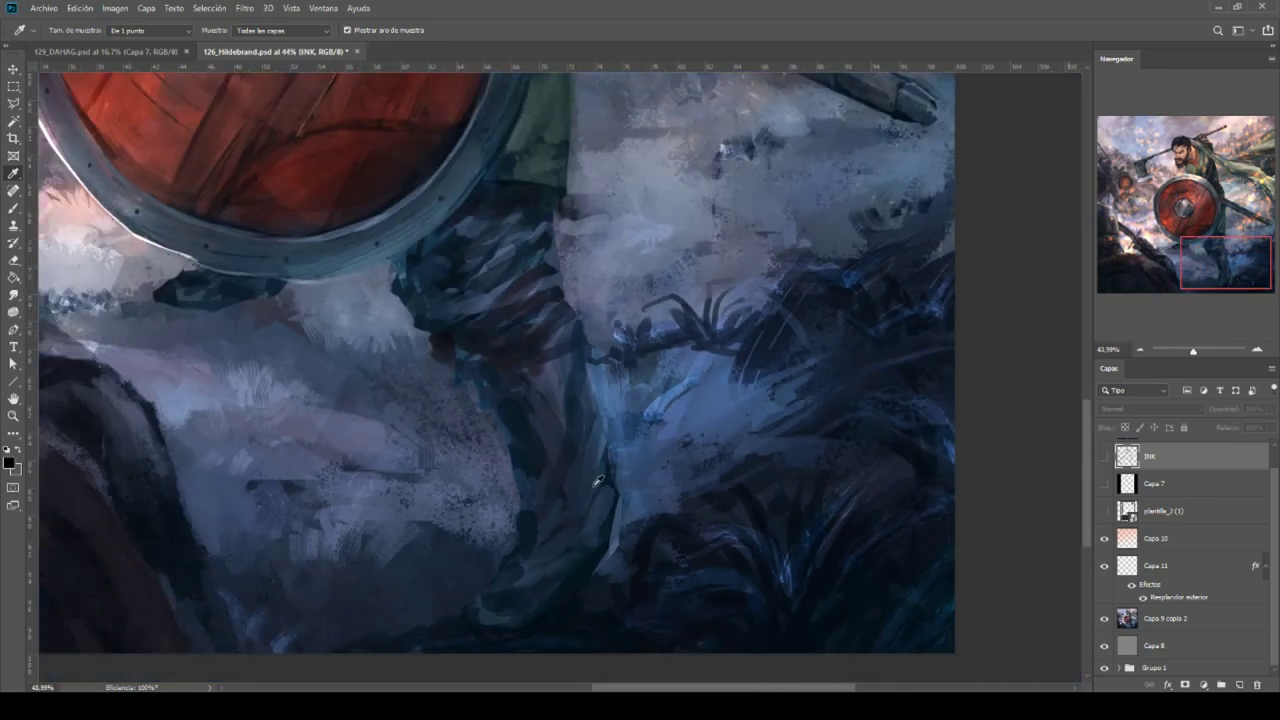
# Inspect the dark foreground soldier with the sword and shield, then view the whole composition.
pyautogui.scroll(-3, 598, 481)
pyautogui.hscroll(-3, 610, 520)
pyautogui.scroll(1, 449, 546)
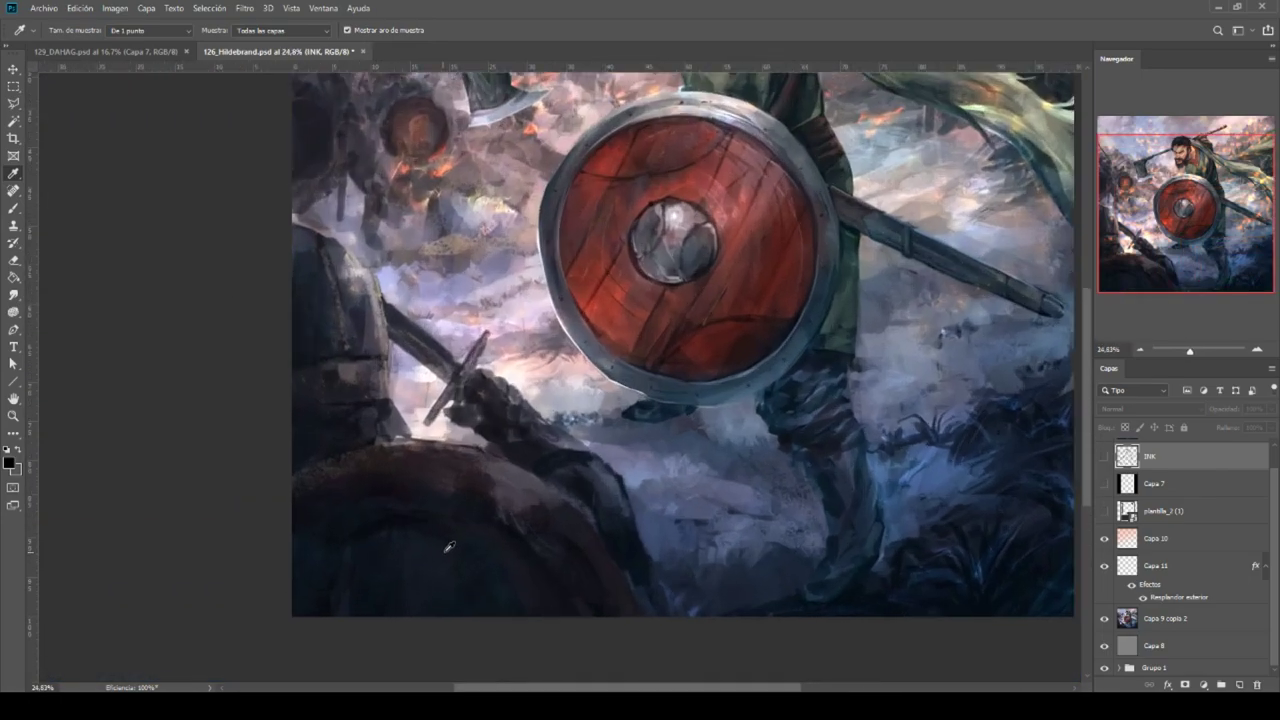
pyautogui.scroll(2, 449, 546)
pyautogui.scroll(-1, 563, 443)
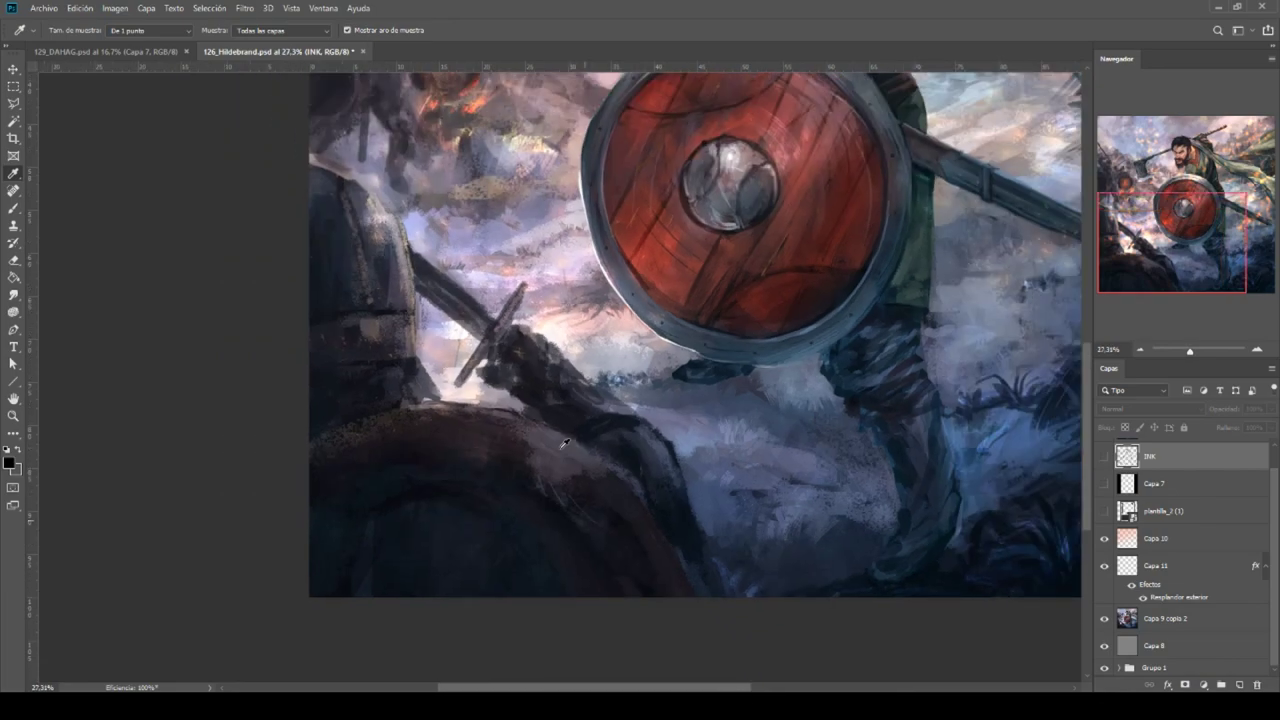
pyautogui.scroll(-3, 500, 440)
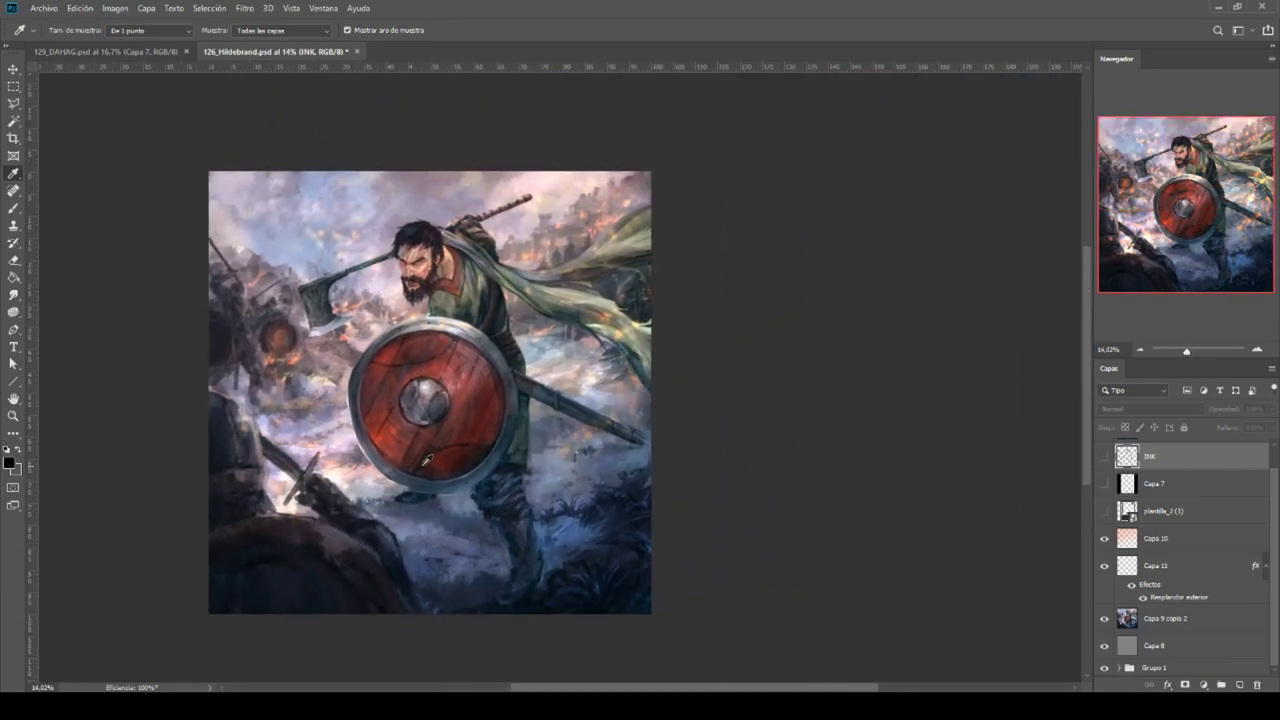
# Examine the red shield's wood texture, metal rim and central boss up close within the Hildebrand painting.
pyautogui.scroll(3, 379, 429)
pyautogui.scroll(-2, 605, 415)
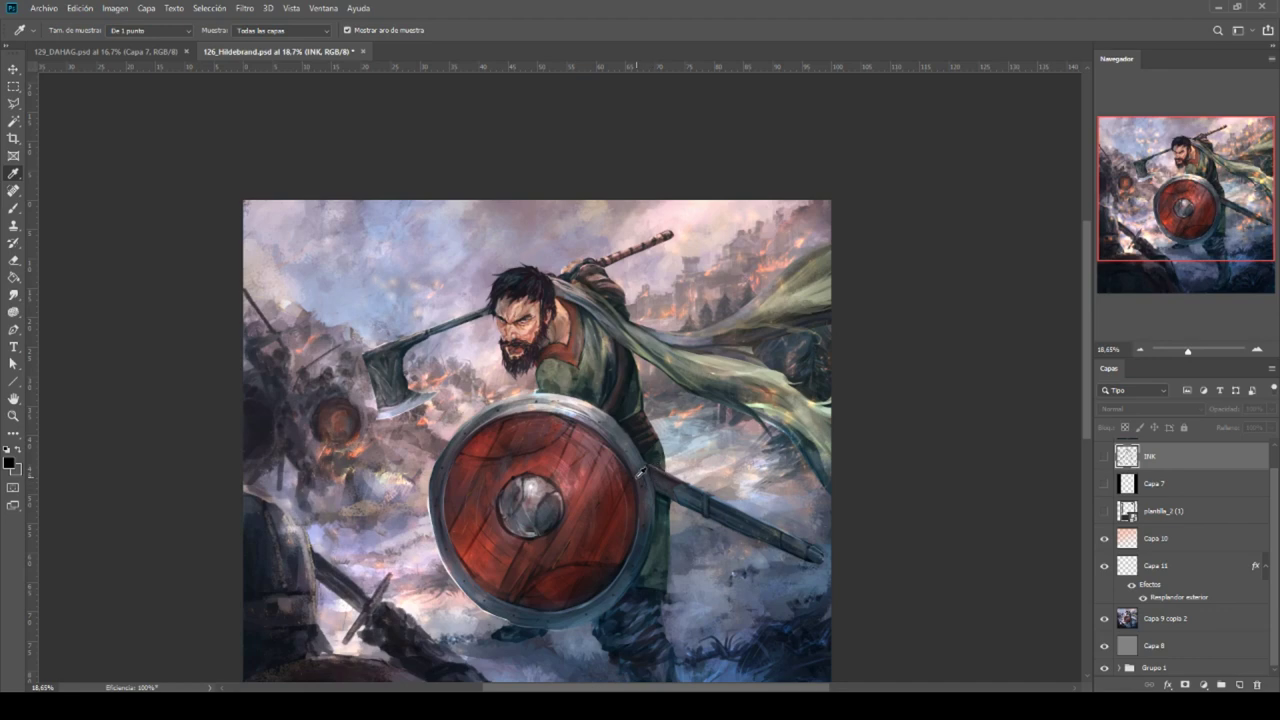
pyautogui.scroll(5, 675, 438)
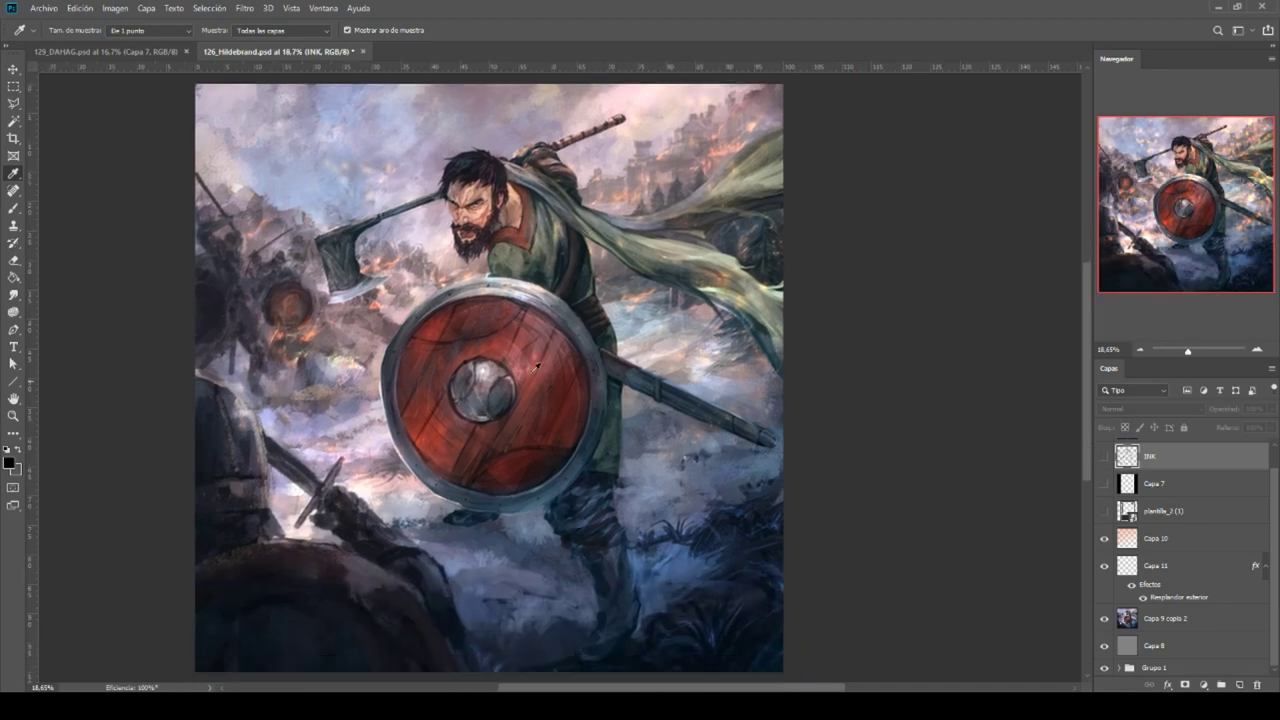
pyautogui.scroll(-2, 475, 478)
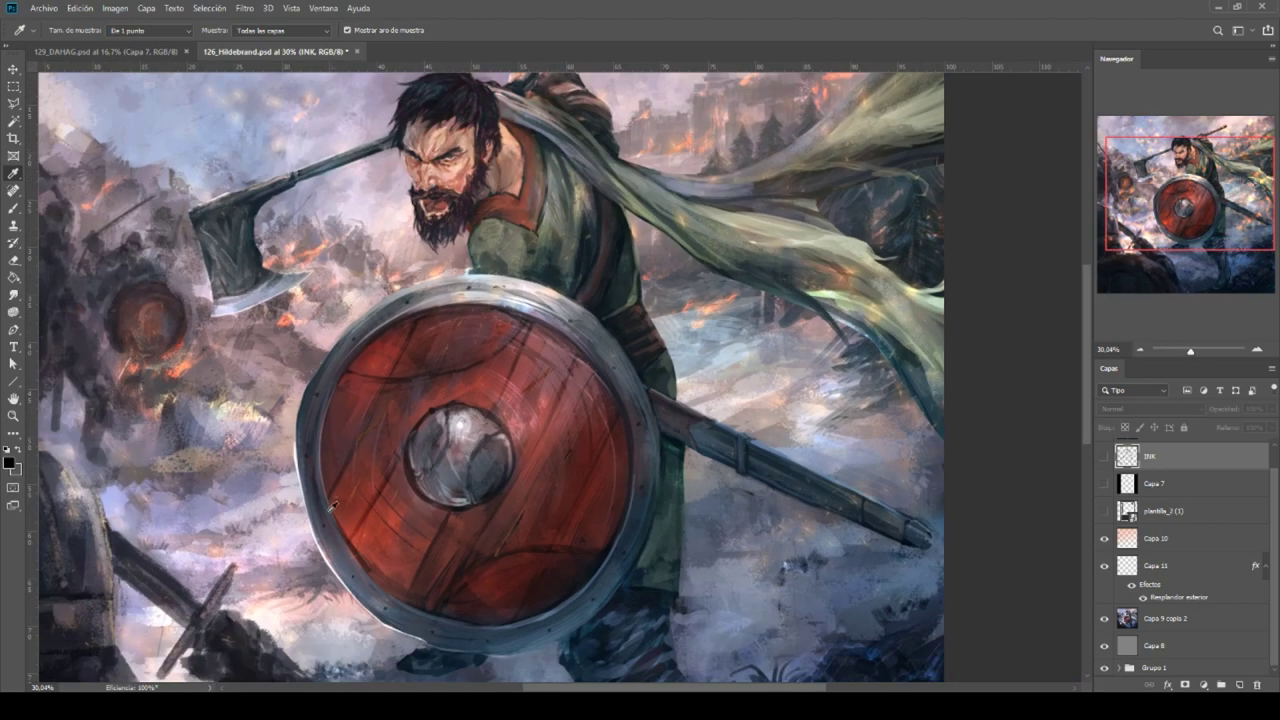
pyautogui.scroll(-2, 415, 440)
pyautogui.scroll(4, 416, 438)
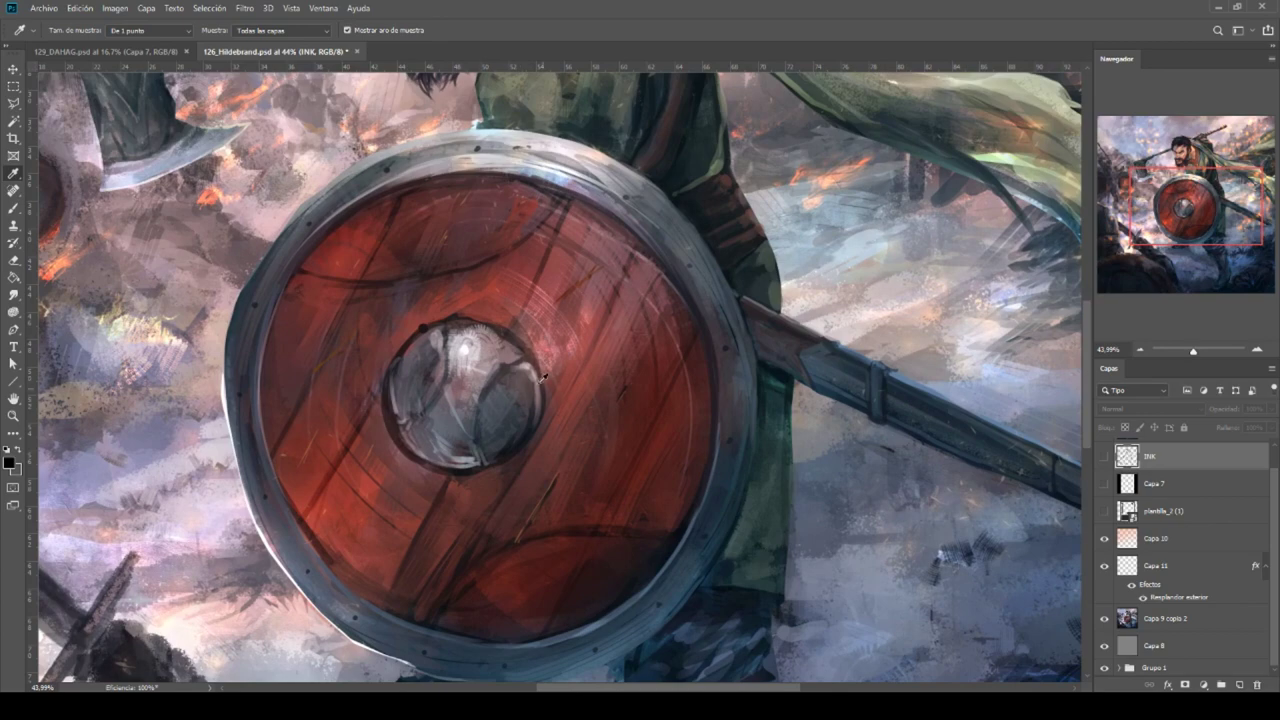
pyautogui.scroll(-2, 522, 363)
pyautogui.scroll(4, 522, 210)
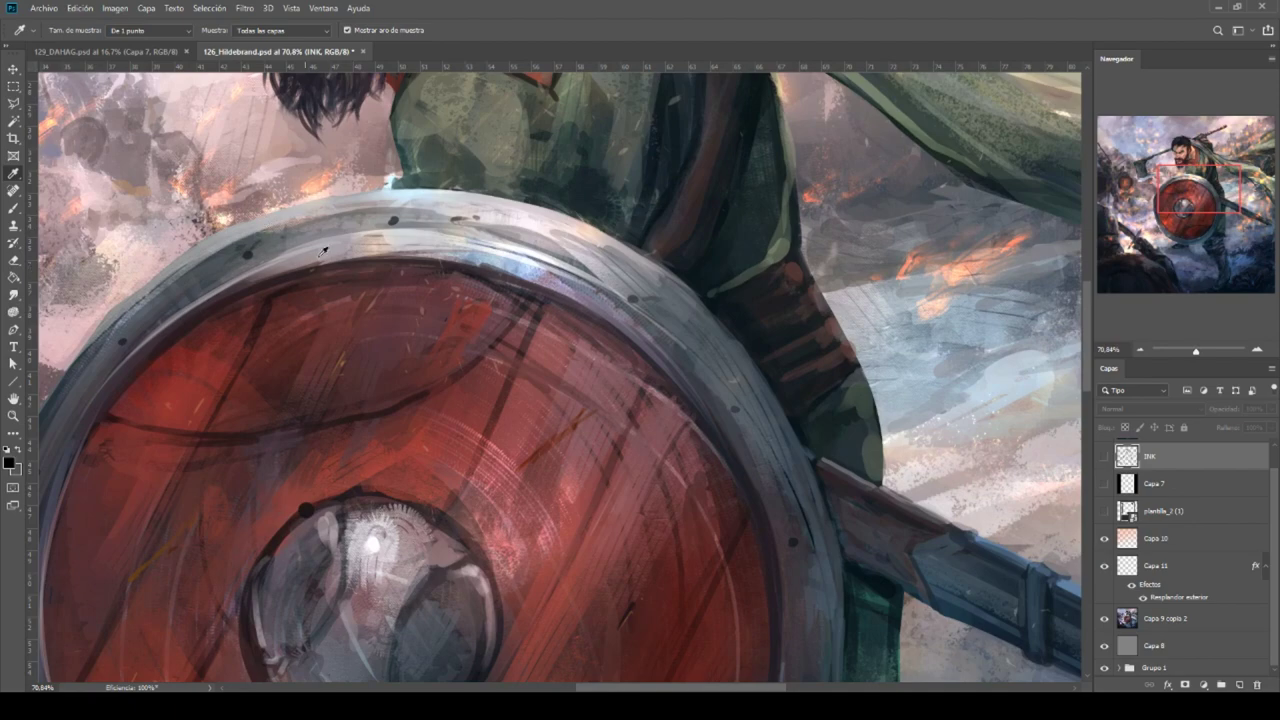
pyautogui.scroll(-4, 722, 388)
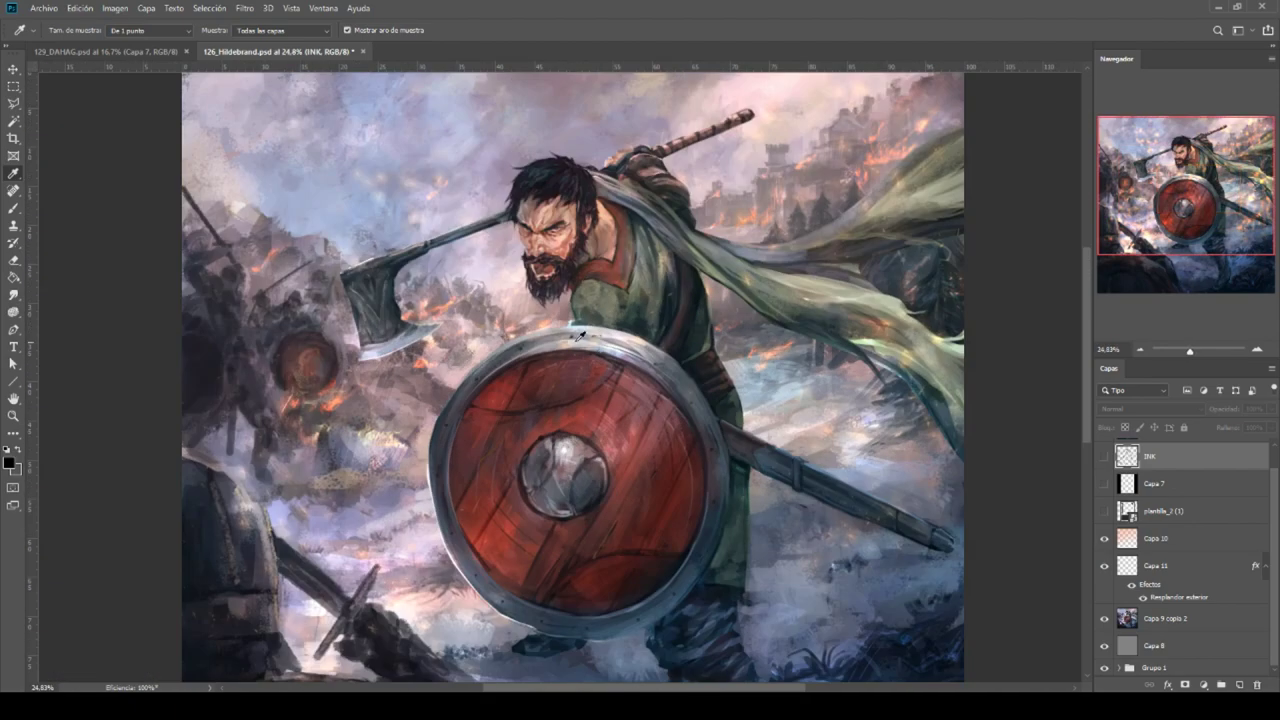
# Examine the shield rim and the axe head's brushwork up close, and switch to the Rectangular Marquee tool.
pyautogui.scroll(3, 718, 502)
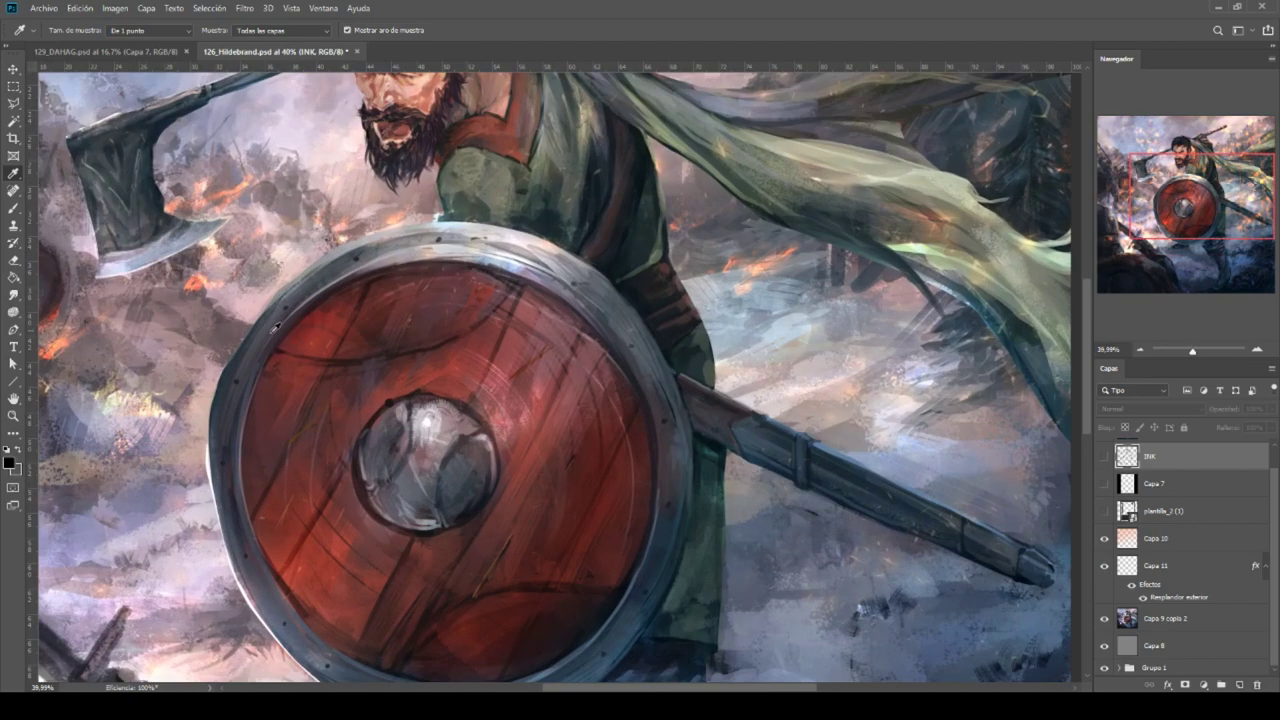
pyautogui.moveTo(276, 328); pyautogui.dragTo(584, 462)
pyautogui.scroll(5, 480, 390)
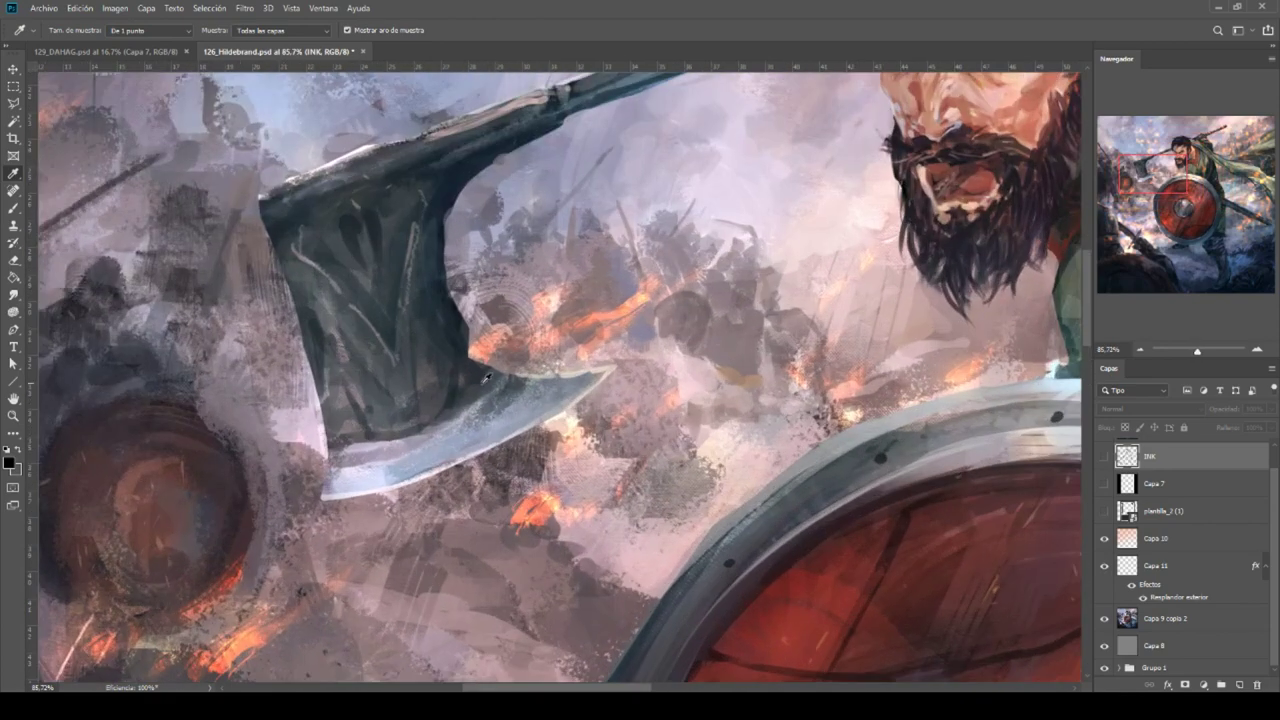
pyautogui.click(13, 87)
pyautogui.scroll(-5, 749, 389)
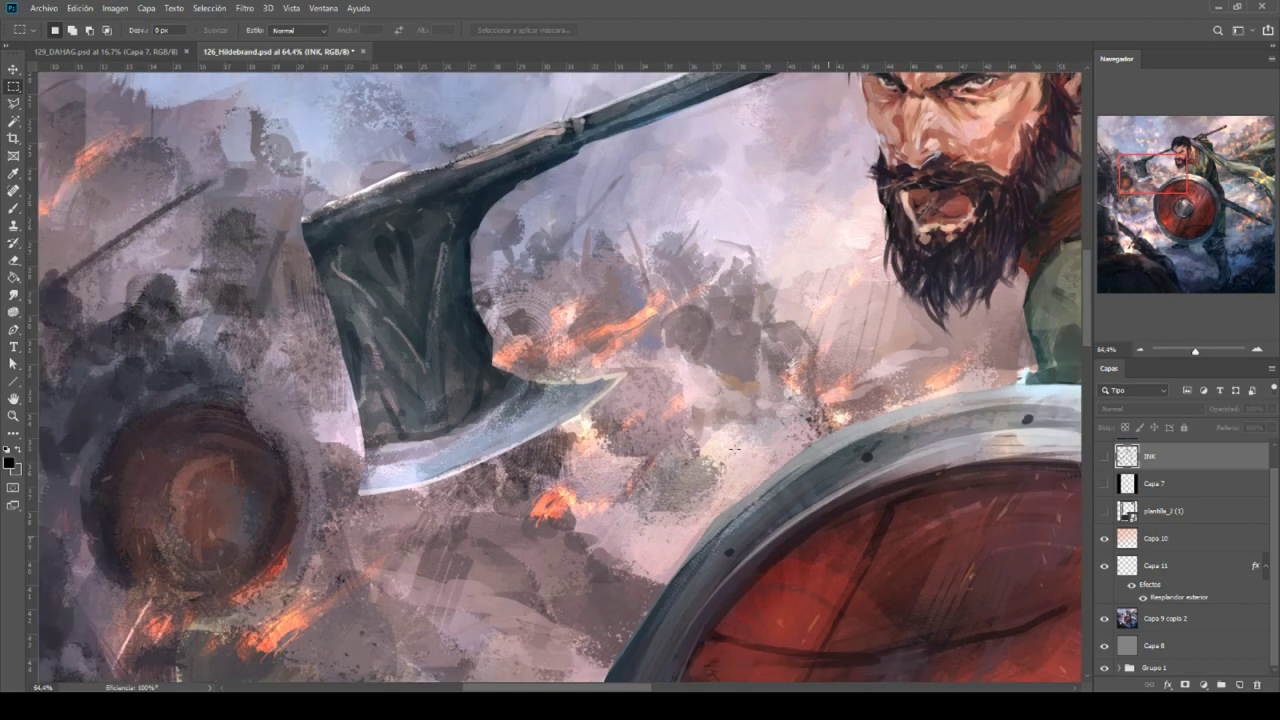
# View the Hildebrand composition around the warrior's upper body, then as a whole.
pyautogui.scroll(-2, 749, 389)
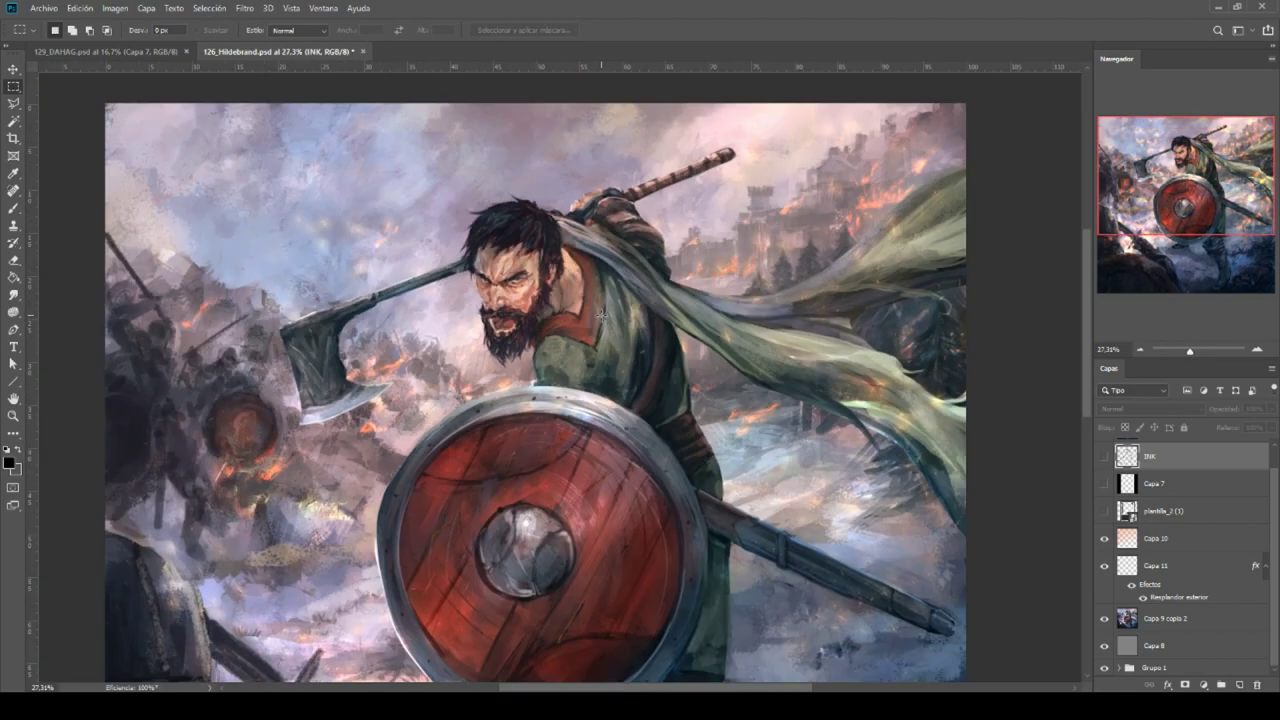
pyautogui.scroll(2, 516, 228)
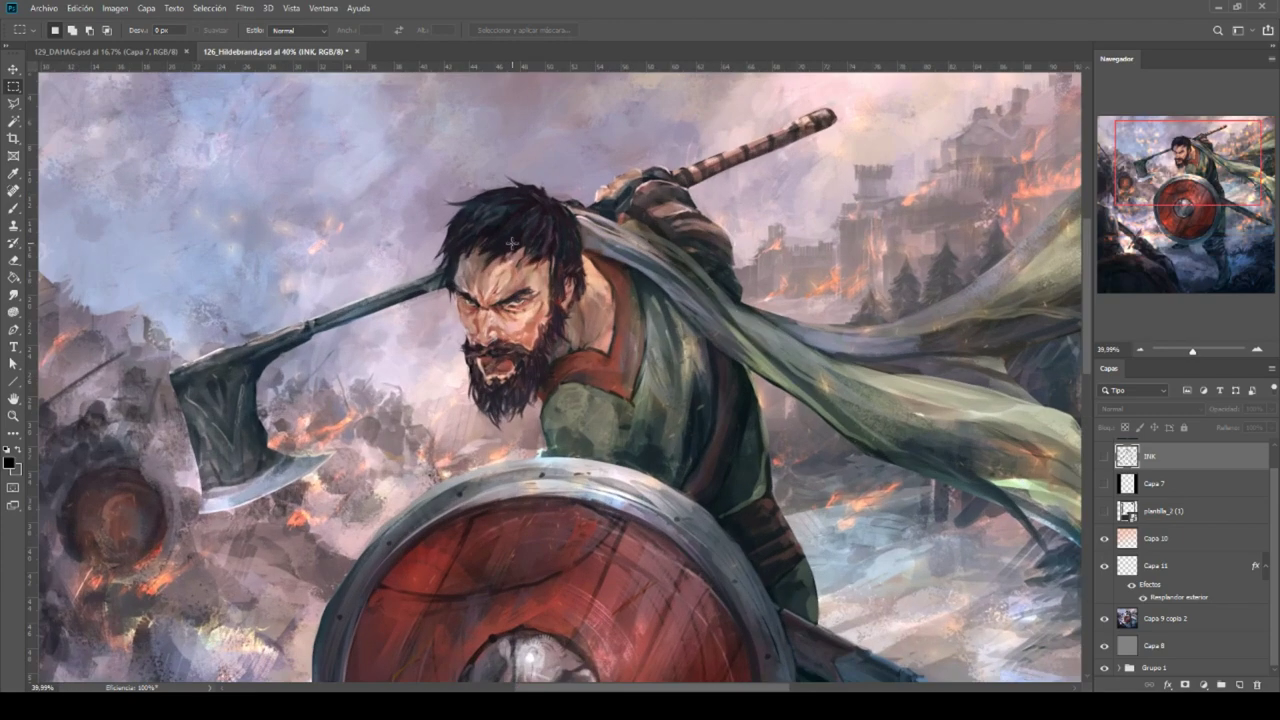
pyautogui.scroll(-3, 645, 360)
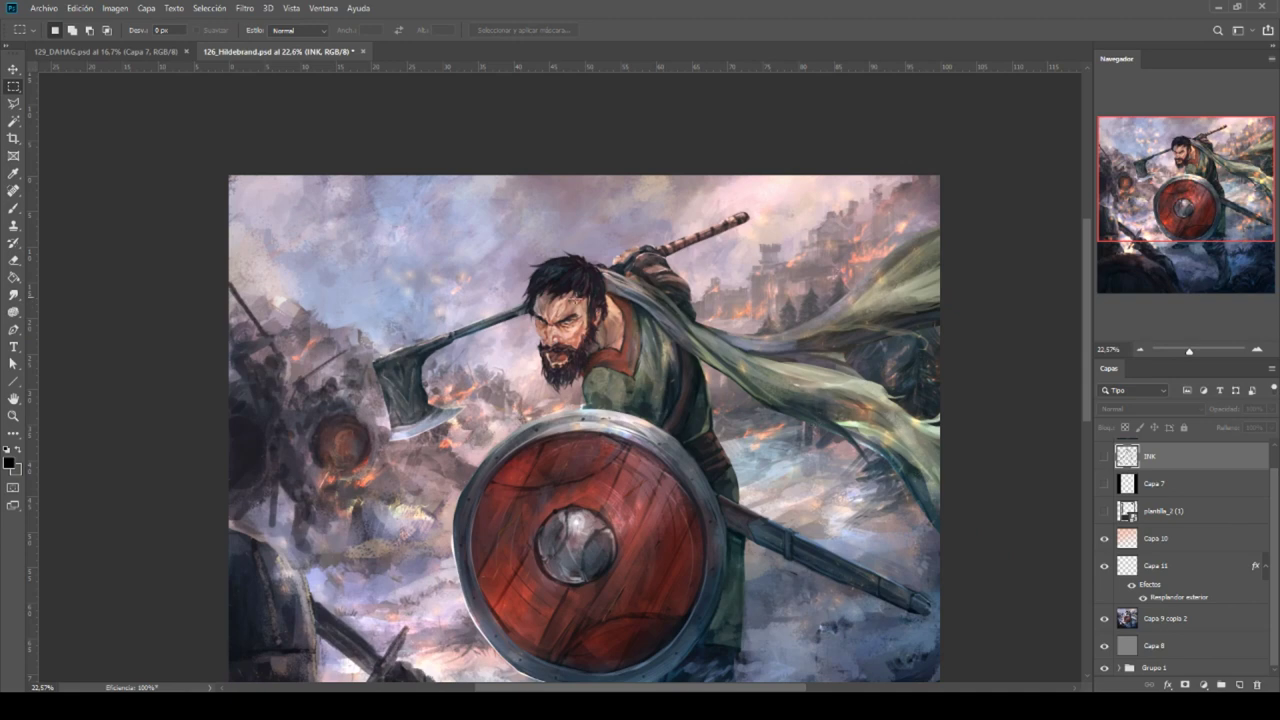
pyautogui.scroll(-1, 640, 375)
pyautogui.scroll(1, 619, 391)
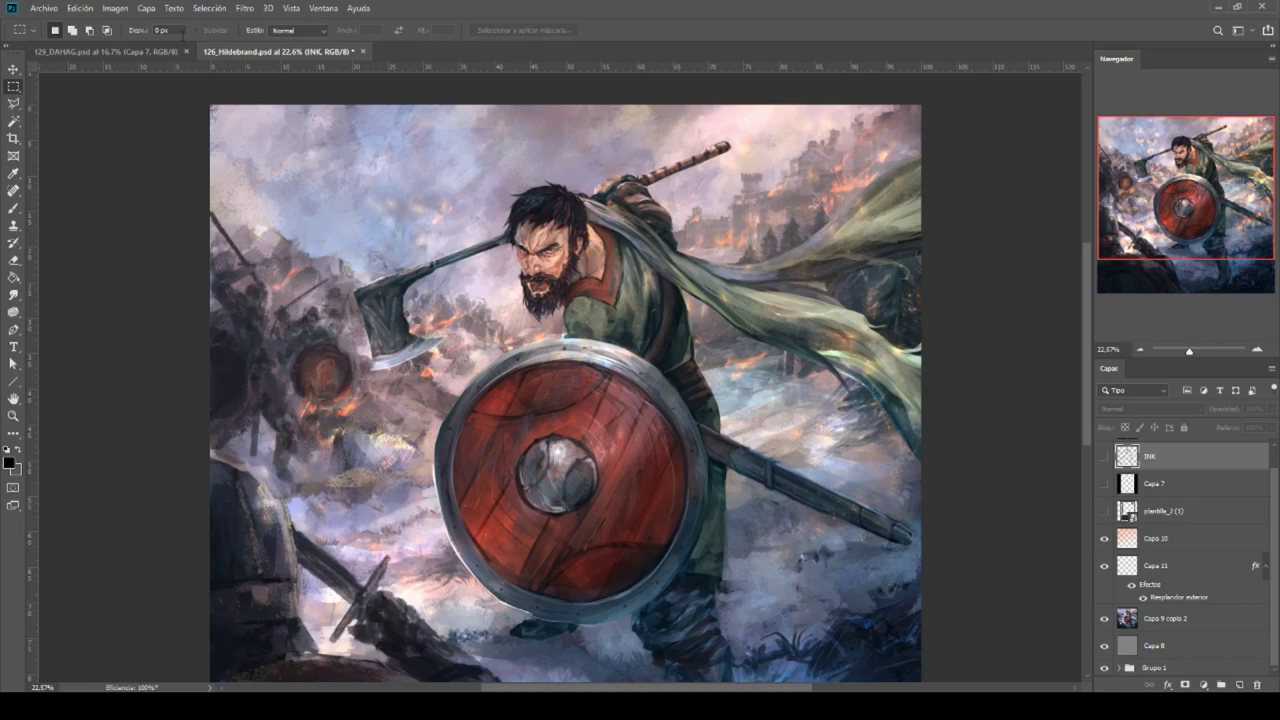
# Open the Hildebrand concept sheet Sin título-1.jpg and examine sketches 1 and 2 up close.
pyautogui.click(42, 8)
pyautogui.click(70, 40)
pyautogui.doubleClick(296, 120)
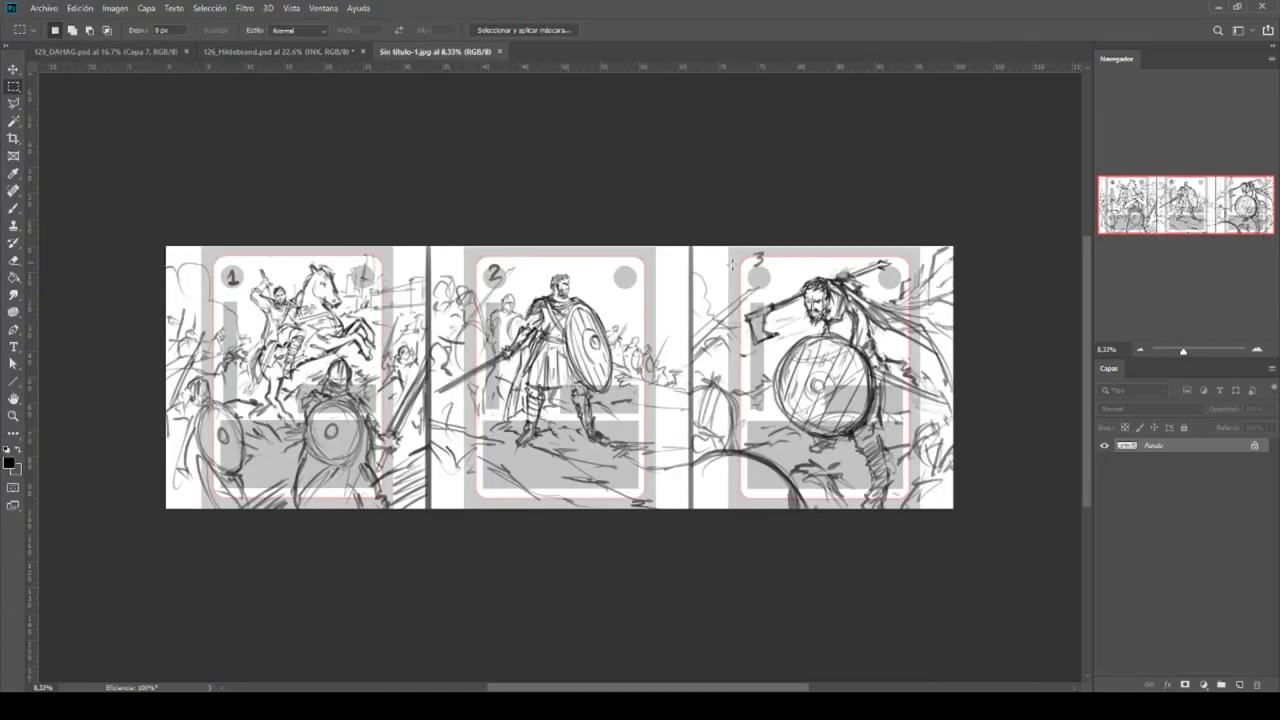
pyautogui.scroll(3, 731, 263)
pyautogui.scroll(-2, 731, 263)
pyautogui.scroll(1, 873, 362)
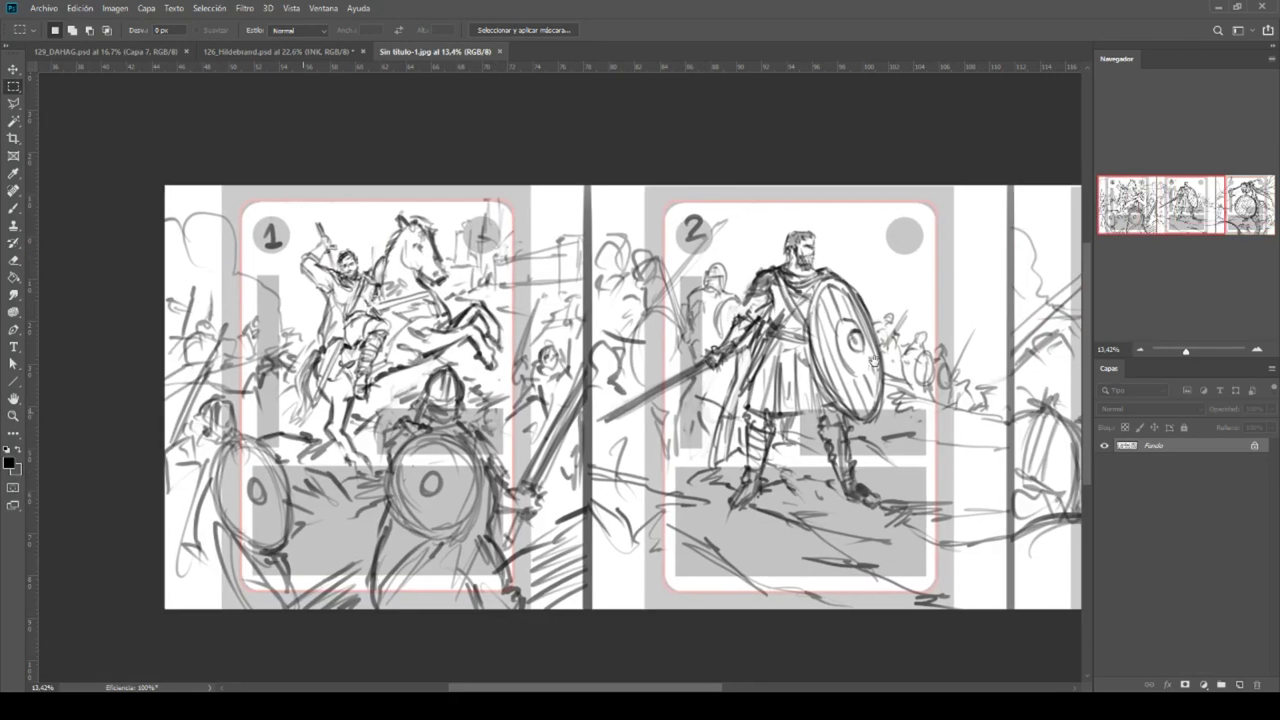
pyautogui.hscroll(1, 873, 362)
pyautogui.scroll(1, 338, 262)
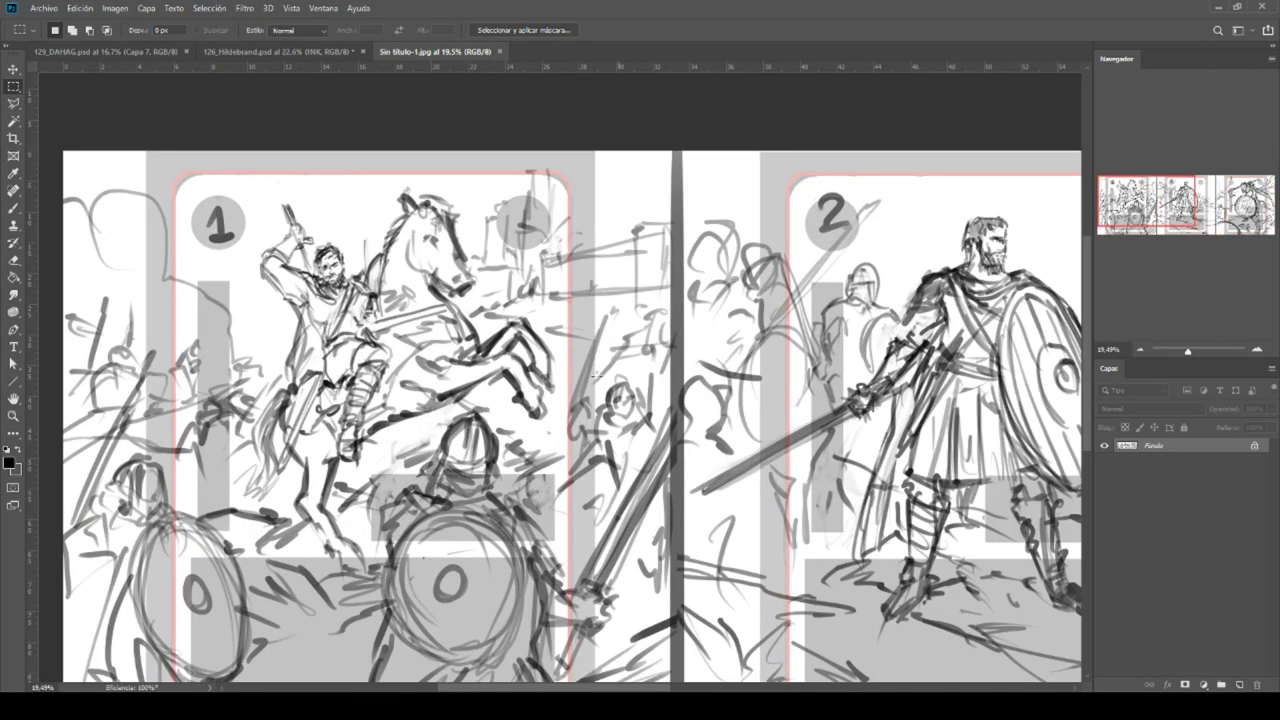
# Examine sketch 3 of the warrior with axe and round shield, then close the concept sheet.
pyautogui.scroll(-2, 705, 377)
pyautogui.hscroll(3, 449, 319)
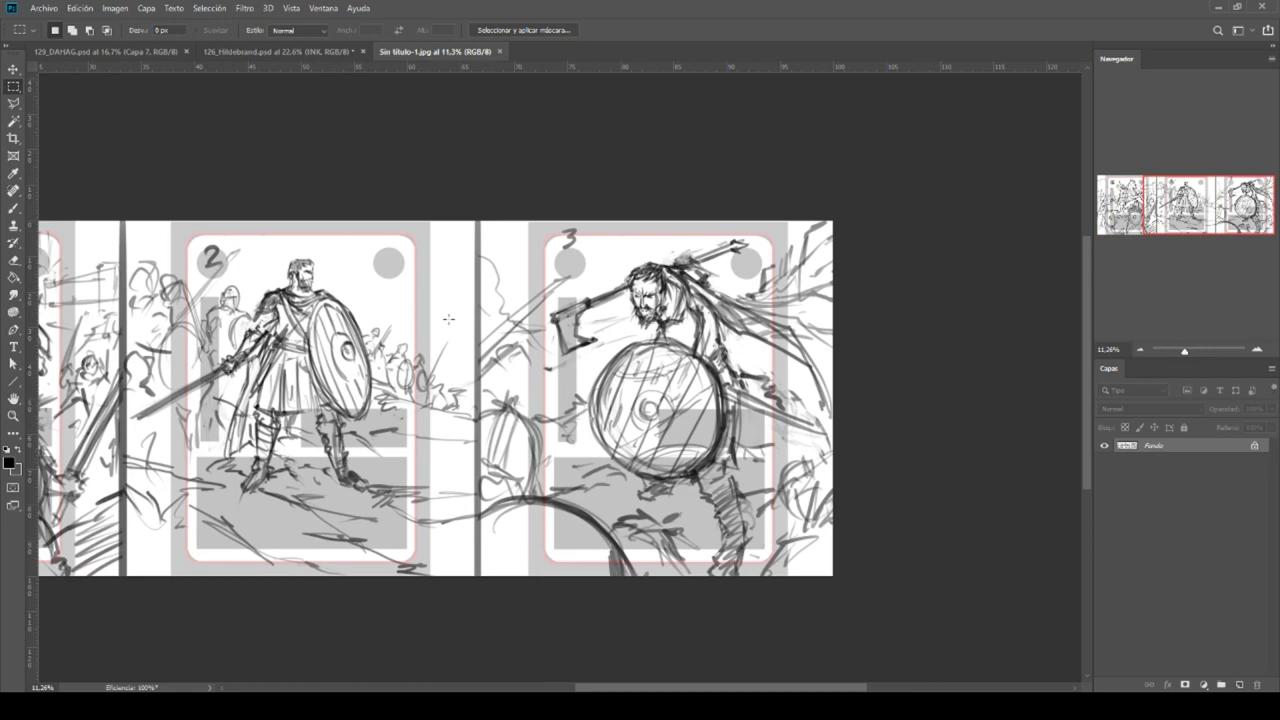
pyautogui.scroll(3, 562, 305)
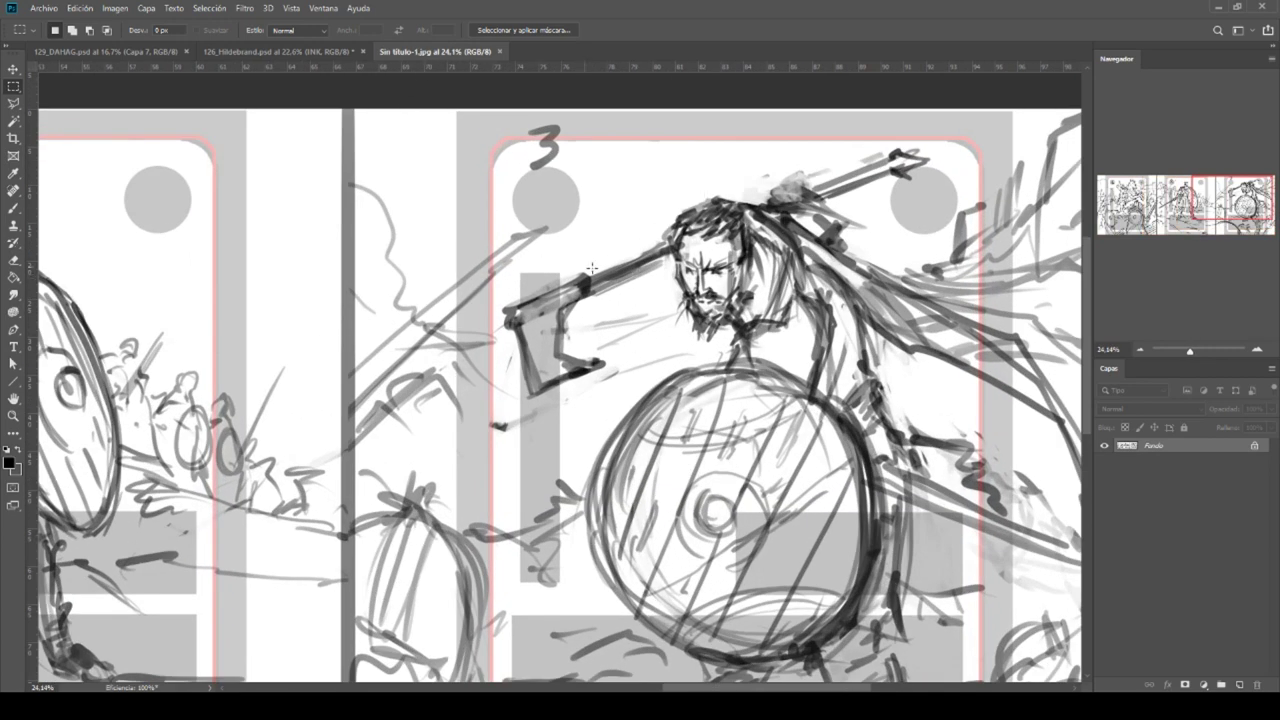
pyautogui.click(499, 51)
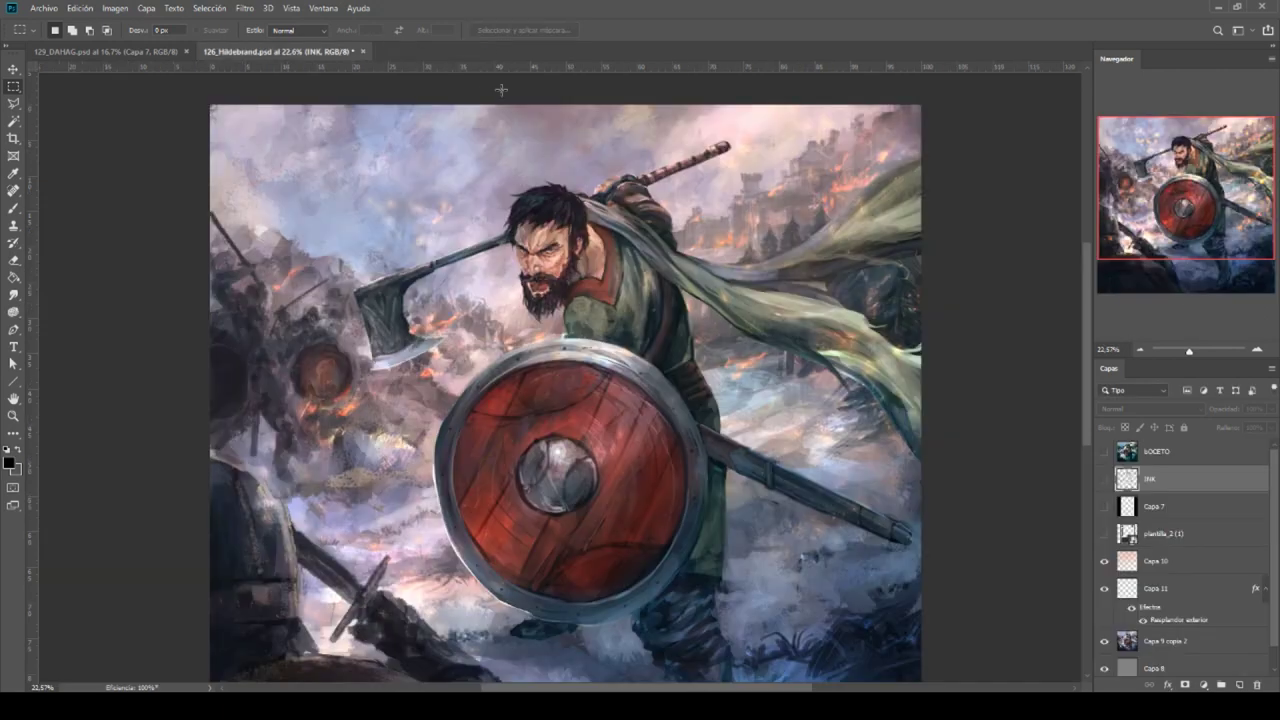
# Inspect the warrior's face, beard and green tunic up close in the Hildebrand painting, then the whole composition.
pyautogui.scroll(-1, 712, 470)
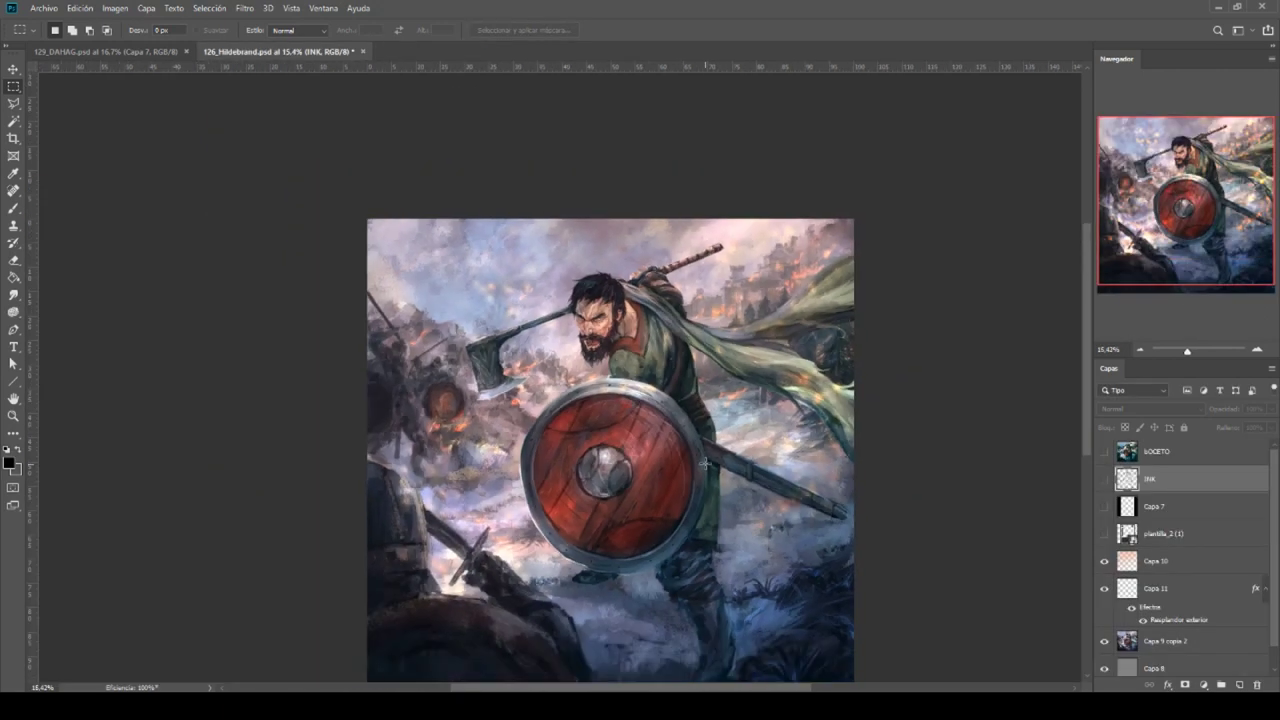
pyautogui.scroll(1, 704, 452)
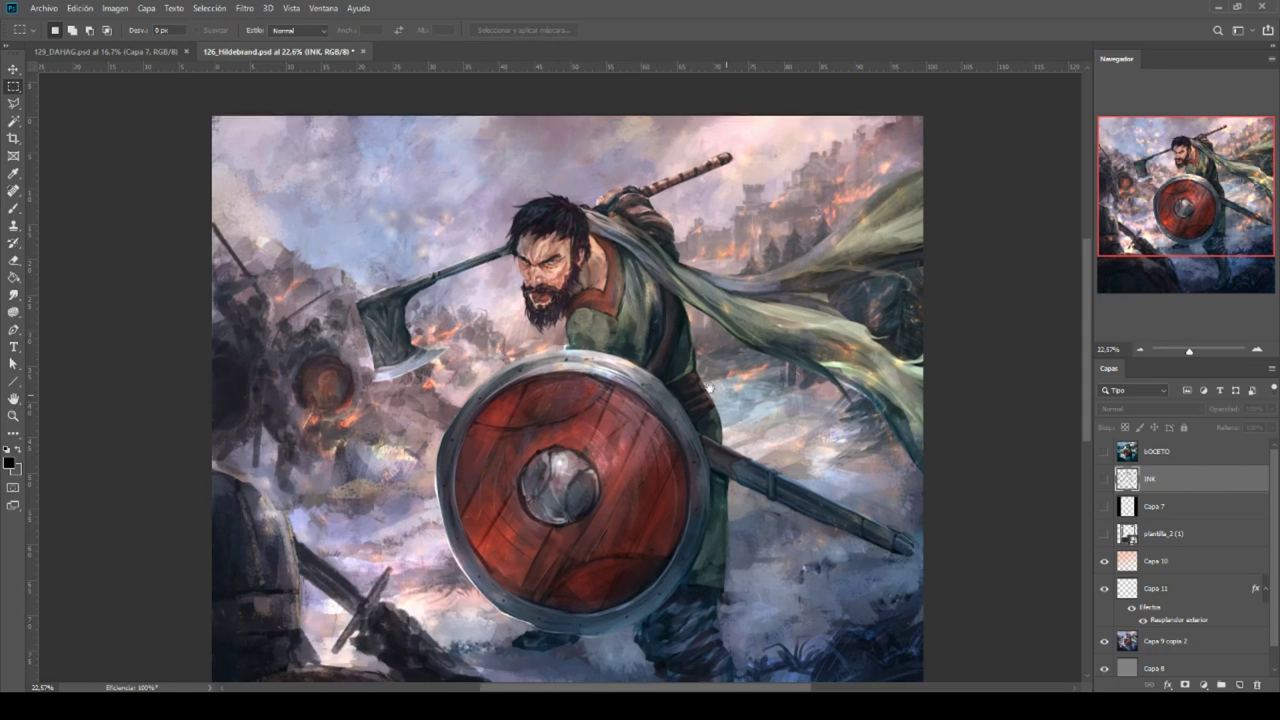
pyautogui.moveTo(724, 395); pyautogui.dragTo(629, 317)
pyautogui.moveTo(508, 352); pyautogui.dragTo(556, 358)
pyautogui.moveTo(603, 319); pyautogui.dragTo(570, 228)
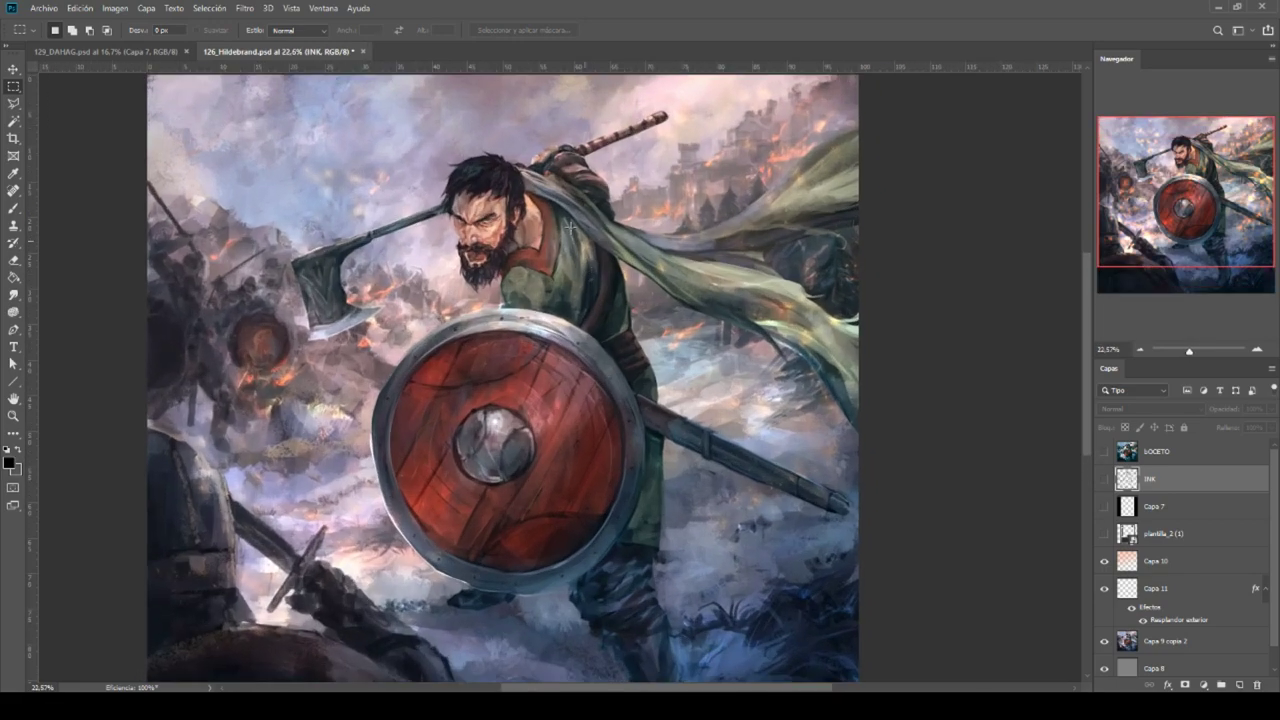
pyautogui.scroll(6, 570, 228)
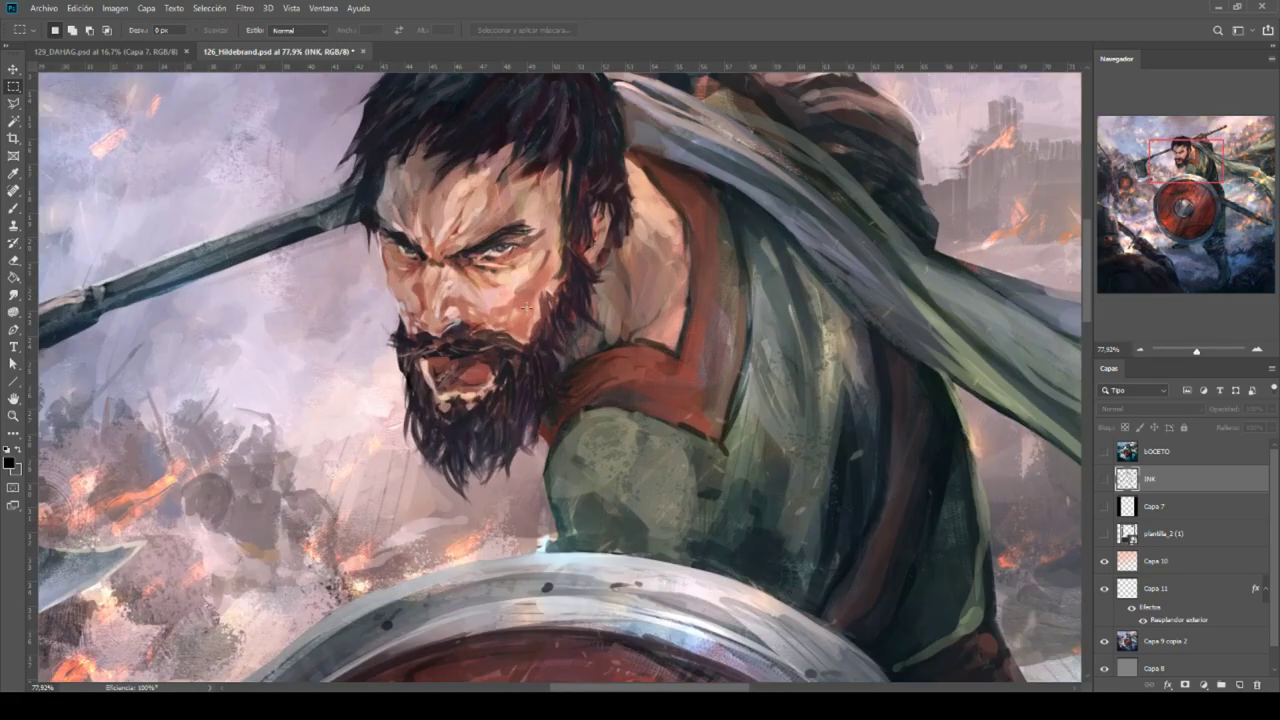
pyautogui.scroll(-4, 524, 307)
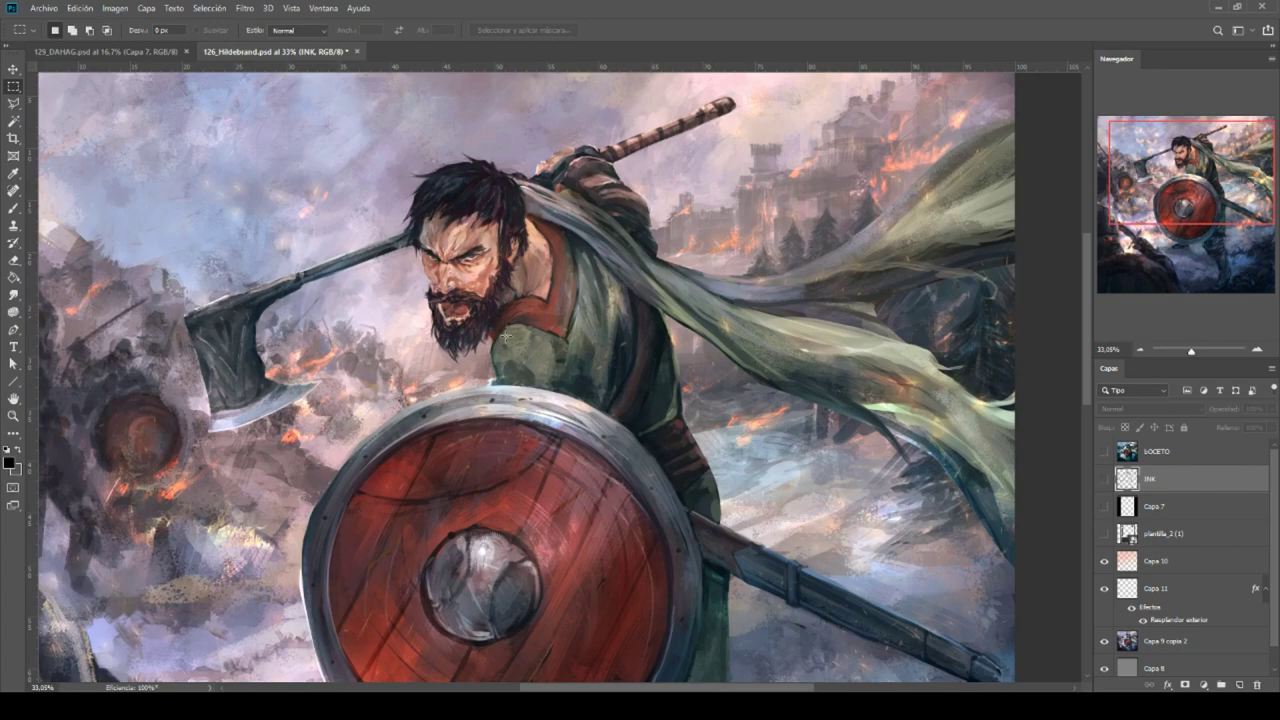
pyautogui.scroll(-2, 446, 245)
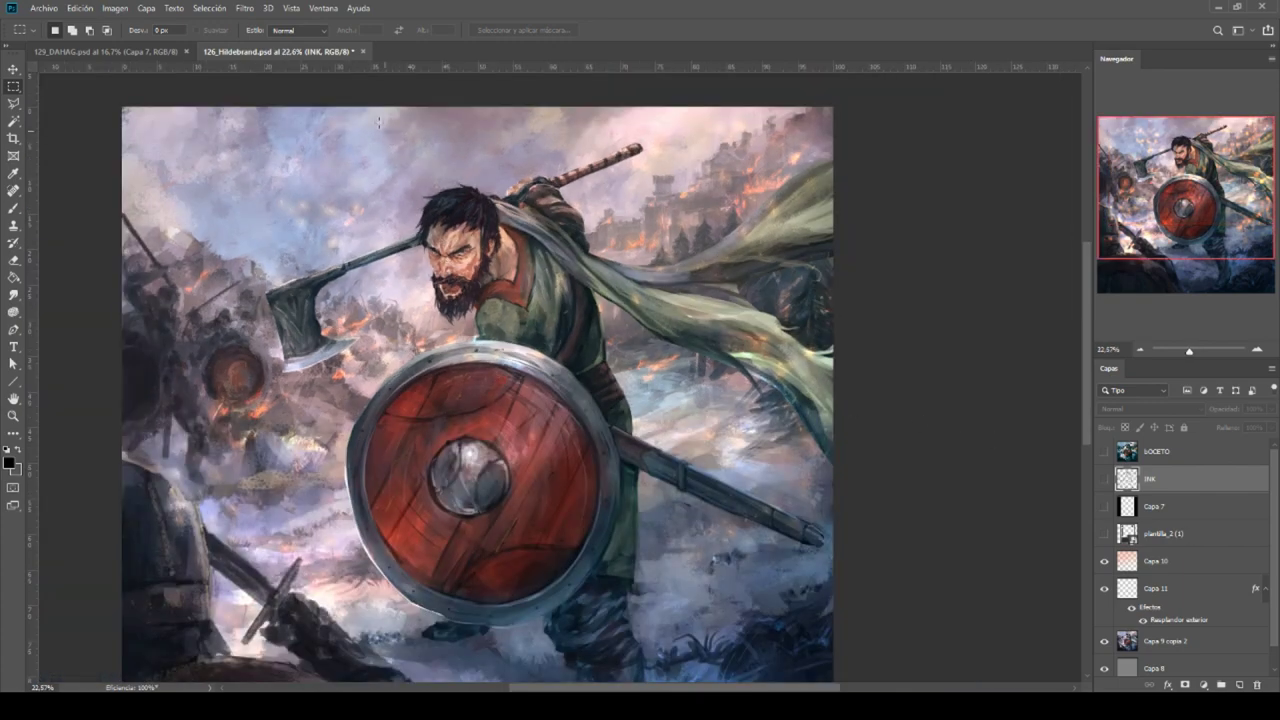
# Close 126_Hildebrand.psd without saving its changes and return to the 129_DAHAG.psd painting.
pyautogui.click(363, 52)
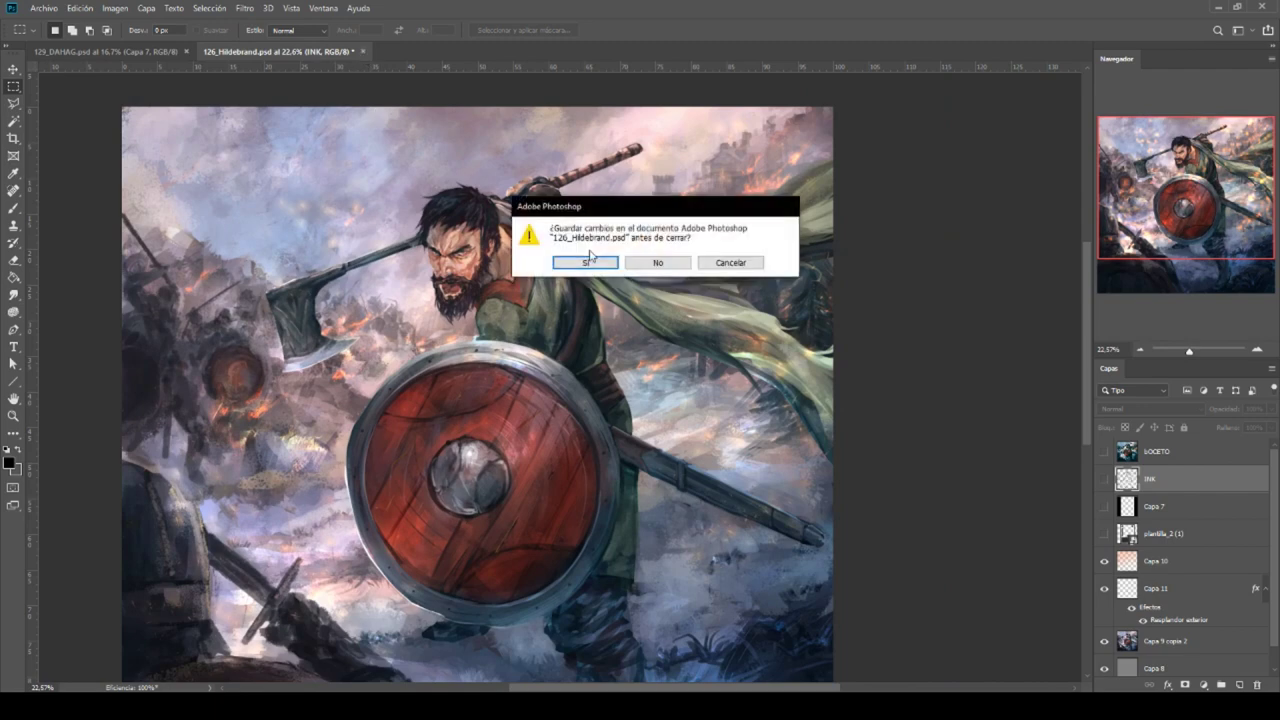
pyautogui.click(659, 263)
pyautogui.scroll(1, 648, 236)
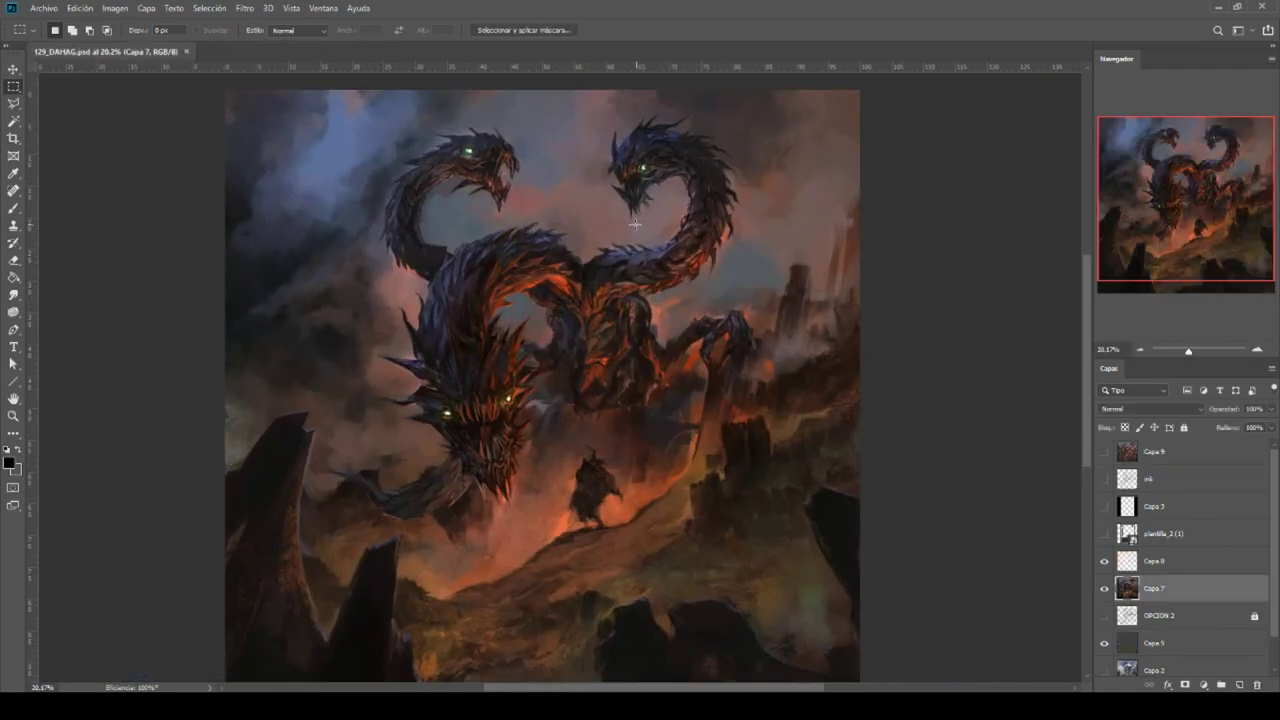
# Examine the three-headed dragon and the small warrior silhouette in the Dahag painting, then the full scene.
pyautogui.moveTo(686, 278); pyautogui.dragTo(617, 291)
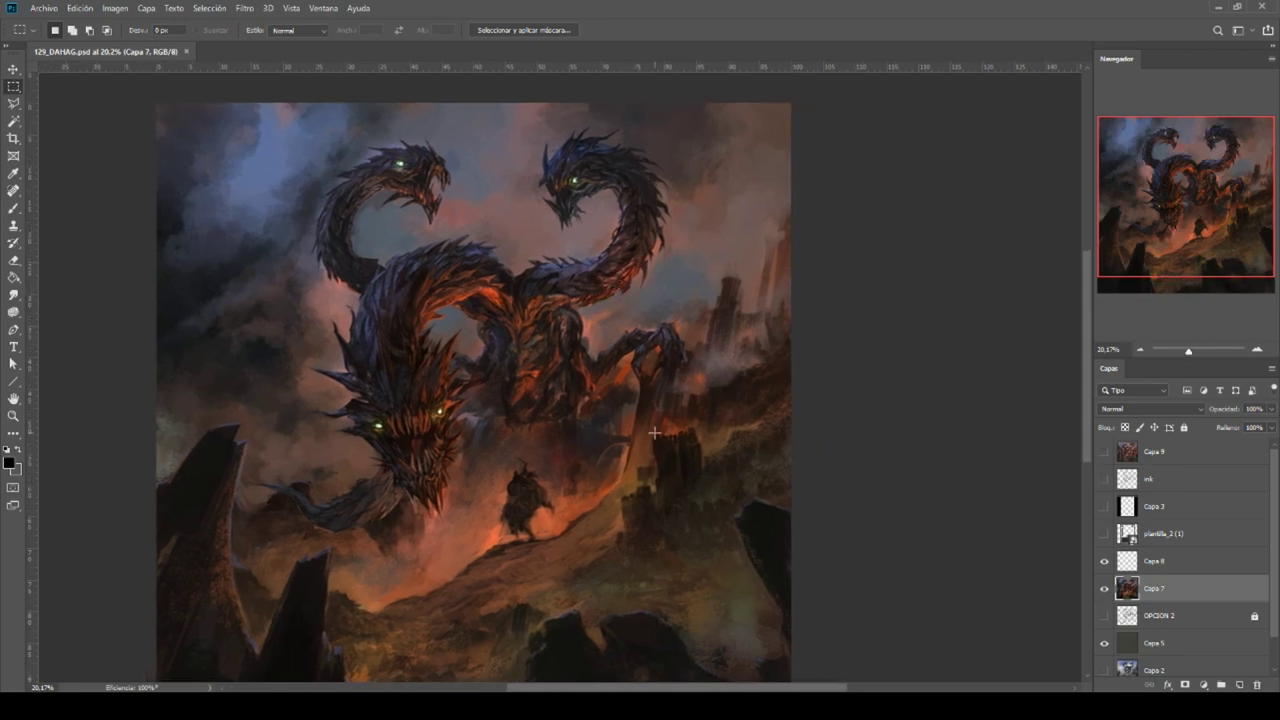
pyautogui.scroll(6, 562, 533)
pyautogui.scroll(-3, 457, 457)
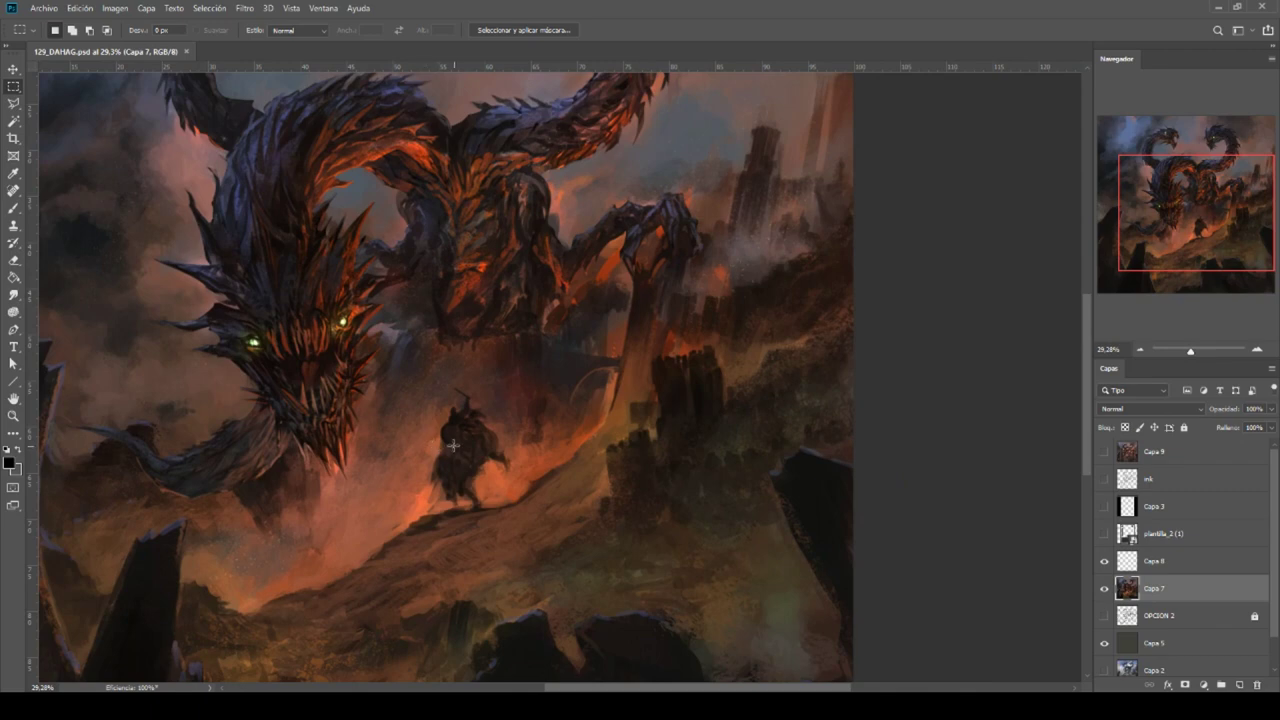
pyautogui.scroll(-2, 440, 343)
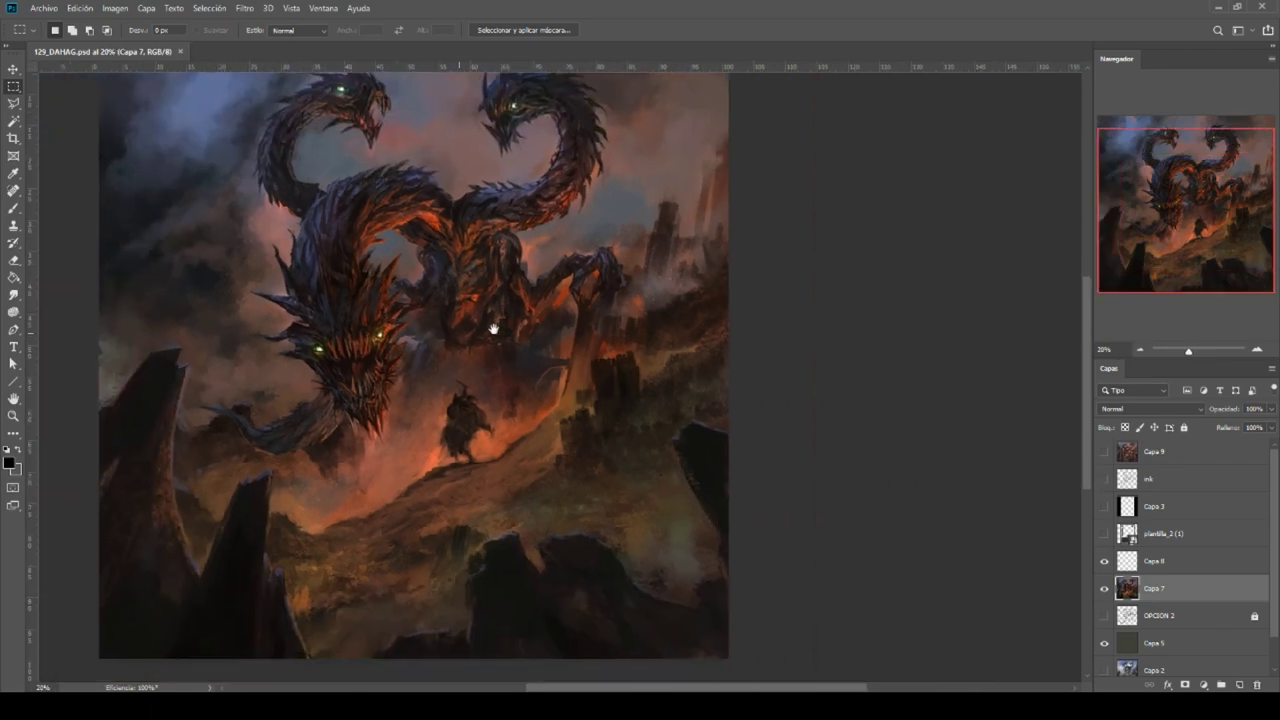
pyautogui.moveTo(457, 329); pyautogui.dragTo(580, 322)
# Open the finished card Dahag.jpg from the Invasion oscura folder, view it and close it.
pyautogui.click(44, 8)
pyautogui.click(50, 35)
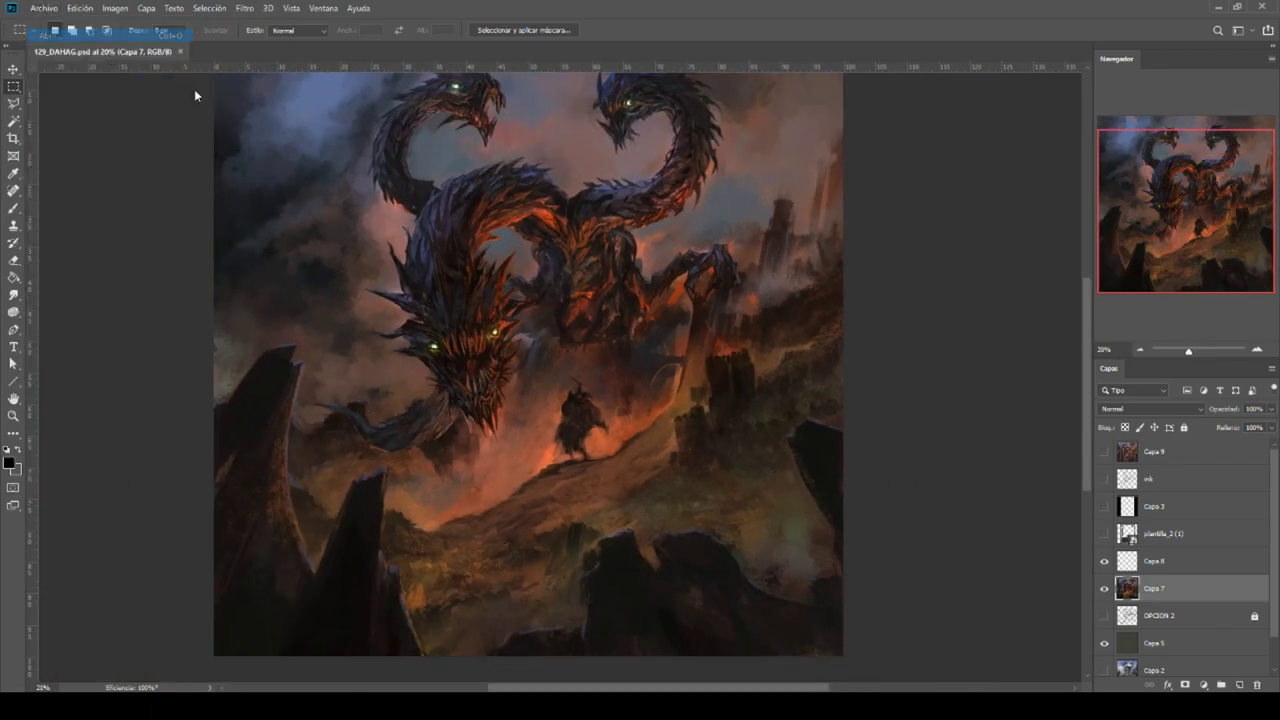
pyautogui.click(216, 33)
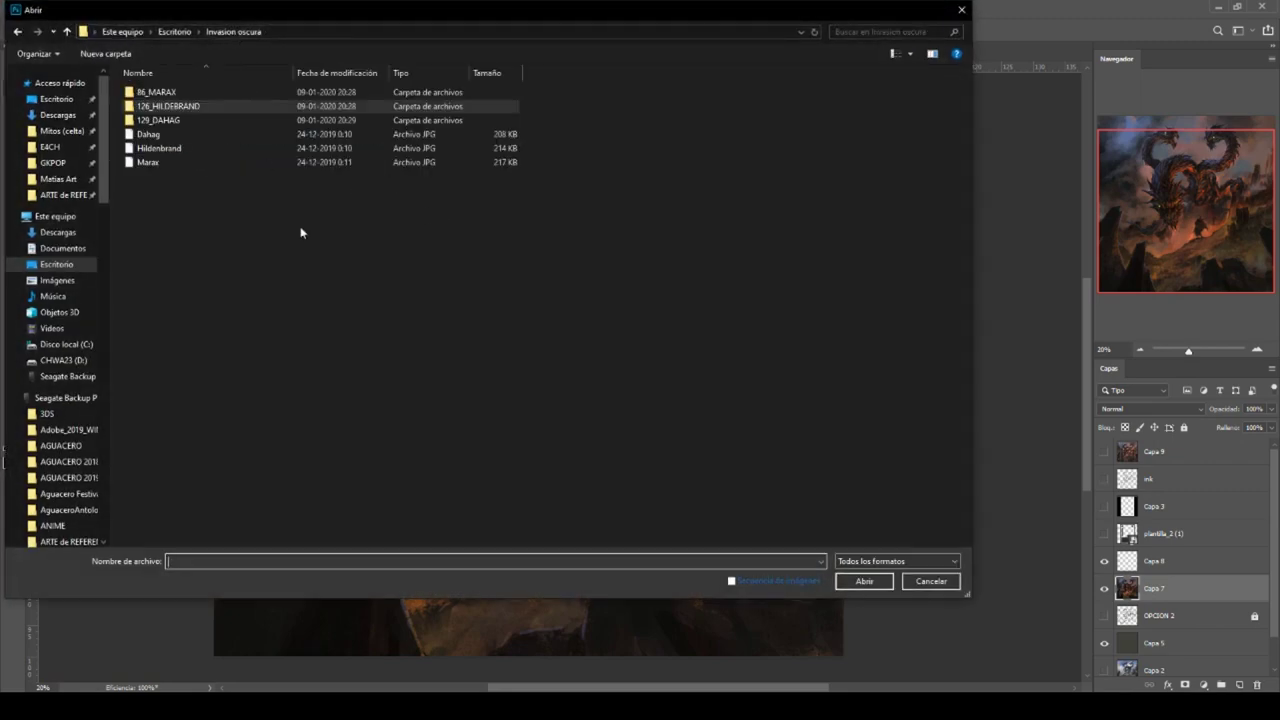
pyautogui.click(158, 136)
pyautogui.doubleClick(158, 136)
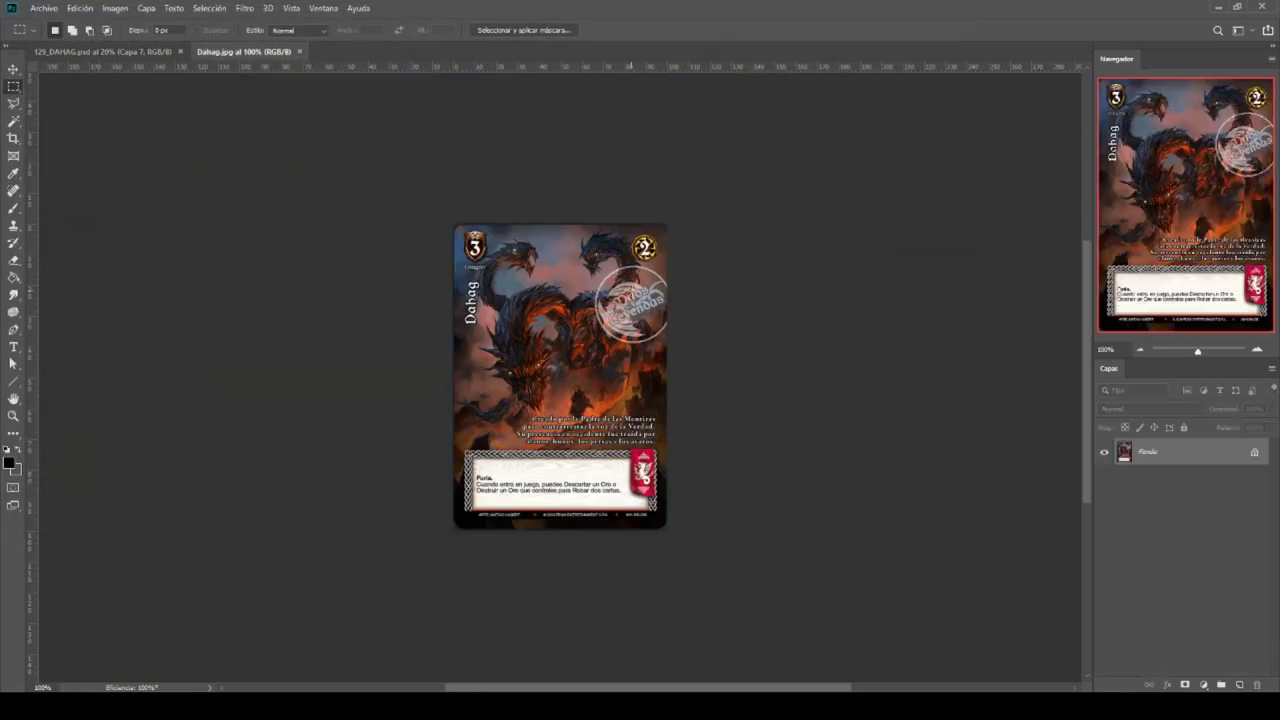
pyautogui.click(299, 51)
# Open the concept sheet Sin título-1.jpg from the 129_DAHAG folder.
pyautogui.click(44, 8)
pyautogui.click(50, 35)
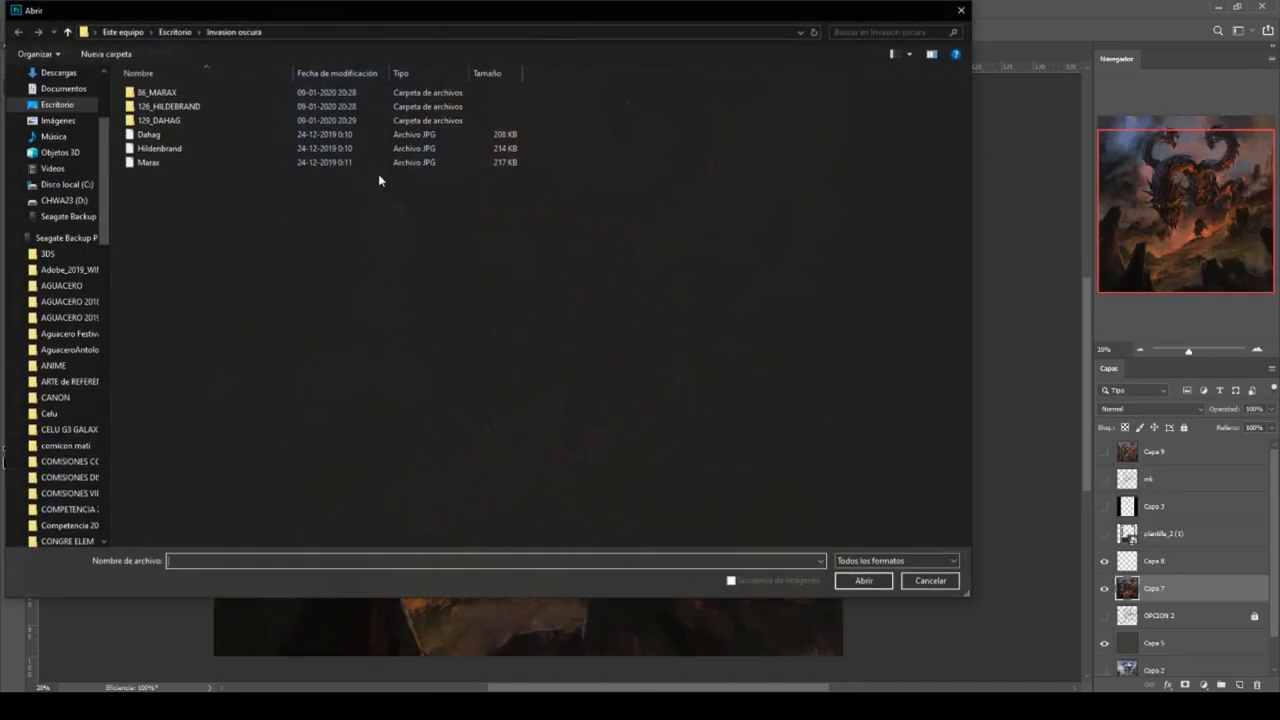
pyautogui.doubleClick(160, 119)
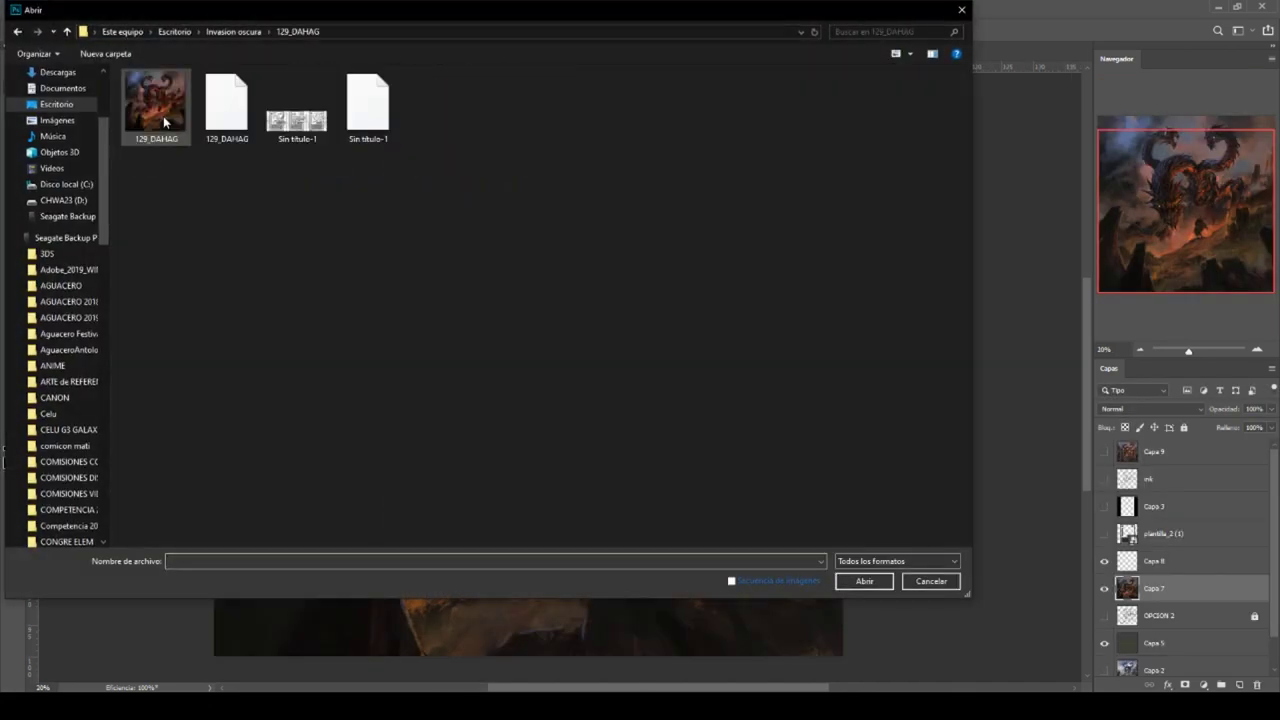
pyautogui.doubleClick(303, 125)
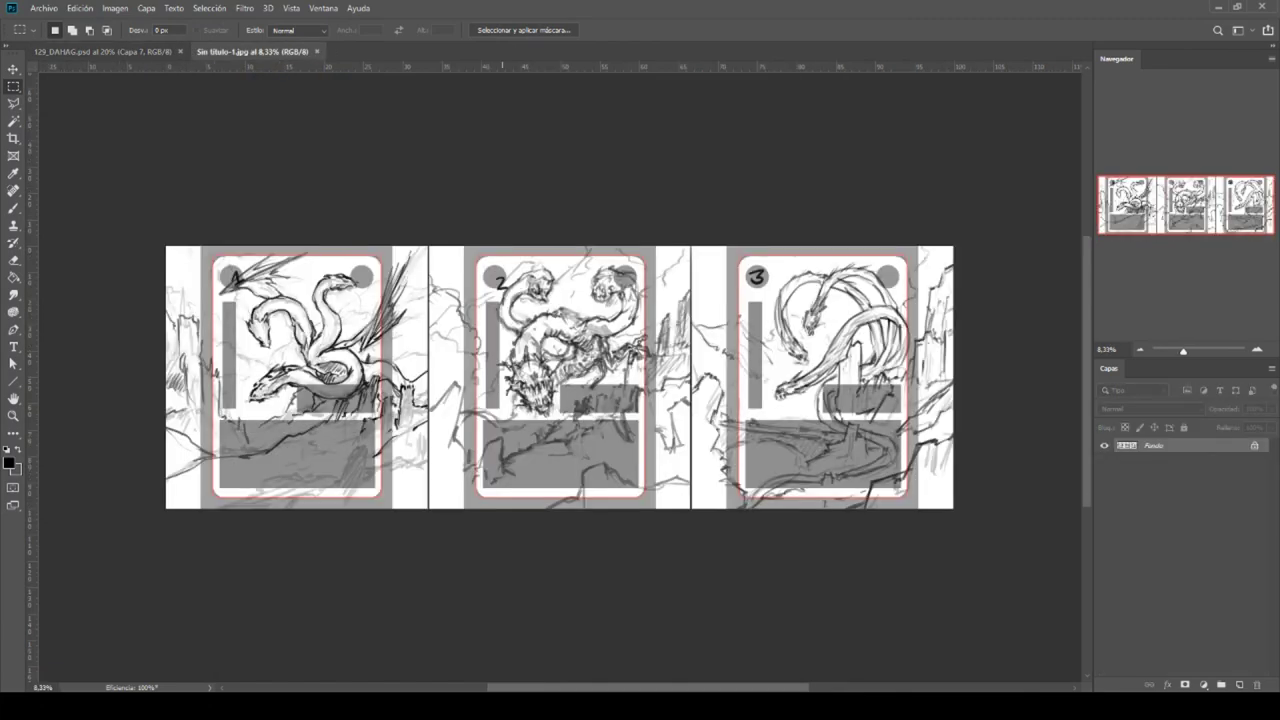
# Examine the three numbered Dahag concept sketches up close, from sketch 1 through sketch 3.
pyautogui.scroll(5, 446, 480)
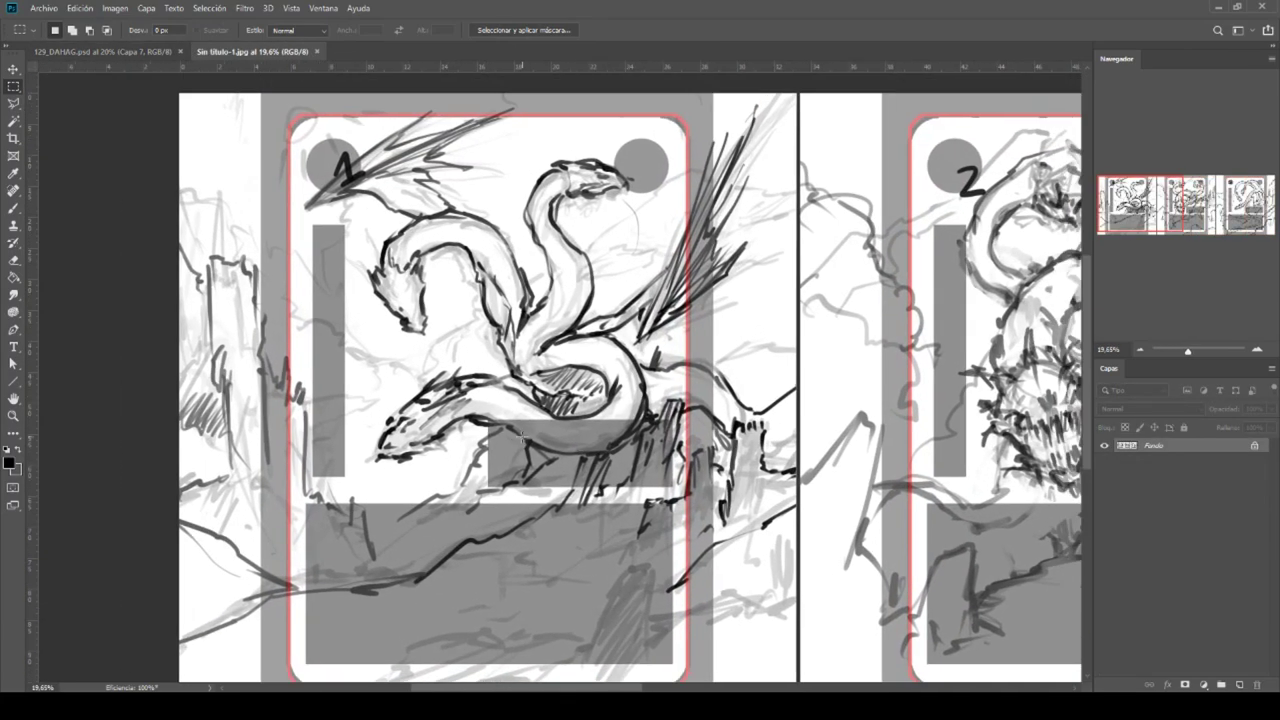
pyautogui.scroll(-1, 522, 436)
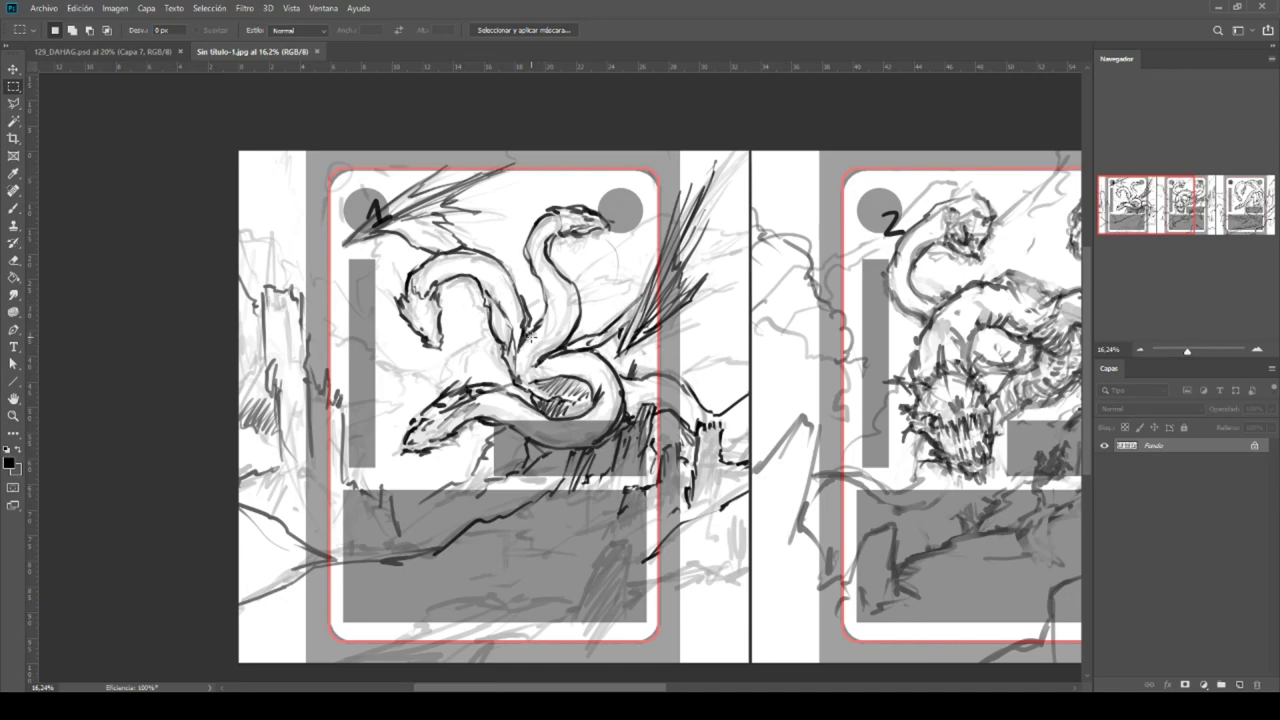
pyautogui.moveTo(611, 344); pyautogui.dragTo(510, 322)
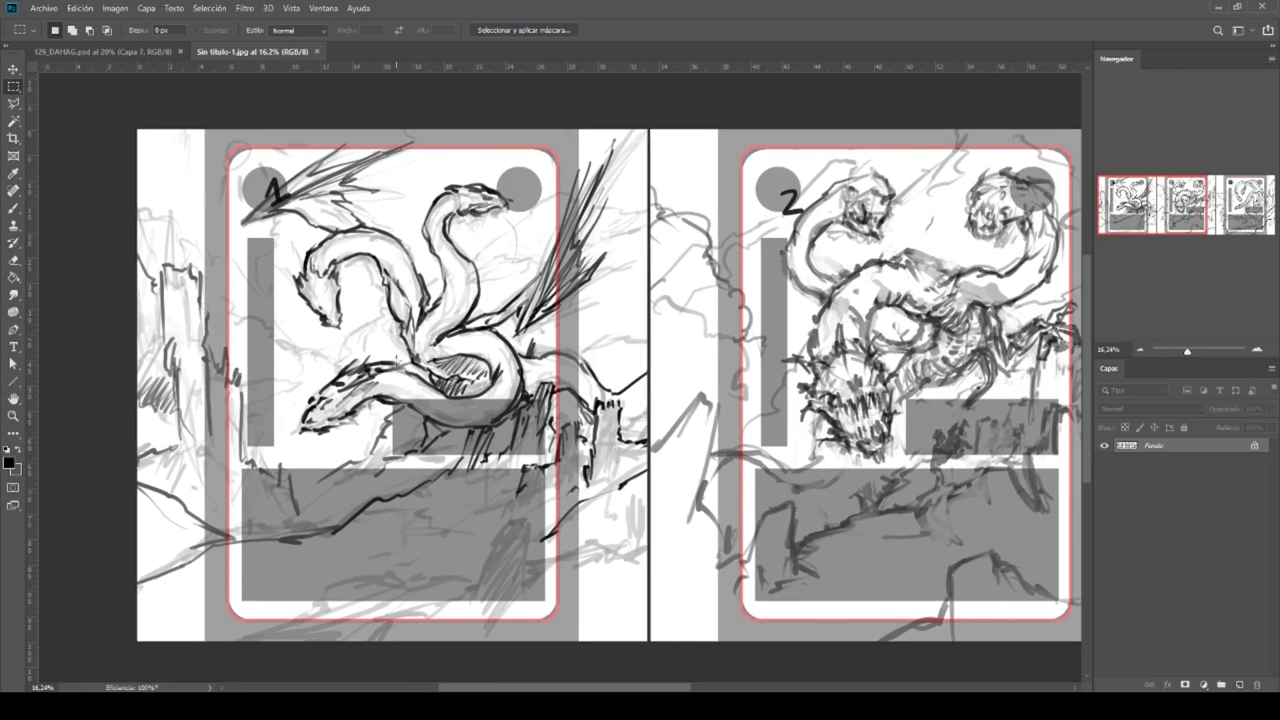
pyautogui.hscroll(10, 715, 349)
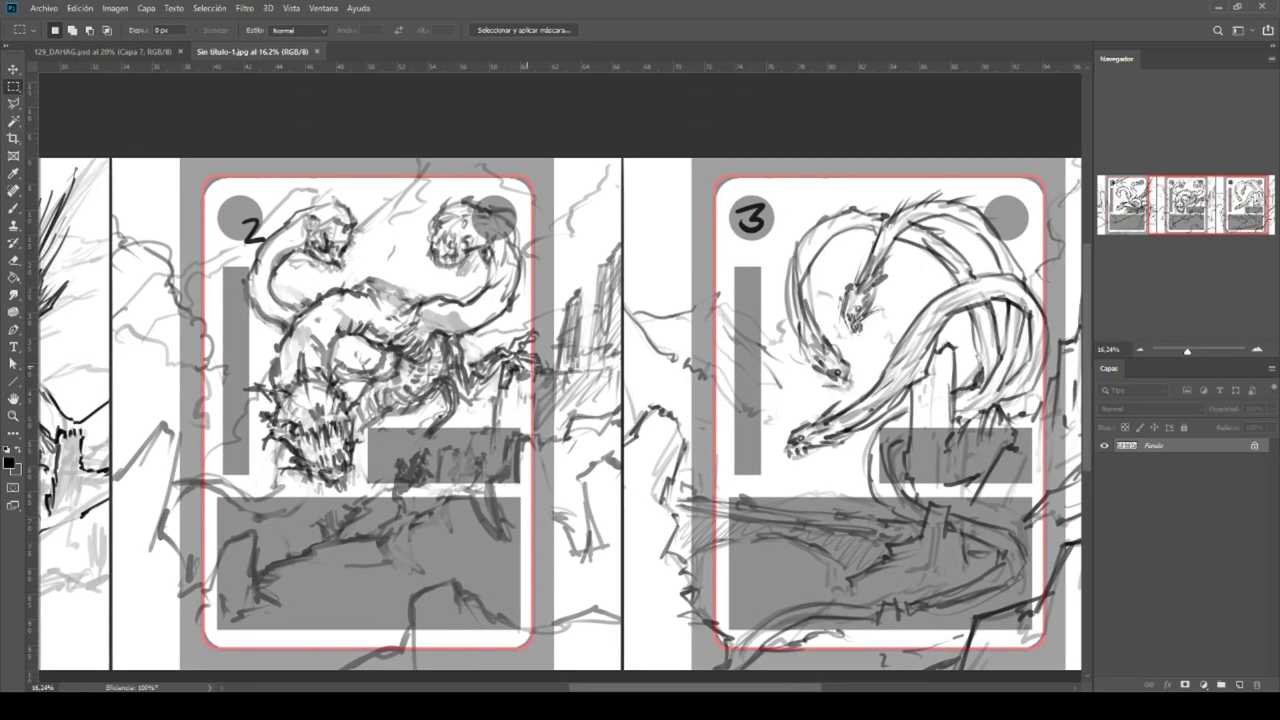
pyautogui.moveTo(682, 370); pyautogui.dragTo(493, 345)
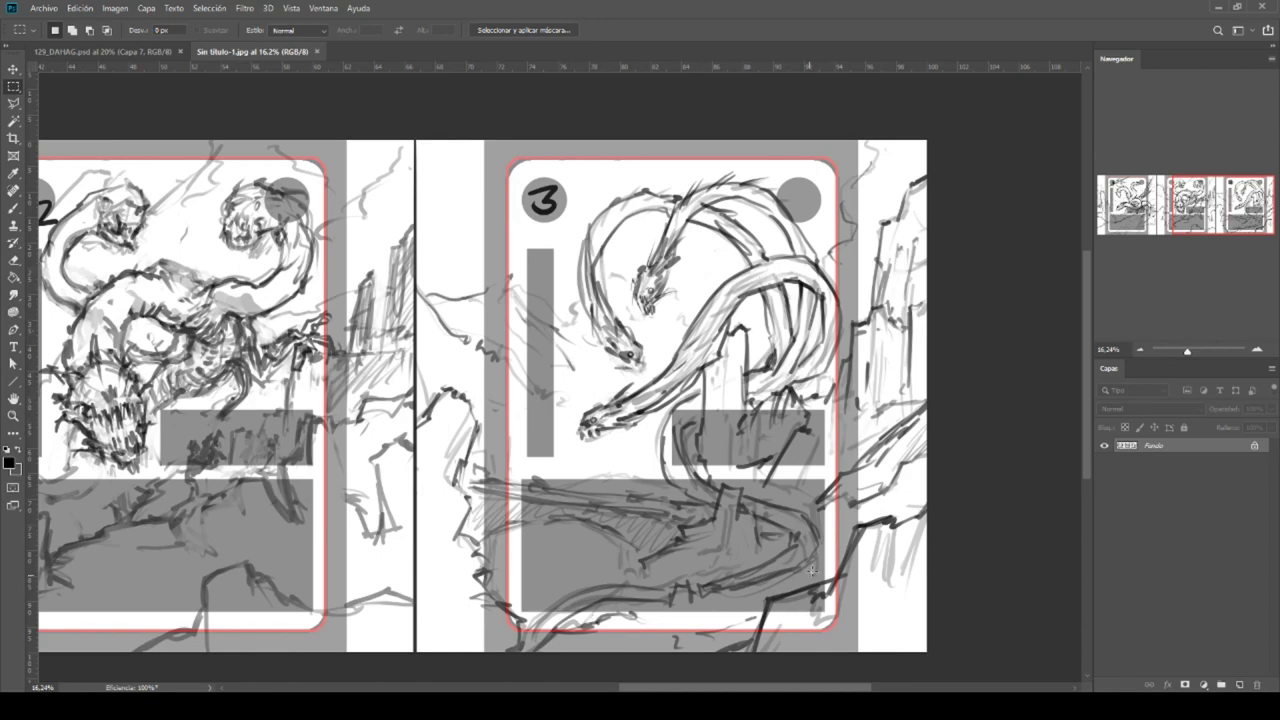
# Review Dahag concept sketch 2 beside sketch 3, then examine the claw gripping the tower in the 129_DAHAG.psd painting.
pyautogui.moveTo(411, 395); pyautogui.dragTo(838, 410)
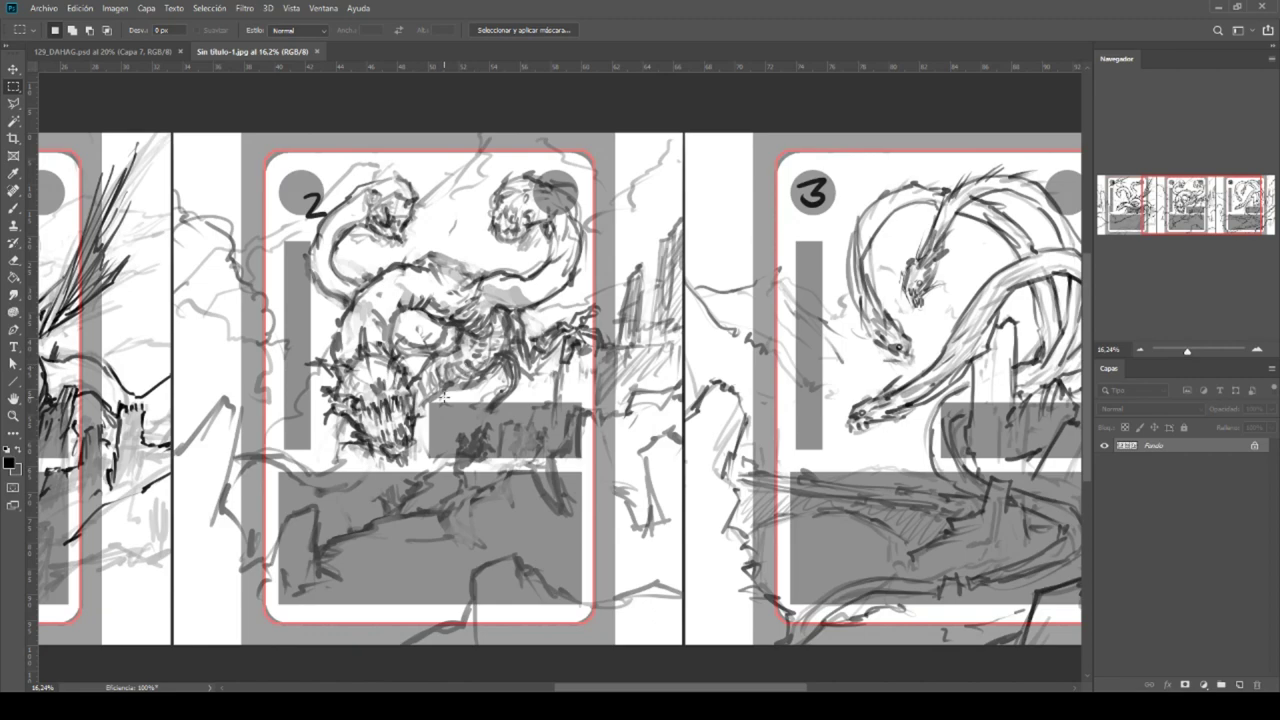
pyautogui.scroll(3, 510, 342)
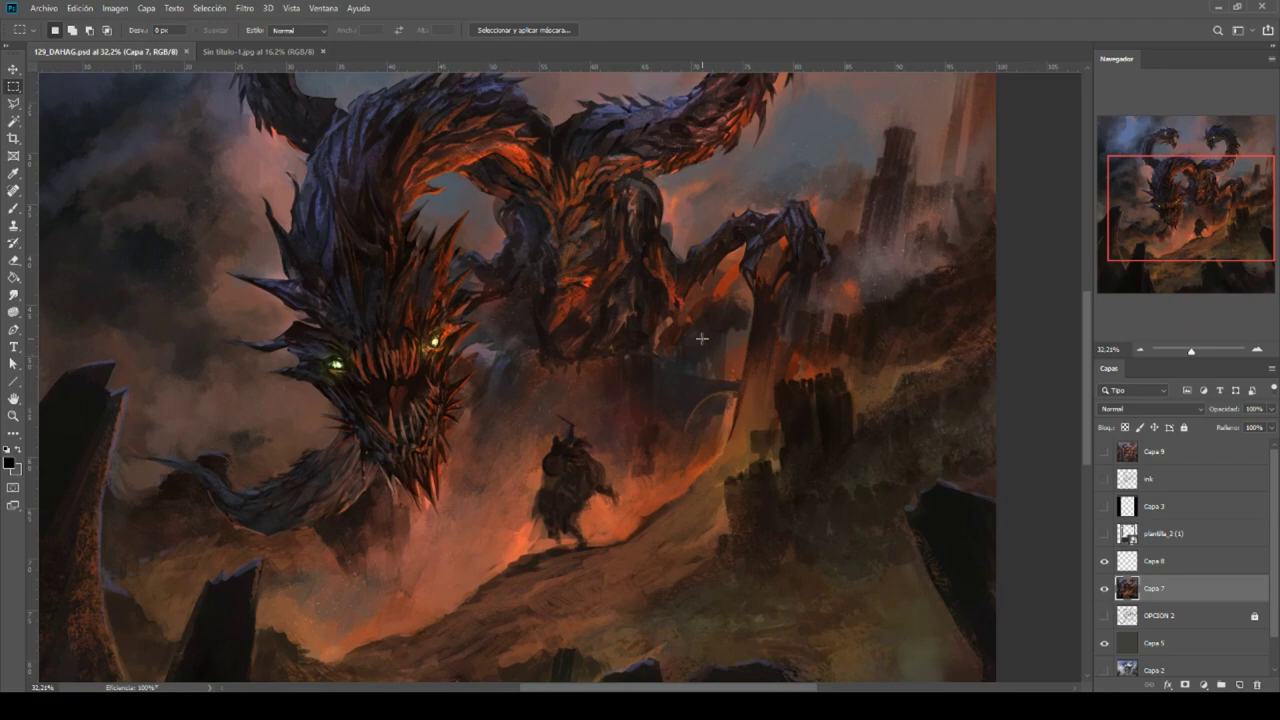
pyautogui.scroll(5, 795, 245)
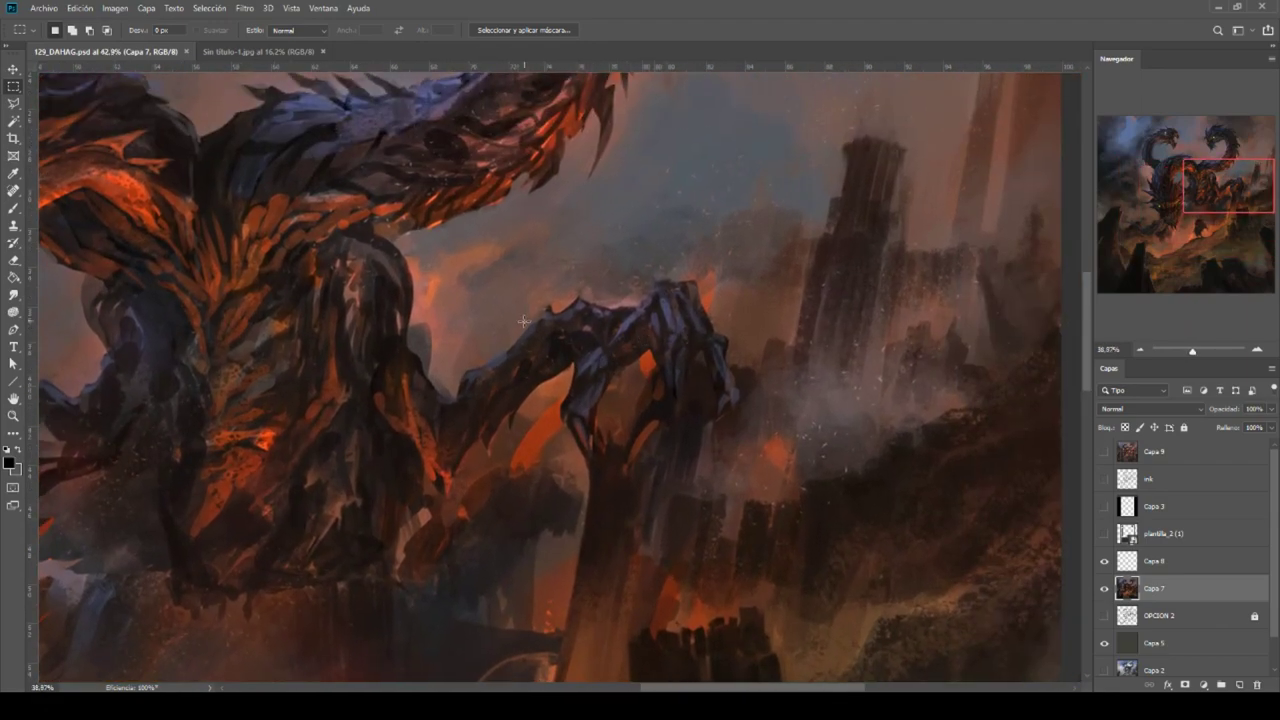
pyautogui.scroll(-5, 630, 345)
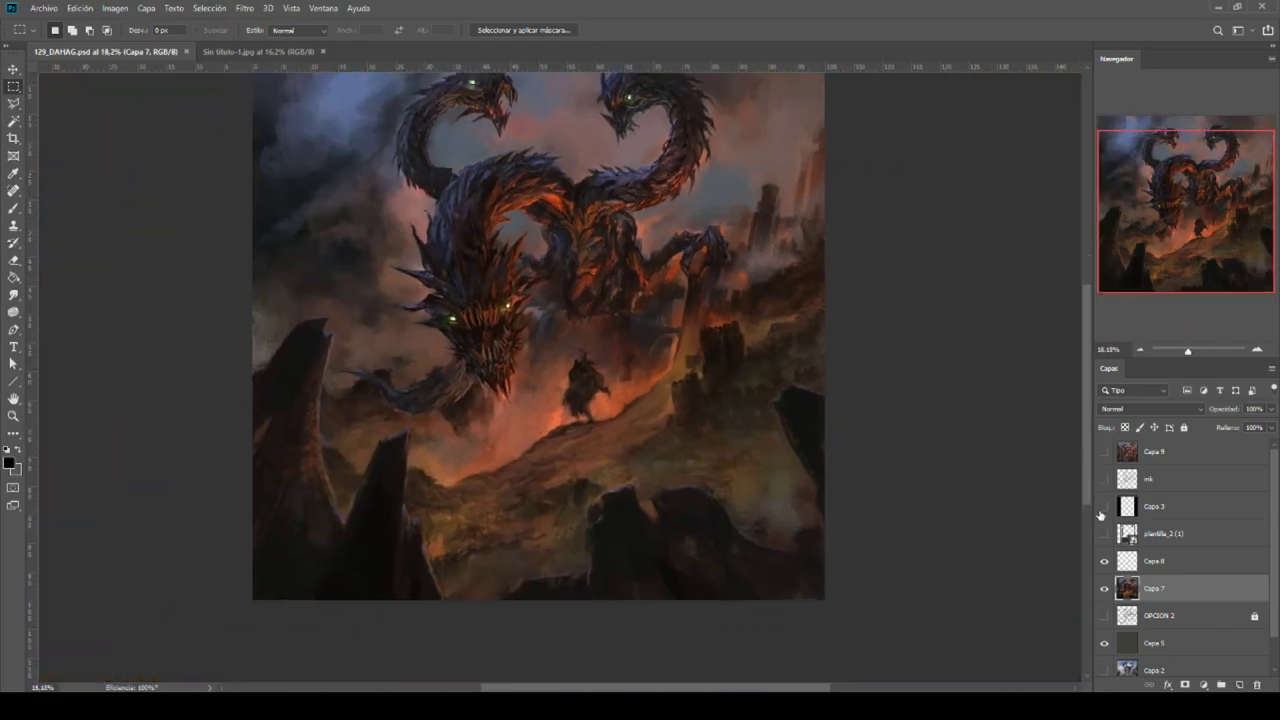
# Isolate the Fondo colour sketch in 129_DAHAG.psd and show the ink line-art layer over it.
pyautogui.keyDown('alt'); pyautogui.click(1104, 643); pyautogui.keyUp('alt')
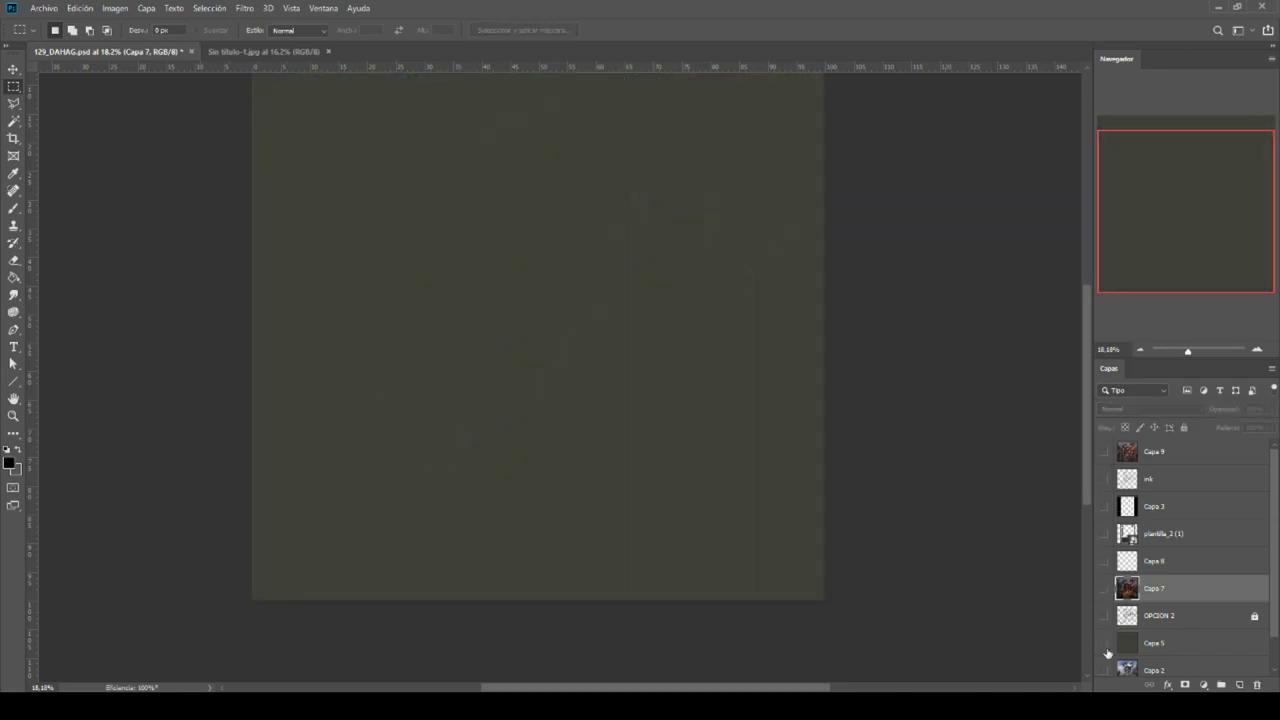
pyautogui.keyDown('alt'); pyautogui.click(1104, 645); pyautogui.keyUp('alt')
pyautogui.scroll(-2, 851, 479)
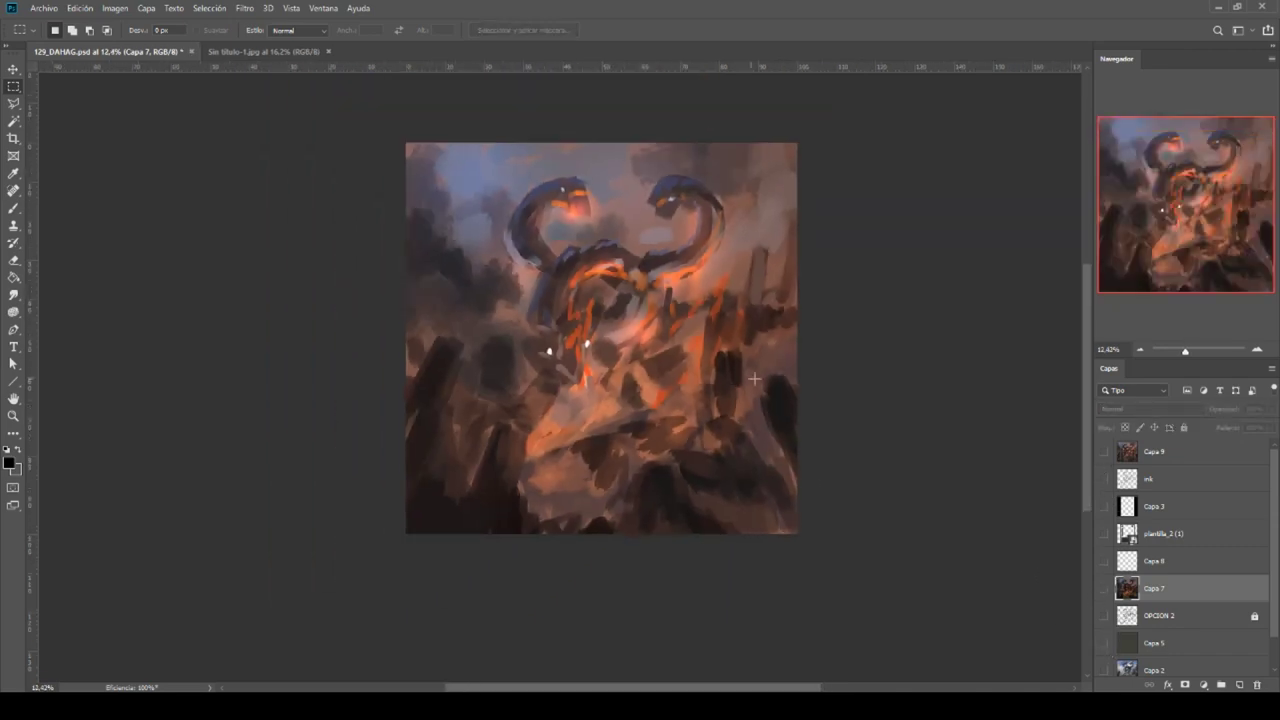
pyautogui.click(1104, 479)
pyautogui.hscroll(5, 588, 340)
pyautogui.scroll(2, 583, 334)
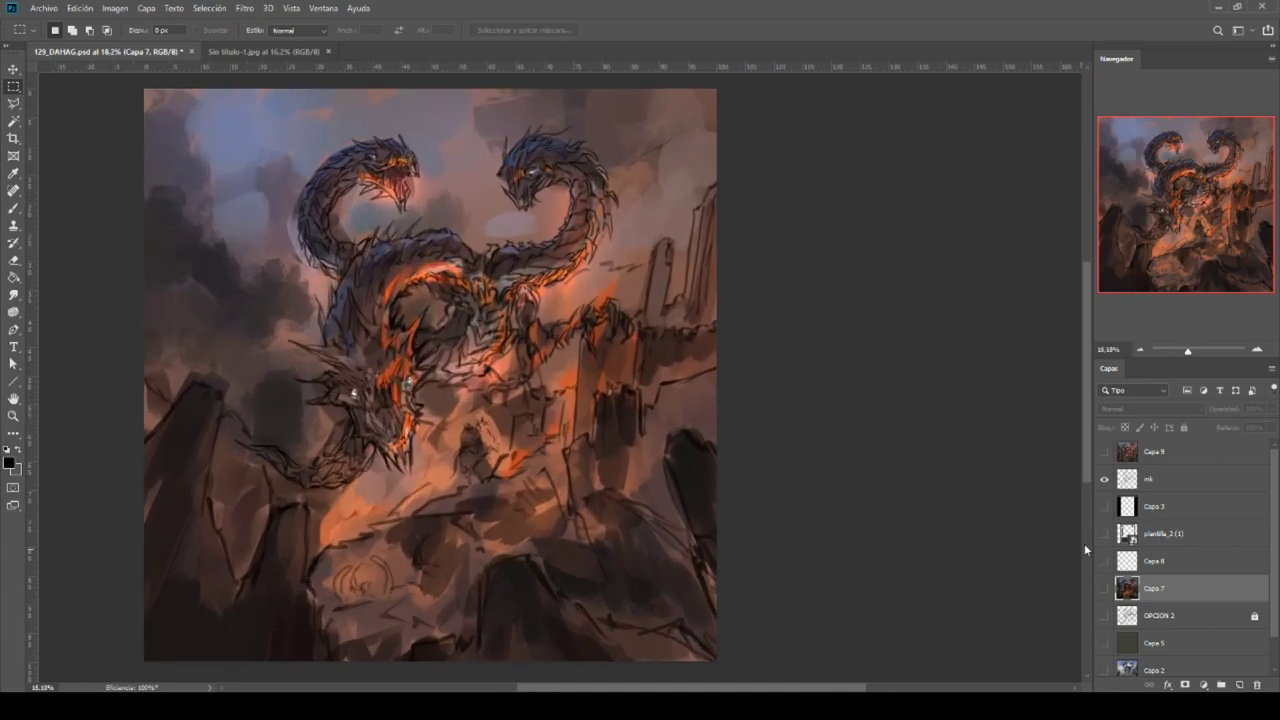
# Compare the blue daylight colour version on Capa 2 with the fiery Fondo version beneath the ink lines, leaving Capa 2 hidden.
pyautogui.scroll(-1, 1124, 570)
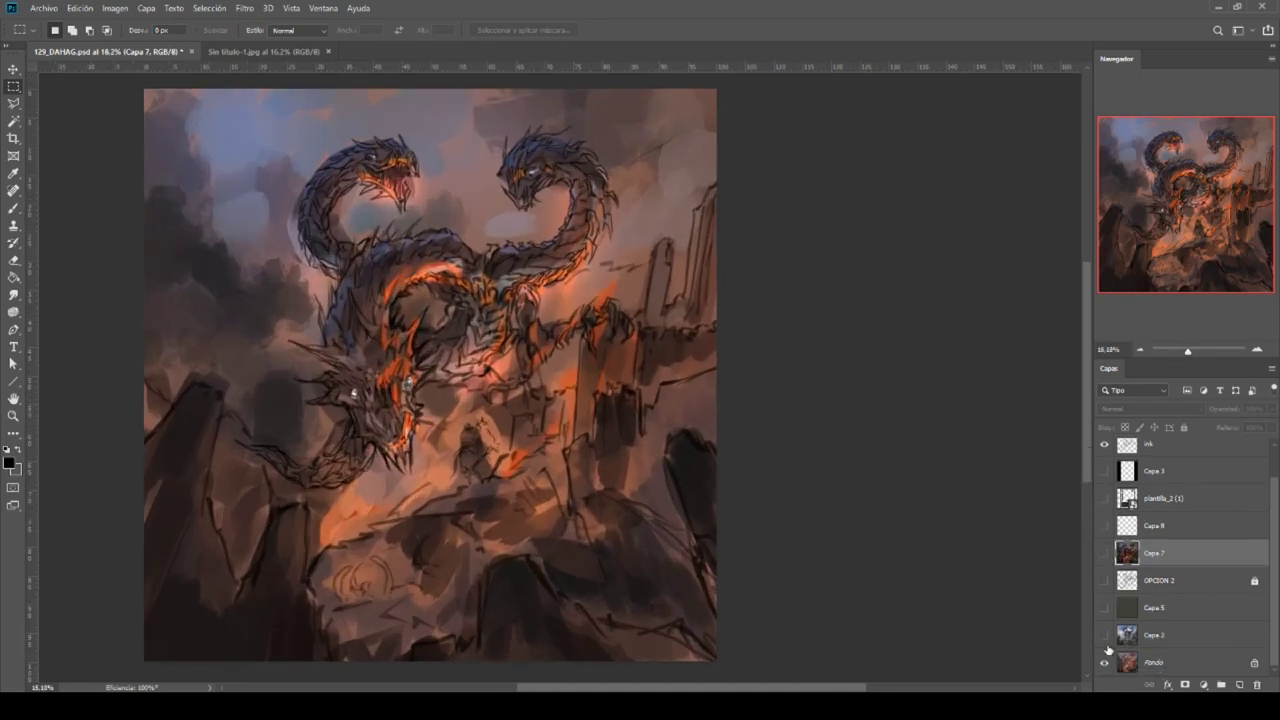
pyautogui.click(1104, 636)
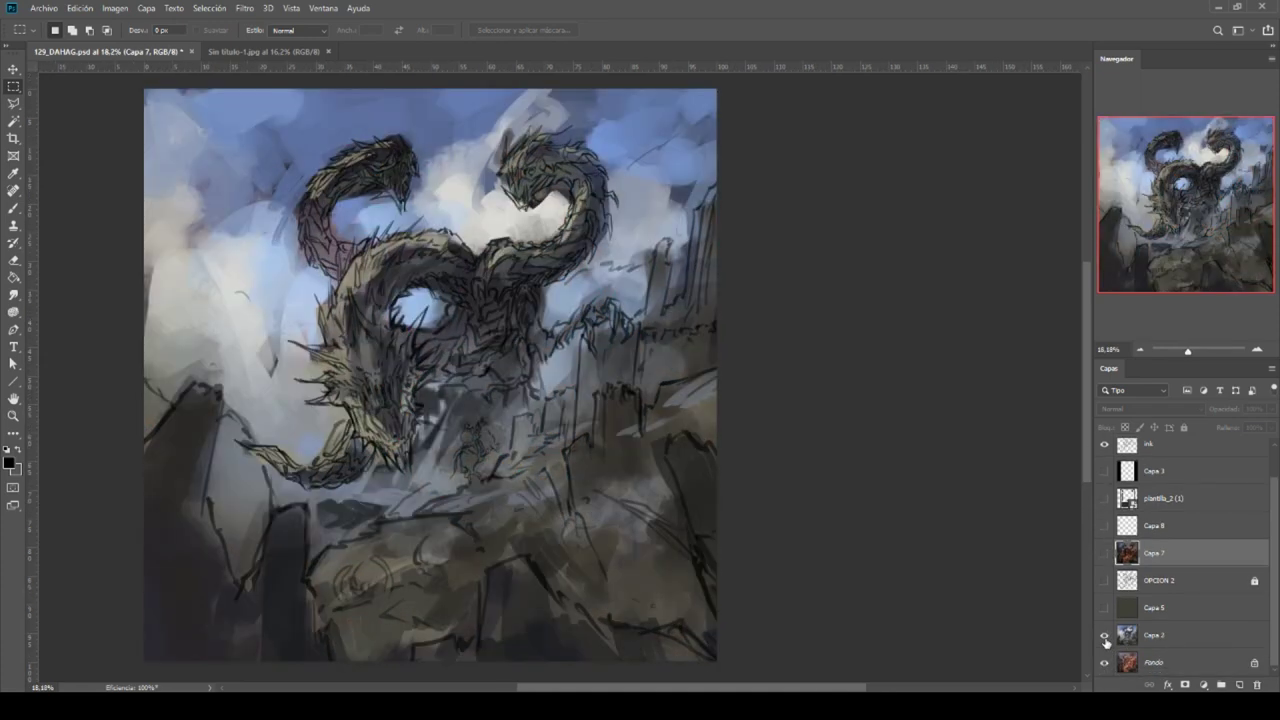
pyautogui.click(1105, 637)
pyautogui.click(1105, 637)
pyautogui.click(1105, 638)
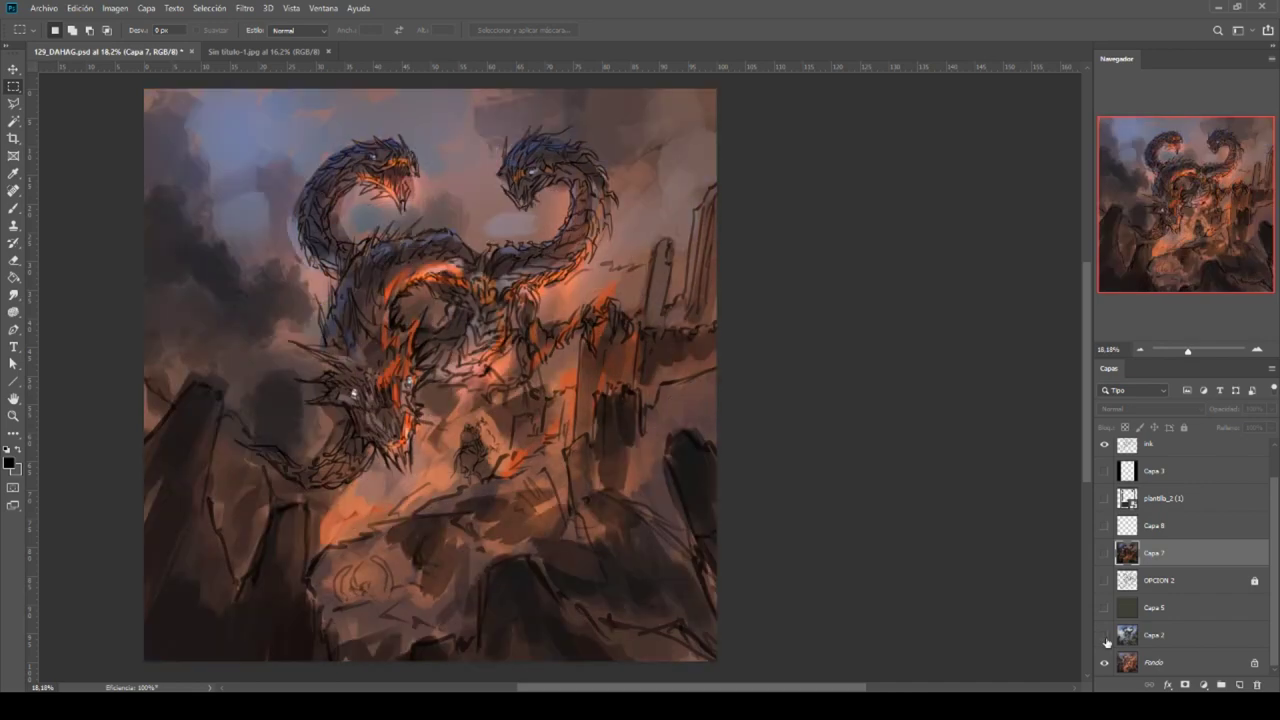
pyautogui.click(1105, 637)
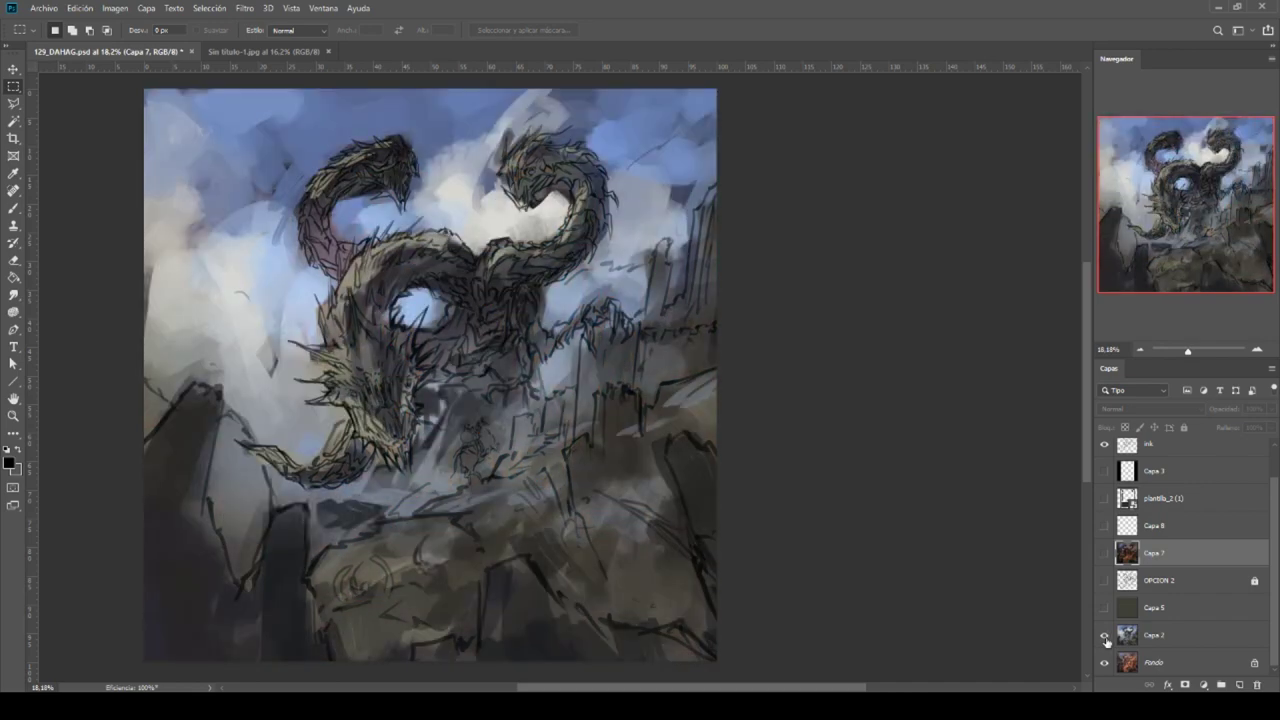
pyautogui.click(1105, 637)
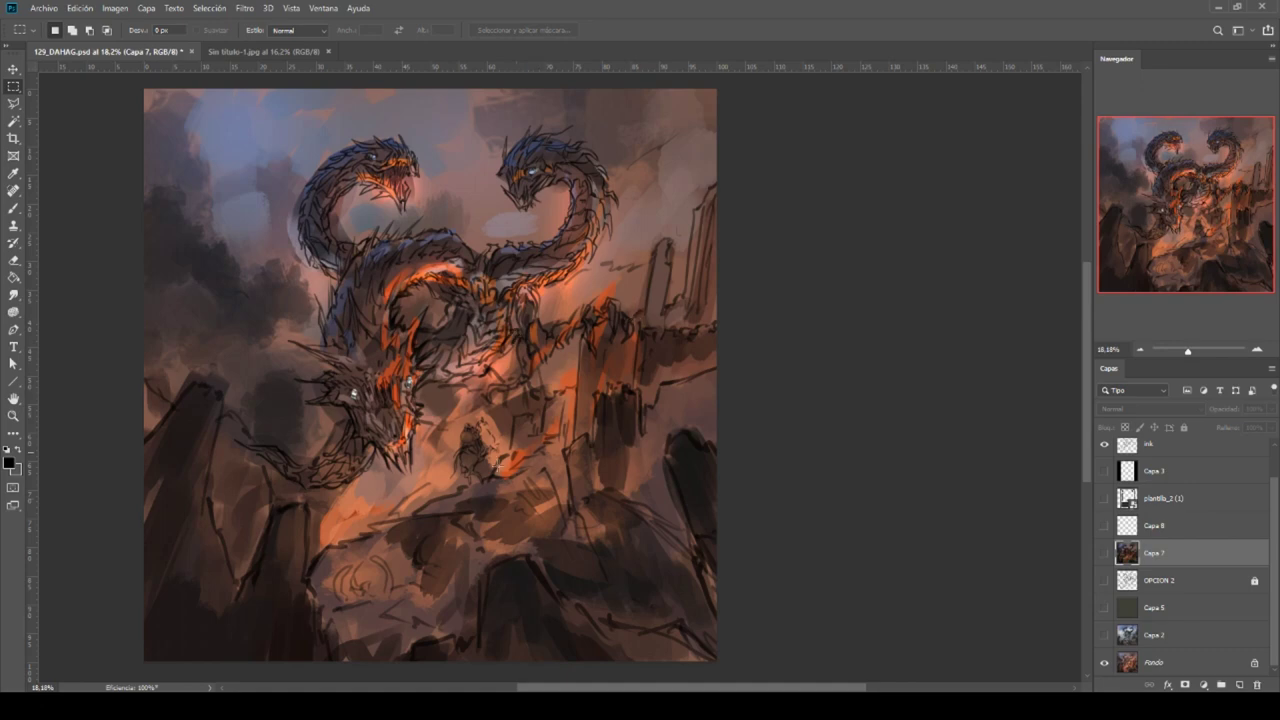
# Show the rendered Capa 7 painting over the fiery colour sketch and hide the ink layer.
pyautogui.scroll(3, 296, 128)
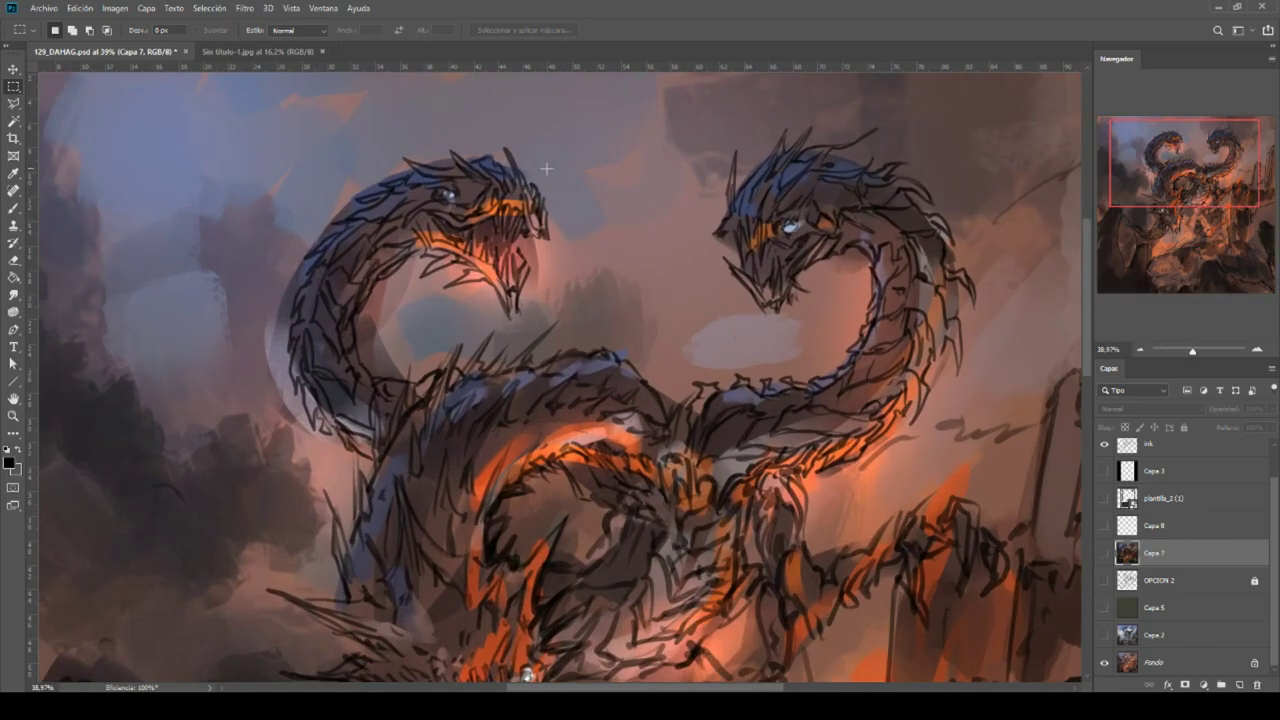
pyautogui.scroll(-3, 750, 200)
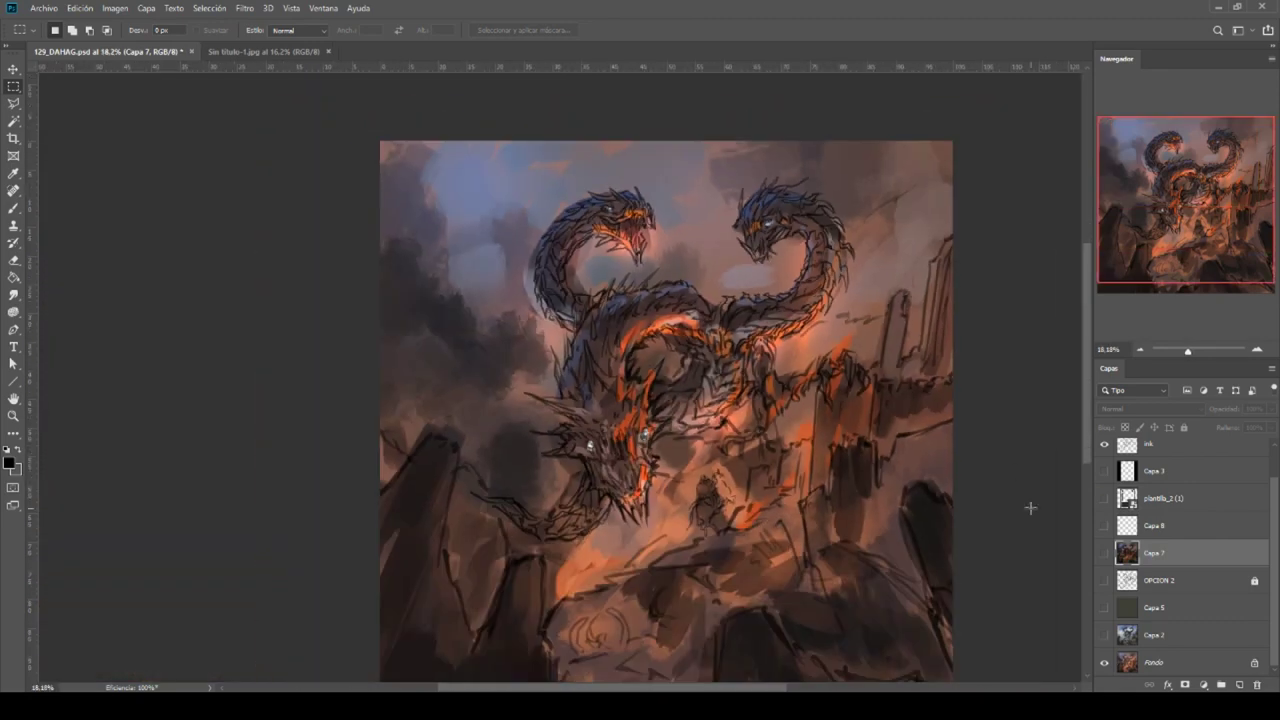
pyautogui.click(1104, 553)
pyautogui.moveTo(794, 420); pyautogui.dragTo(646, 428)
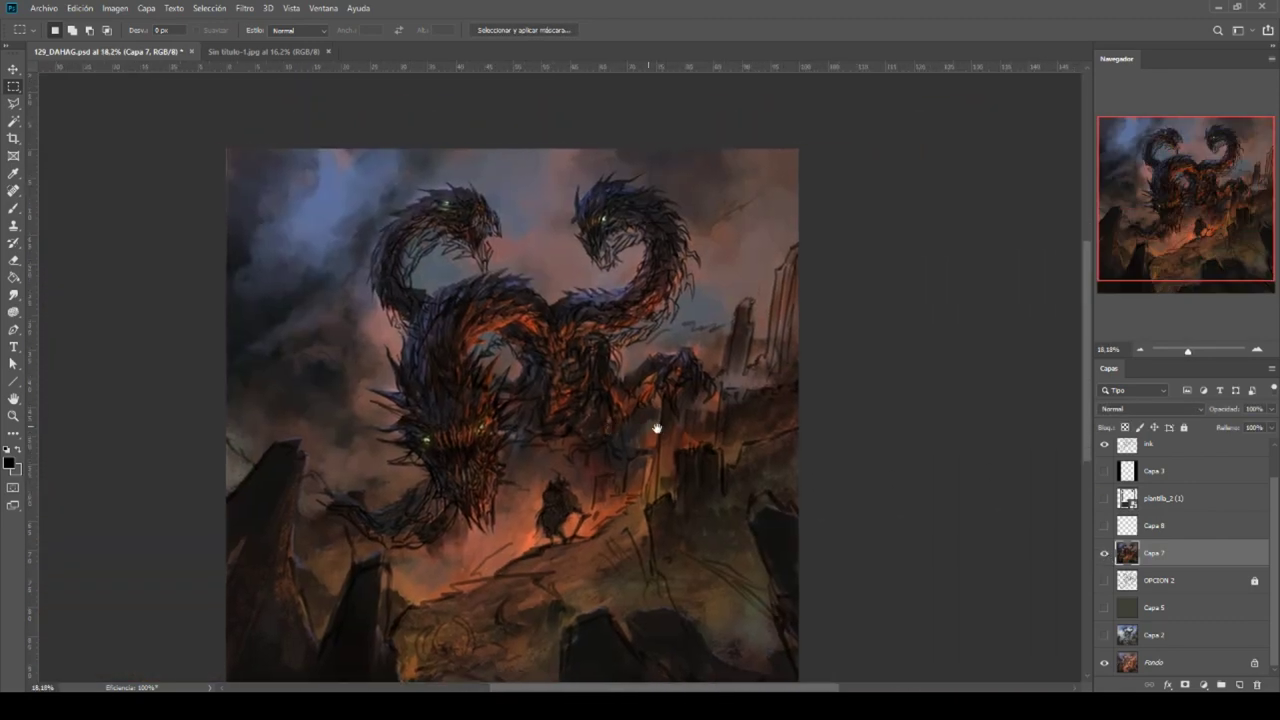
pyautogui.click(1103, 446)
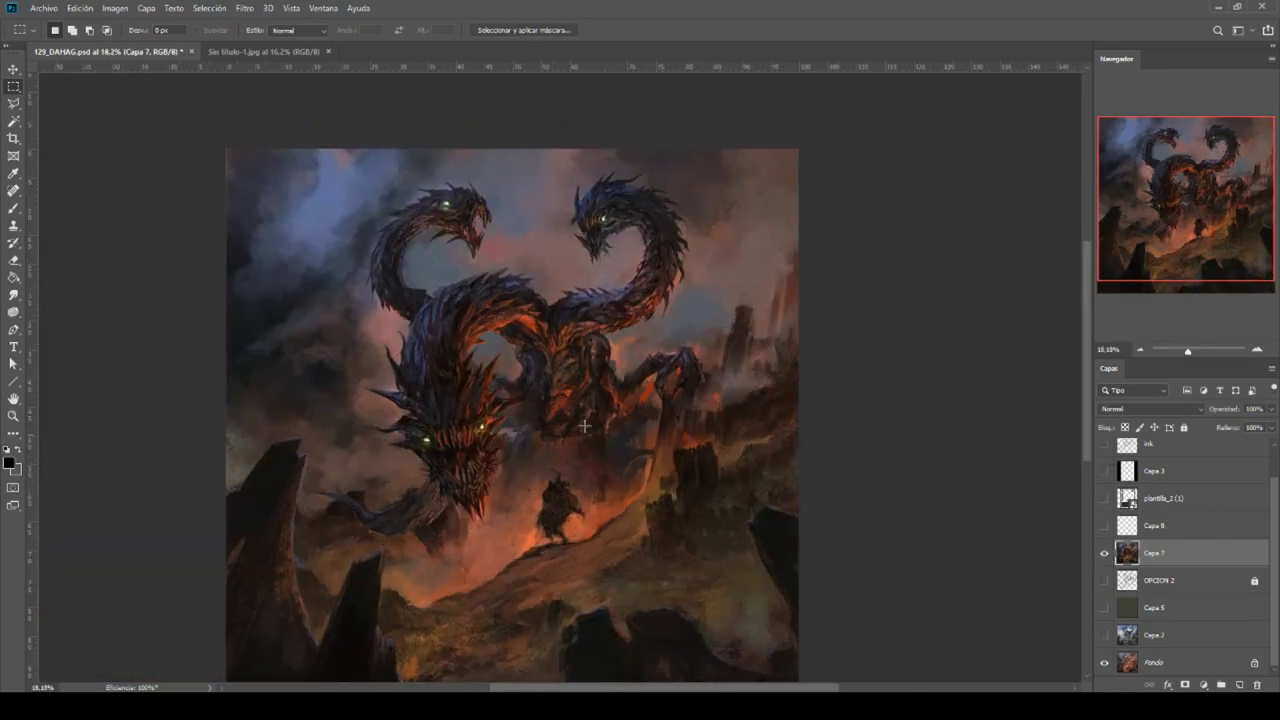
# Examine the rendered dragon in the full scene, then the scales on its necks, its body and its front head.
pyautogui.scroll(2, 472, 320)
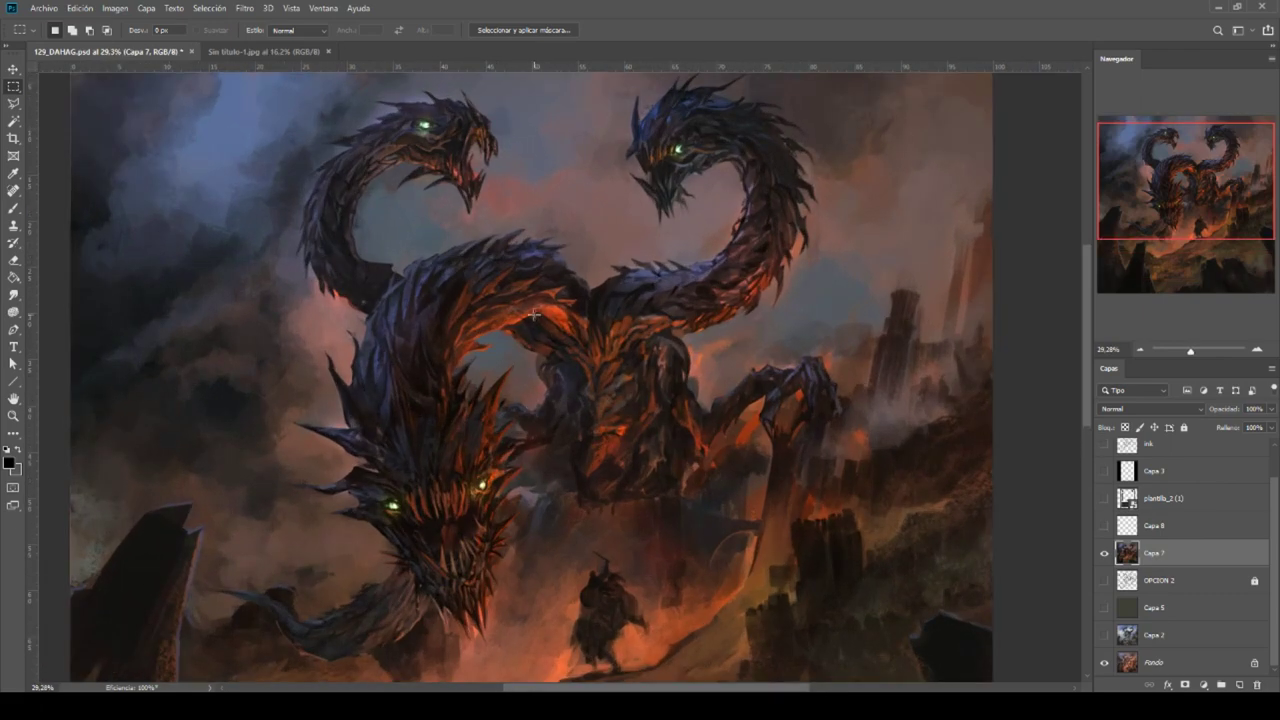
pyautogui.scroll(-2, 533, 337)
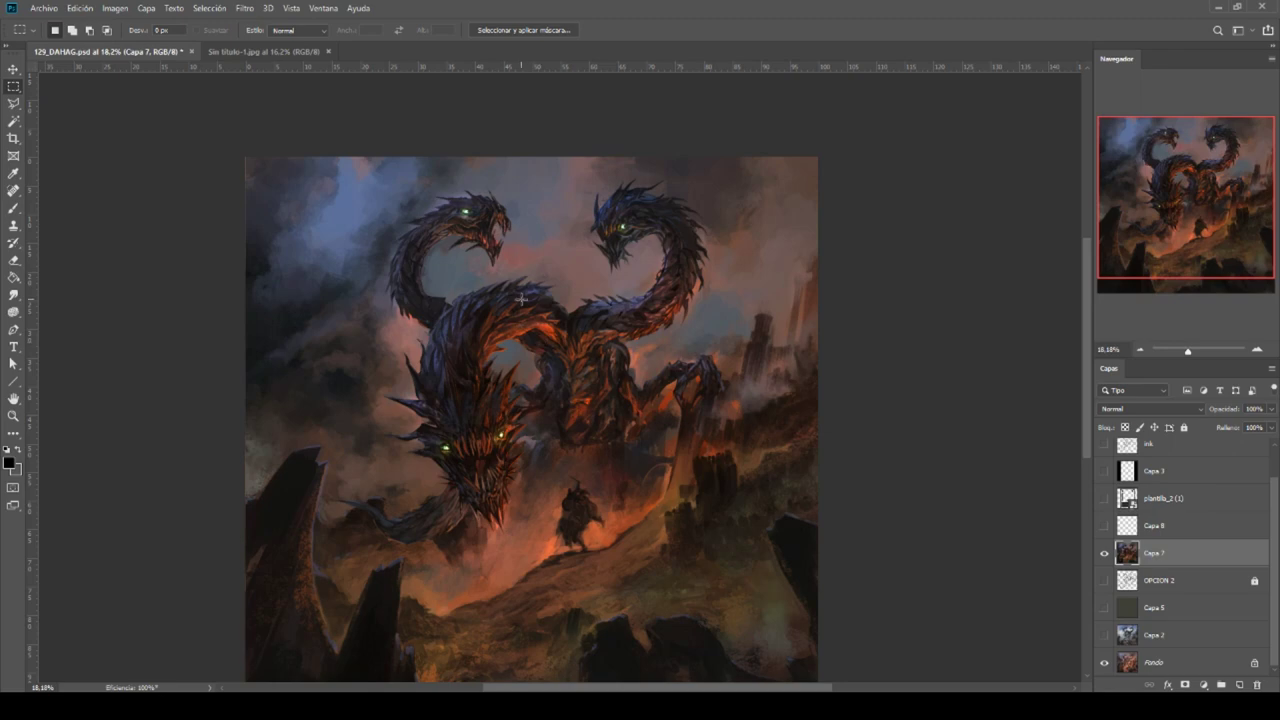
pyautogui.moveTo(649, 423); pyautogui.dragTo(559, 360)
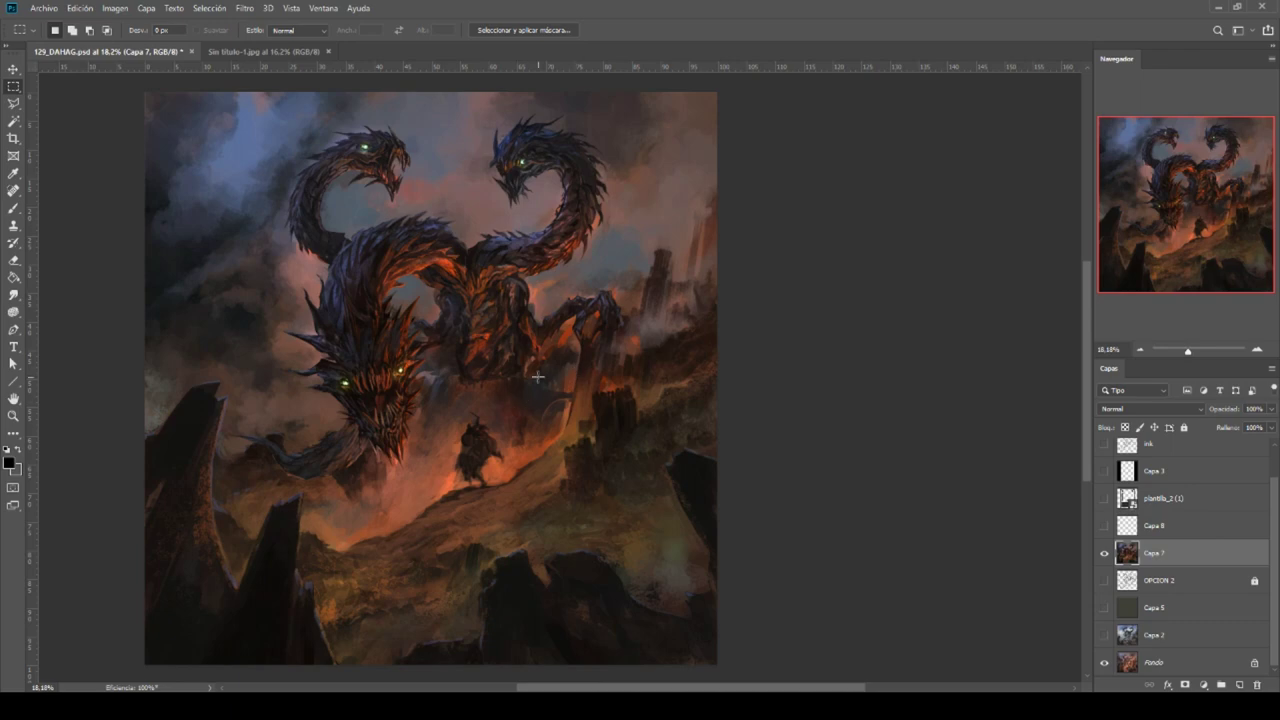
pyautogui.scroll(2, 448, 188)
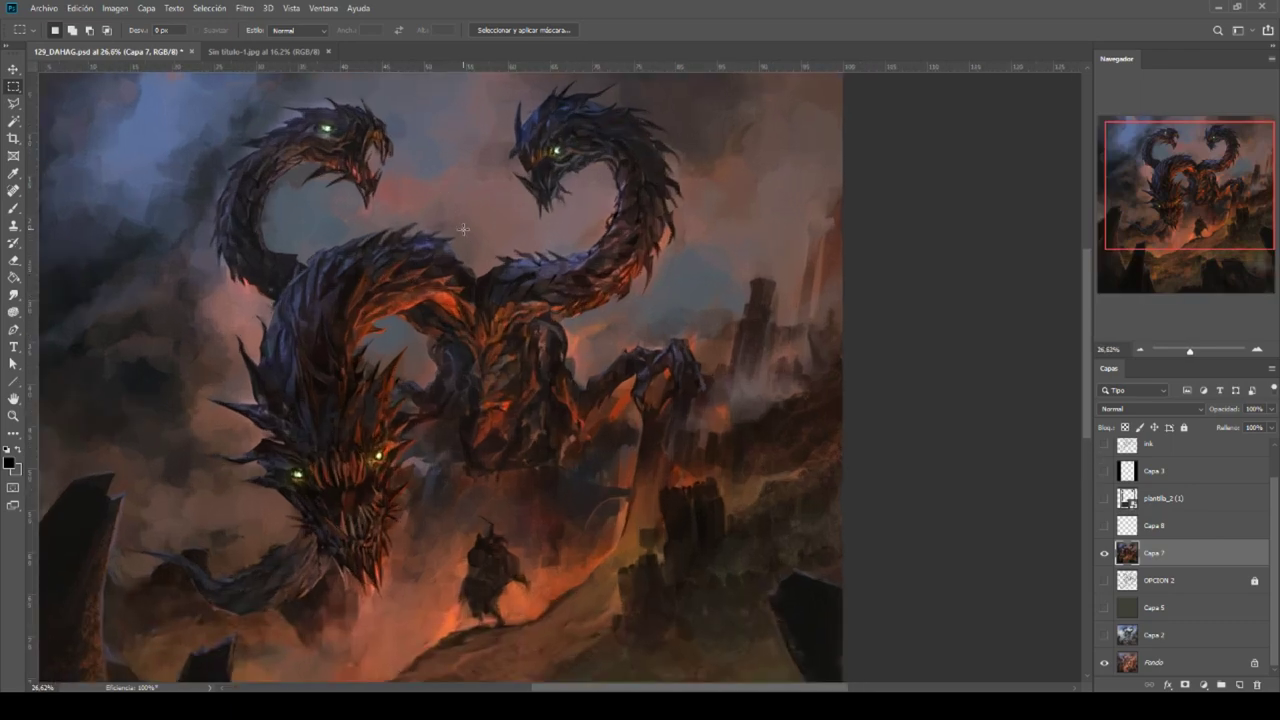
pyautogui.scroll(5, 559, 231)
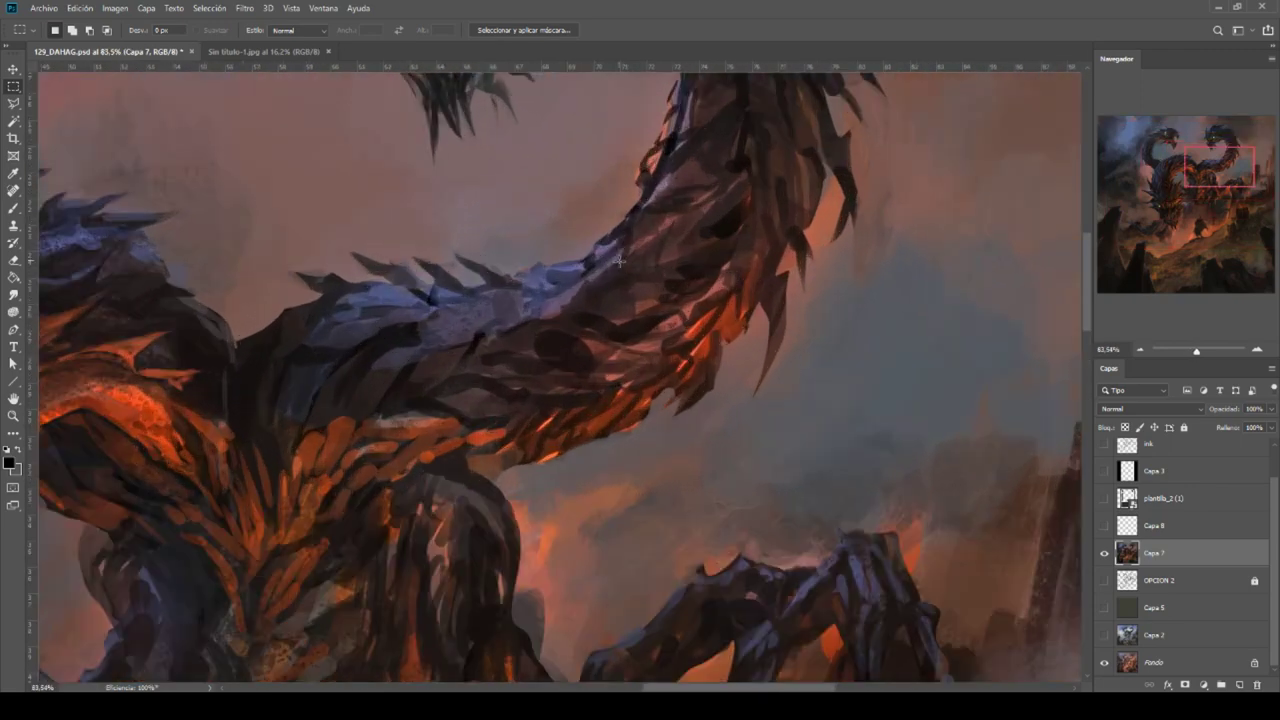
pyautogui.scroll(-4, 619, 261)
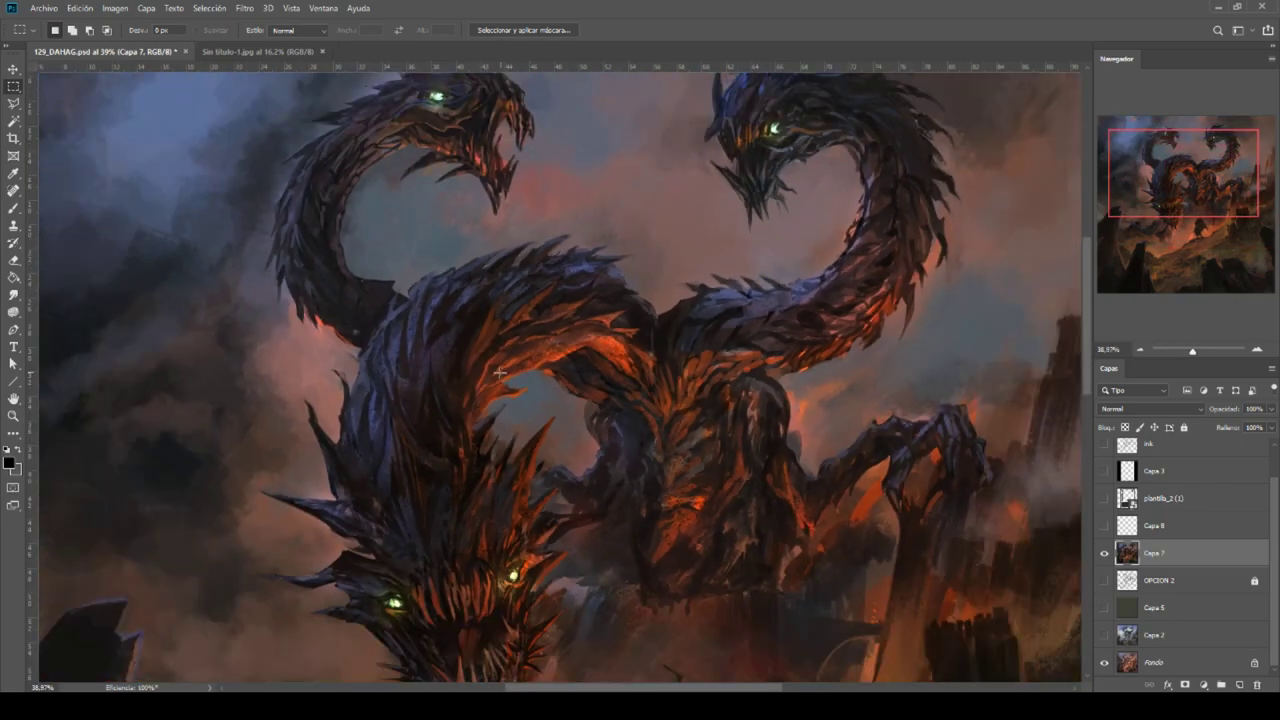
pyautogui.moveTo(451, 432); pyautogui.dragTo(463, 286)
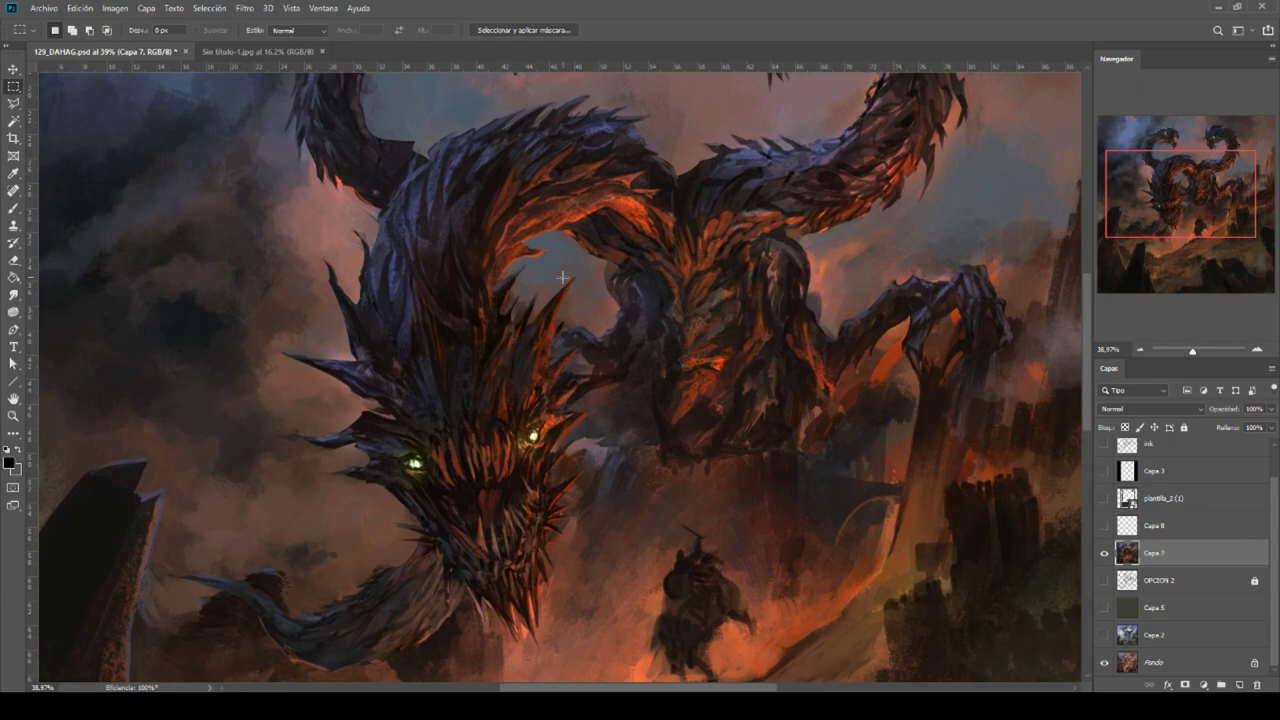
pyautogui.scroll(-2, 562, 277)
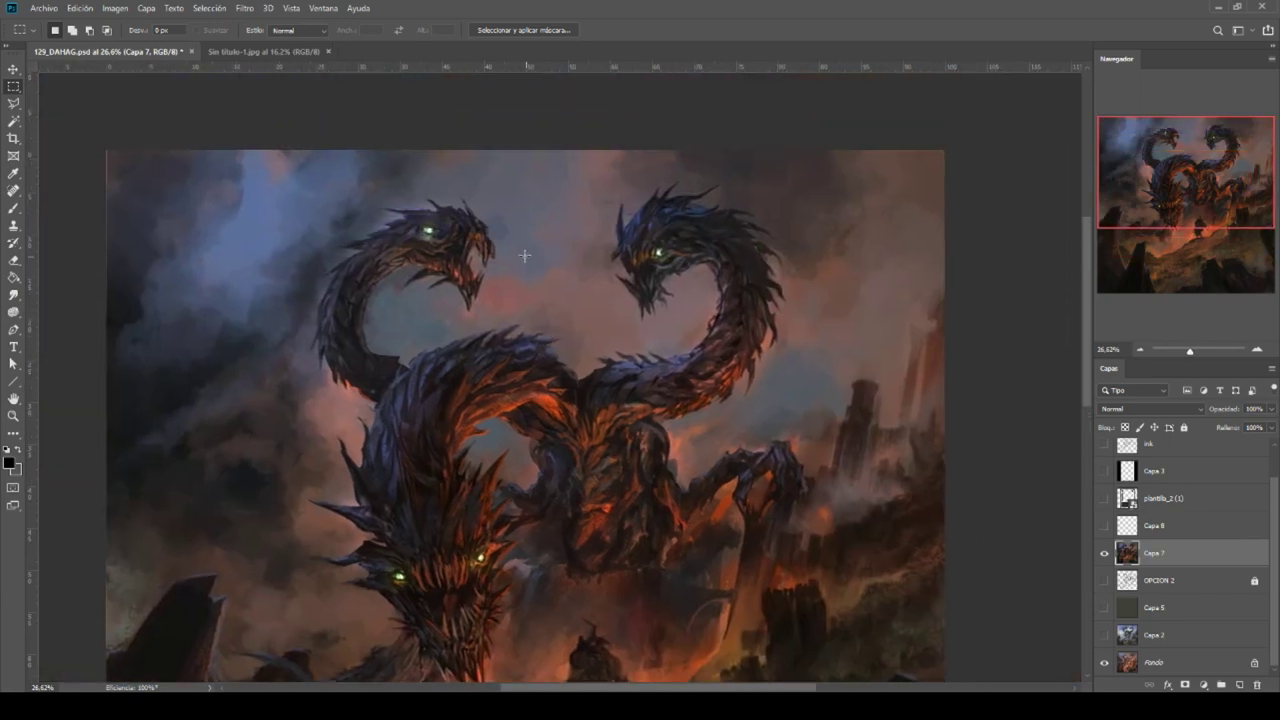
# Examine the two rear dragon heads up close, including their glowing eyes, jaws and scaled necks.
pyautogui.scroll(5, 668, 226)
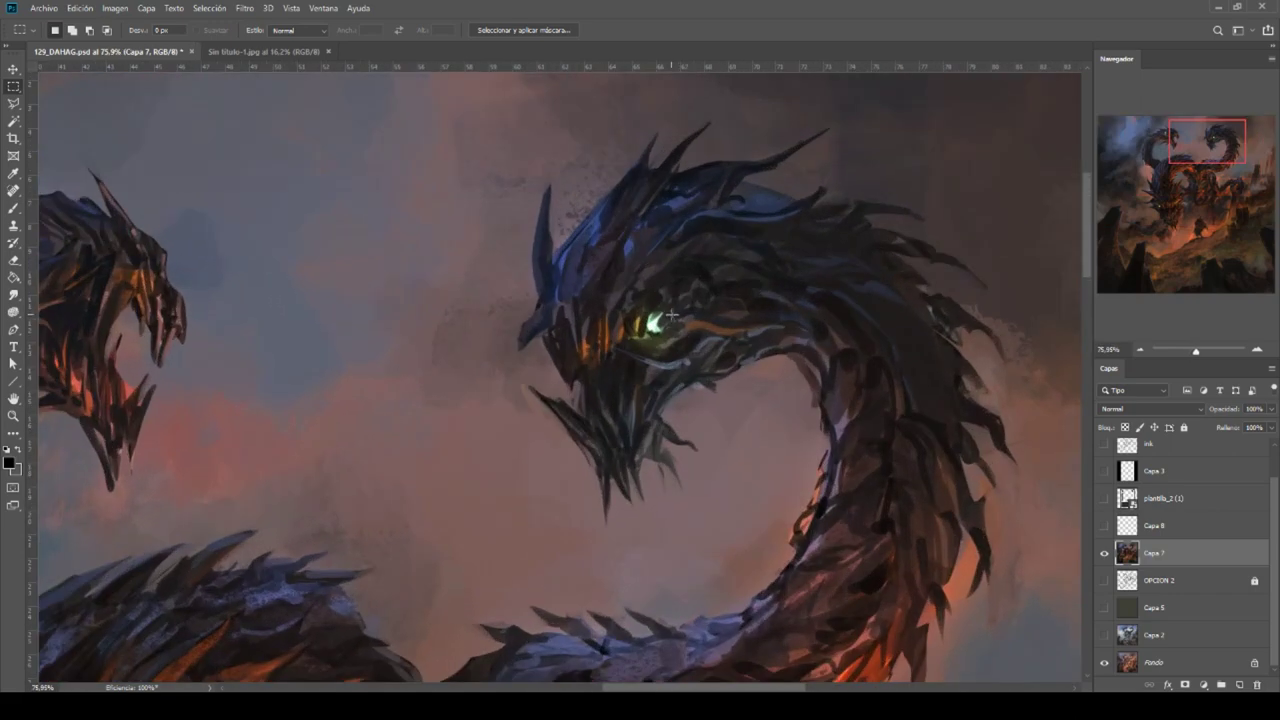
pyautogui.moveTo(400, 336); pyautogui.dragTo(745, 312)
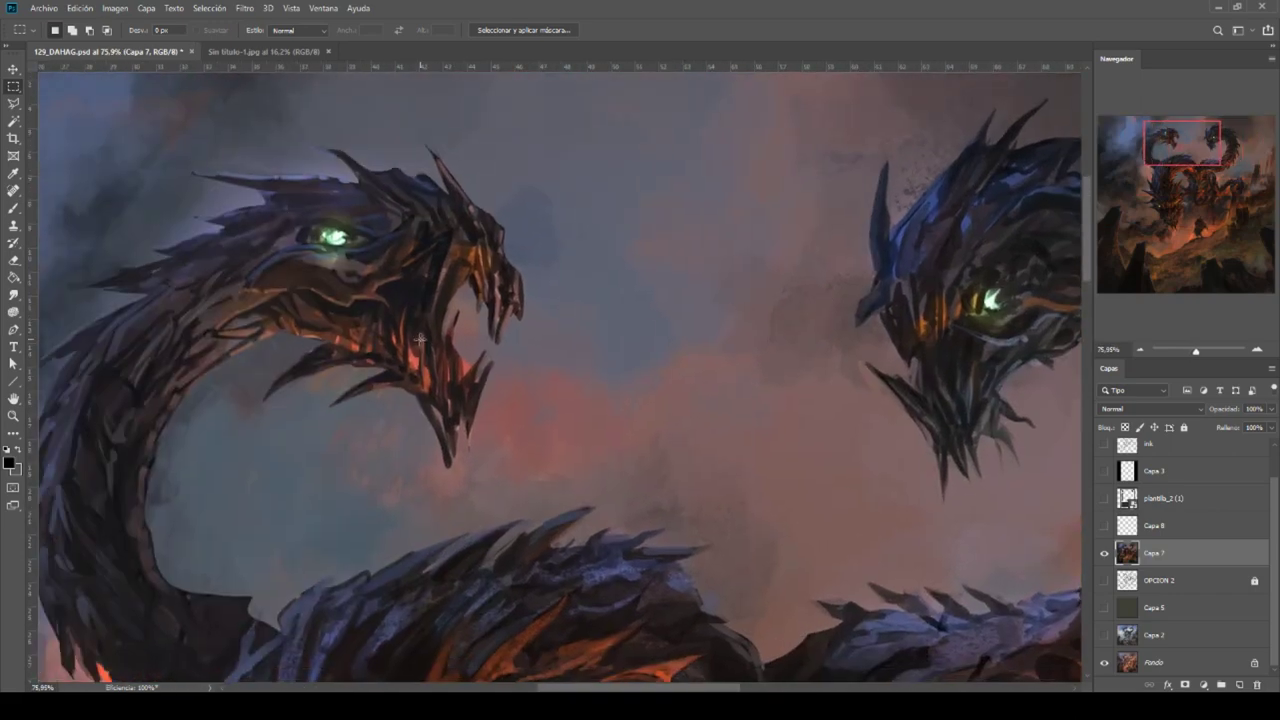
pyautogui.scroll(-2, 463, 337)
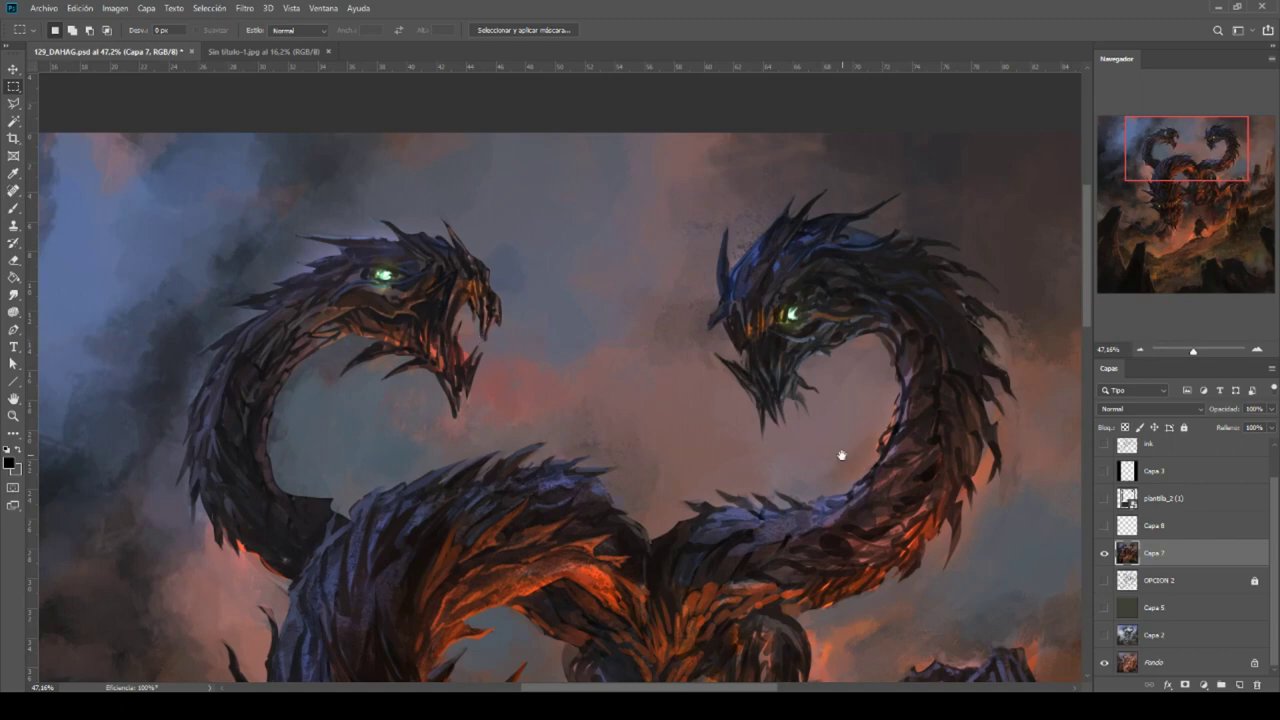
pyautogui.scroll(5, 841, 455)
pyautogui.scroll(-1, 723, 396)
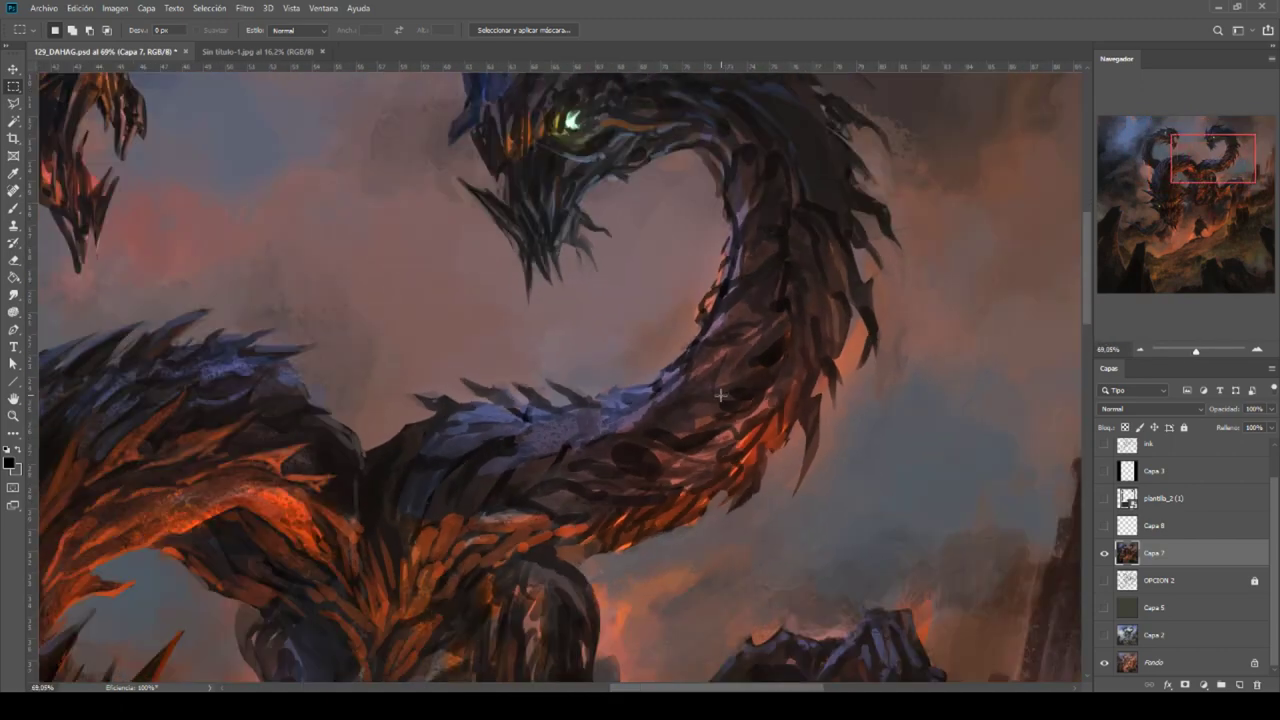
pyautogui.moveTo(654, 466); pyautogui.dragTo(673, 360)
# Inspect the orange-lit chest and the arched front neck, comparing the close detail with the wider composition.
pyautogui.scroll(-3, 673, 360)
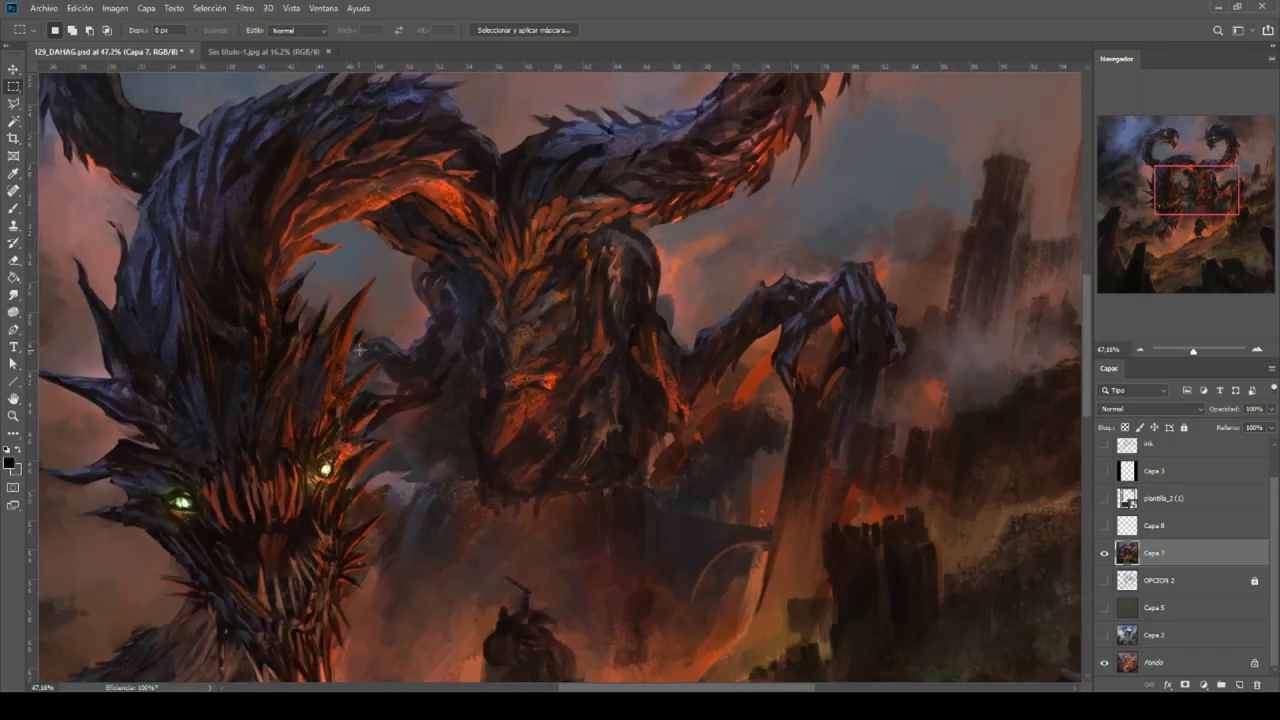
pyautogui.scroll(3, 199, 240)
pyautogui.scroll(-5, 551, 380)
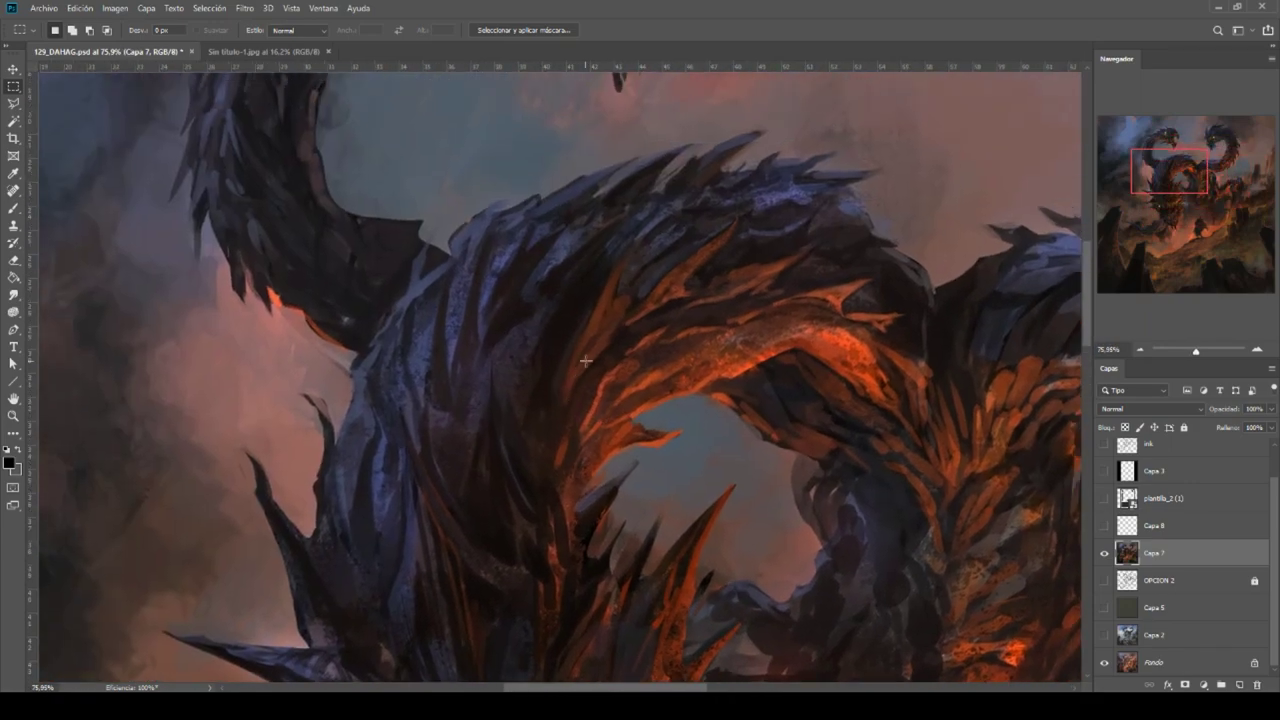
pyautogui.scroll(2, 587, 329)
pyautogui.scroll(-4, 585, 345)
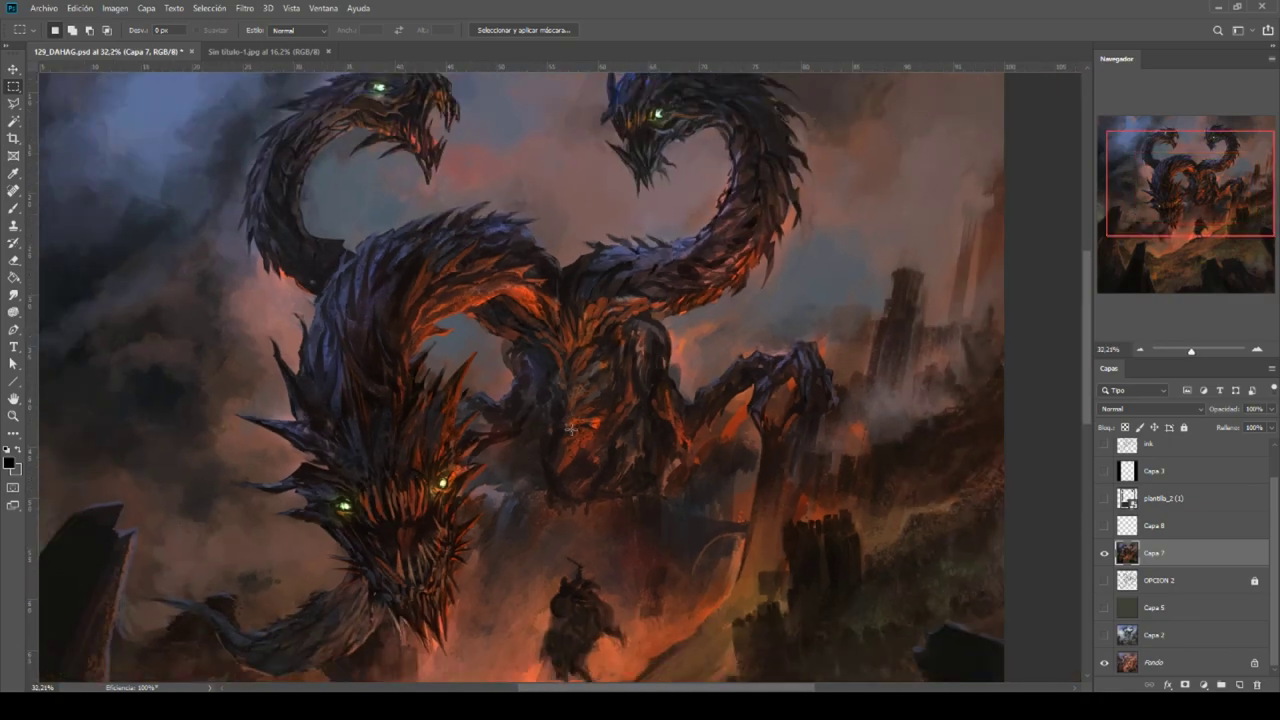
# Compare the blue-lit rear head with the open-mouthed one facing it, studying the light on each.
pyautogui.scroll(2, 579, 427)
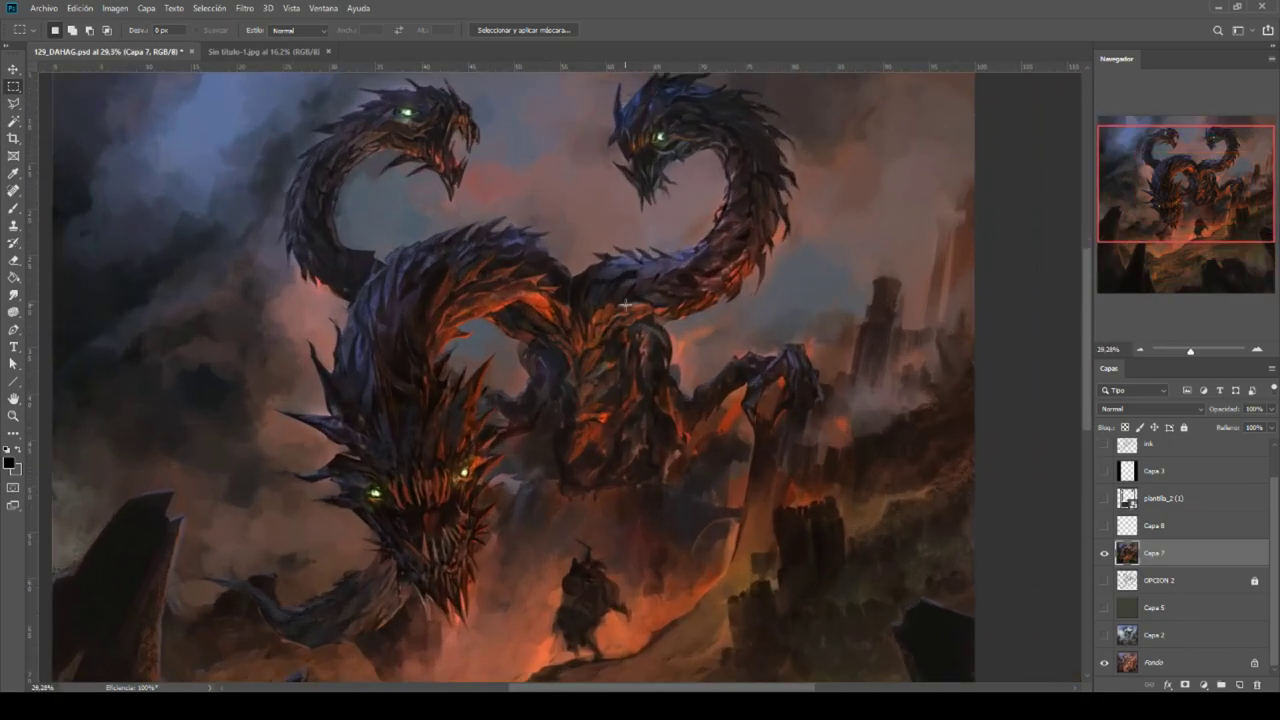
pyautogui.scroll(4, 628, 118)
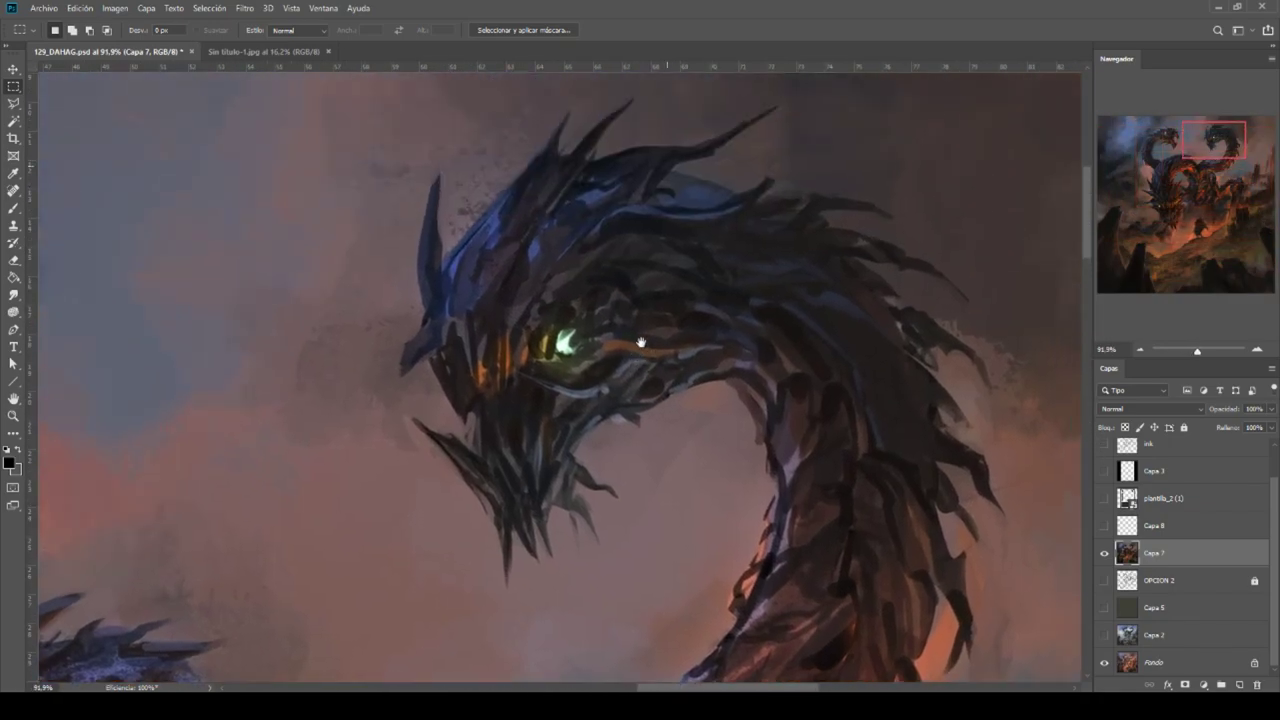
pyautogui.scroll(-1, 628, 329)
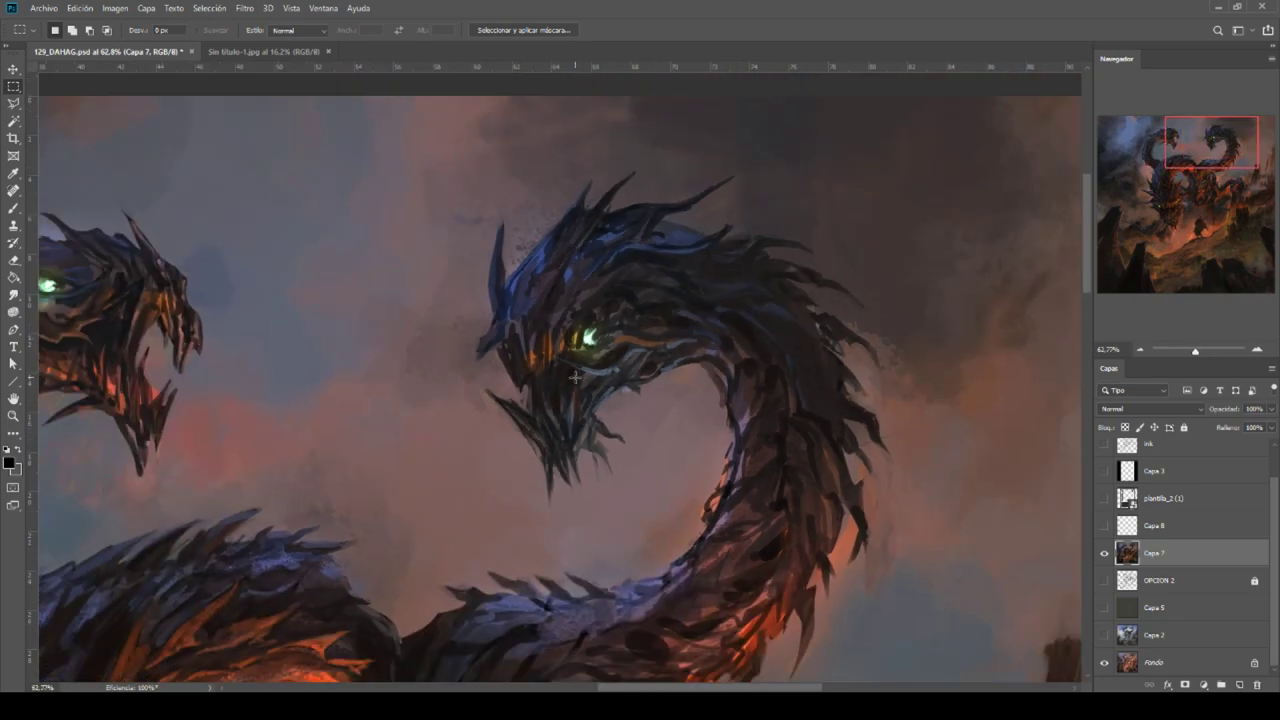
pyautogui.moveTo(348, 364); pyautogui.dragTo(594, 363)
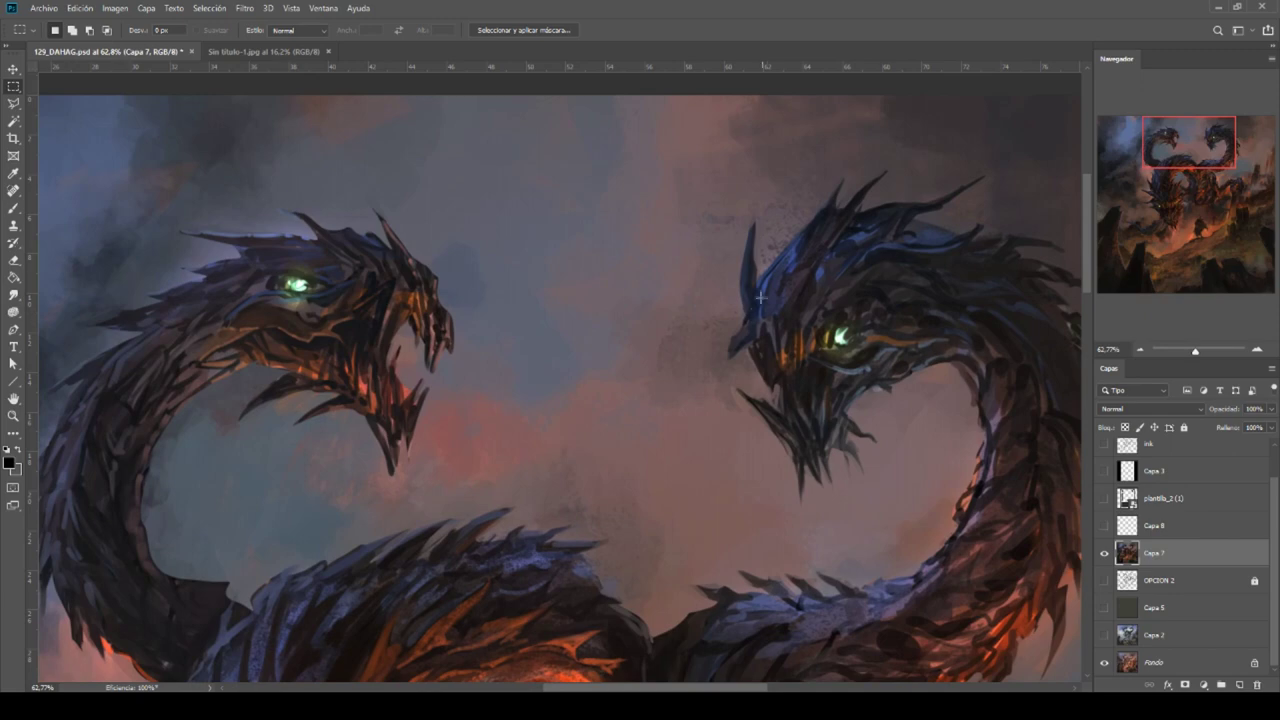
# Examine the front dragon head and the knight silhouette up close, then compare them with the wider scene.
pyautogui.moveTo(229, 326); pyautogui.dragTo(340, 263)
pyautogui.moveTo(470, 500); pyautogui.dragTo(480, 103)
pyautogui.moveTo(494, 537); pyautogui.dragTo(479, 217)
pyautogui.scroll(-2, 490, 305)
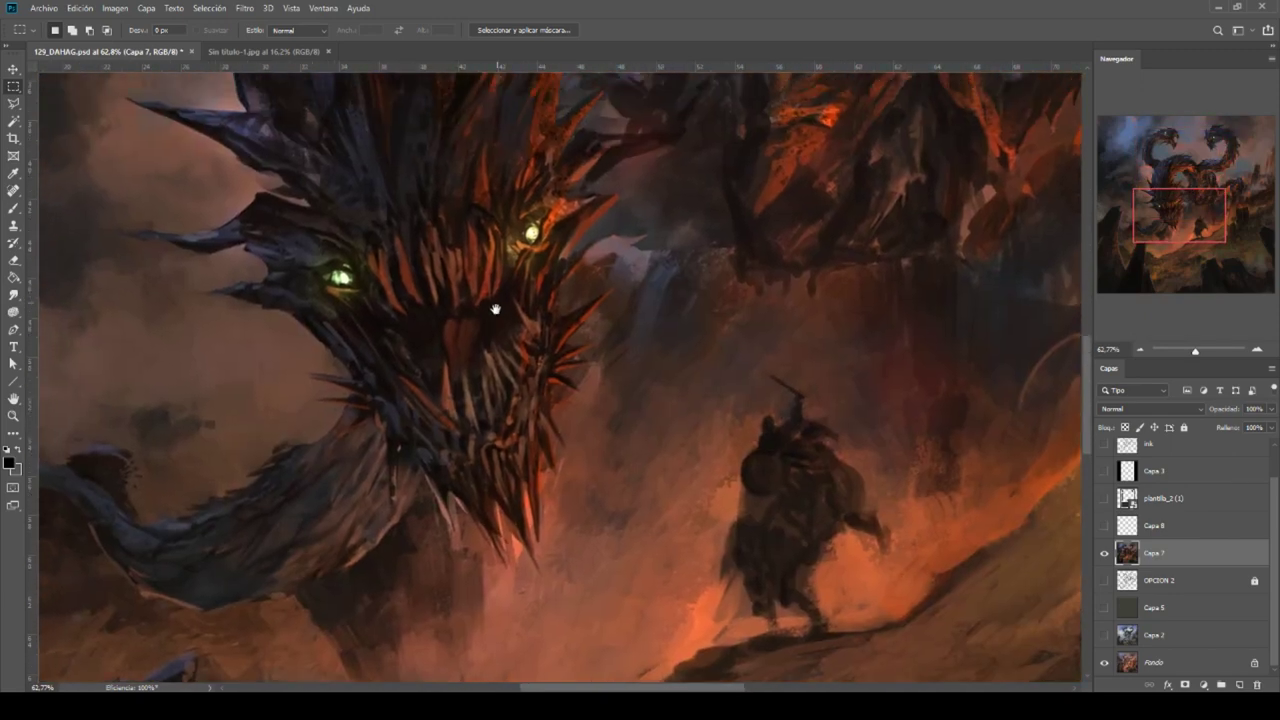
pyautogui.scroll(-3, 627, 303)
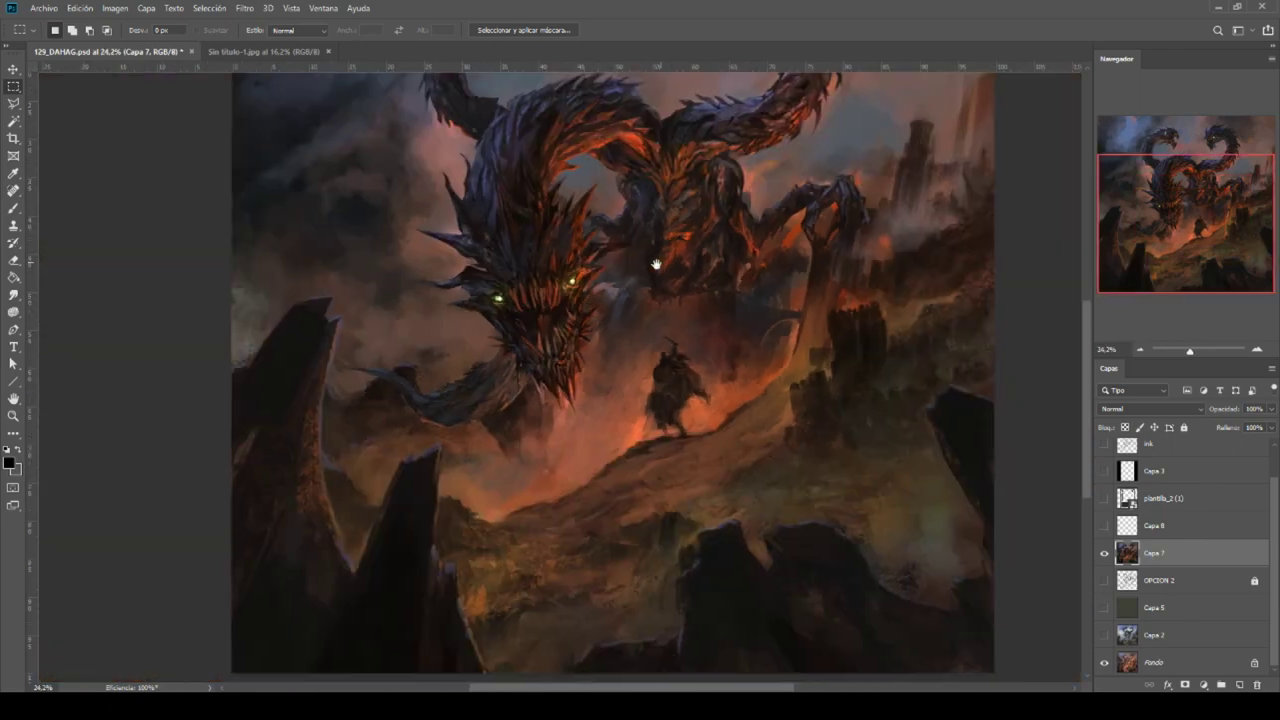
pyautogui.moveTo(663, 262); pyautogui.dragTo(554, 418)
# Preview the plantilla_2 (1) card template over the painting by showing and hiding it twice.
pyautogui.click(1104, 498)
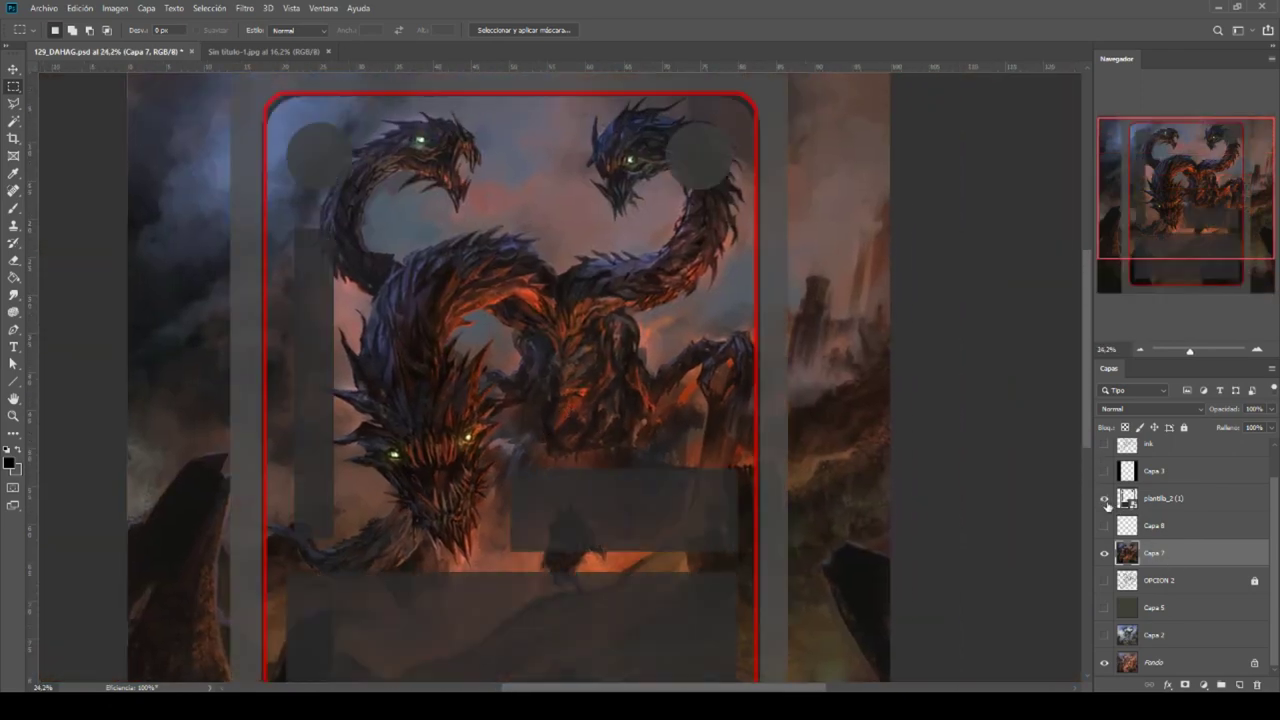
pyautogui.scroll(-1, 540, 398)
pyautogui.click(1104, 499)
pyautogui.click(1104, 499)
pyautogui.click(1104, 499)
# Open Dahag.jpg from the Invasion oscura folder and view the whole finished card.
pyautogui.click(43, 8)
pyautogui.click(60, 31)
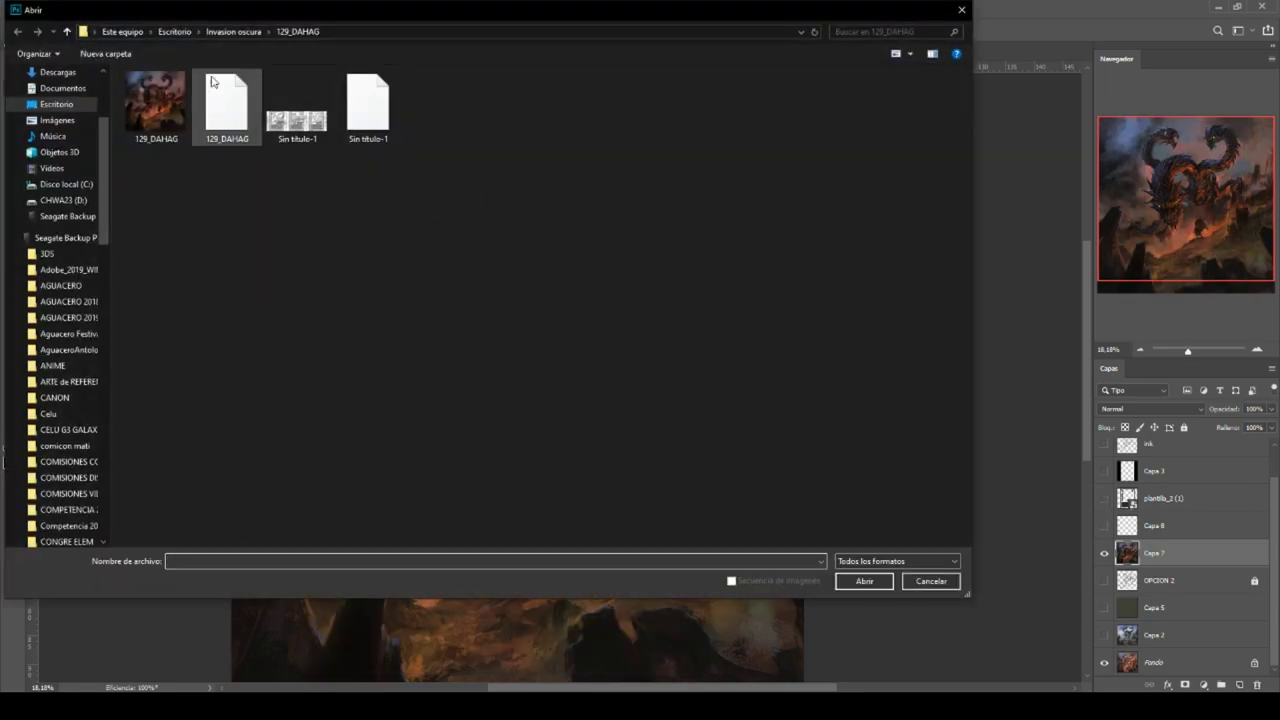
pyautogui.click(234, 32)
pyautogui.doubleClick(148, 134)
pyautogui.scroll(3, 632, 325)
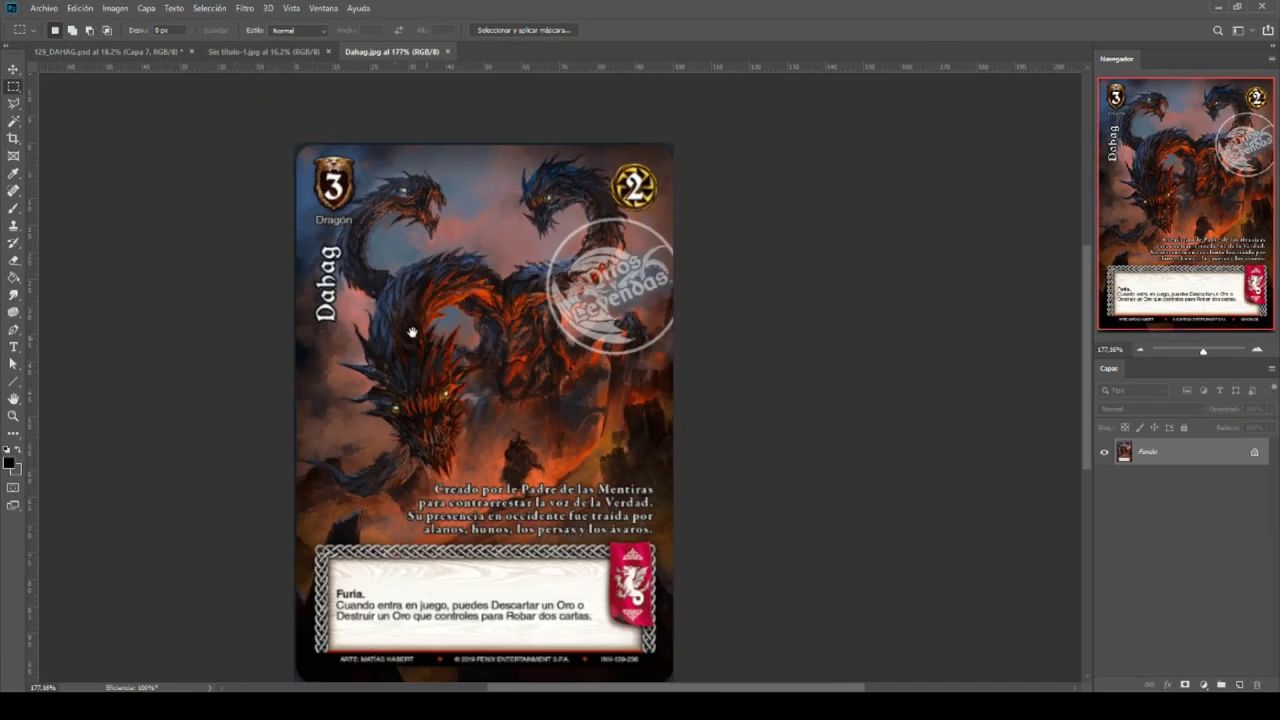
pyautogui.hscroll(-1, 425, 341)
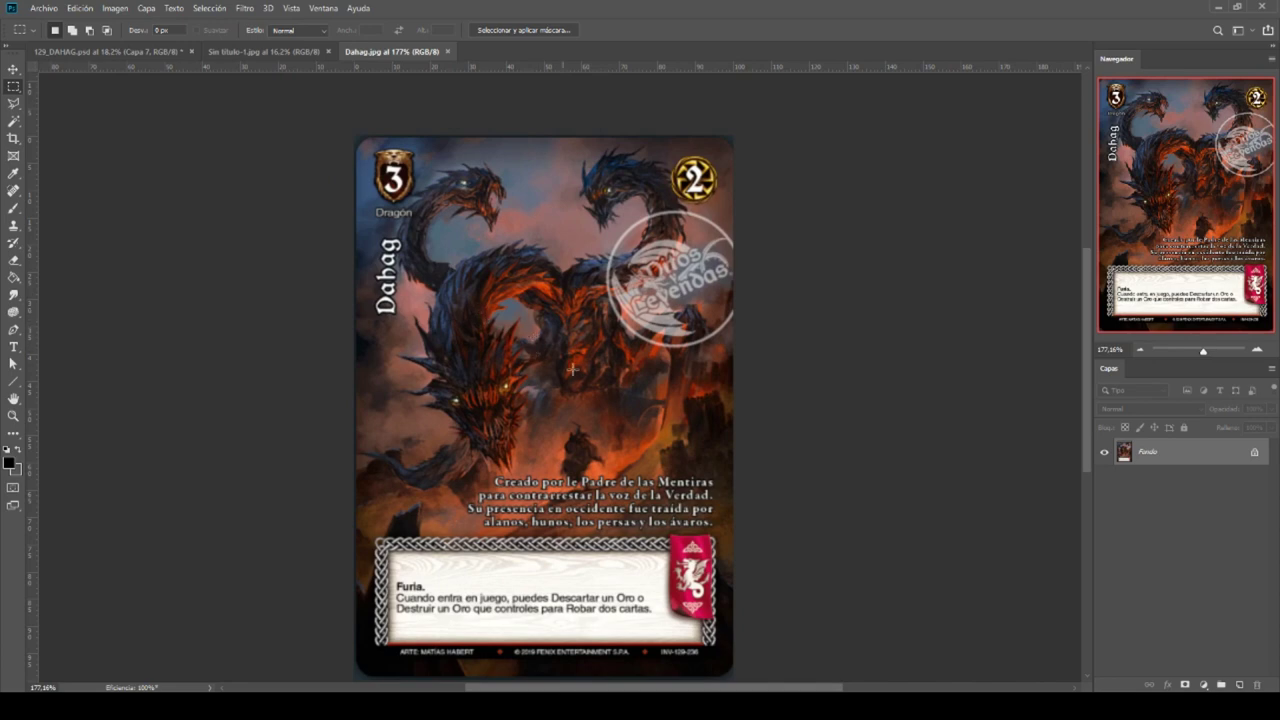
pyautogui.scroll(1, 559, 377)
pyautogui.scroll(-1, 517, 379)
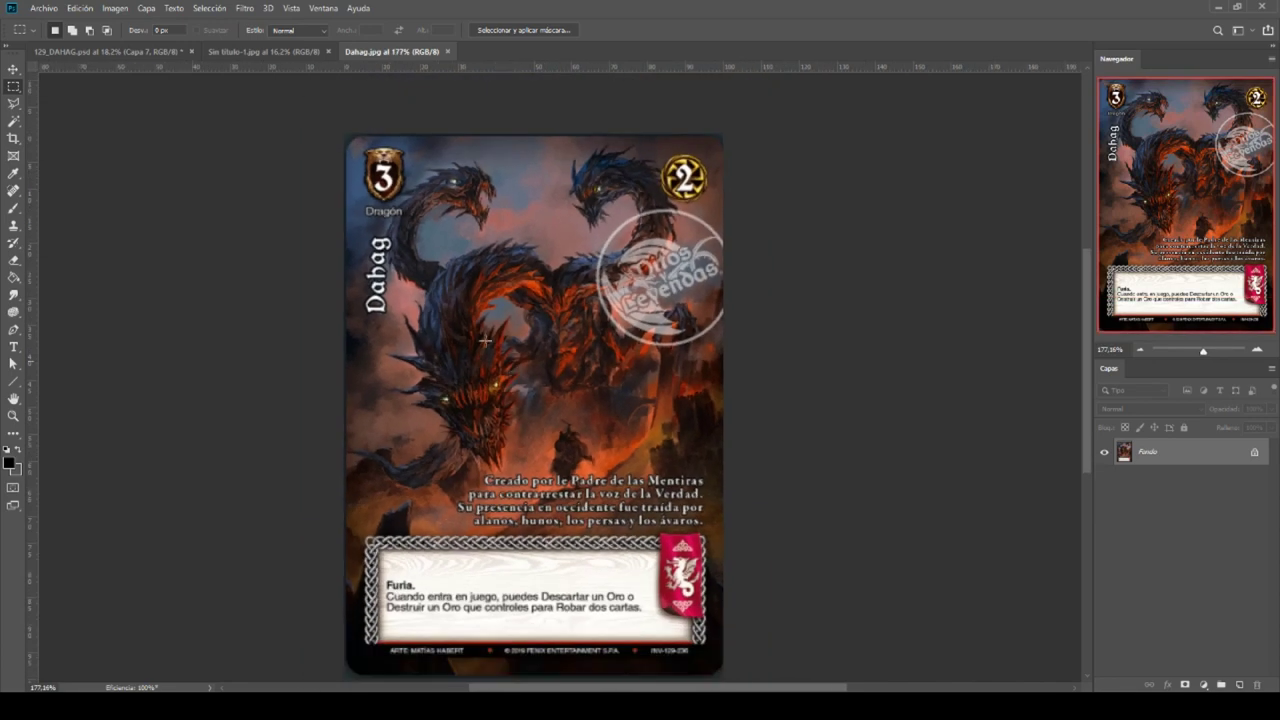
# Compare the full painting in 129_DAHAG.psd with its framing in the finished card Dahag.jpg.
pyautogui.click(138, 51)
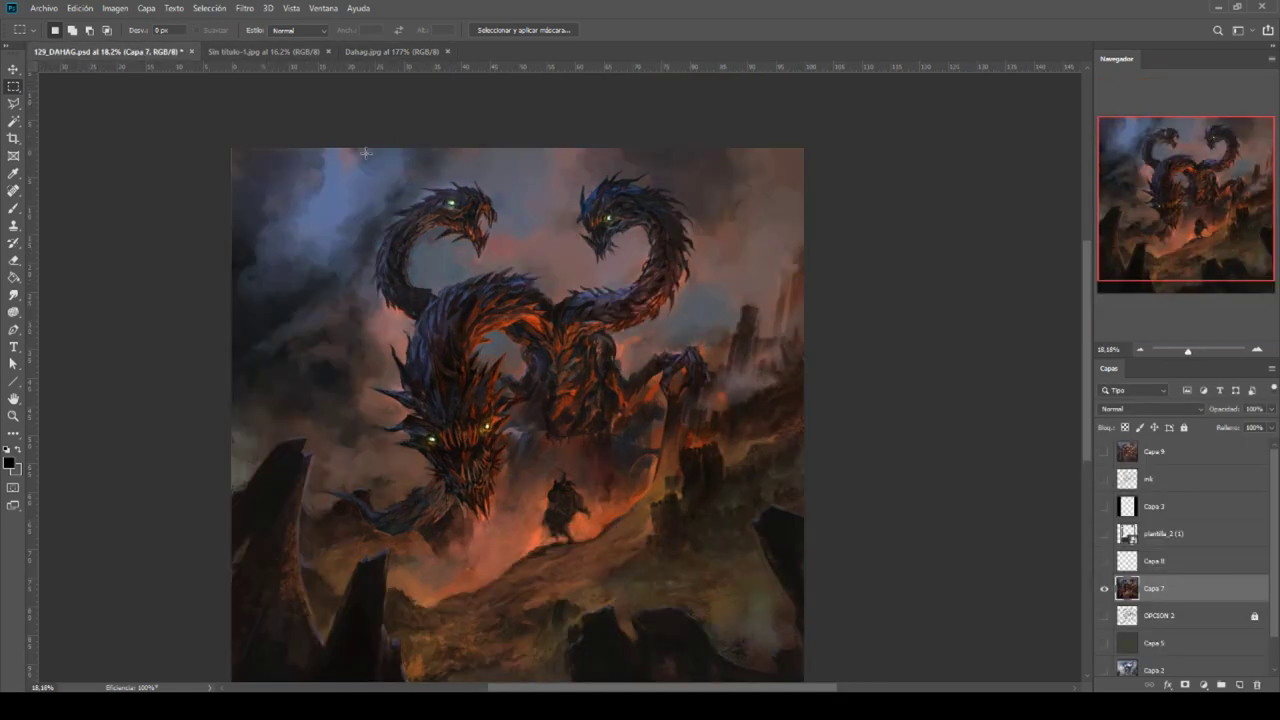
pyautogui.scroll(1, 554, 375)
pyautogui.scroll(-1, 552, 372)
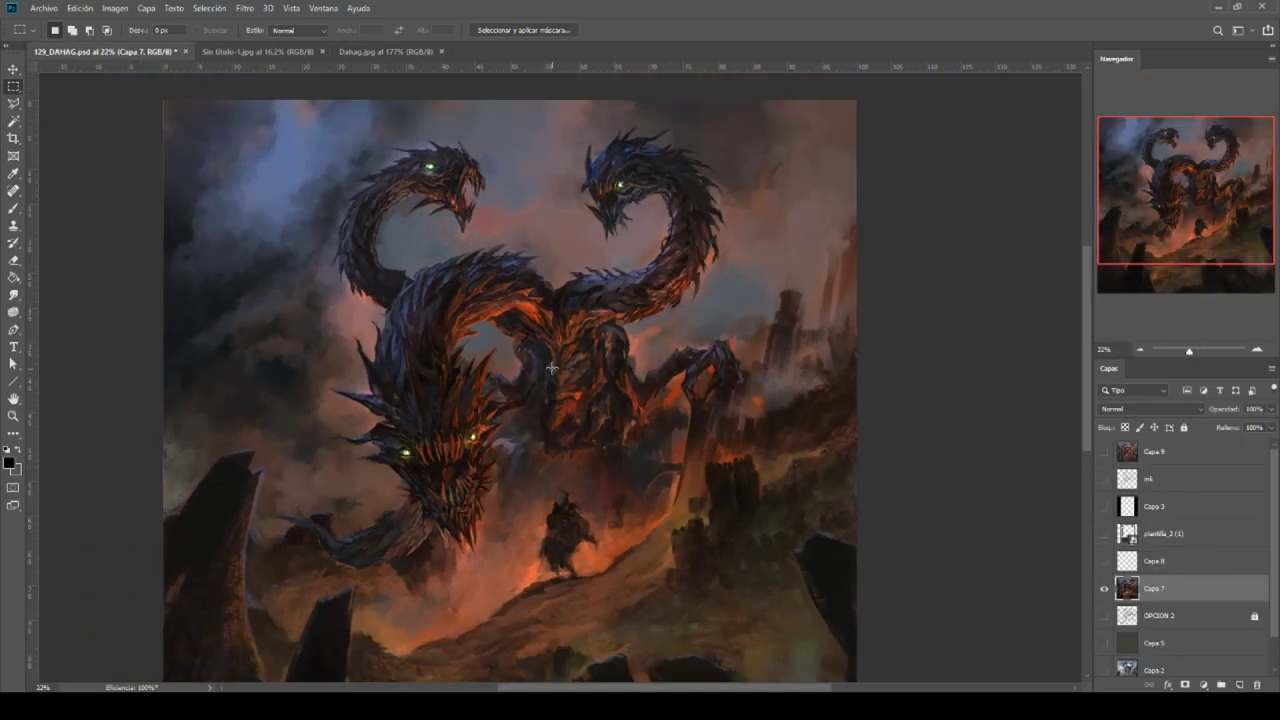
pyautogui.click(366, 50)
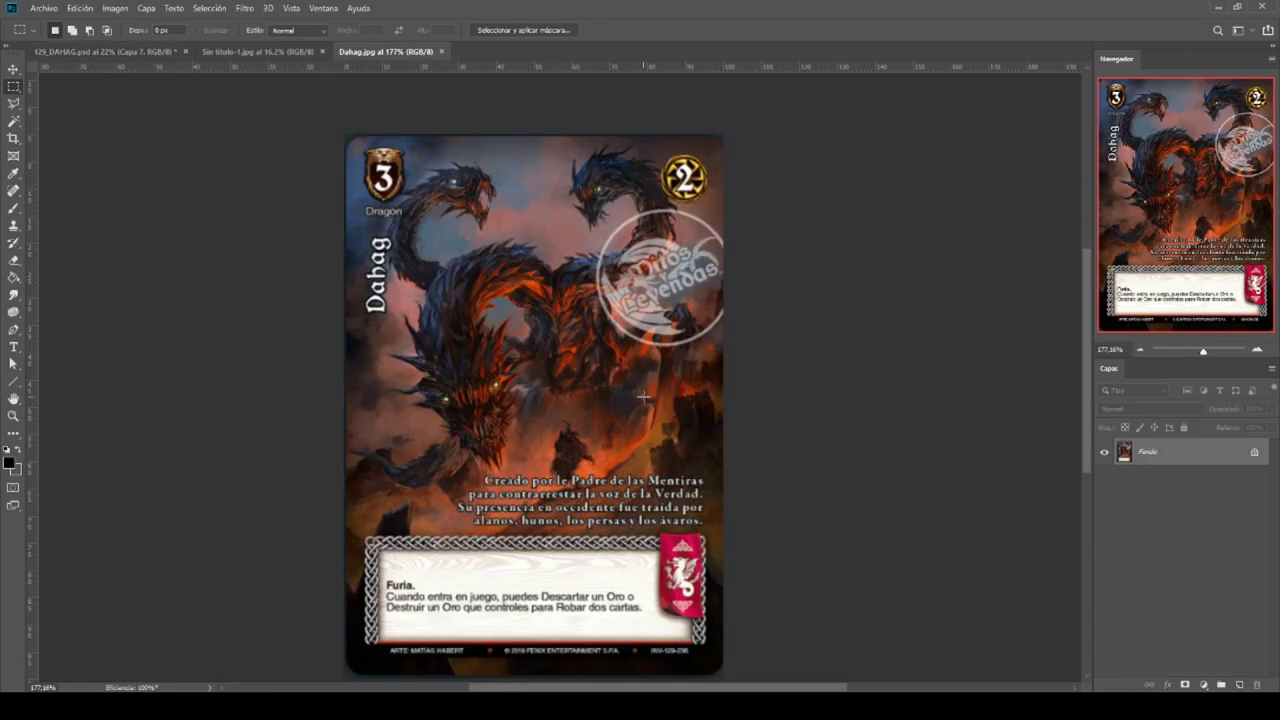
pyautogui.scroll(-1, 583, 368)
pyautogui.scroll(1, 583, 368)
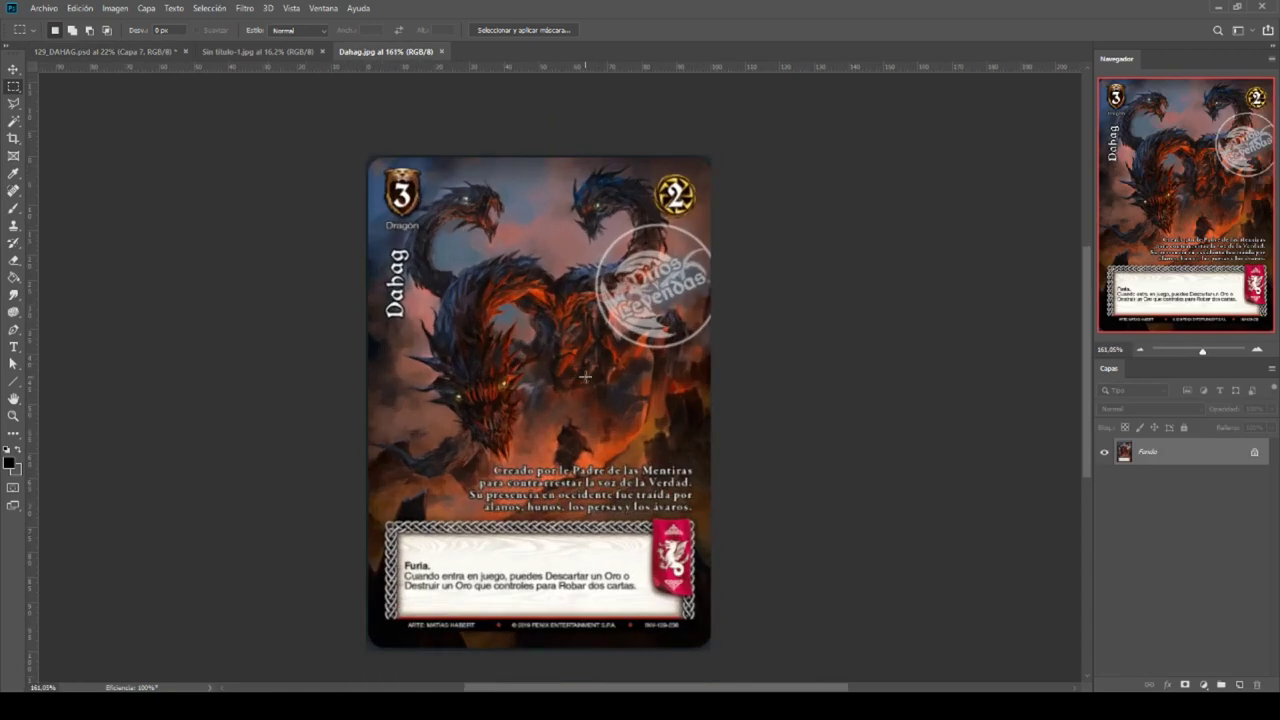
# Examine the lower half of the Dahag card, studying how the knight silhouette sits against the flavour text and ability box.
pyautogui.scroll(5, 605, 515)
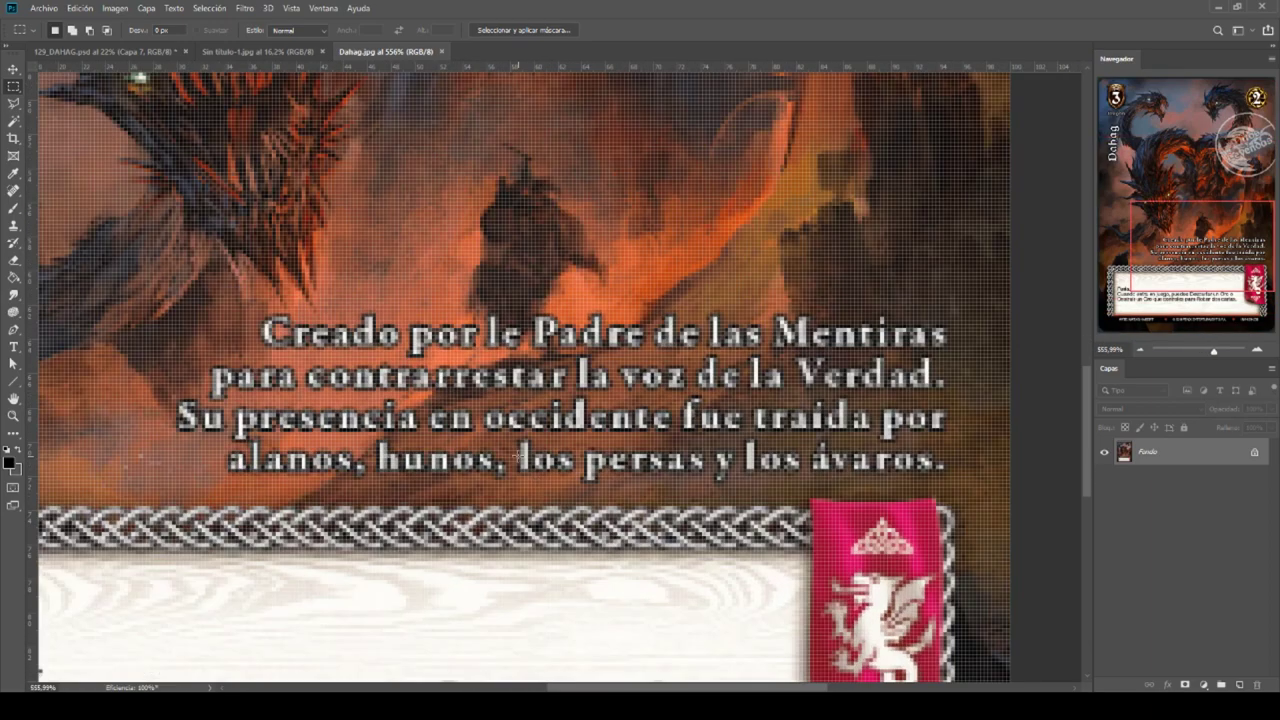
pyautogui.scroll(-2, 519, 457)
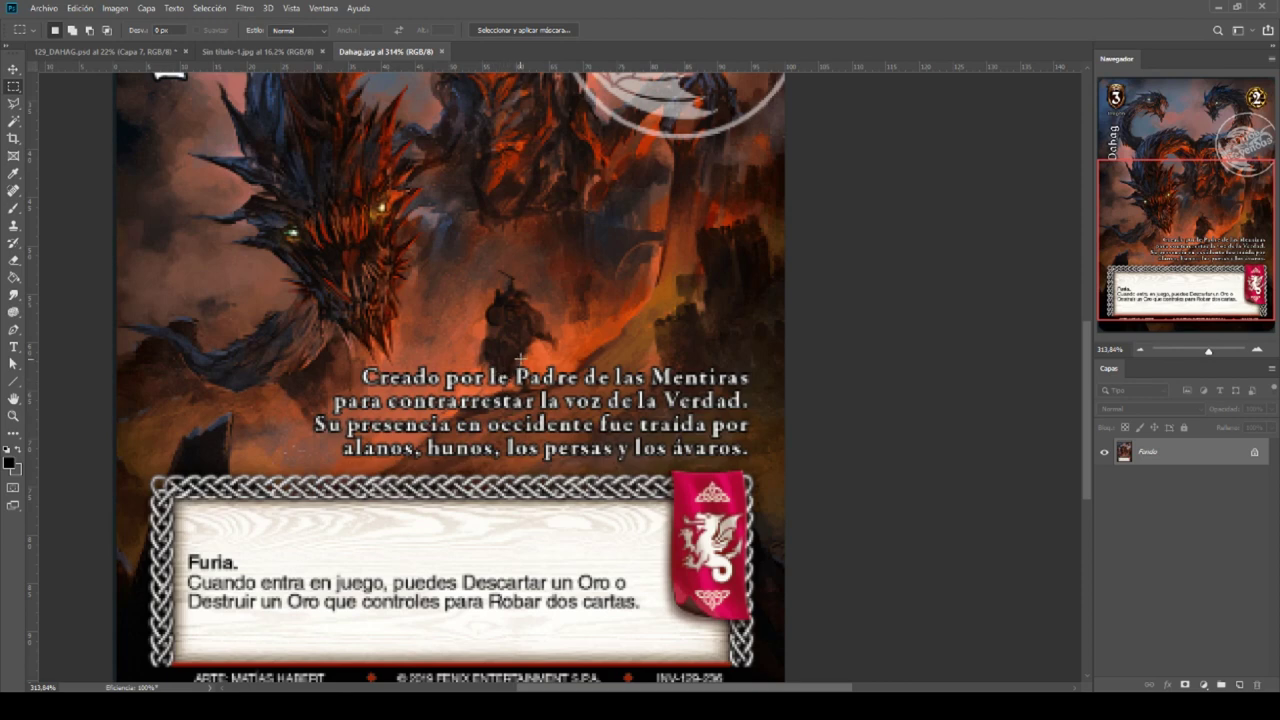
pyautogui.scroll(-1, 519, 356)
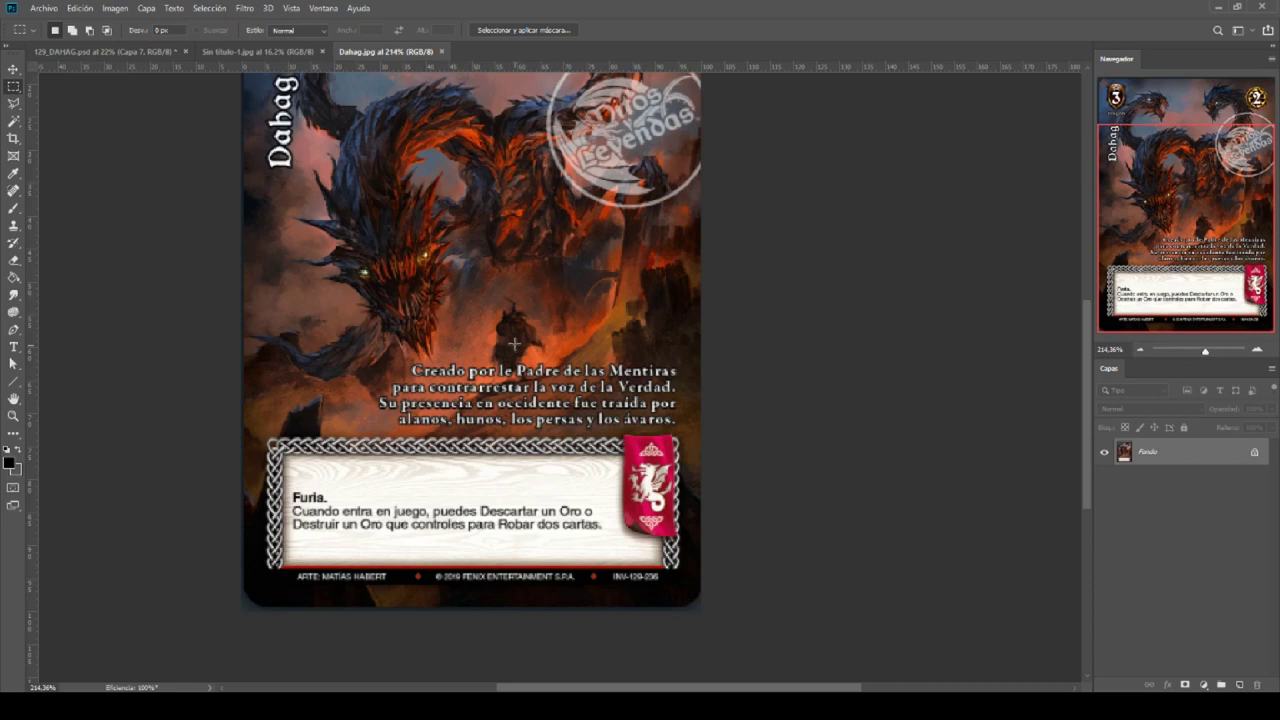
pyautogui.scroll(-1, 512, 343)
pyautogui.scroll(3, 512, 343)
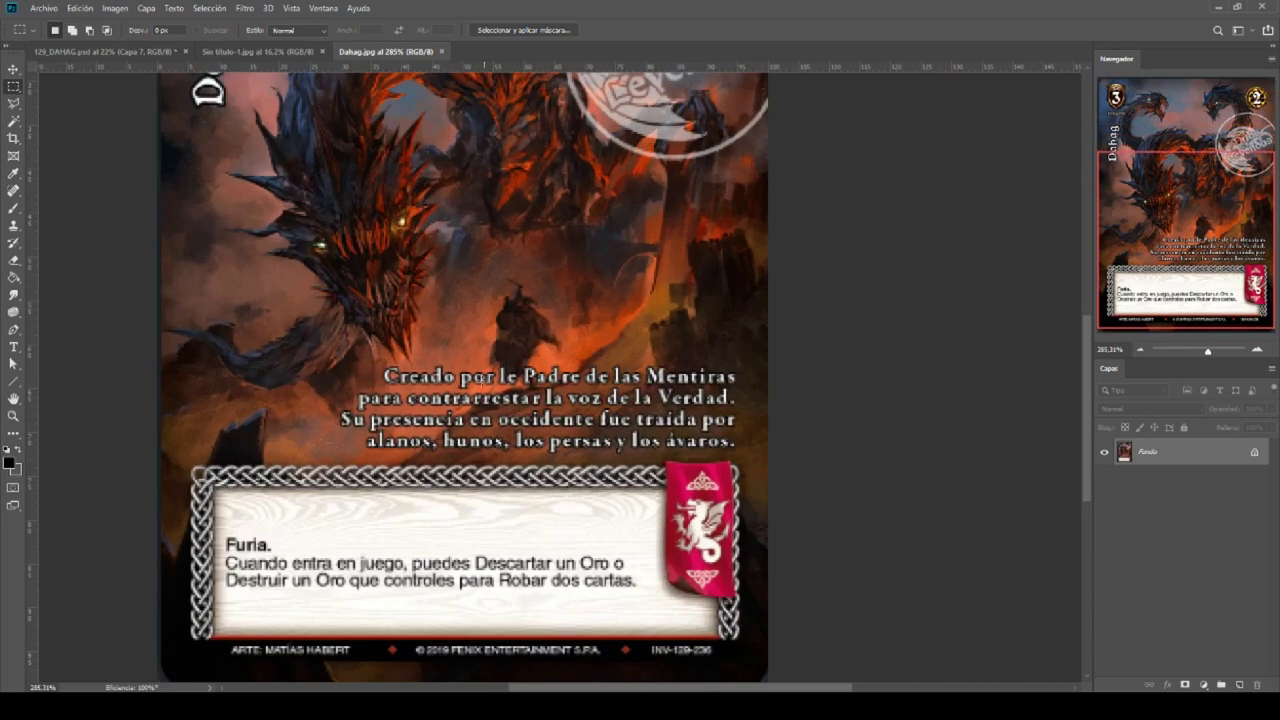
pyautogui.scroll(1, 506, 374)
pyautogui.scroll(-2, 506, 374)
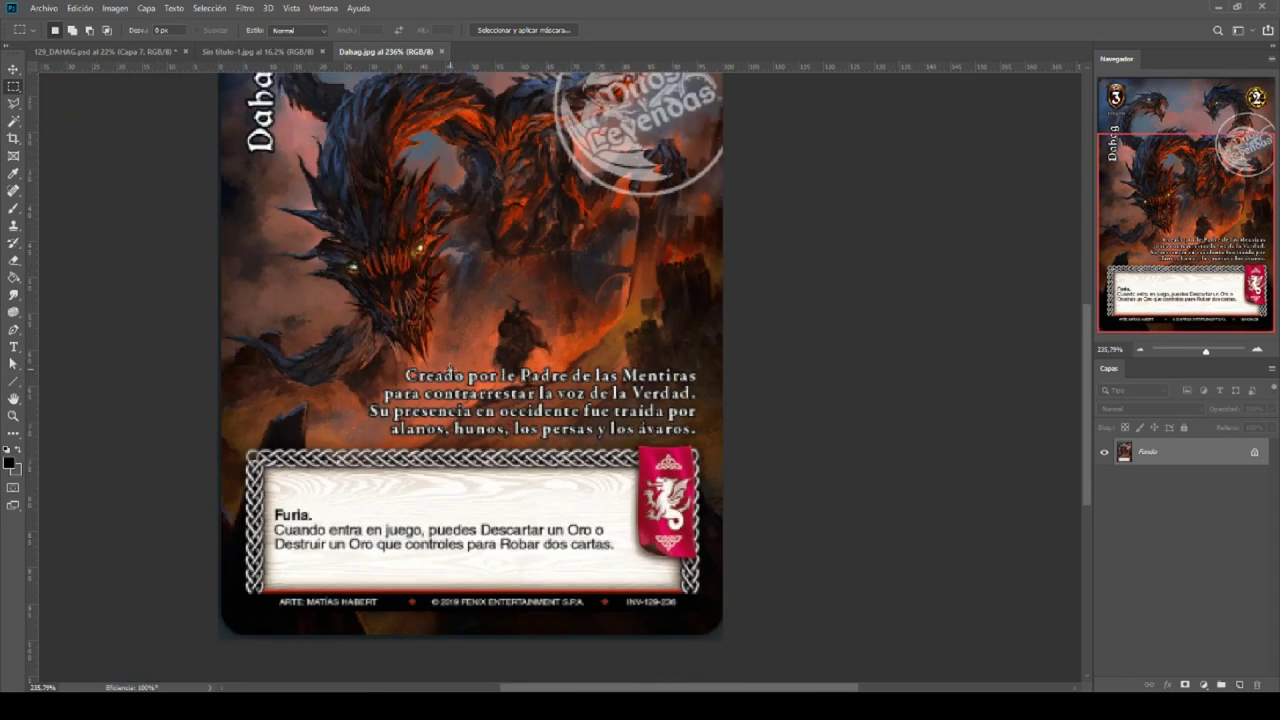
pyautogui.scroll(2, 455, 370)
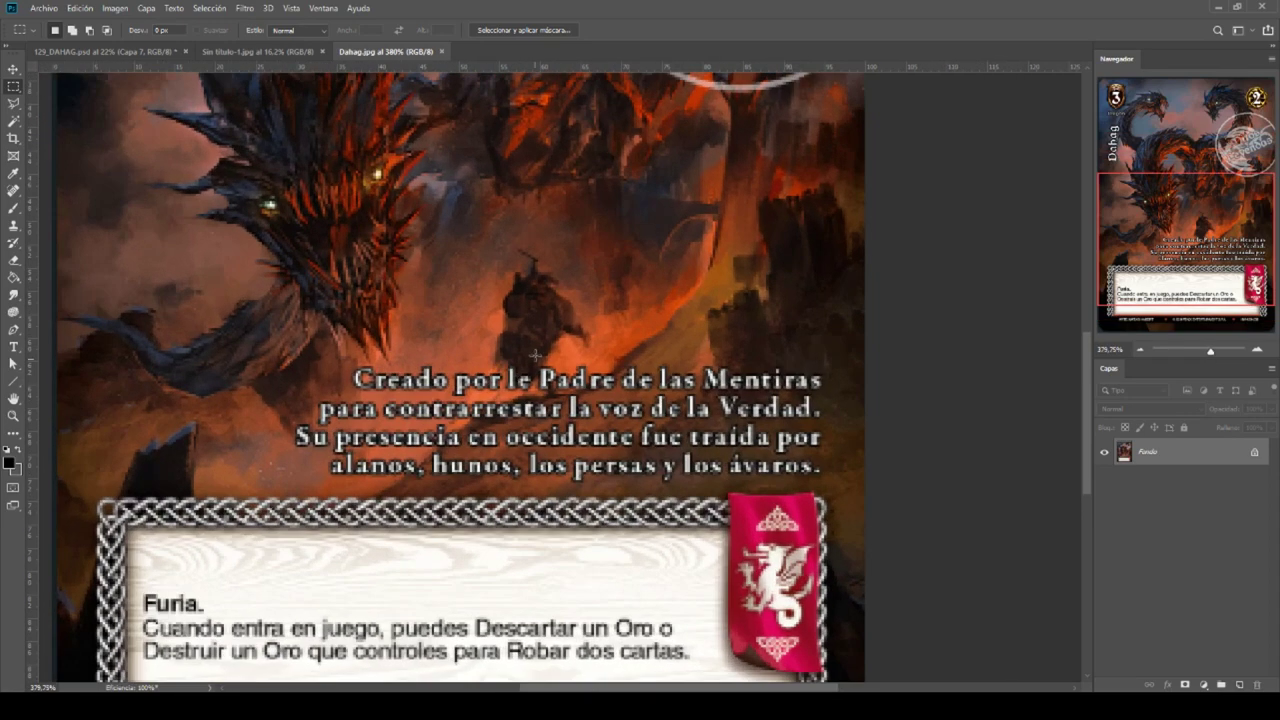
pyautogui.scroll(-2, 512, 374)
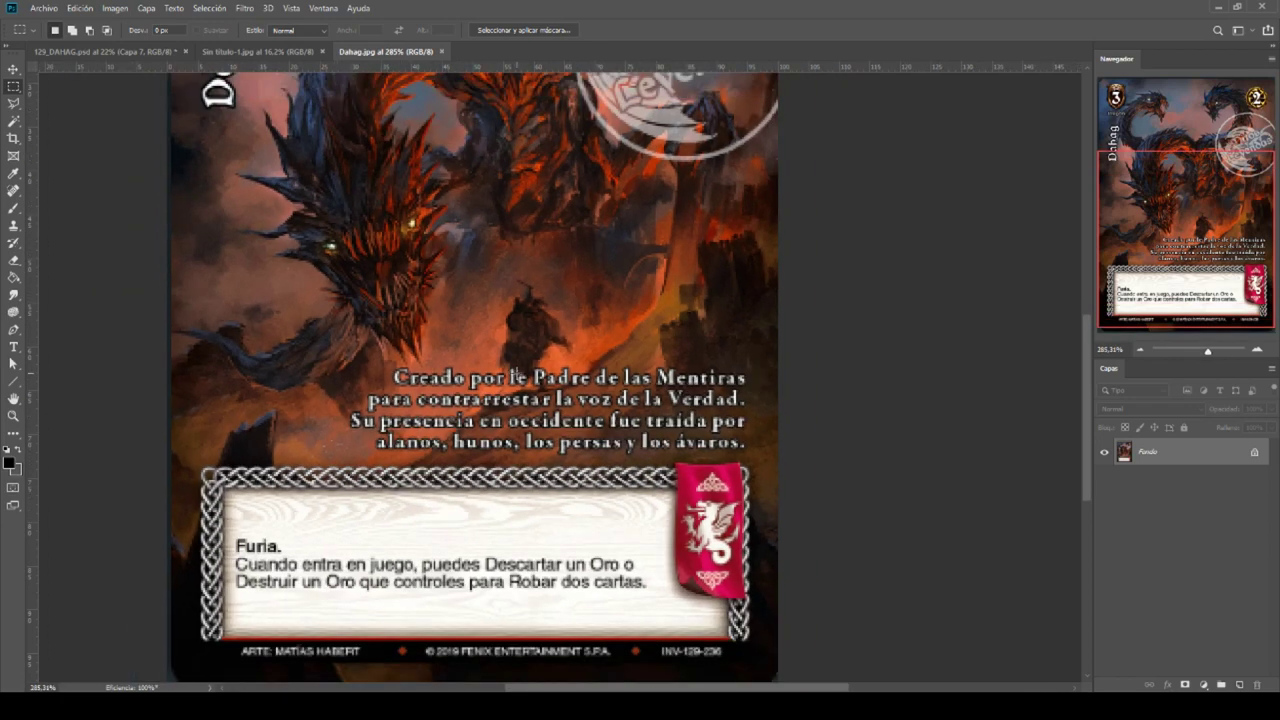
pyautogui.scroll(-1, 515, 373)
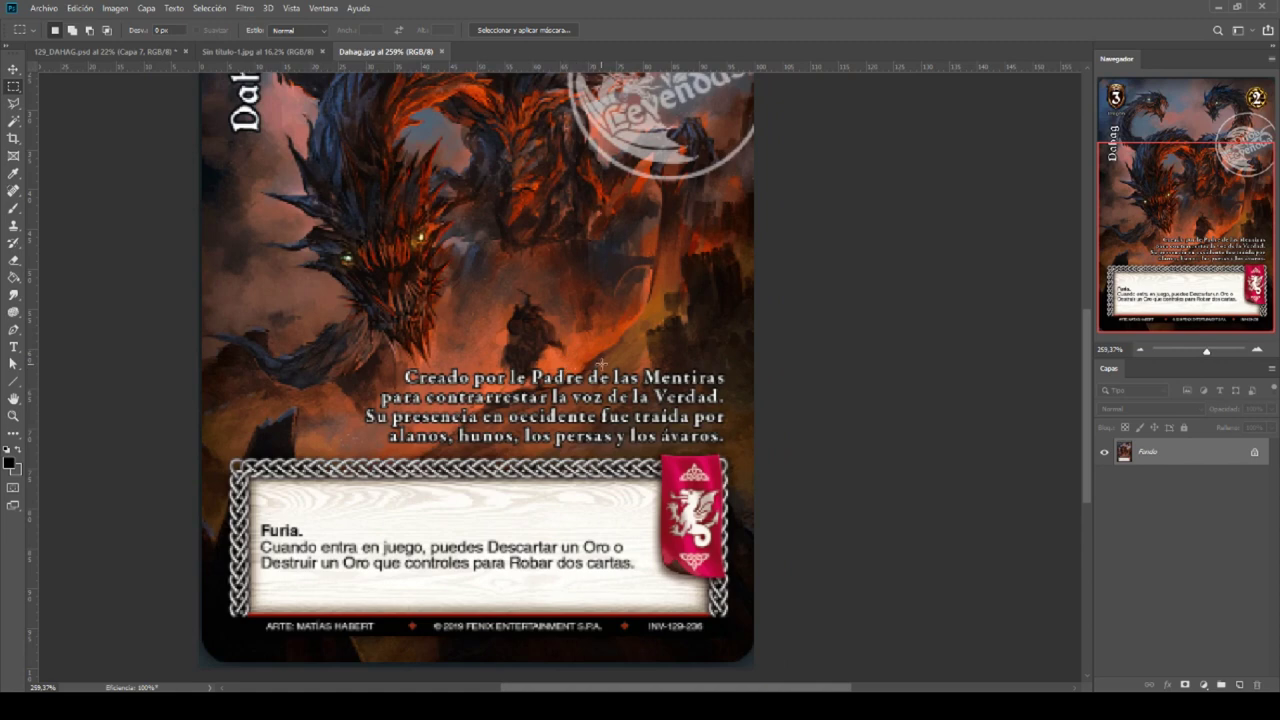
pyautogui.scroll(1, 601, 364)
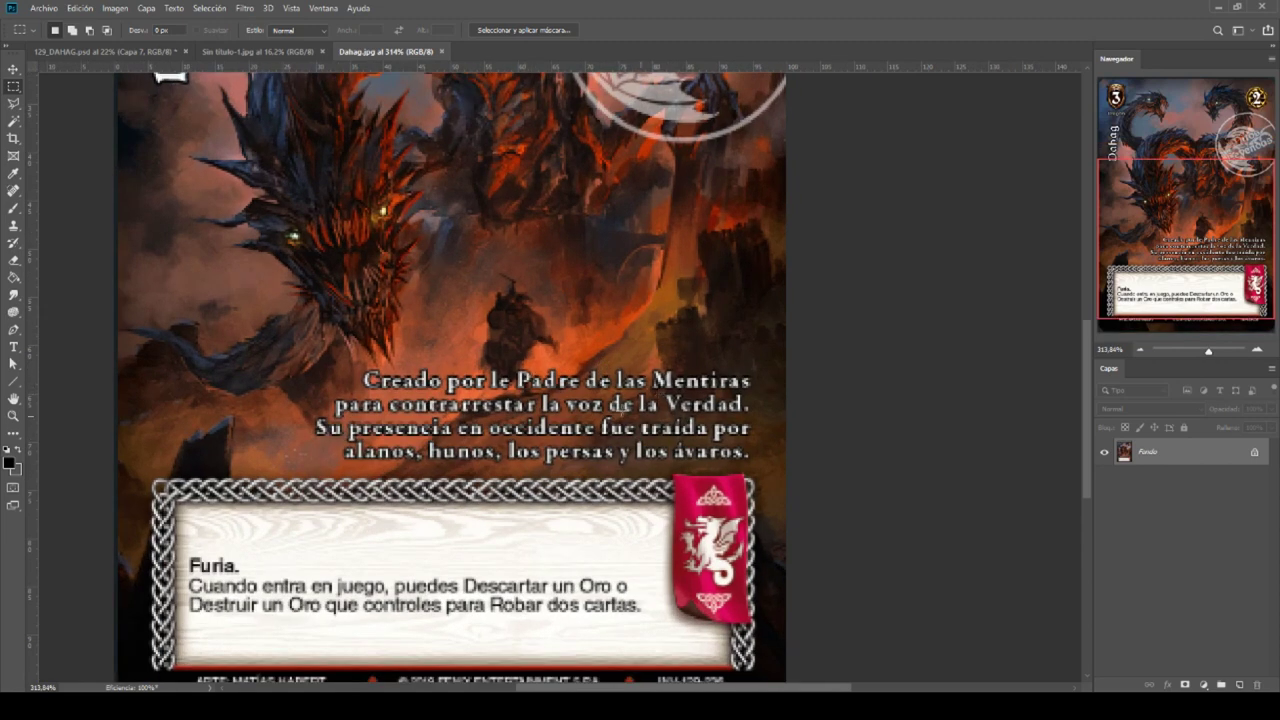
pyautogui.scroll(1, 678, 412)
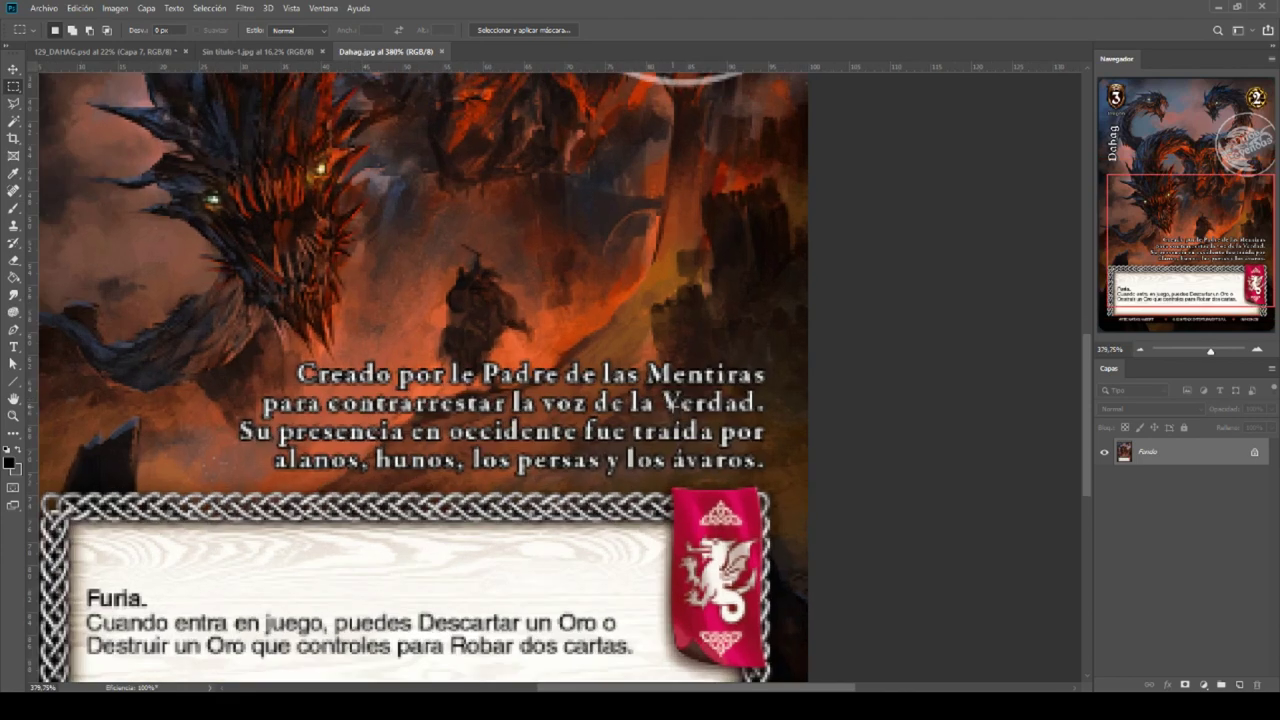
pyautogui.scroll(-4, 677, 397)
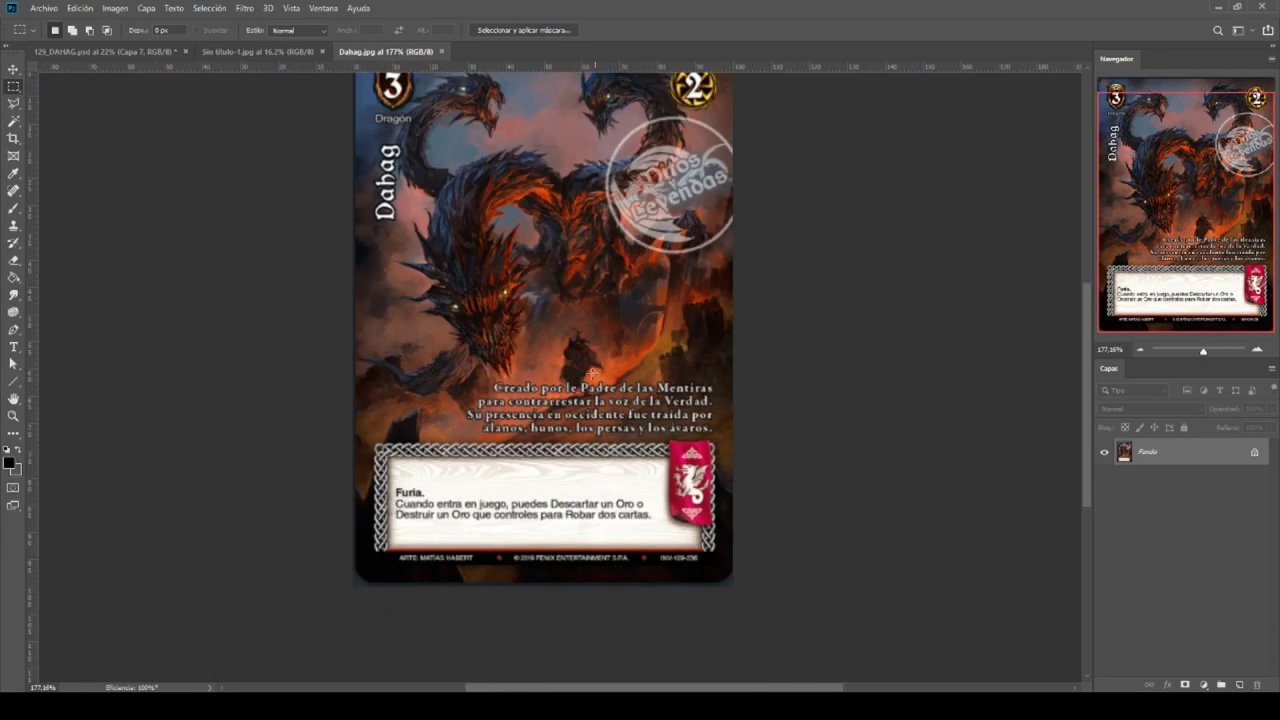
# Inspect the upper half of the Dahag card with its three dragon heads, then view the complete card.
pyautogui.moveTo(590, 242); pyautogui.dragTo(547, 347)
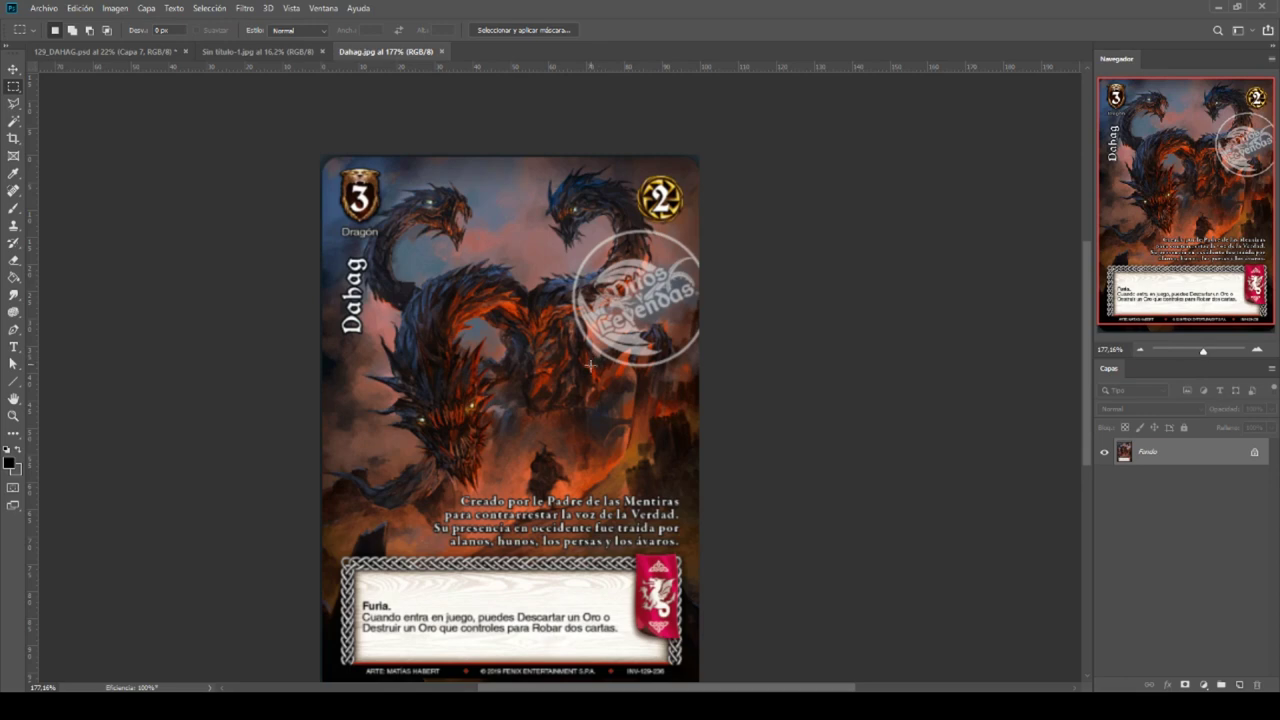
pyautogui.scroll(1, 590, 366)
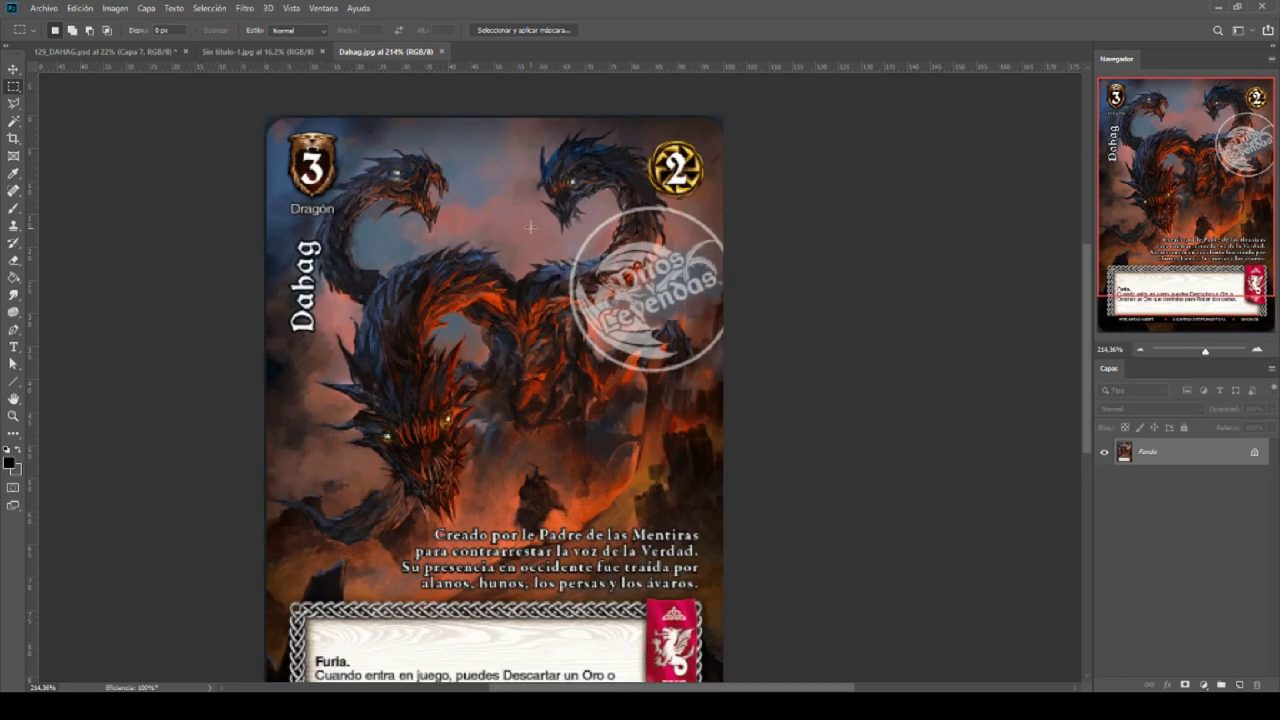
pyautogui.moveTo(530, 227); pyautogui.dragTo(548, 295)
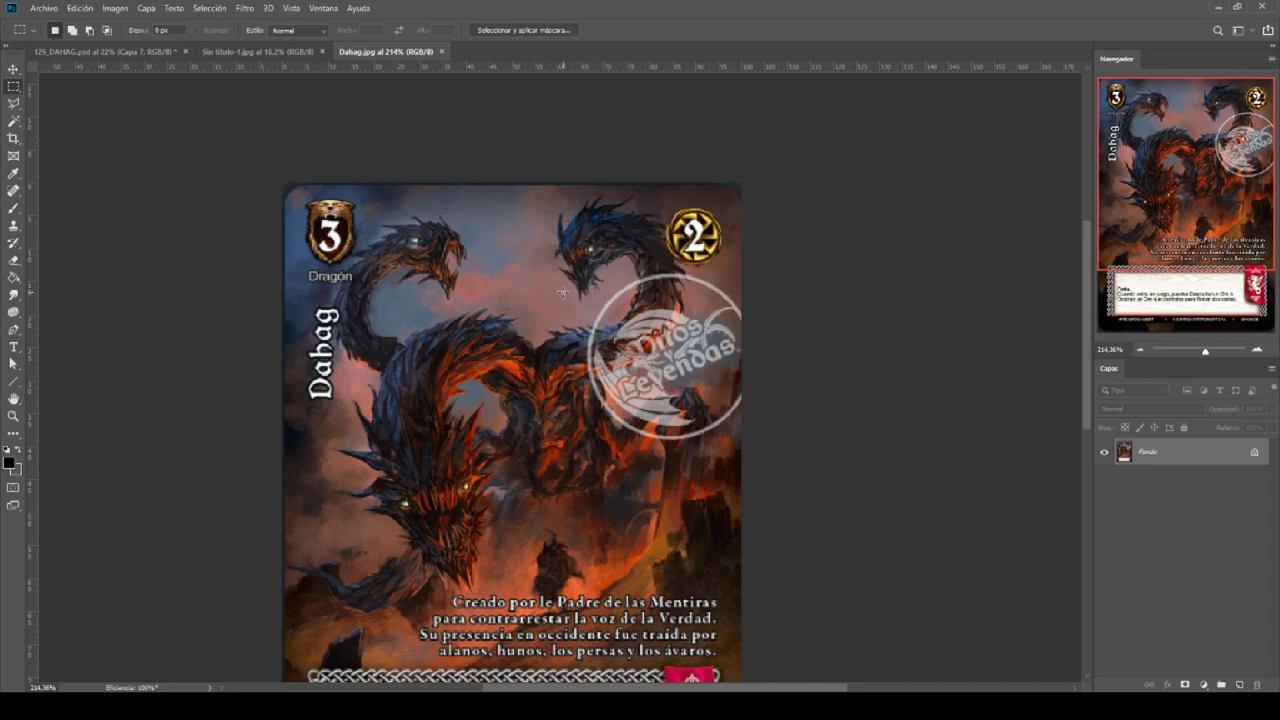
pyautogui.scroll(-2, 576, 345)
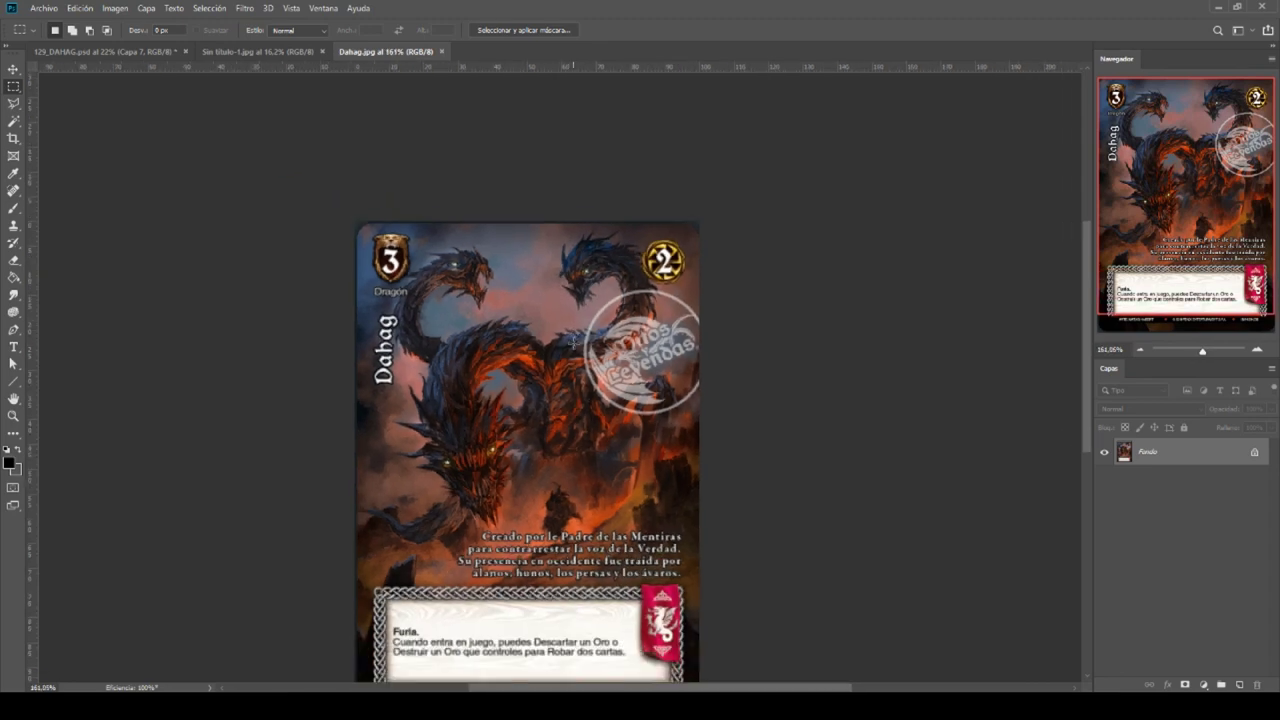
pyautogui.moveTo(591, 405); pyautogui.dragTo(557, 362)
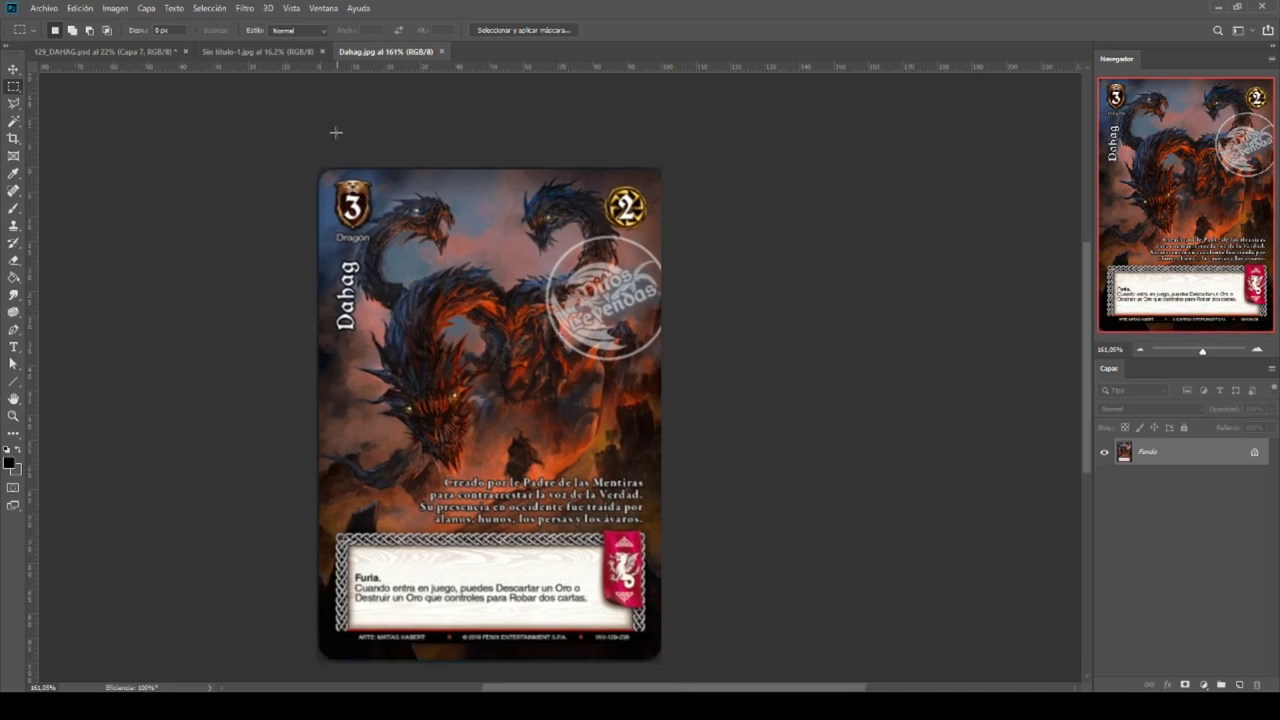
# Close the concept sketches file and return to 129_DAHAG.psd.
pyautogui.click(281, 53)
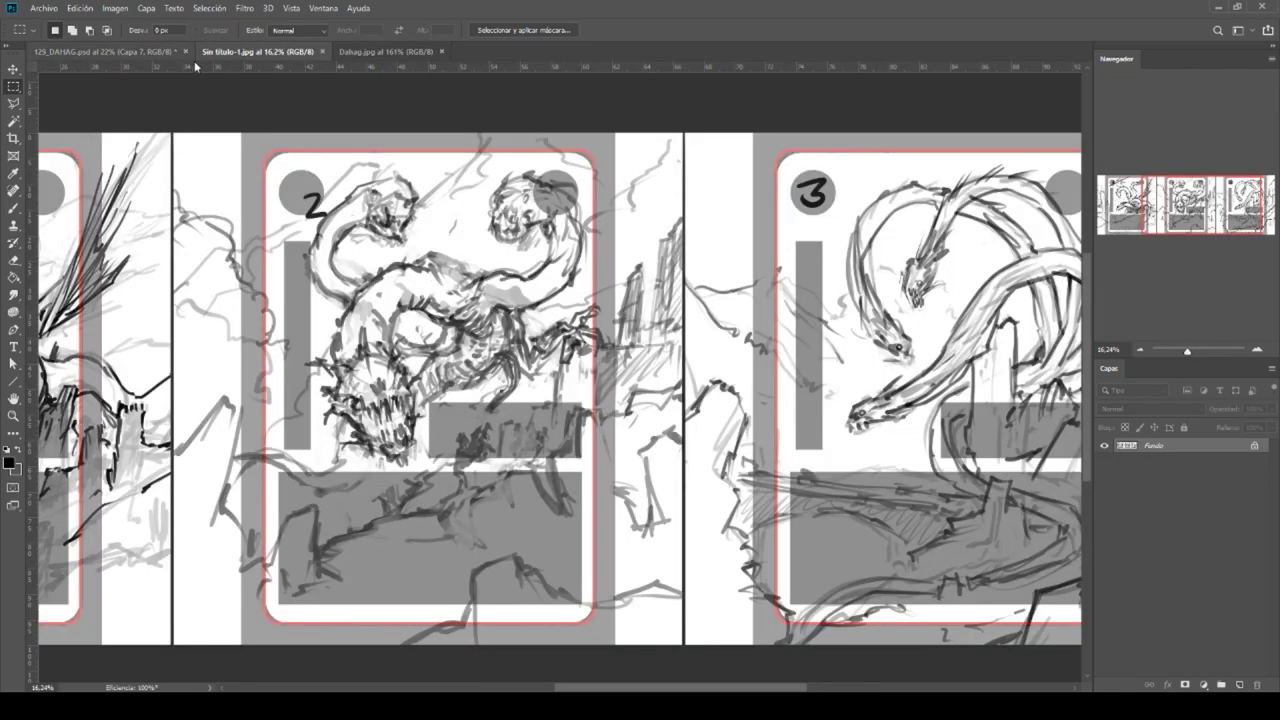
pyautogui.click(319, 52)
pyautogui.click(150, 51)
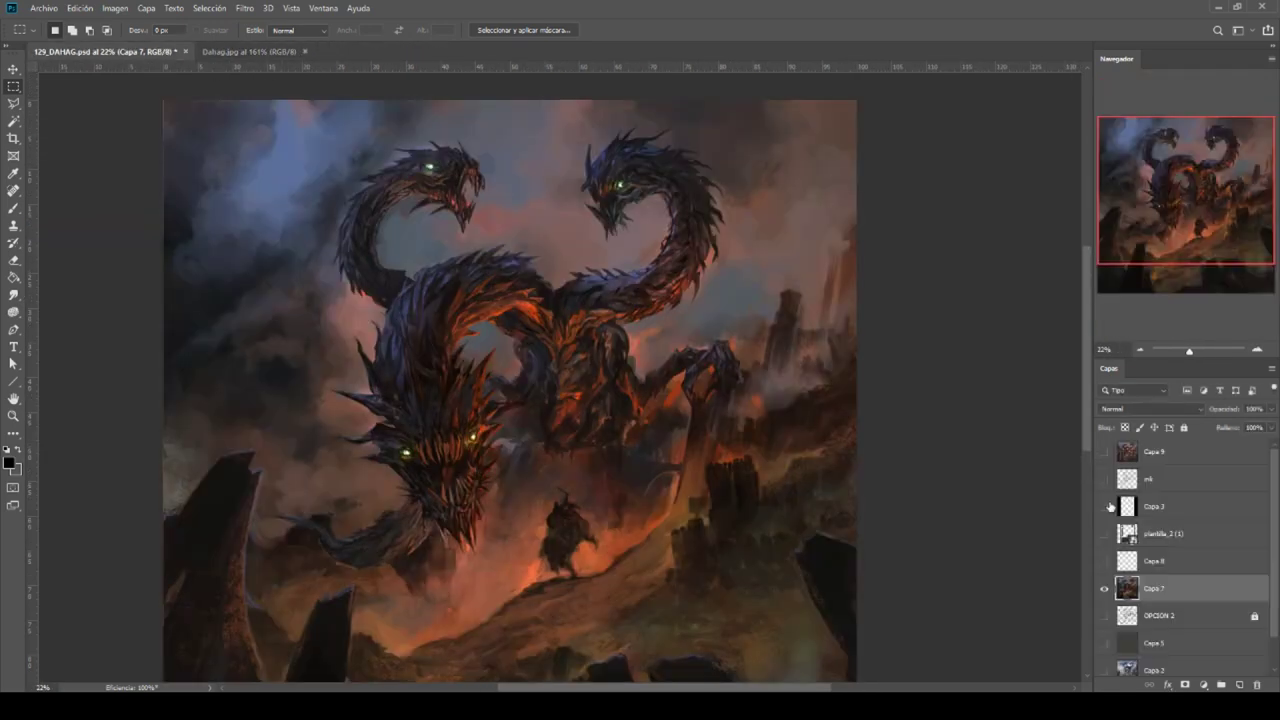
# Hide the painted layer Capa 7 and preview the OPCION 2 sketch and Capa 5 over the colour base.
pyautogui.click(1105, 589)
pyautogui.scroll(-1, 1105, 600)
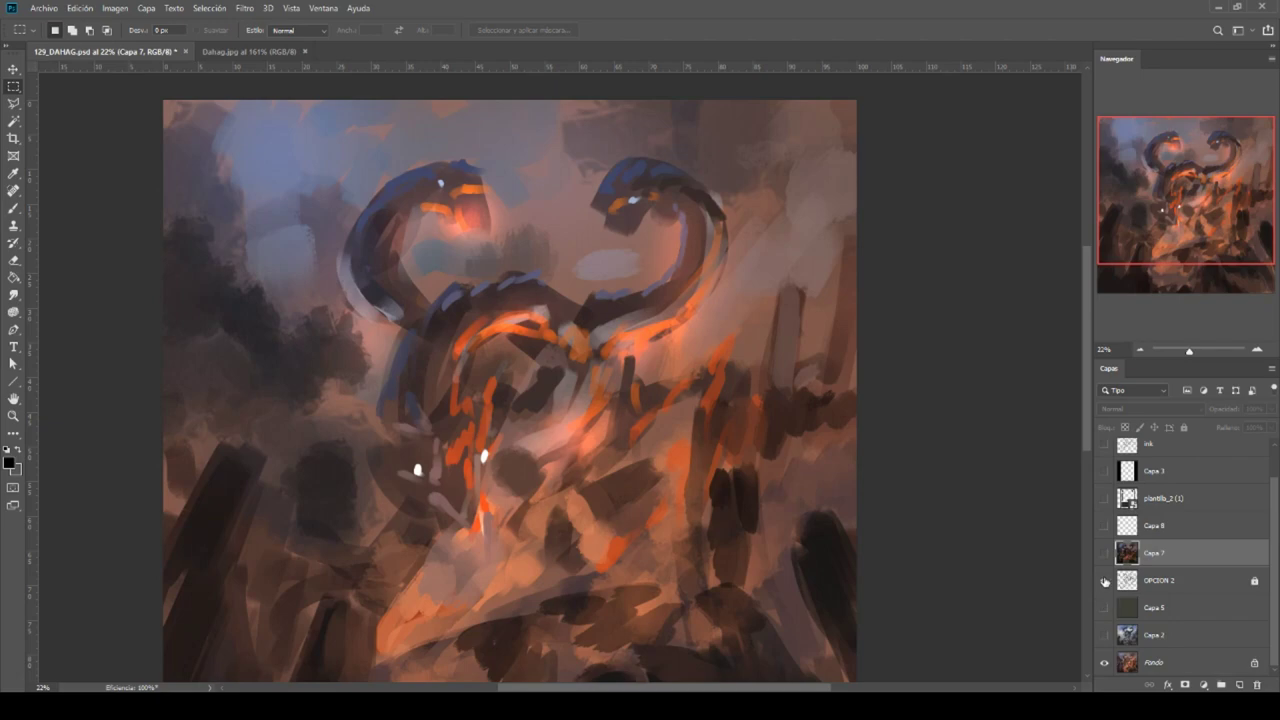
pyautogui.click(1105, 580)
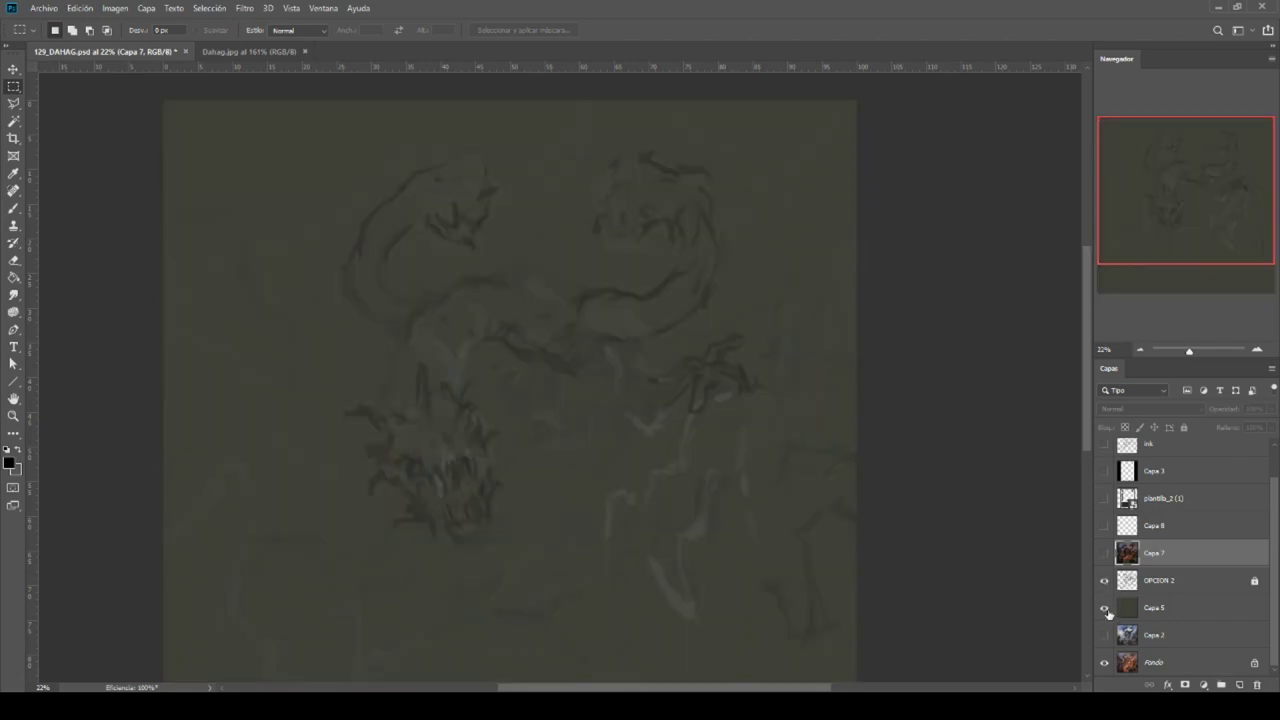
pyautogui.click(1105, 607)
pyautogui.click(1105, 580)
pyautogui.click(1105, 582)
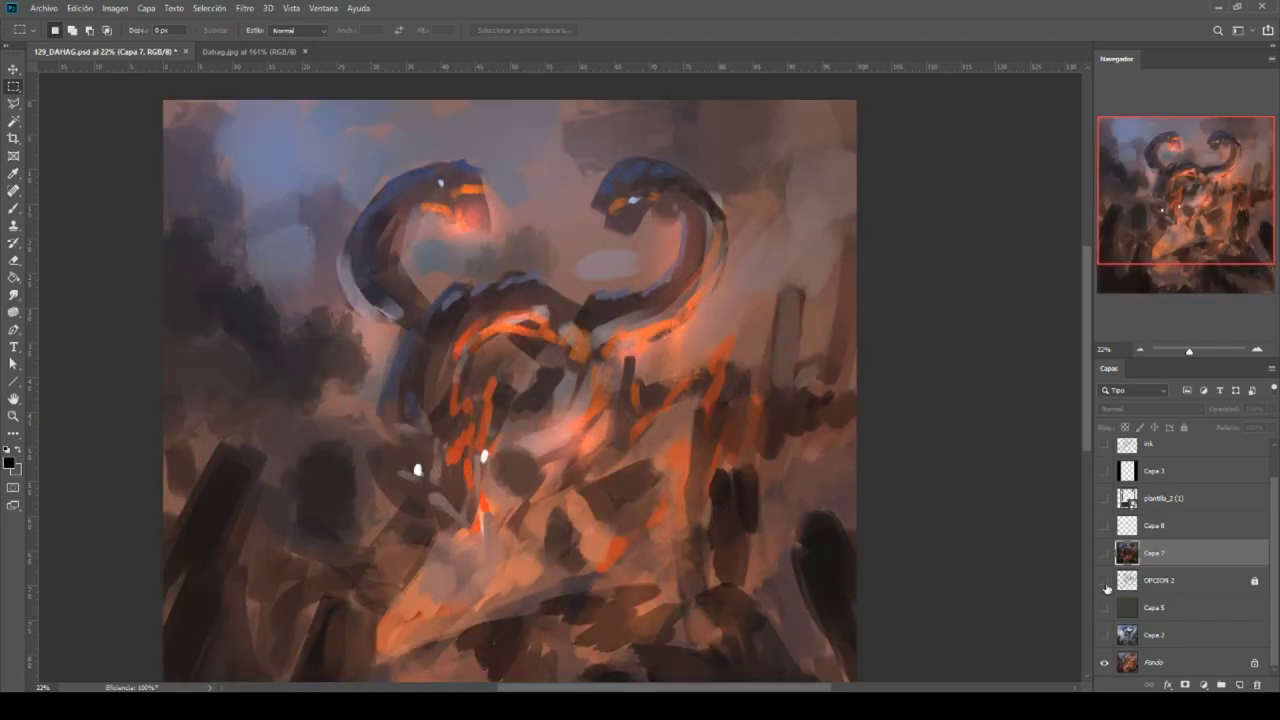
# Preview the Capa 2 colour test, then show the ink line layer over the Fondo colour base and inspect it.
pyautogui.click(1105, 634)
pyautogui.click(1105, 634)
pyautogui.click(1105, 444)
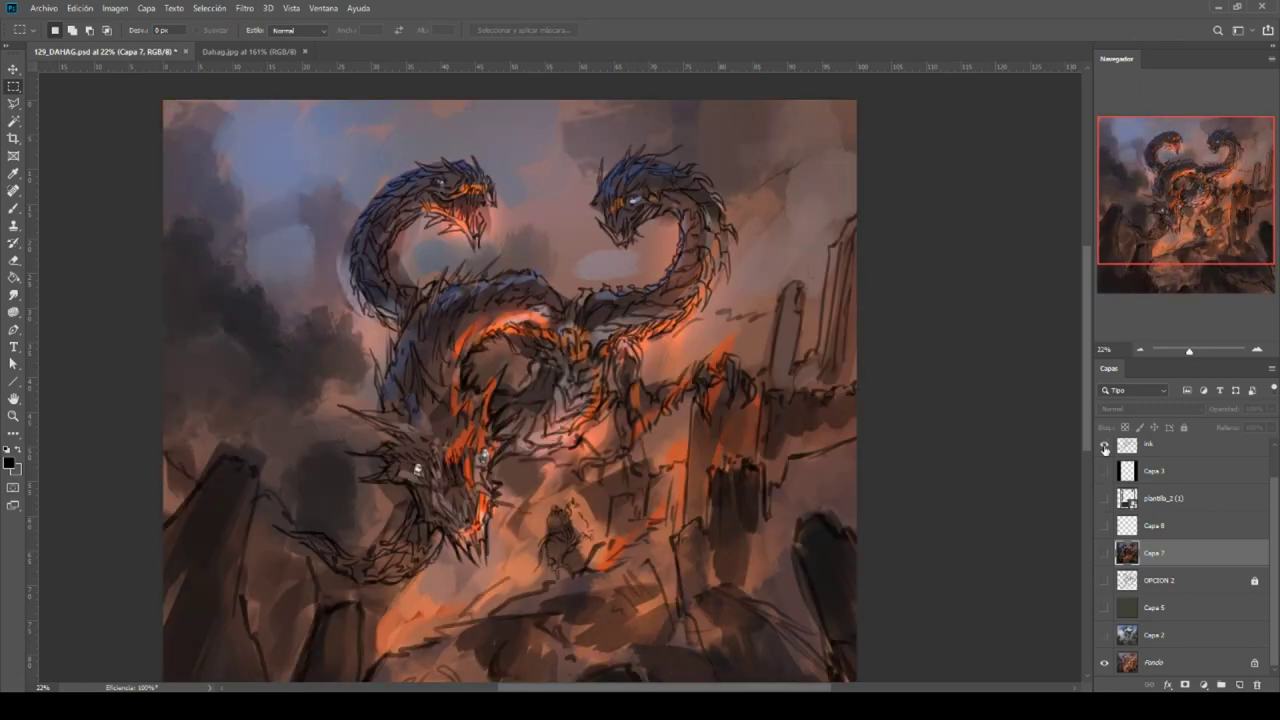
pyautogui.hscroll(2, 700, 440)
pyautogui.scroll(-1, 520, 322)
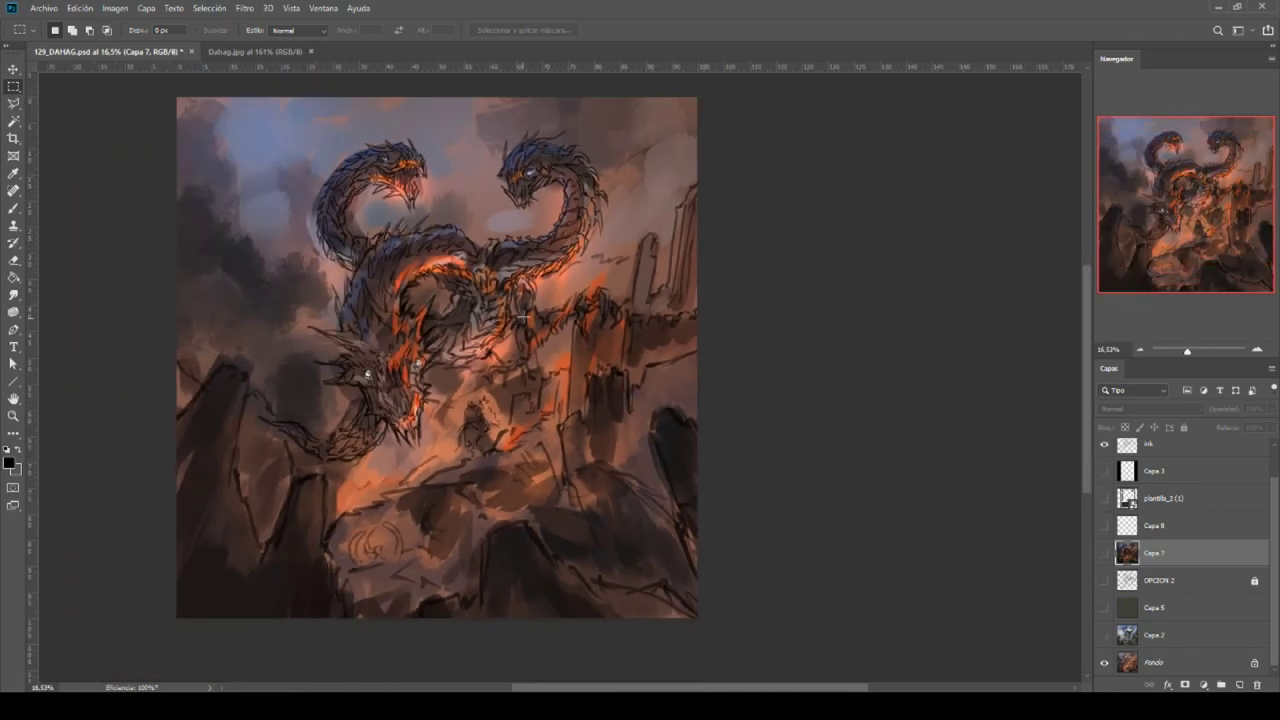
pyautogui.scroll(3, 395, 370)
pyautogui.scroll(-3, 620, 425)
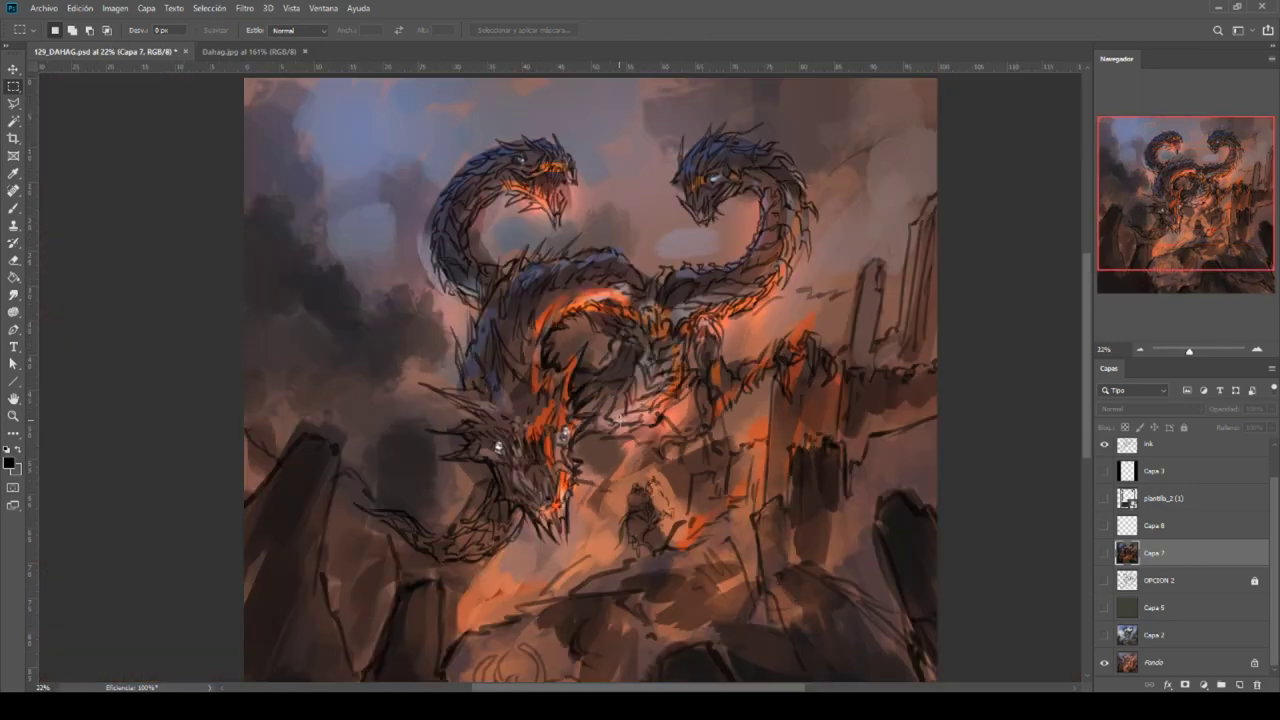
# Show the Capa 2 blue colour test beneath the ink lines, then hide the ink layer to view its colours alone.
pyautogui.scroll(-2, 615, 419)
pyautogui.hscroll(3, 570, 380)
pyautogui.scroll(2, 530, 340)
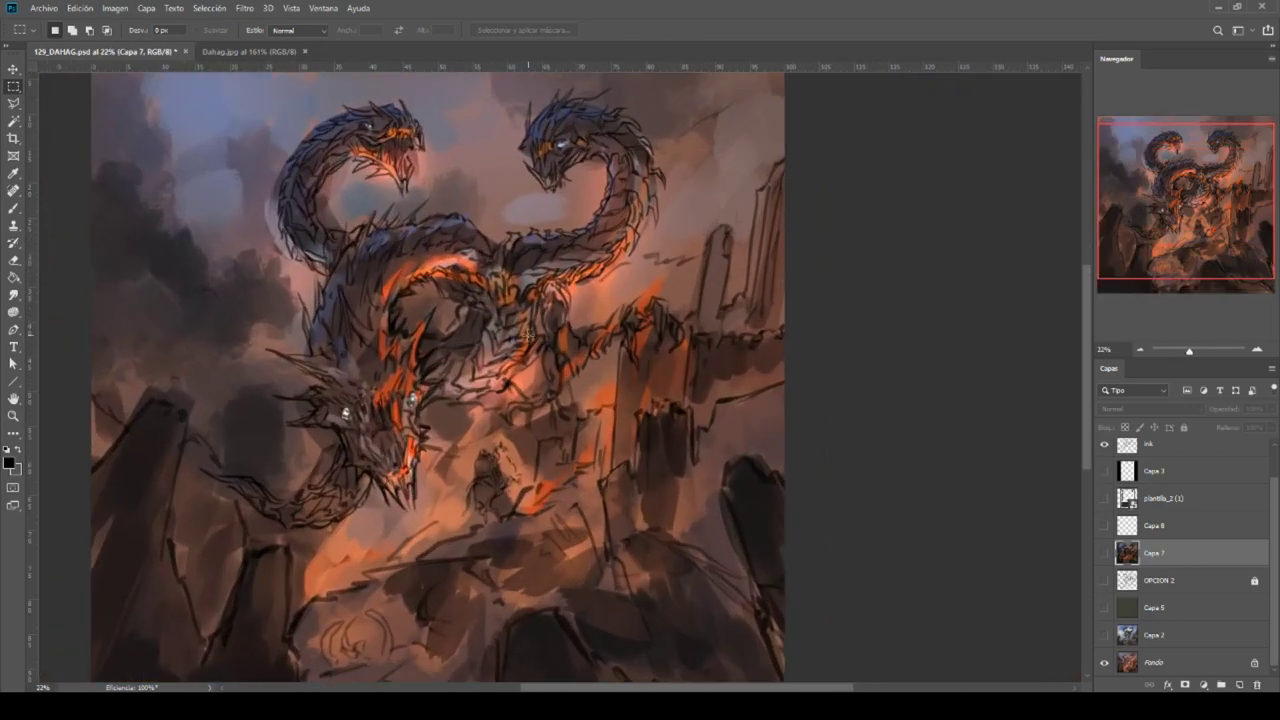
pyautogui.click(1105, 636)
pyautogui.click(1105, 637)
pyautogui.click(1105, 637)
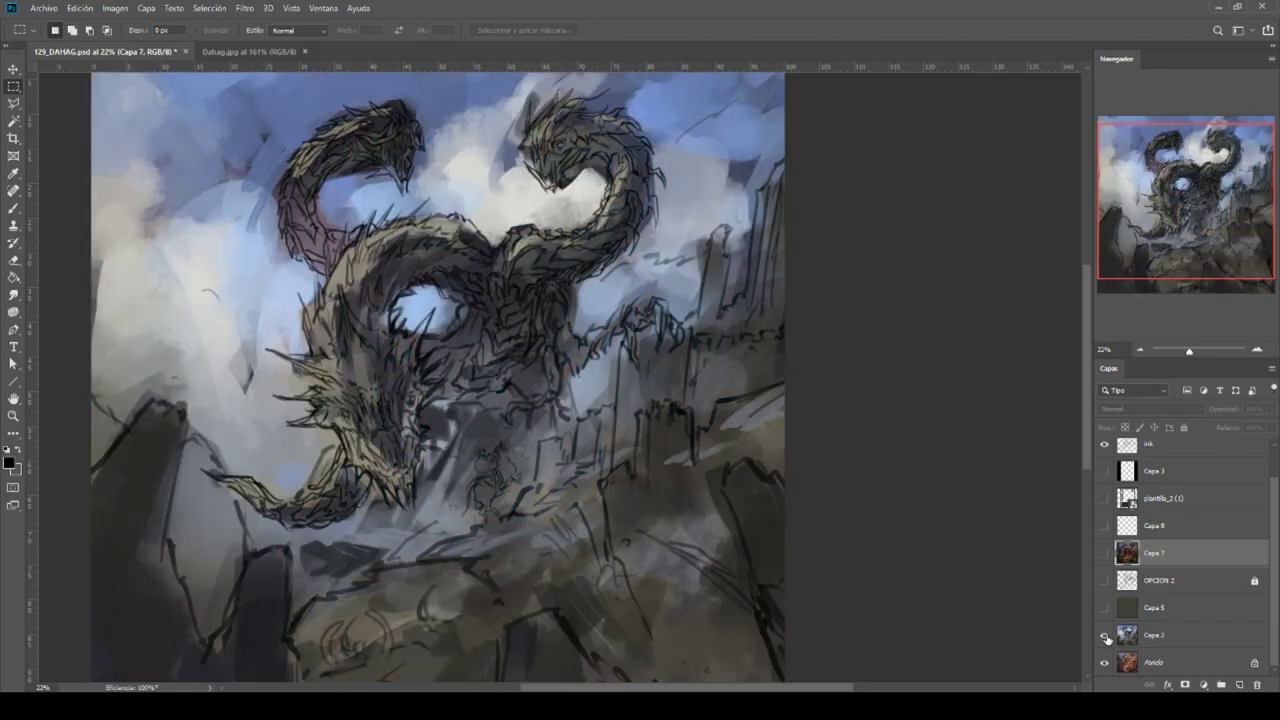
pyautogui.click(1104, 444)
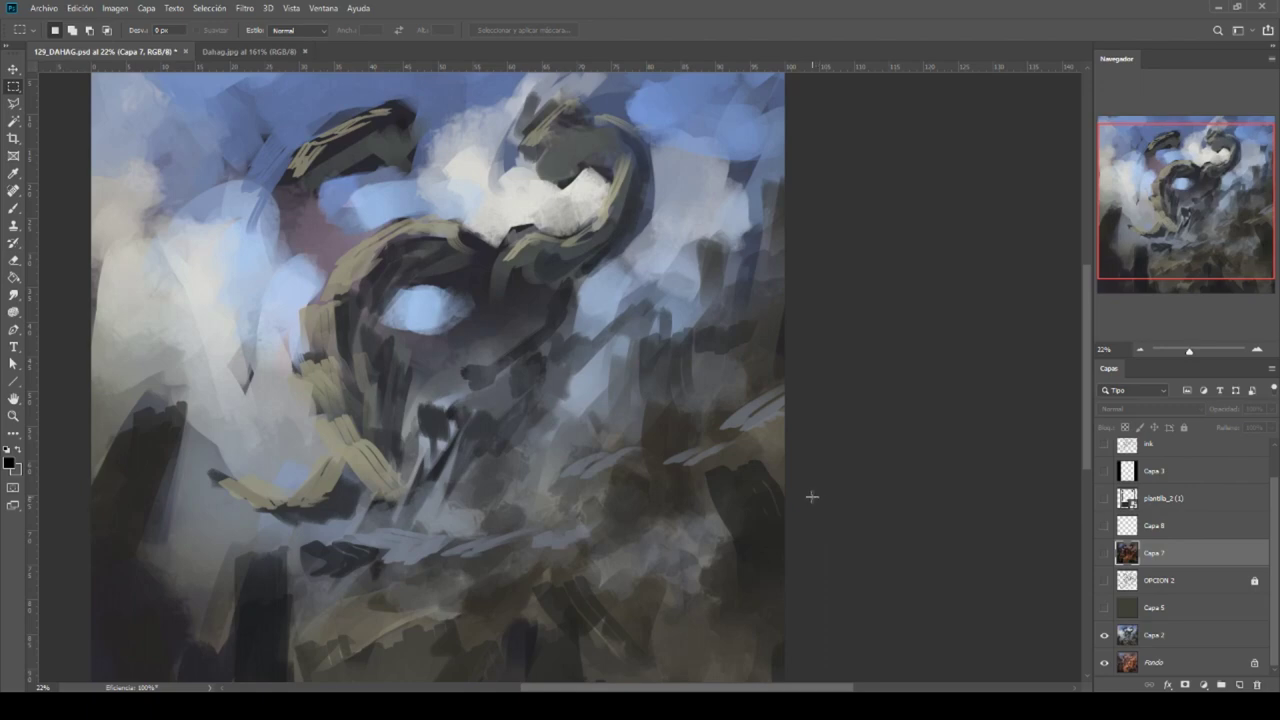
# Hide Capa 2 to view the Fondo colour base alone, then show the ink layer over it and select that layer.
pyautogui.click(1105, 636)
pyautogui.click(1104, 662)
pyautogui.click(1104, 662)
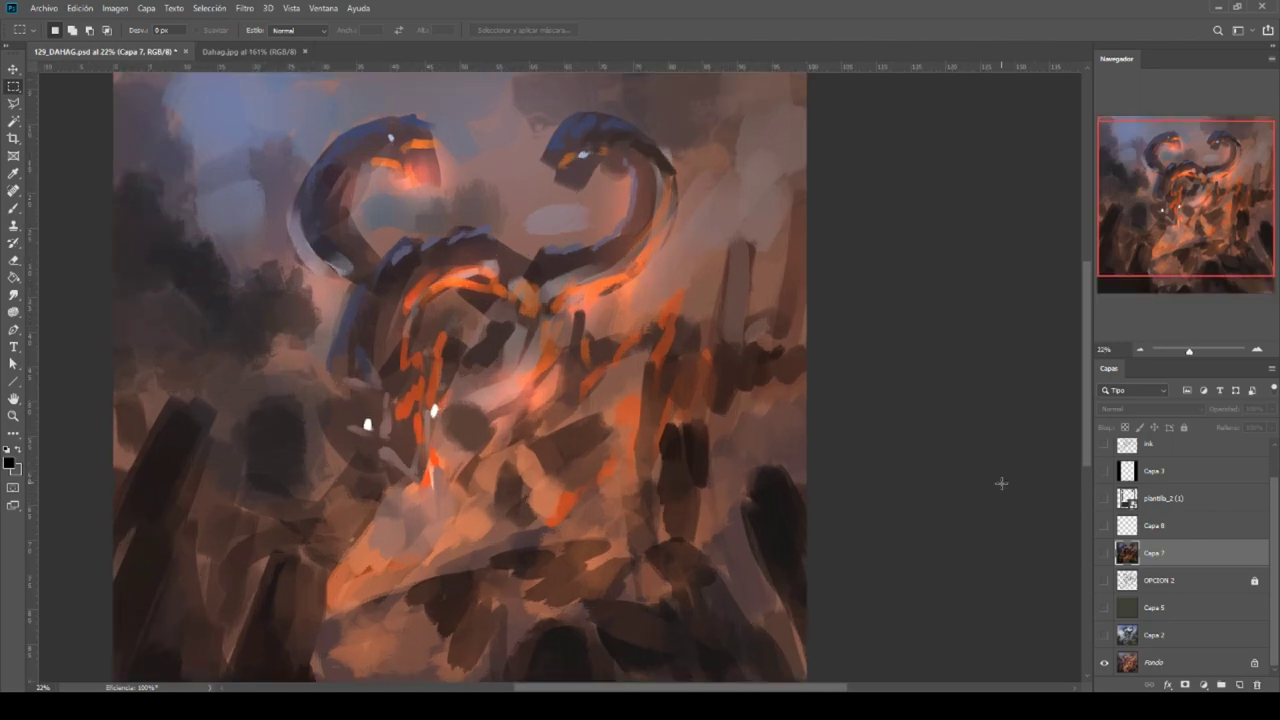
pyautogui.click(1104, 445)
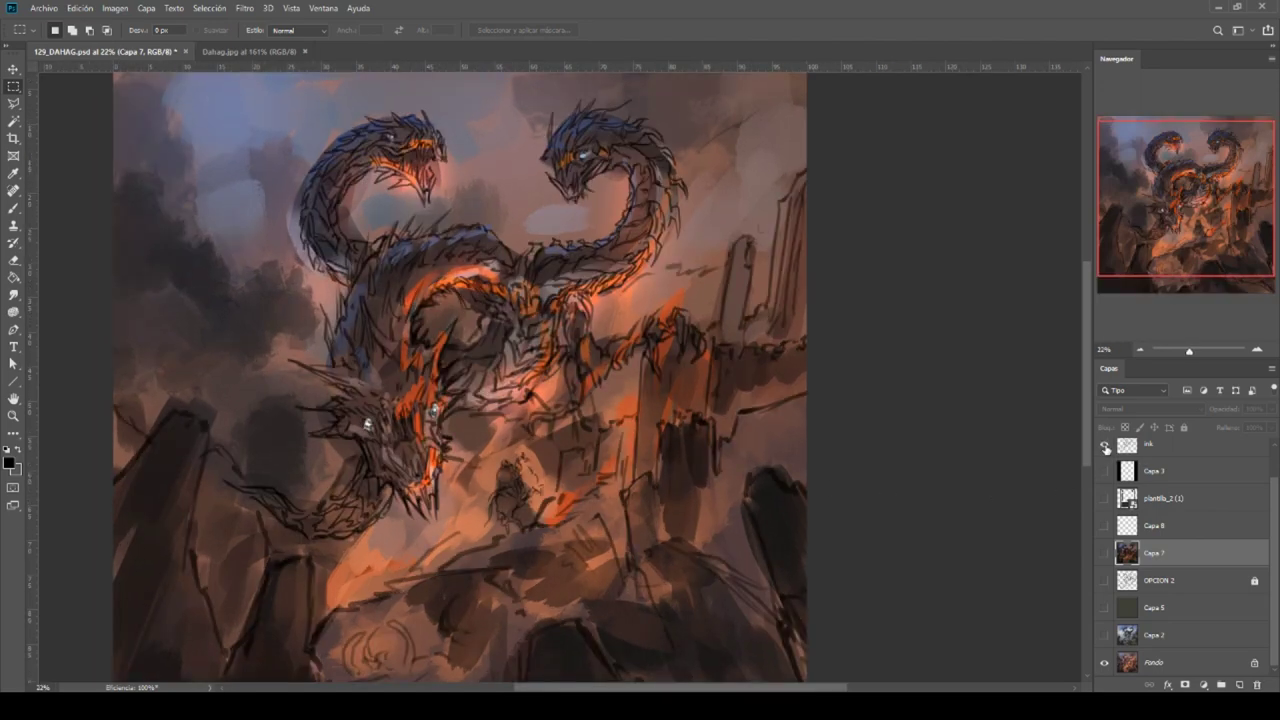
pyautogui.click(1158, 448)
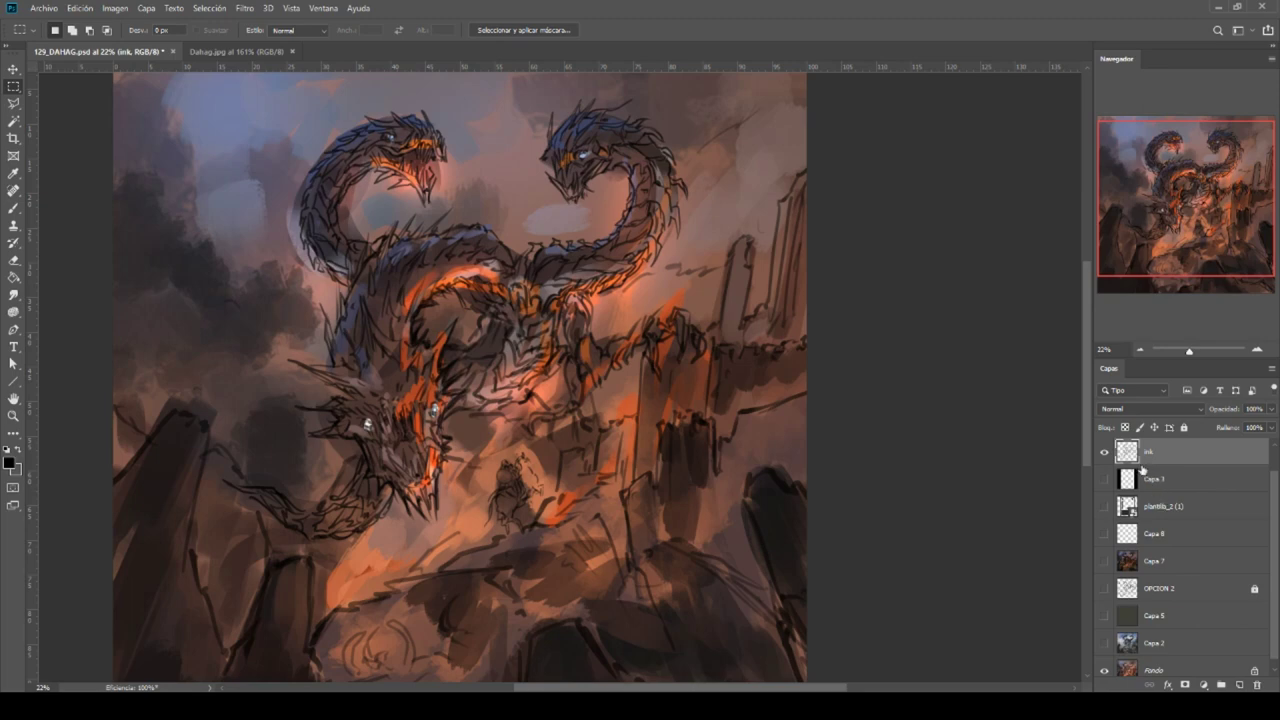
# Show the merged Capa 9 sketch with its card frame, hide the ink layer, and inspect the dragon's body and front head closely.
pyautogui.scroll(1, 1155, 458)
pyautogui.click(1104, 480)
pyautogui.click(1104, 453)
pyautogui.scroll(-2, 506, 400)
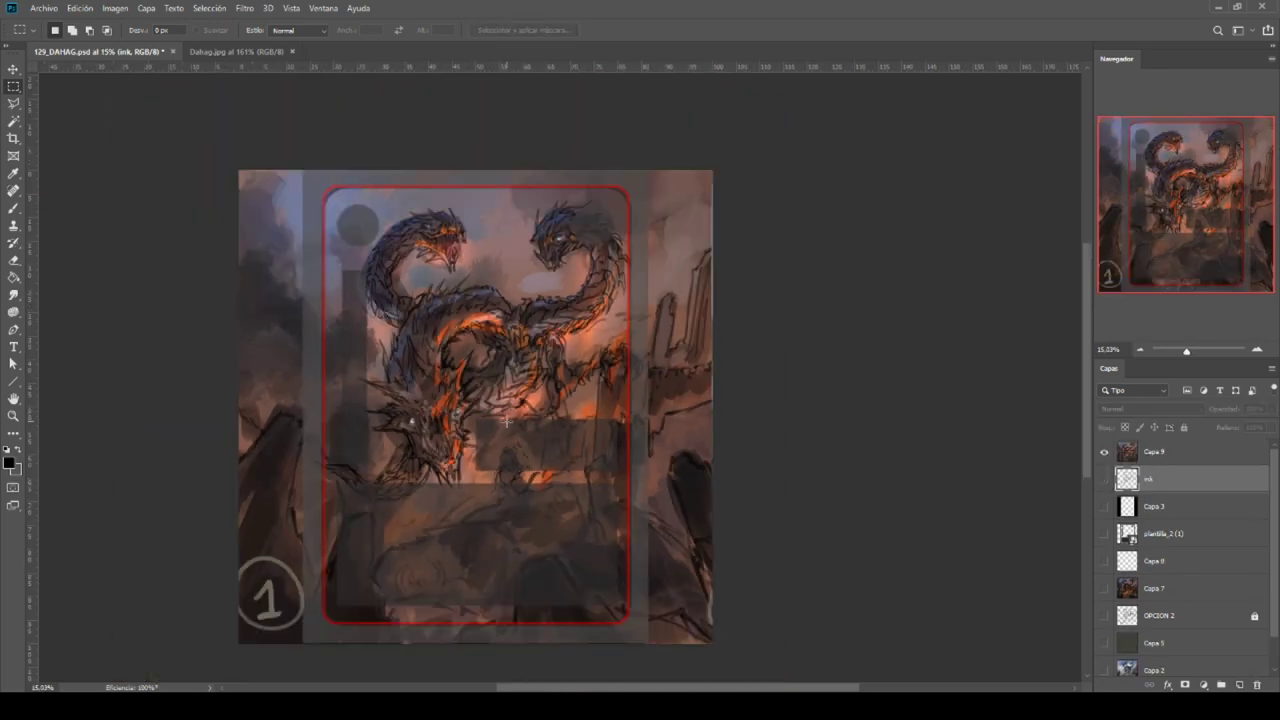
pyautogui.scroll(6, 436, 364)
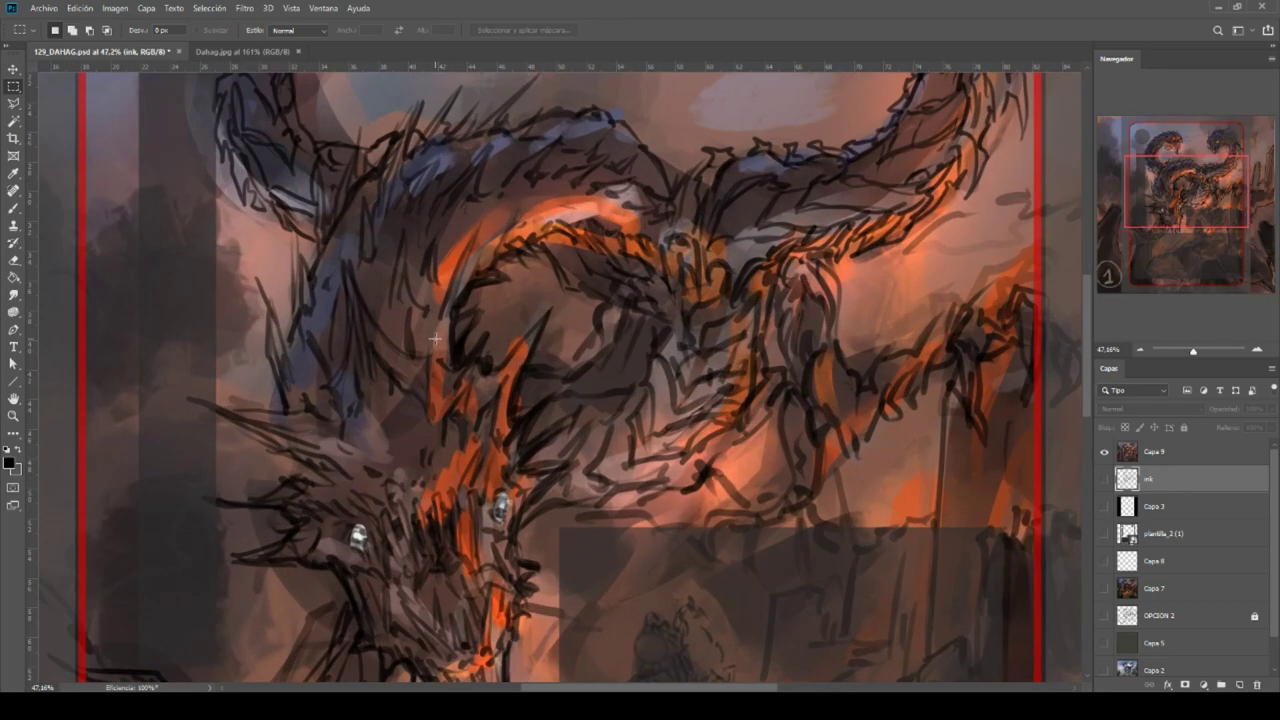
pyautogui.scroll(2, 459, 340)
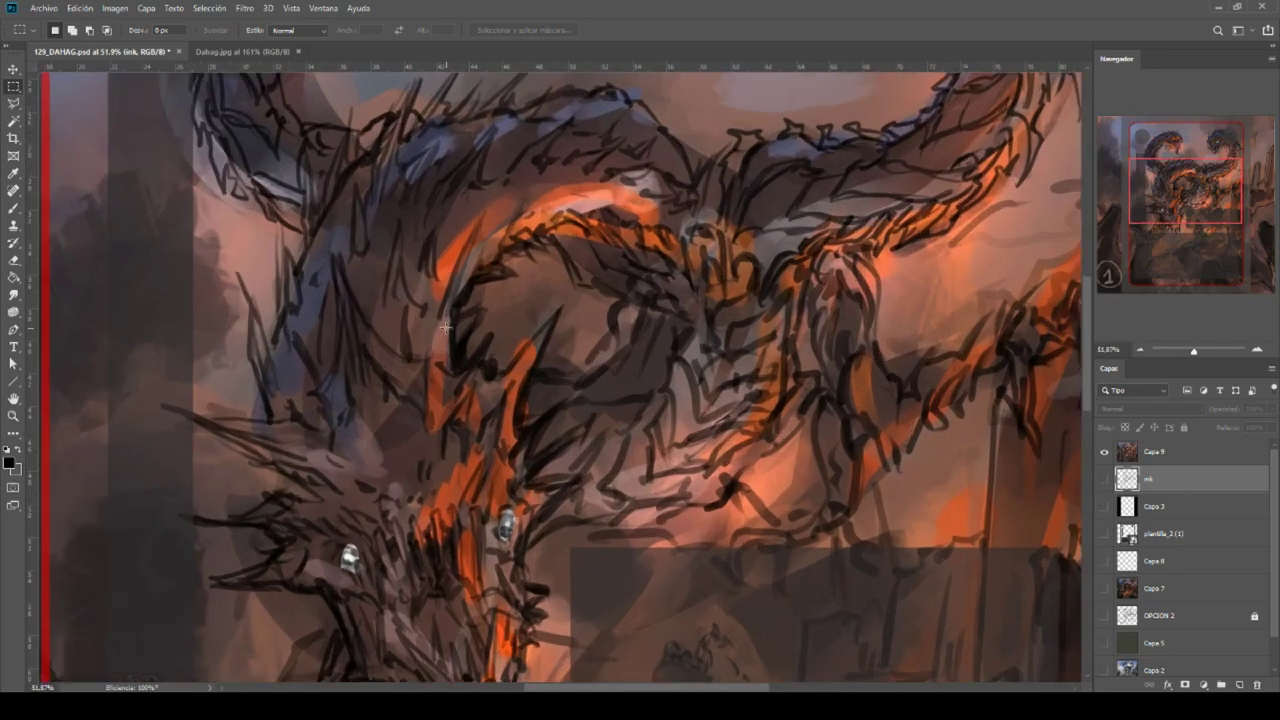
pyautogui.scroll(-2, 599, 471)
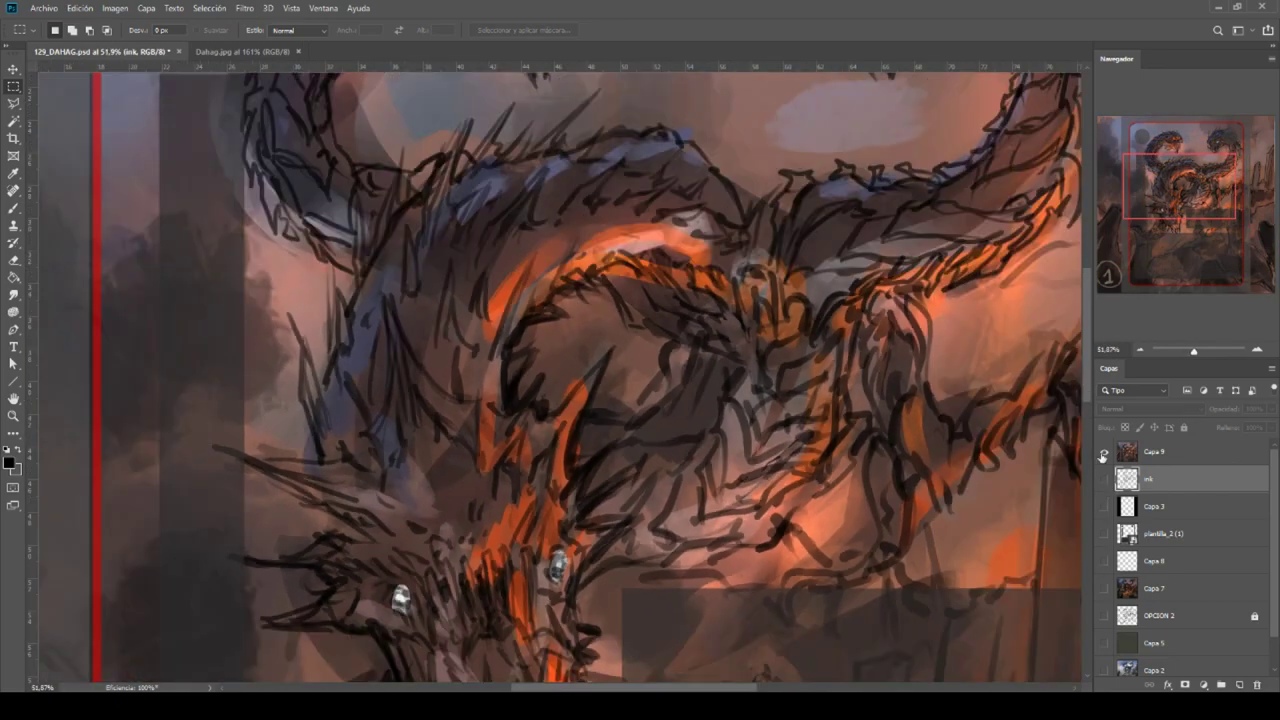
# Display only the finished Capa 7 painting and inspect the dragon, the warrior and the foreground rocks.
pyautogui.keyDown('alt'); pyautogui.click(1104, 588); pyautogui.keyUp('alt')
pyautogui.click(1104, 588)
pyautogui.scroll(-2, 592, 366)
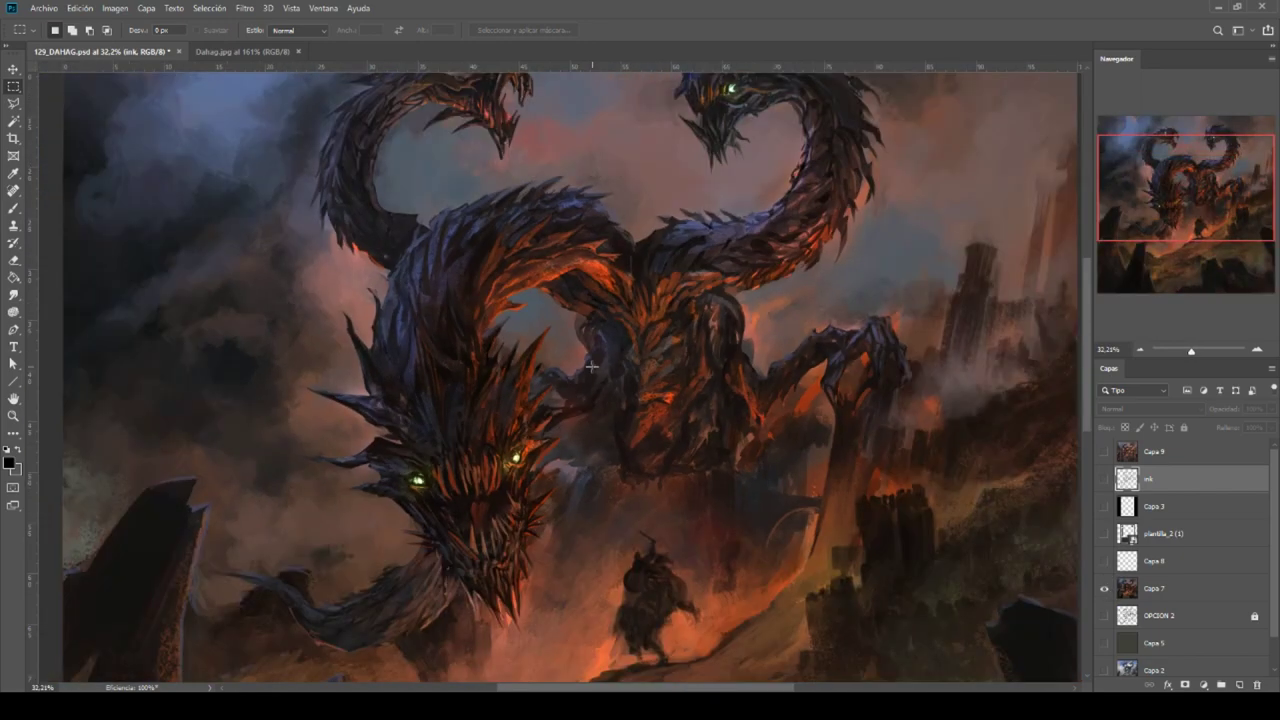
pyautogui.moveTo(652, 471); pyautogui.dragTo(552, 318)
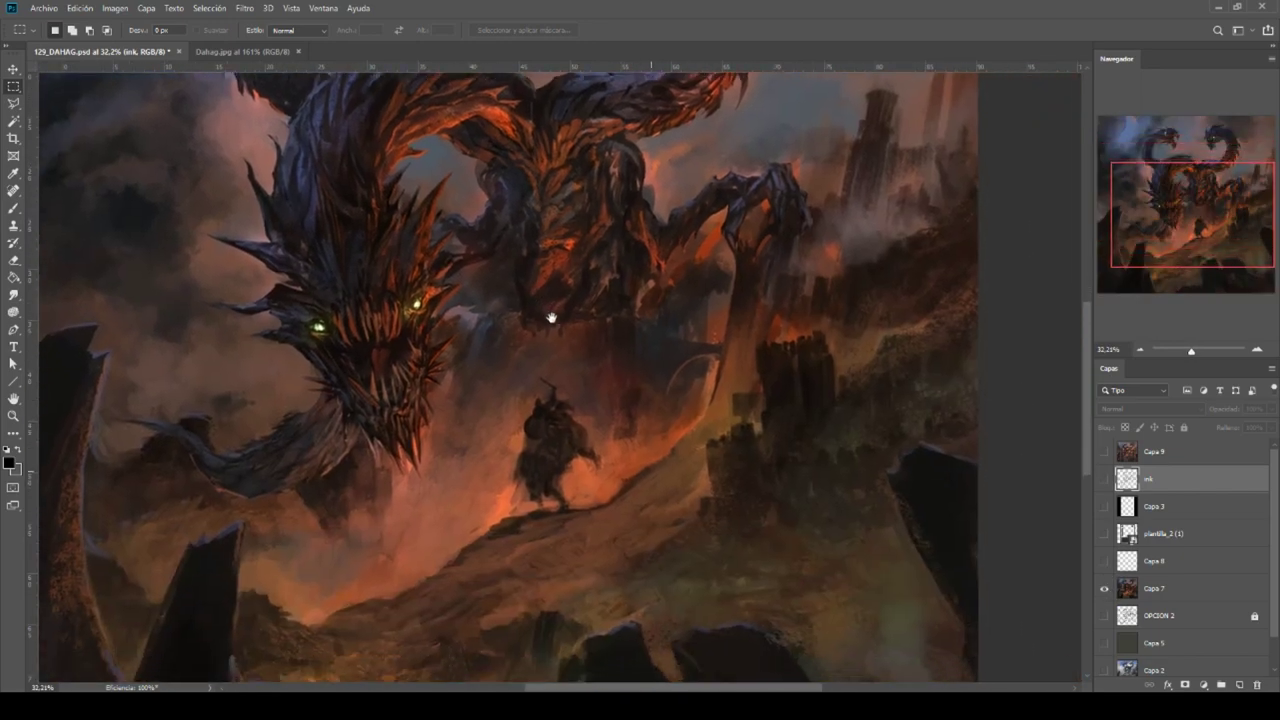
pyautogui.moveTo(476, 535); pyautogui.dragTo(570, 365)
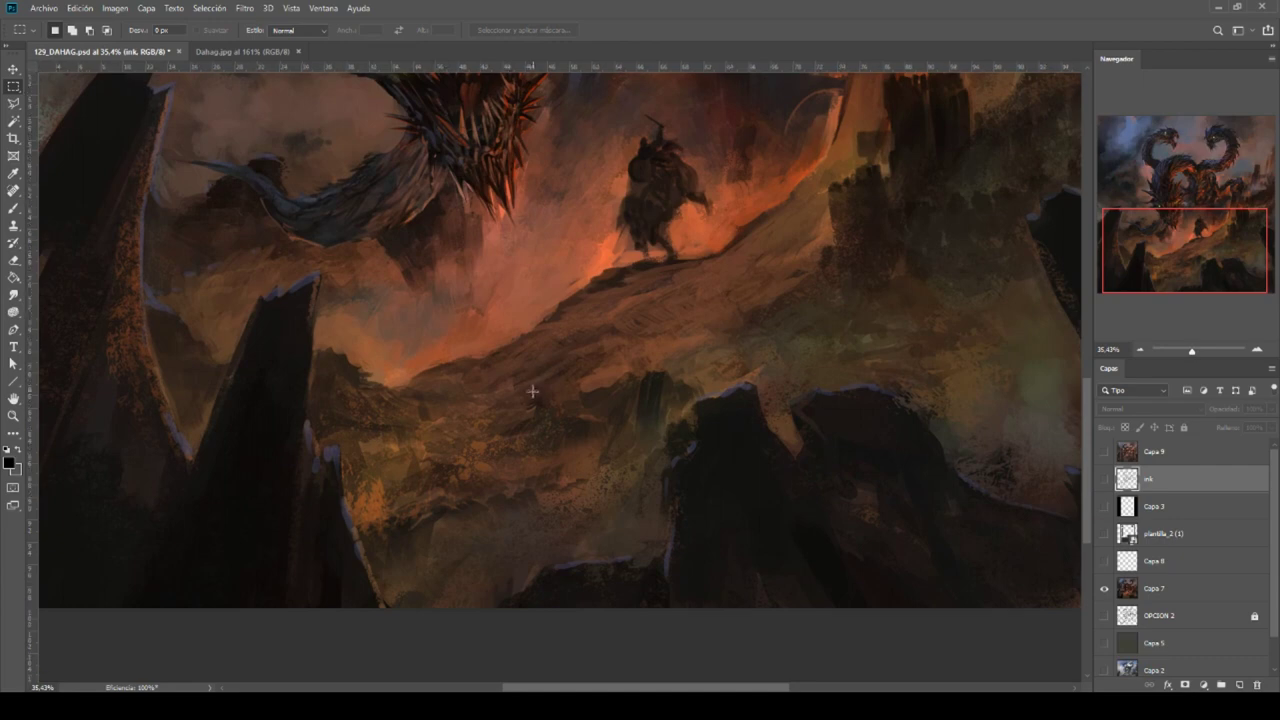
pyautogui.scroll(1, 570, 365)
# Examine the ruins and hillside beside the dragon's claw, then view the finished painting as a whole.
pyautogui.moveTo(672, 330); pyautogui.dragTo(531, 431)
pyautogui.moveTo(816, 314); pyautogui.dragTo(651, 508)
pyautogui.scroll(-2, 587, 393)
pyautogui.scroll(3, 545, 381)
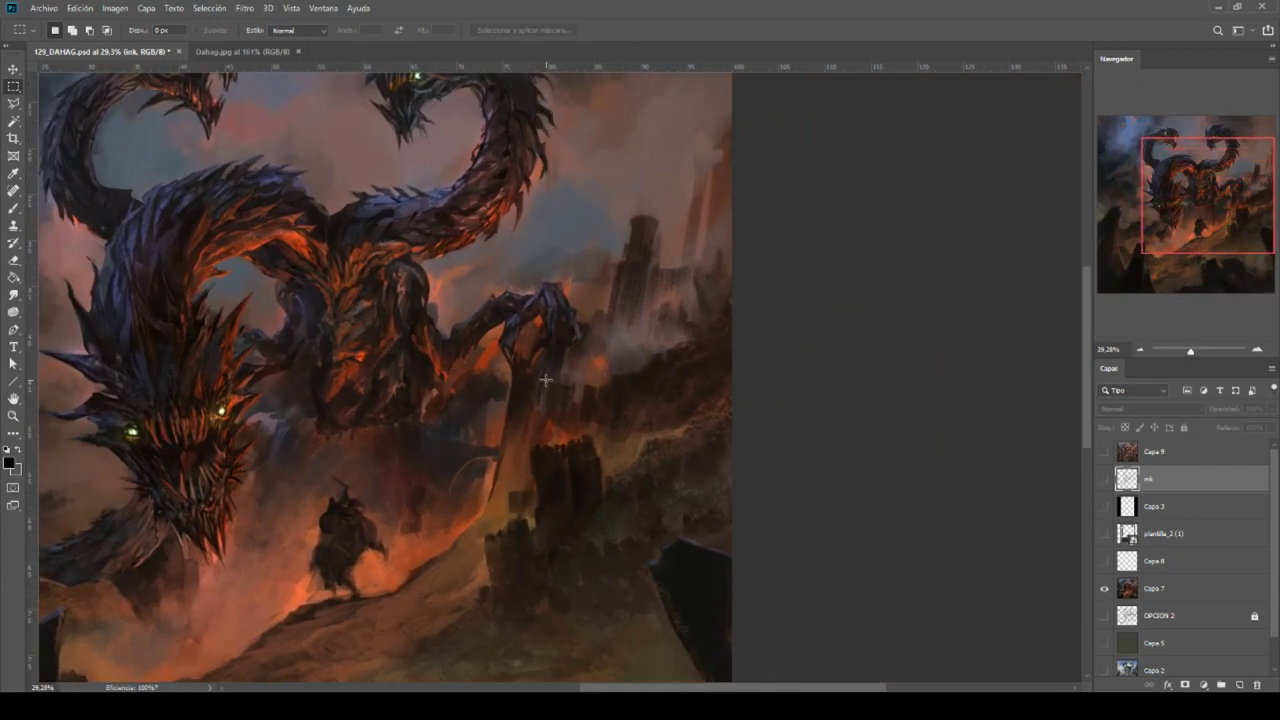
pyautogui.scroll(-3, 630, 340)
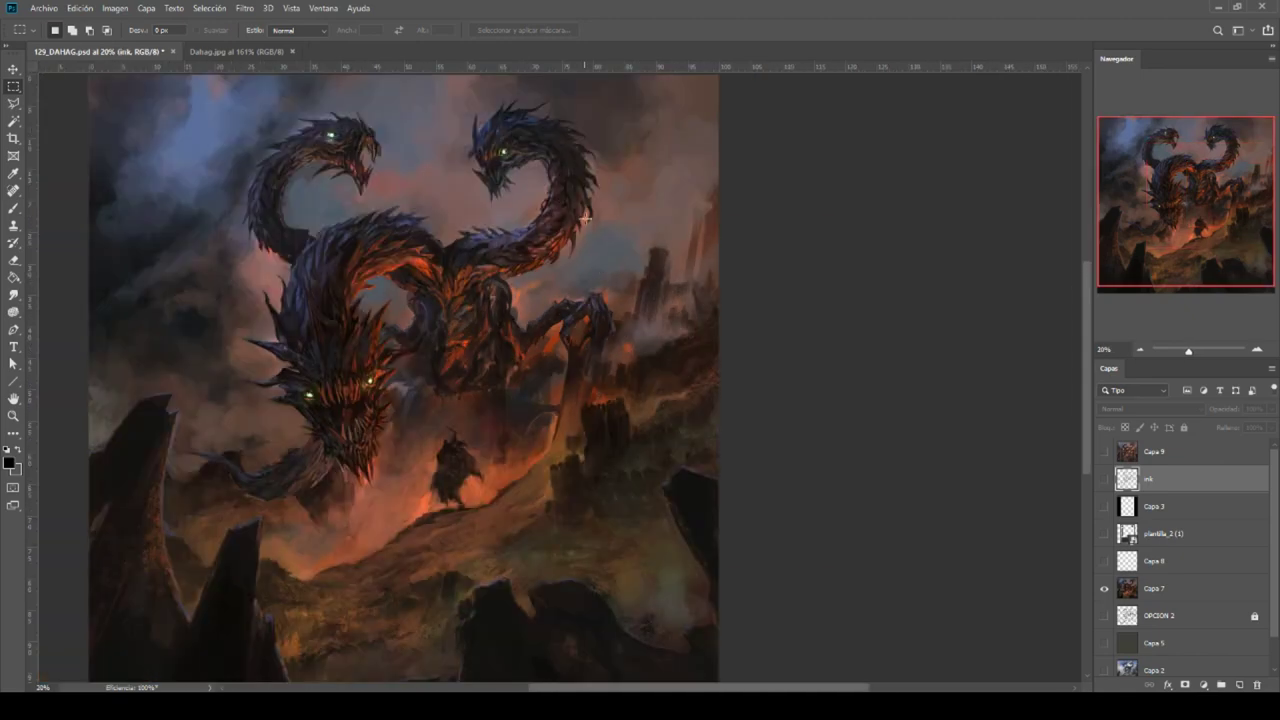
pyautogui.moveTo(577, 509); pyautogui.dragTo(726, 417)
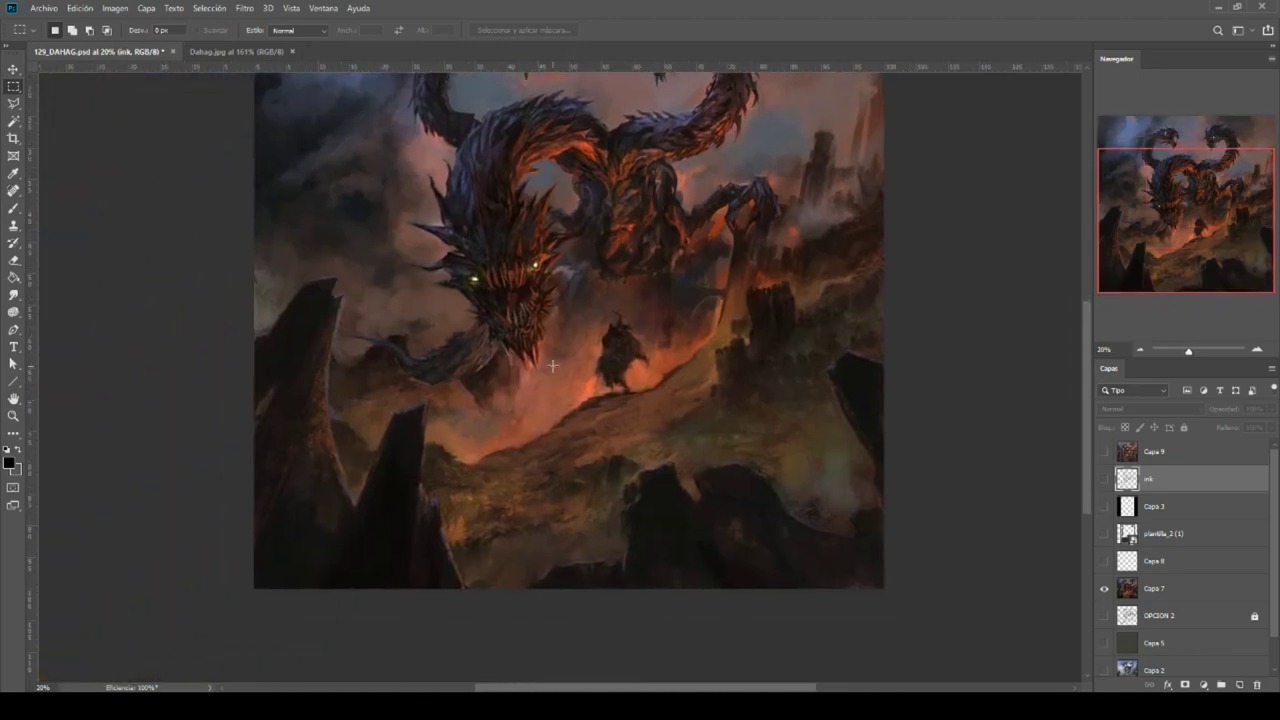
pyautogui.moveTo(553, 367); pyautogui.dragTo(493, 442)
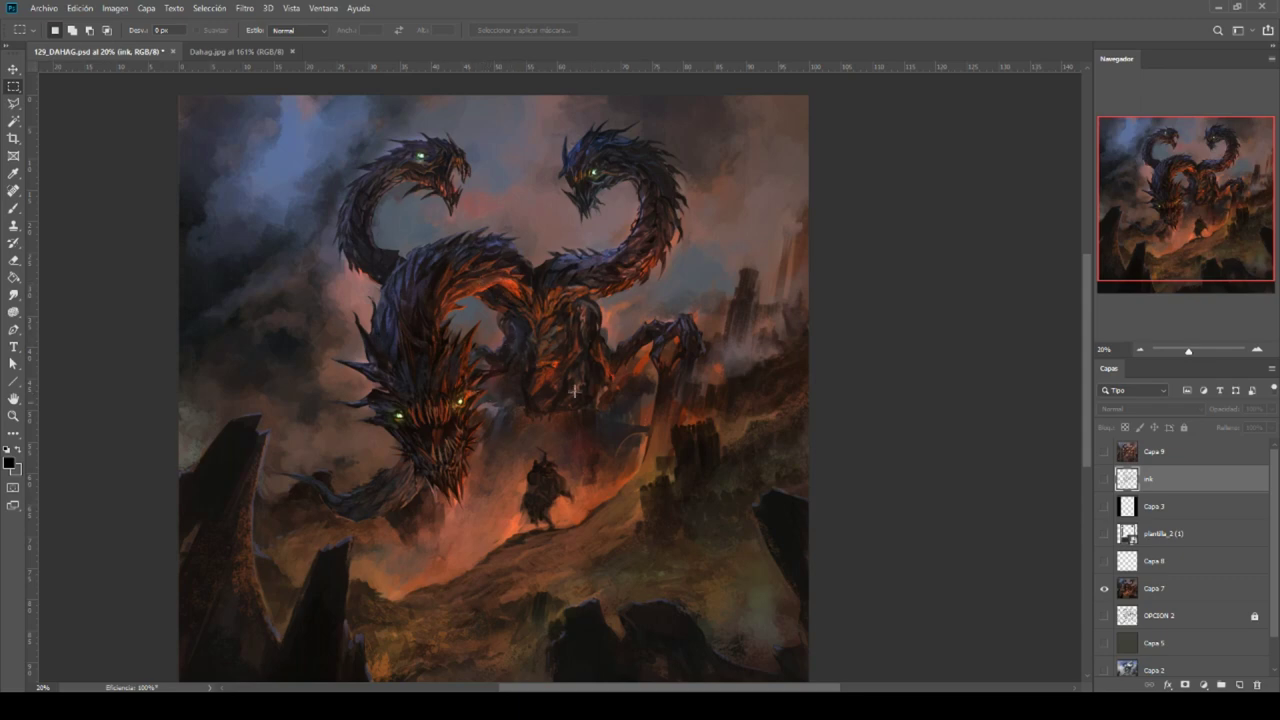
# Preview the plantilla_2 (1) card template and then Capa 9 over the painting, and review the artwork without them.
pyautogui.click(1104, 533)
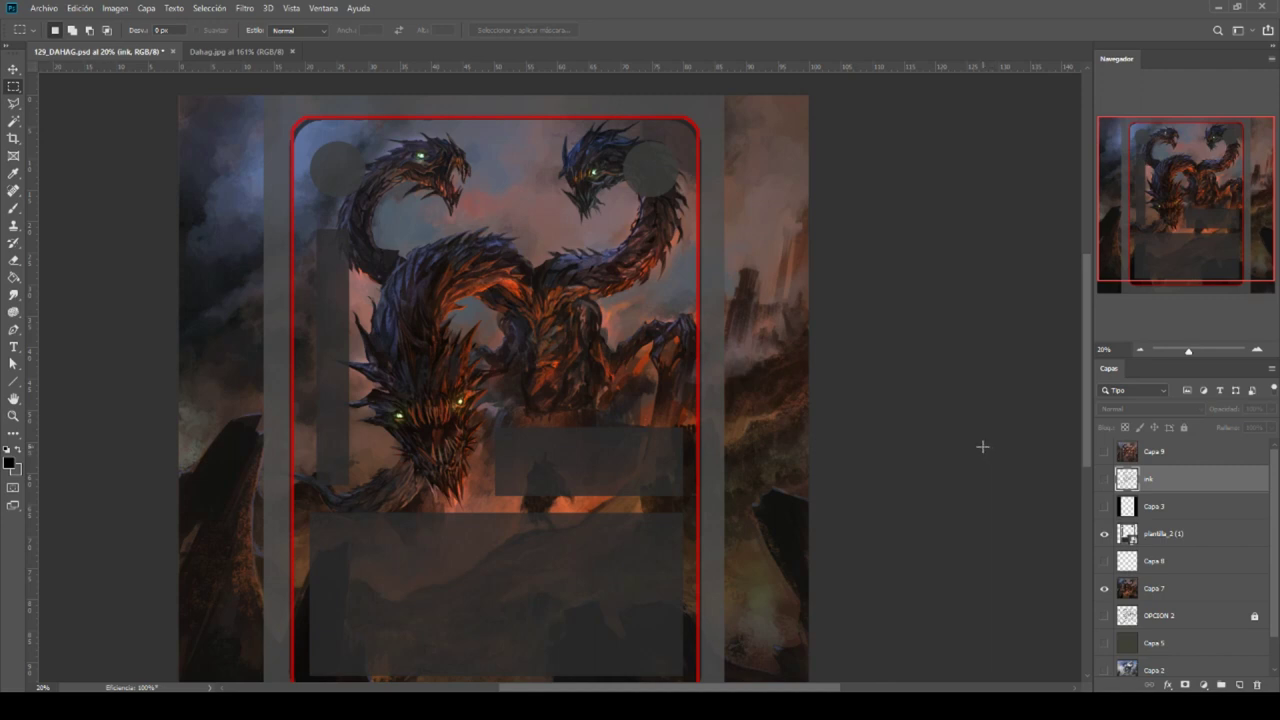
pyautogui.click(1104, 533)
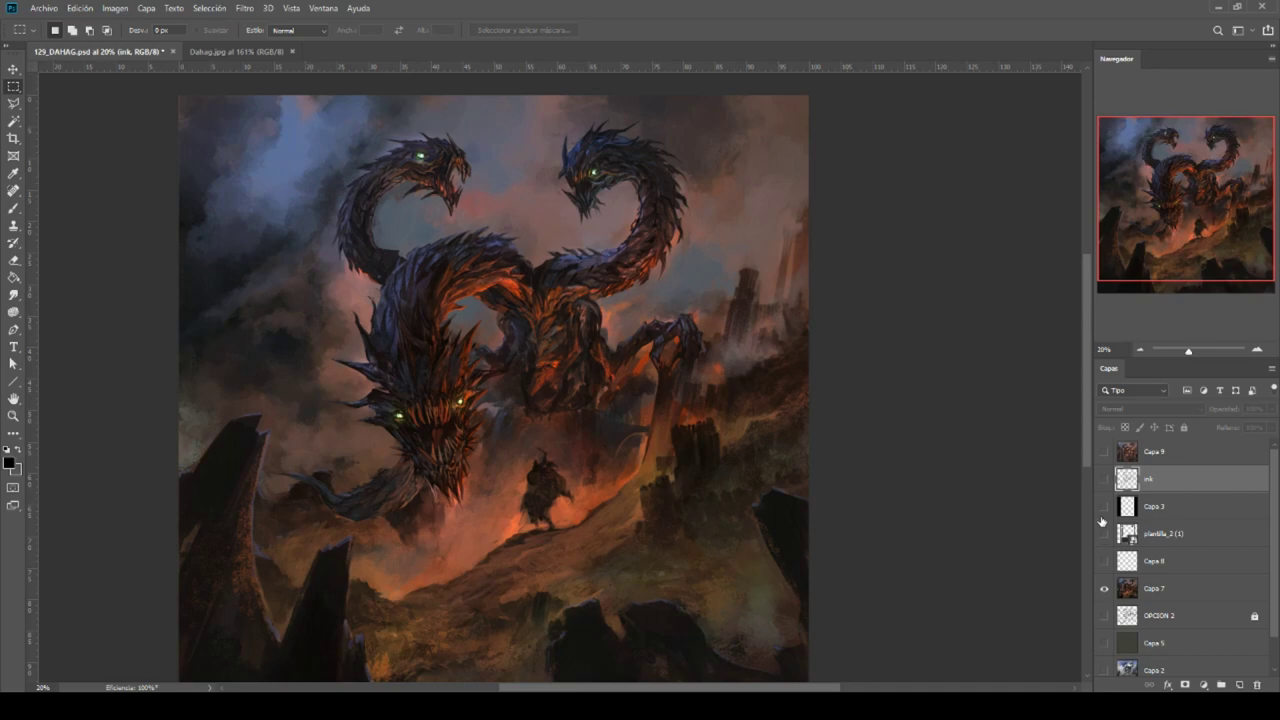
pyautogui.click(1106, 452)
pyautogui.click(1106, 452)
pyautogui.scroll(-1, 682, 375)
pyautogui.scroll(2, 610, 378)
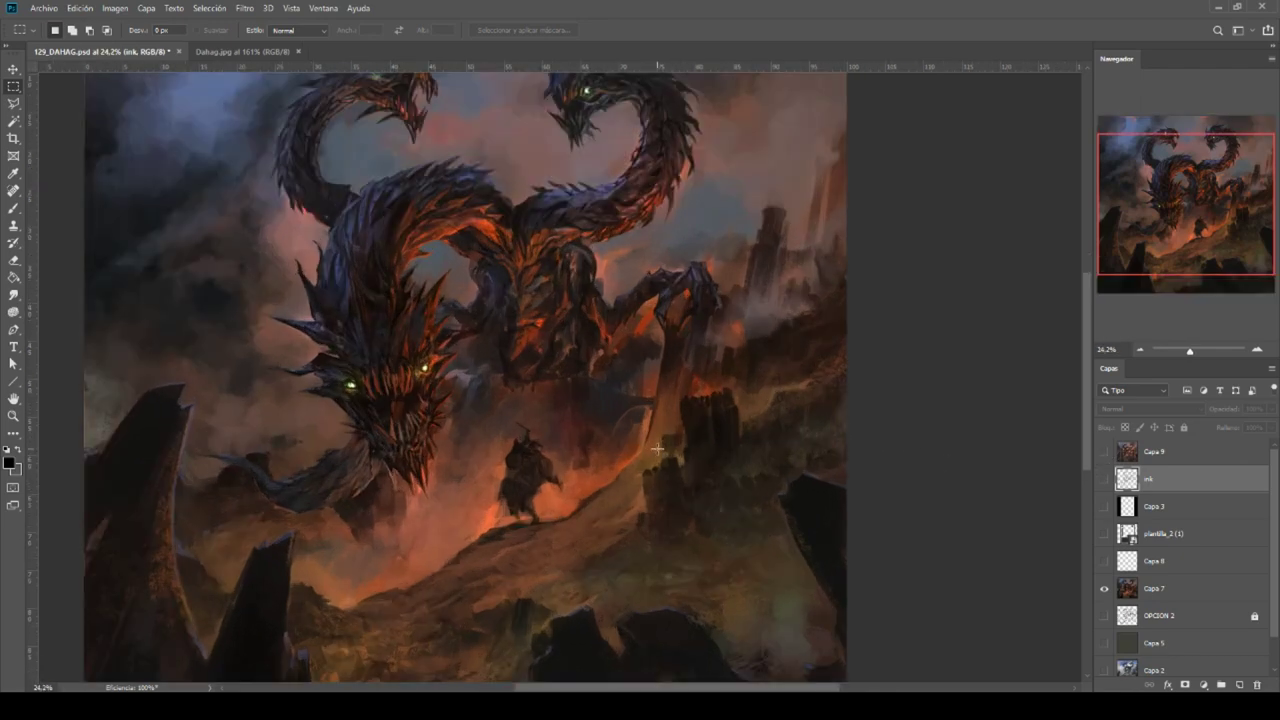
pyautogui.scroll(-1, 533, 381)
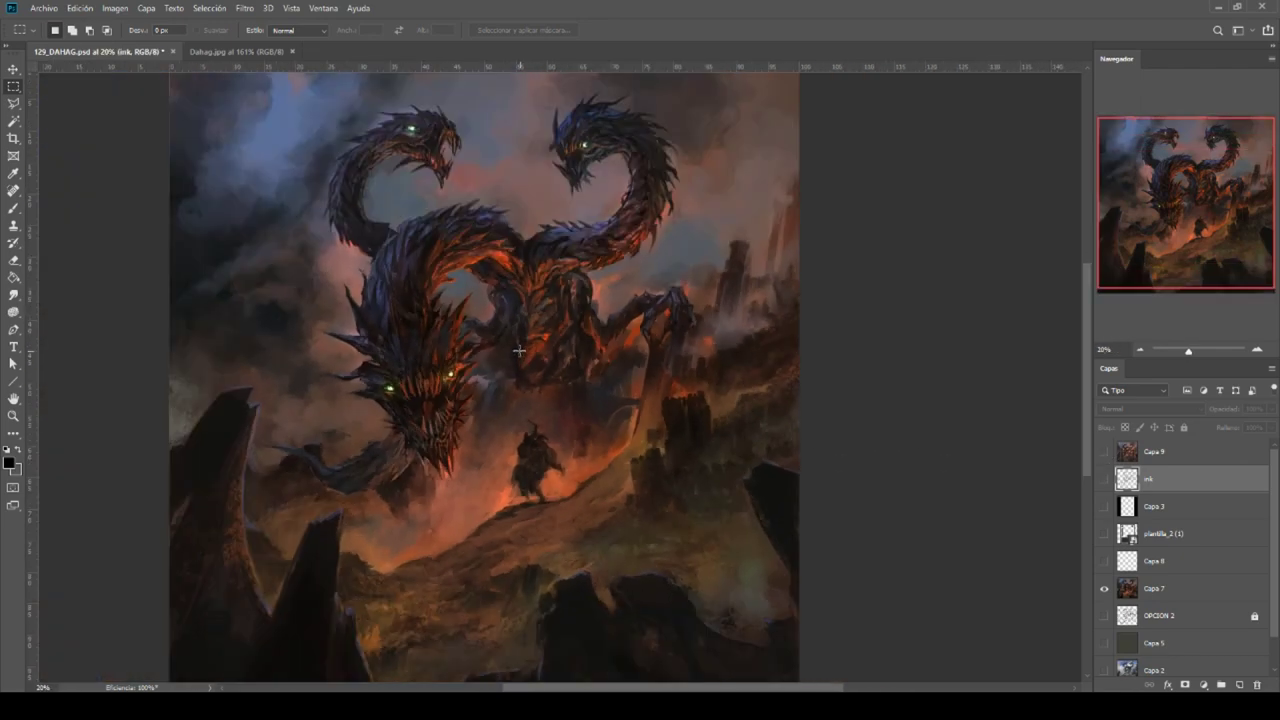
pyautogui.scroll(-1, 704, 611)
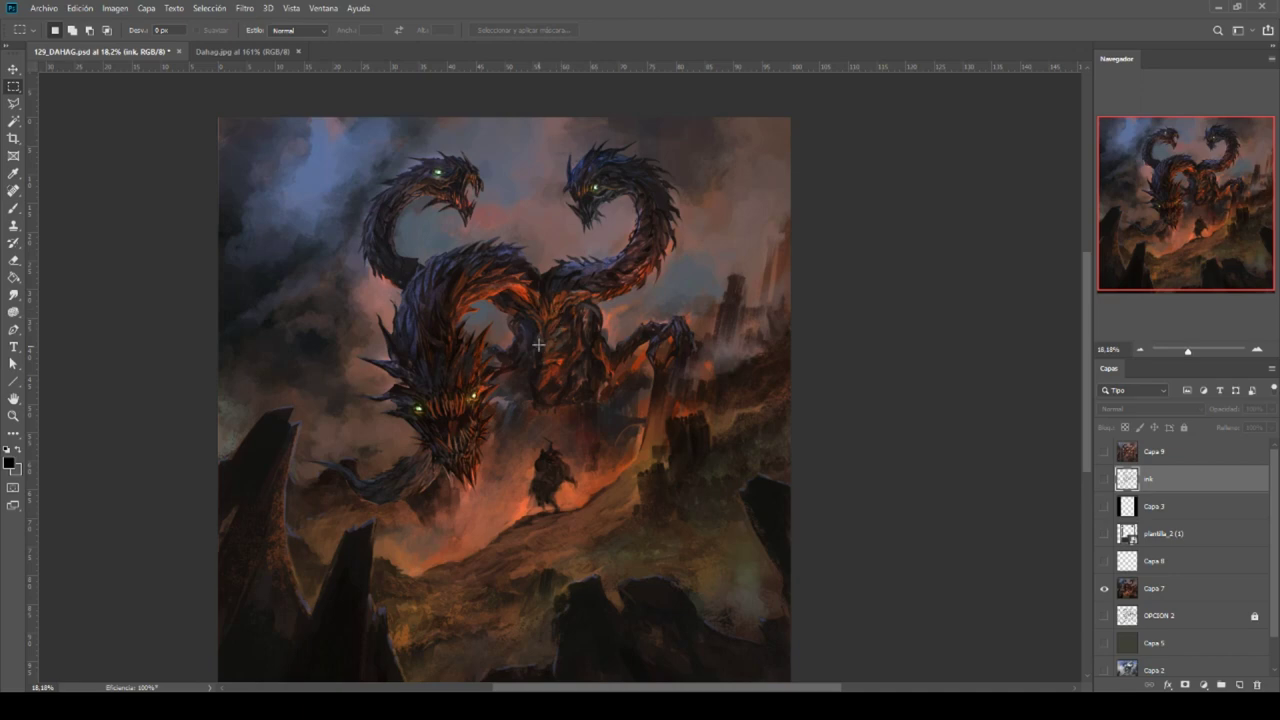
pyautogui.scroll(3, 487, 243)
pyautogui.scroll(-2, 491, 224)
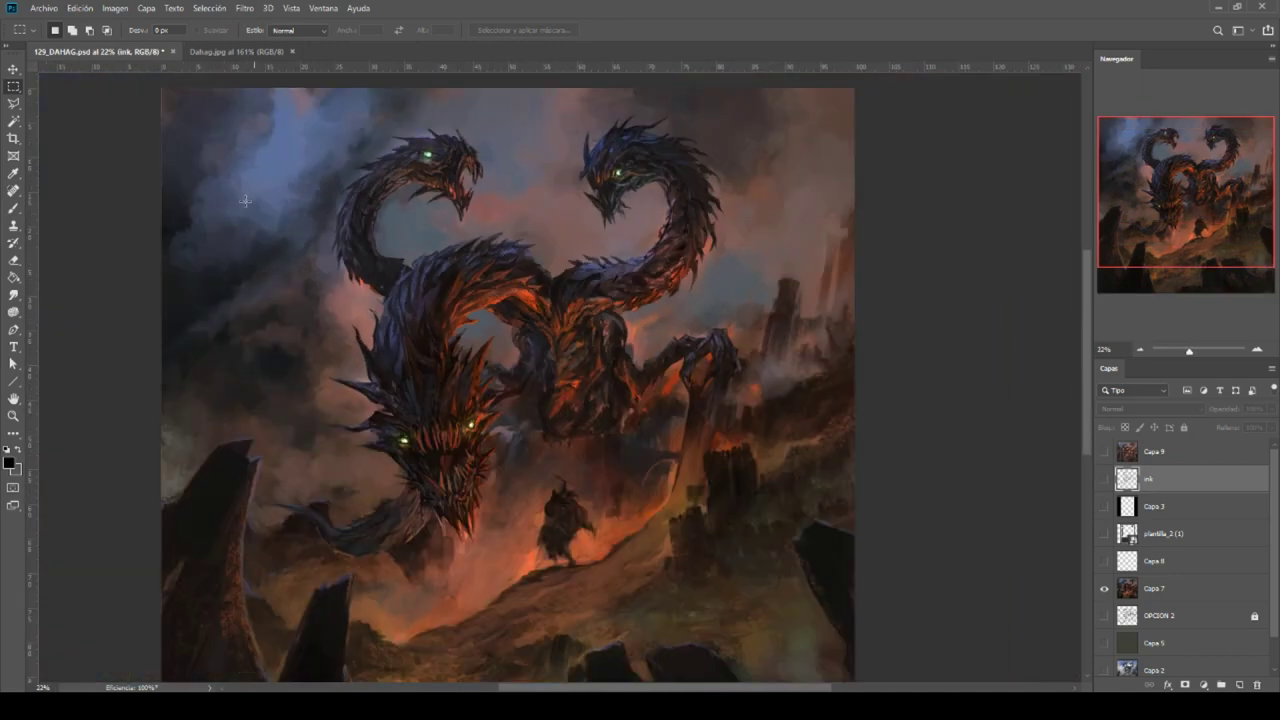
# Compare the published card in Dahag.jpg with the full painting in 129_DAHAG.psd, ending on the card.
pyautogui.click(246, 55)
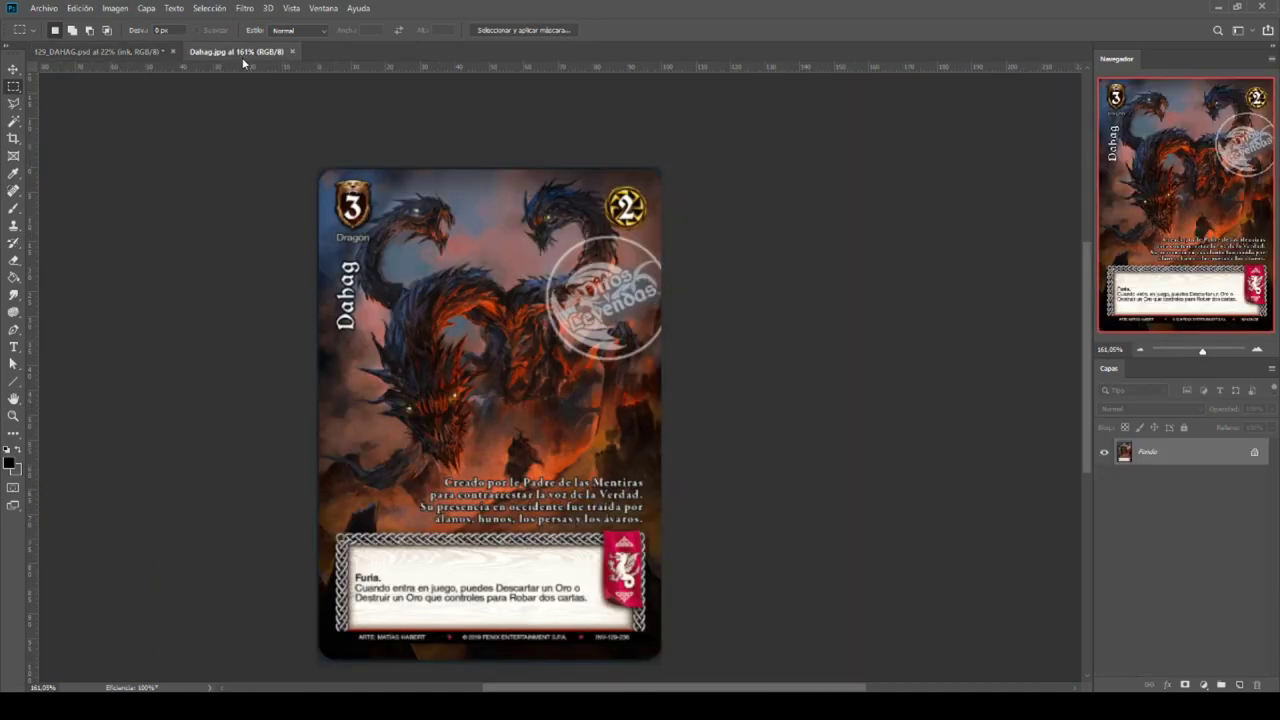
pyautogui.click(148, 55)
pyautogui.click(228, 50)
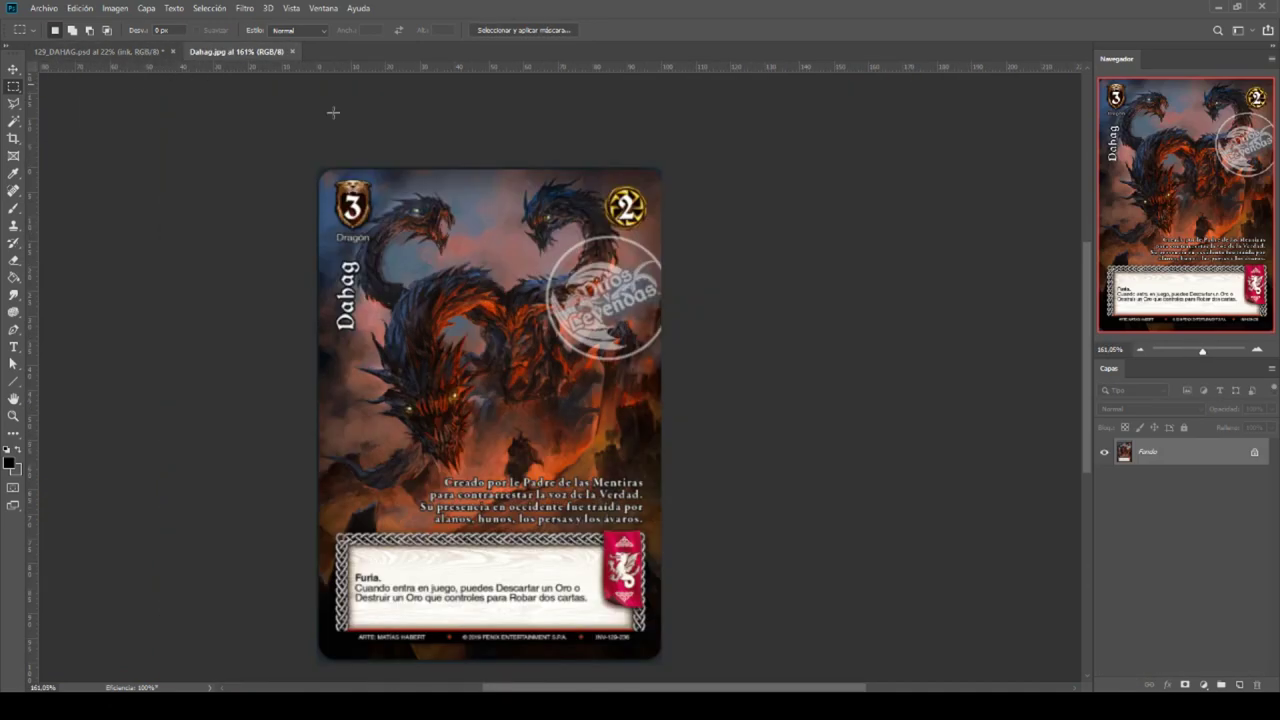
# Inspect the dragon artwork on the published Dahag card up close, then view the complete card.
pyautogui.scroll(2, 513, 415)
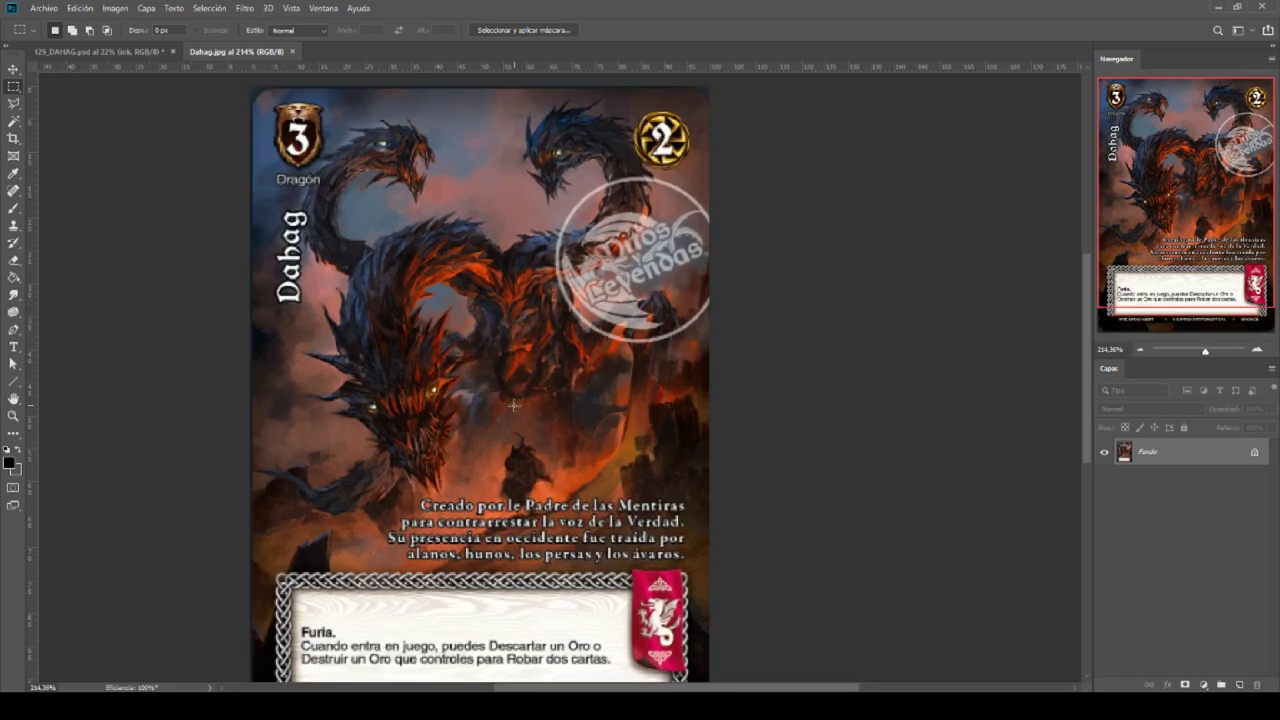
pyautogui.scroll(-3, 513, 405)
pyautogui.scroll(3, 493, 367)
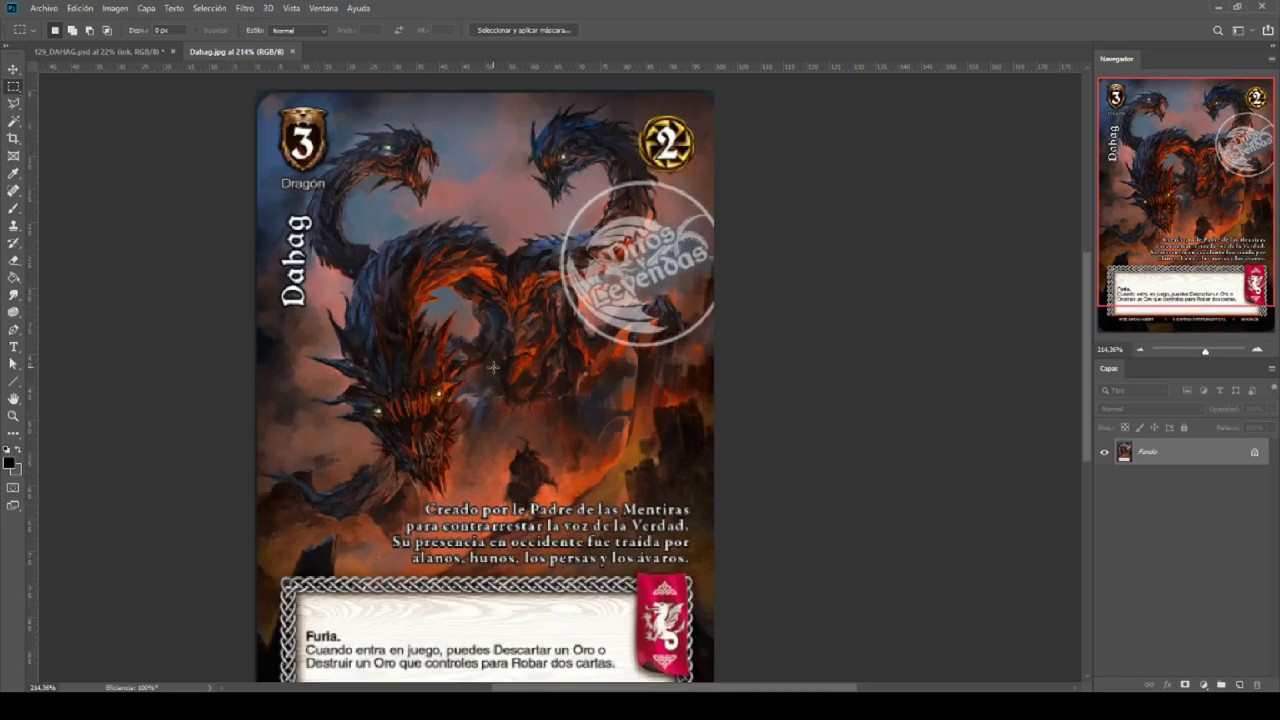
pyautogui.scroll(2, 493, 367)
pyautogui.scroll(2, 350, 365)
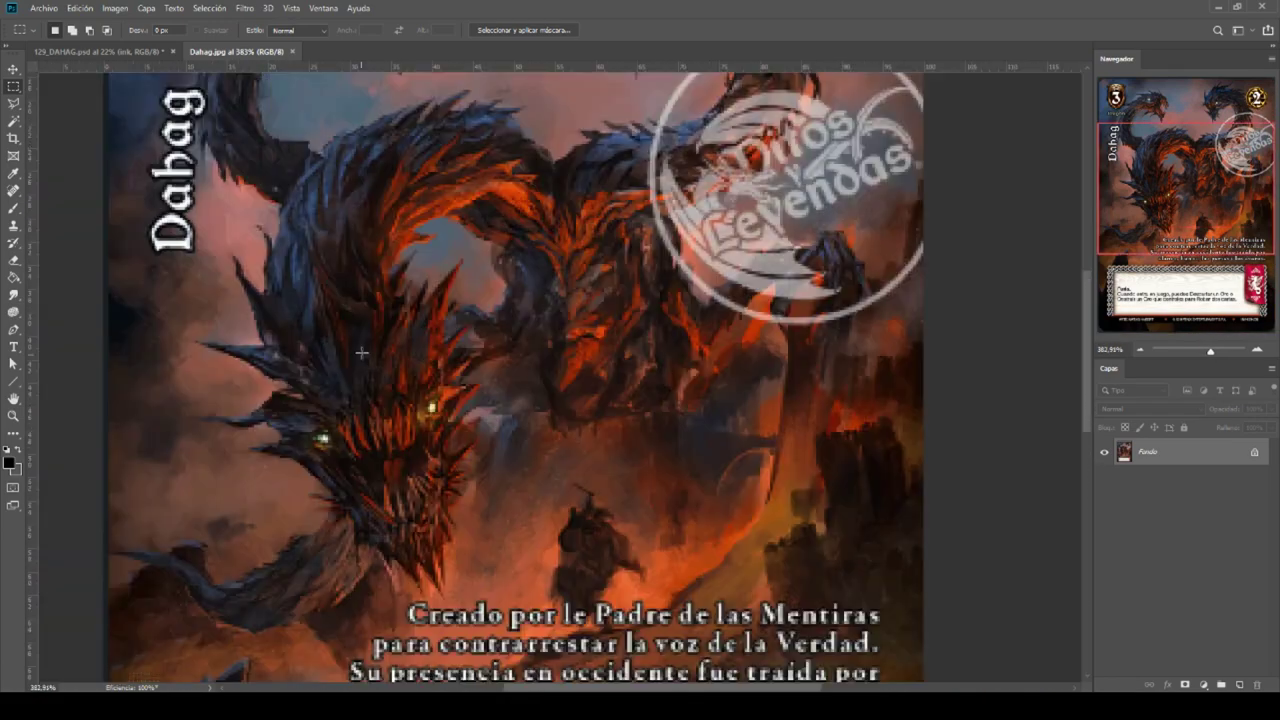
pyautogui.scroll(-2, 361, 354)
pyautogui.scroll(-1, 515, 310)
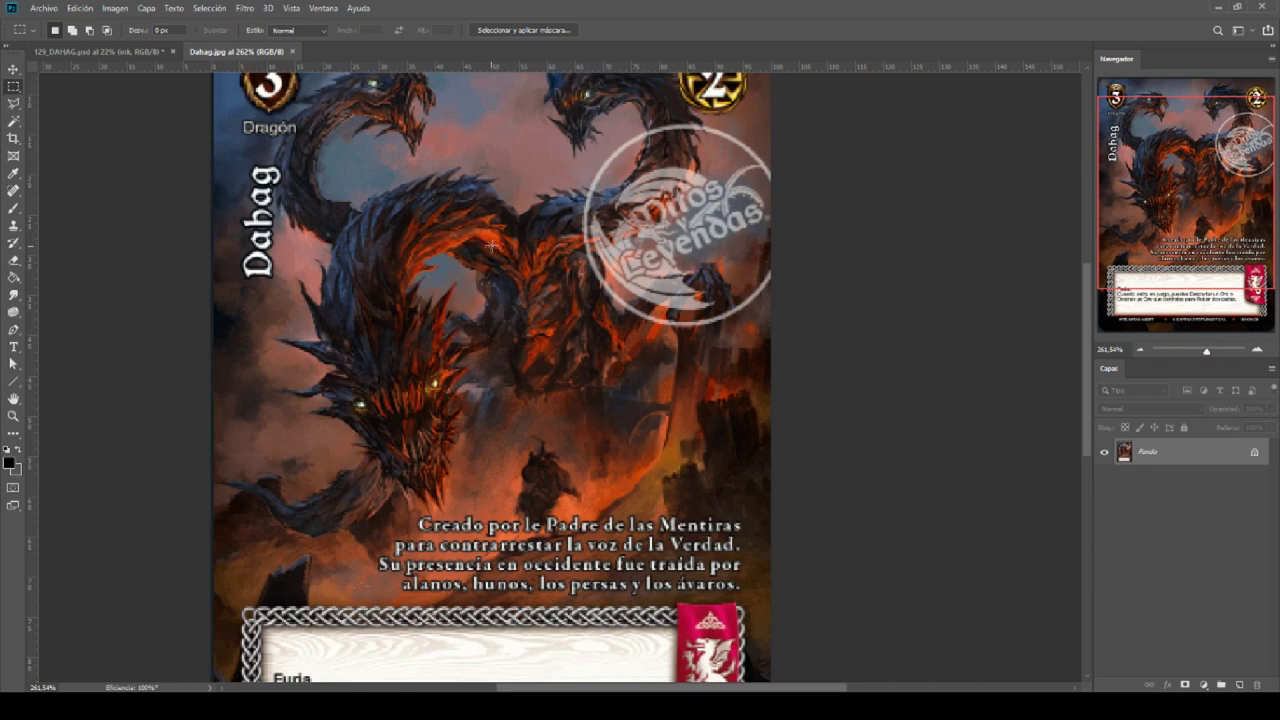
pyautogui.scroll(-2, 488, 243)
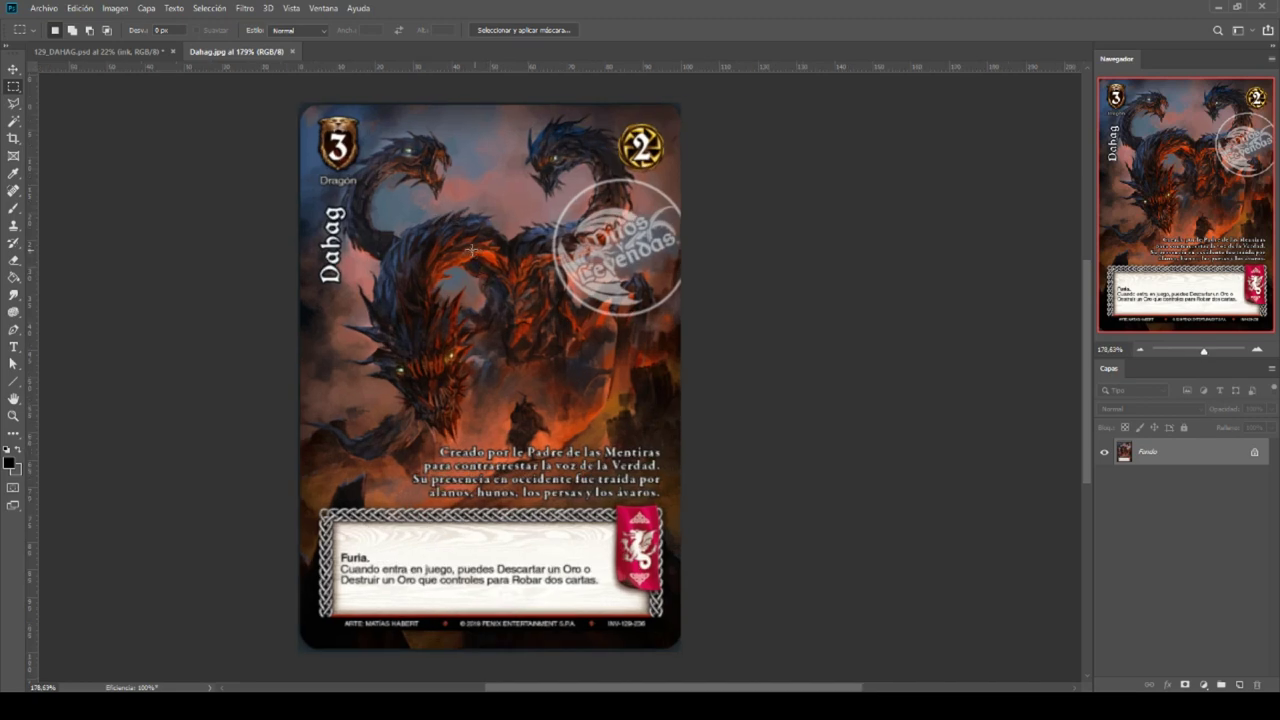
# Close Dahag.jpg and return to the painting in 129_DAHAG.psd.
pyautogui.click(292, 52)
pyautogui.scroll(-1, 535, 278)
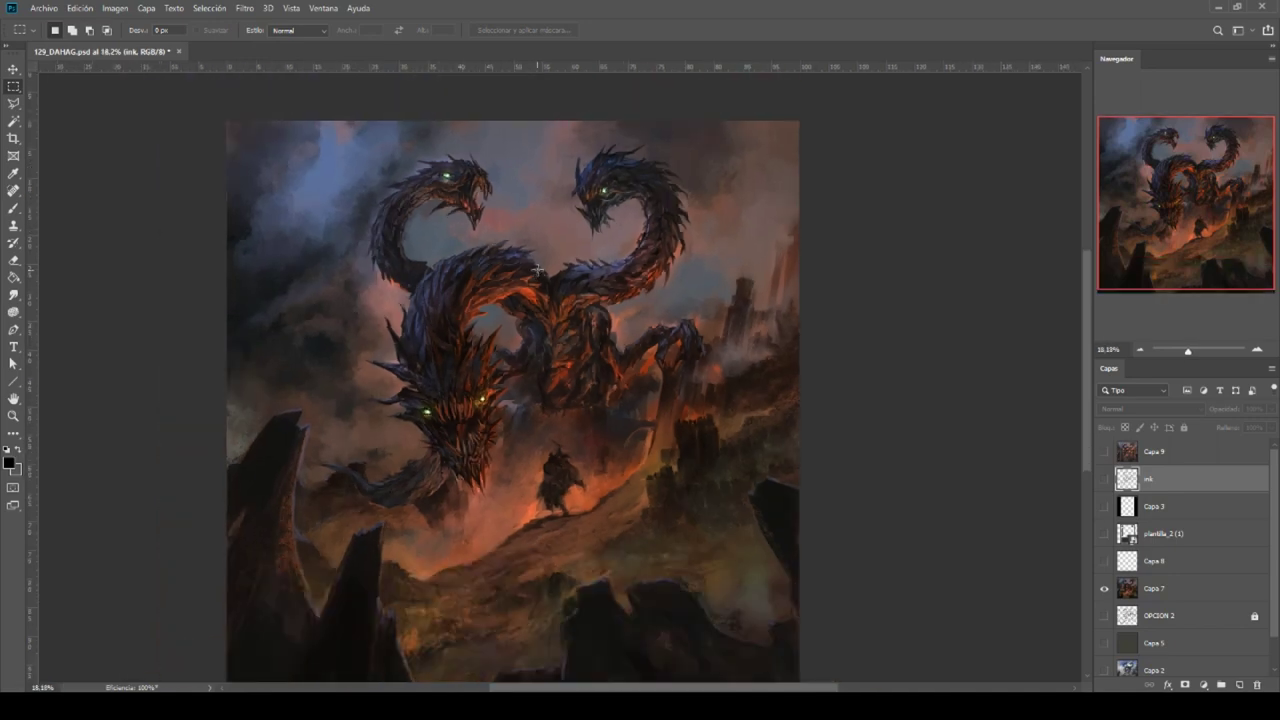